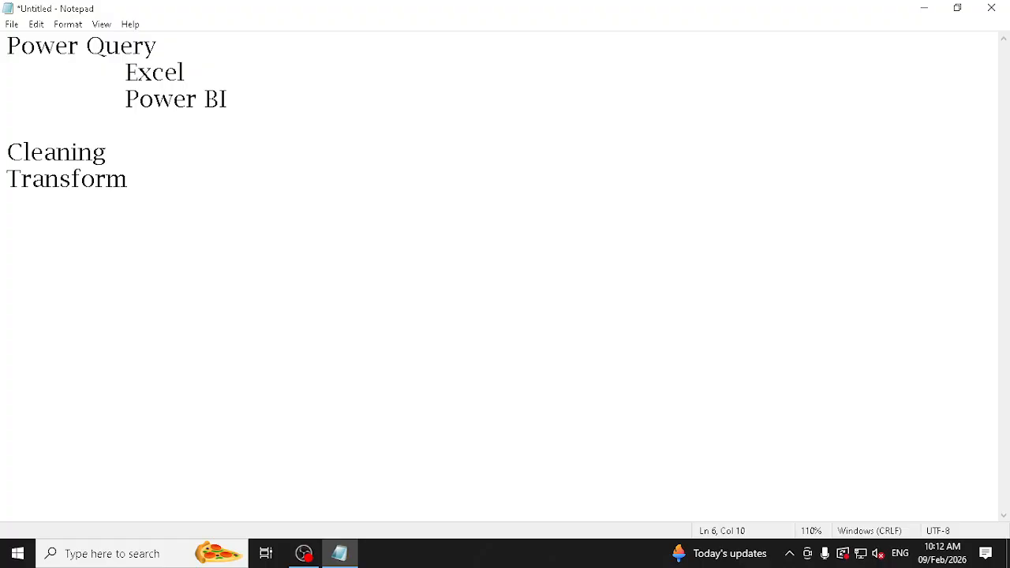
Step: Highlight the Power Query tool entries, followed by the Cleaning and Transform lines in the notes
key("Up")
key("Up")
key("Up")
key("Up")
key("Up")
key("shift+Down")
key("shift+Down")
key("Down")
key("Down")
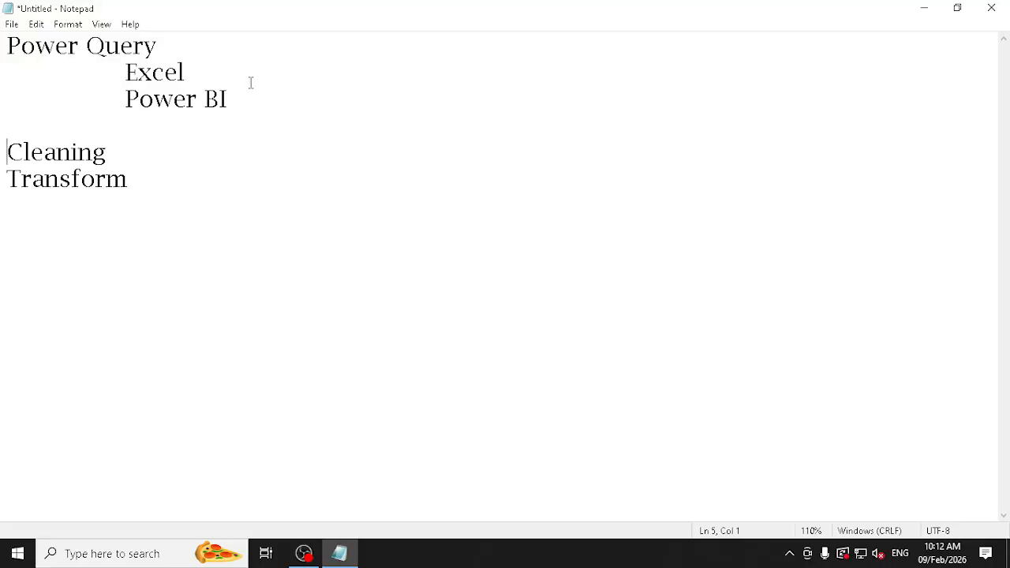
key("shift+End")
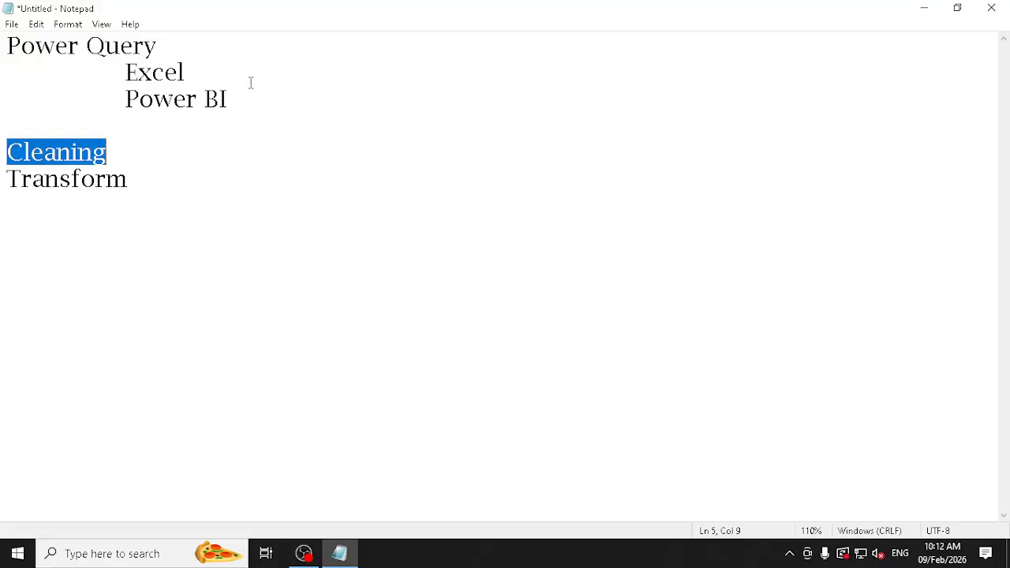
key("shift+Down")
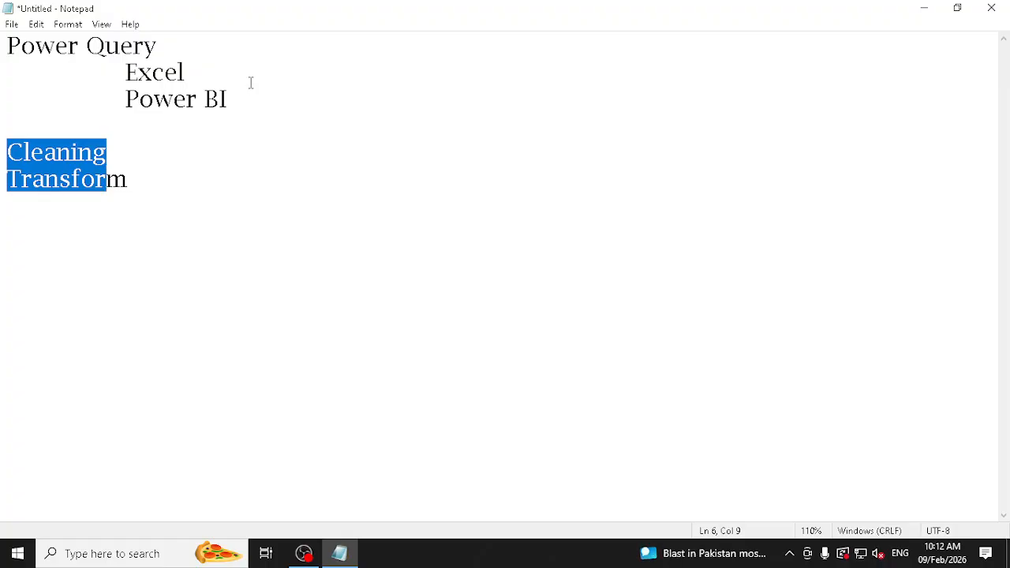
key("End")
key("Up")
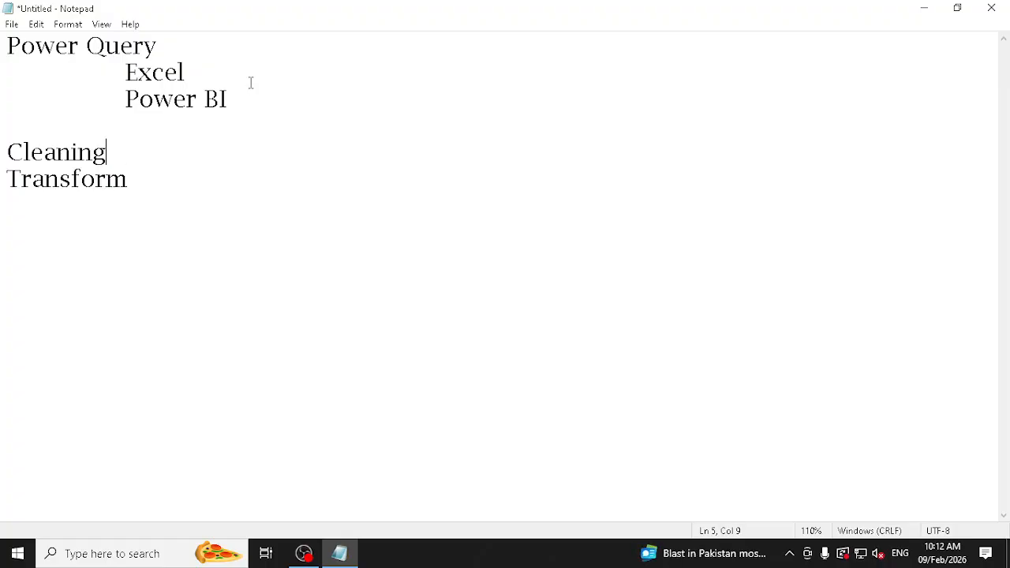
Step: Add the line "Trim, left, right, middle, find and replace" between Cleaning and Transform
key("Up")
key("Down")
key("End")
key("Return")
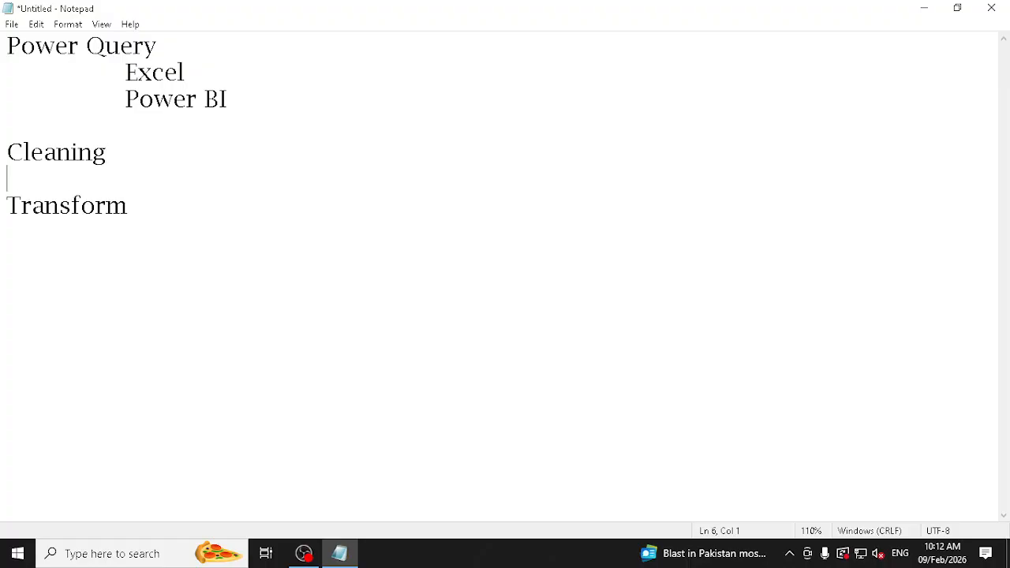
type("Trim, left, r")
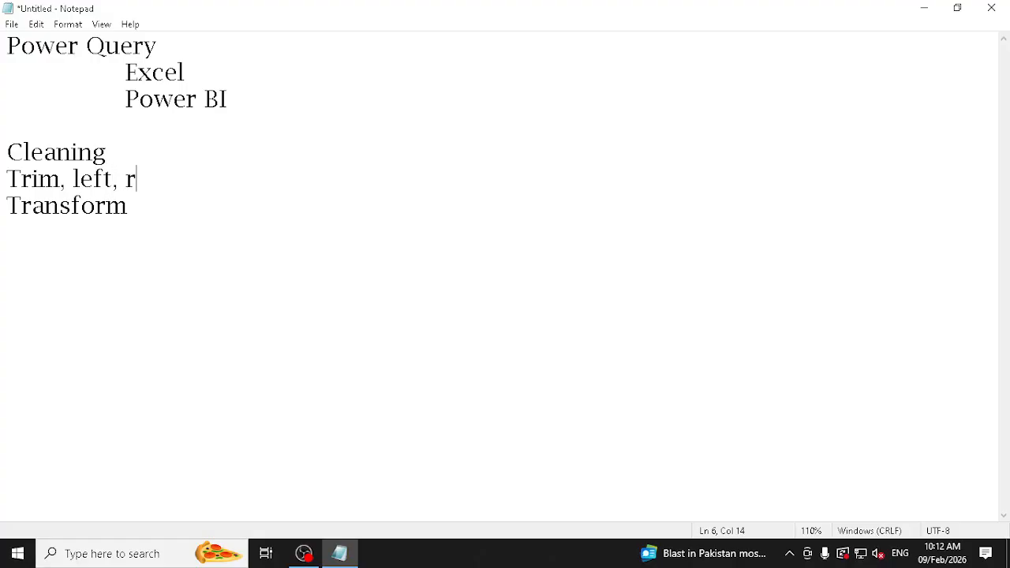
type("ight, middle")
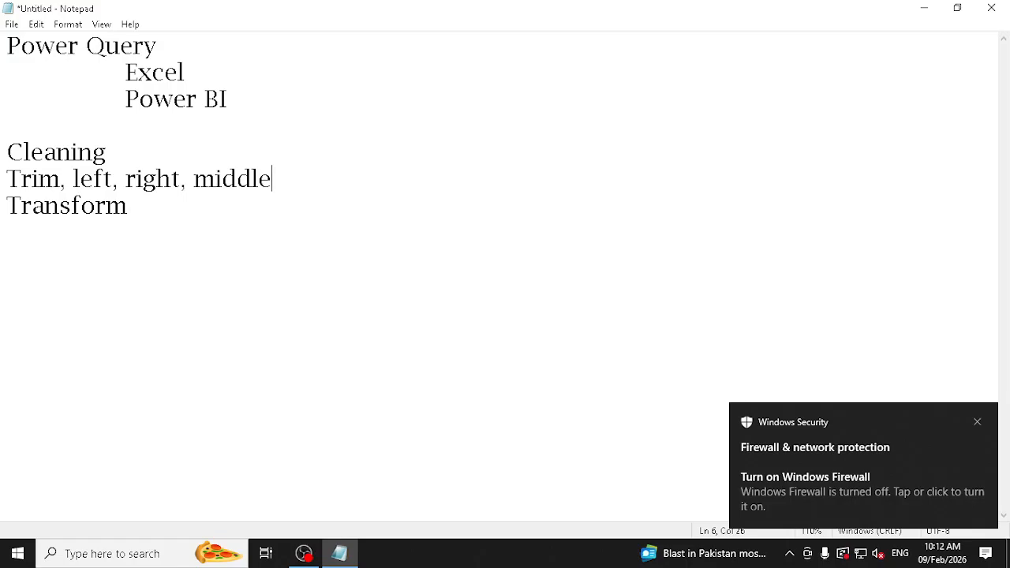
type(",")
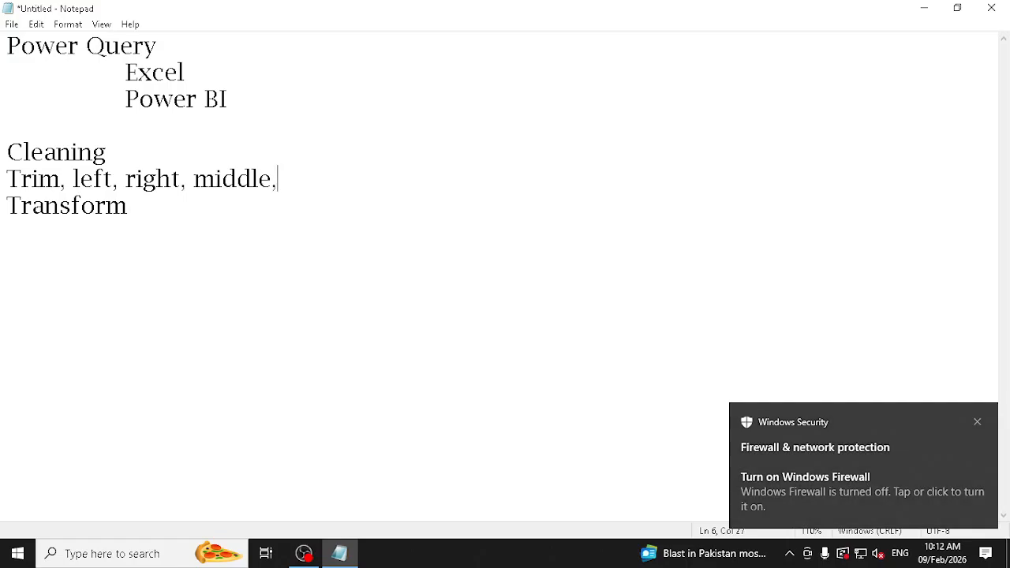
type(" find and replace")
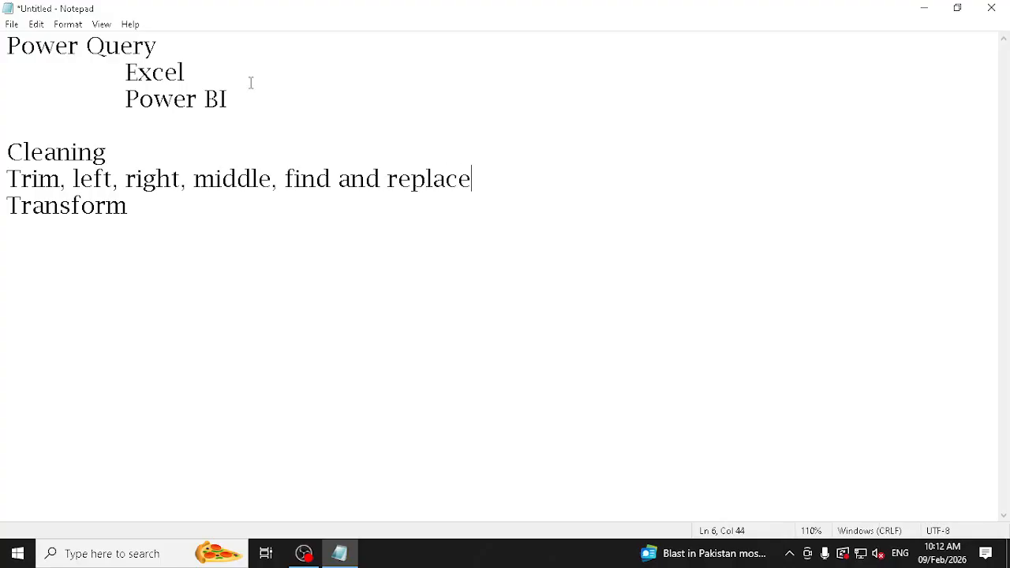
Step: Remove the "Trim, left, right, middle, find and replace" line under Cleaning, including its line break
key("shift+Home")
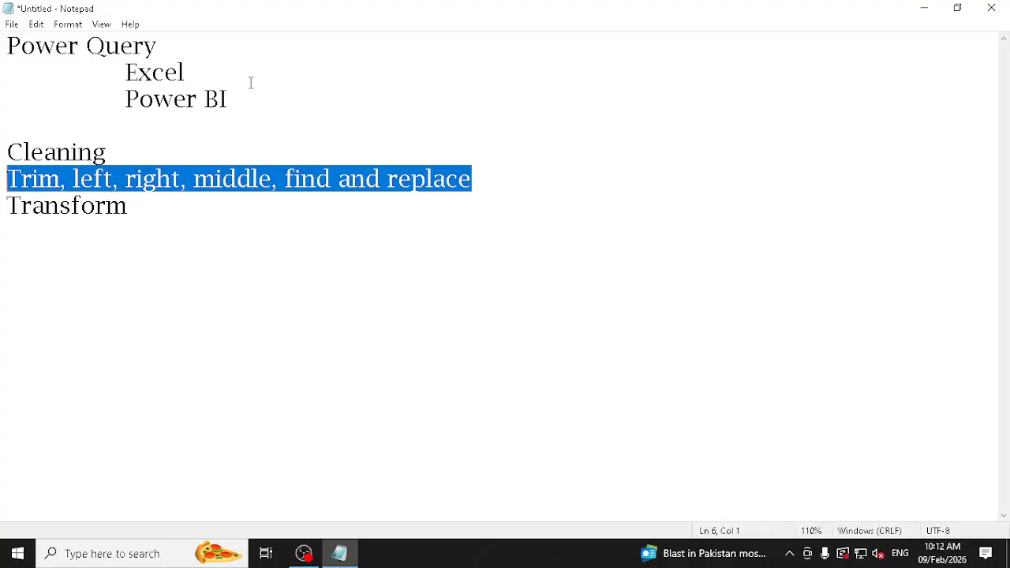
key("shift+Up")
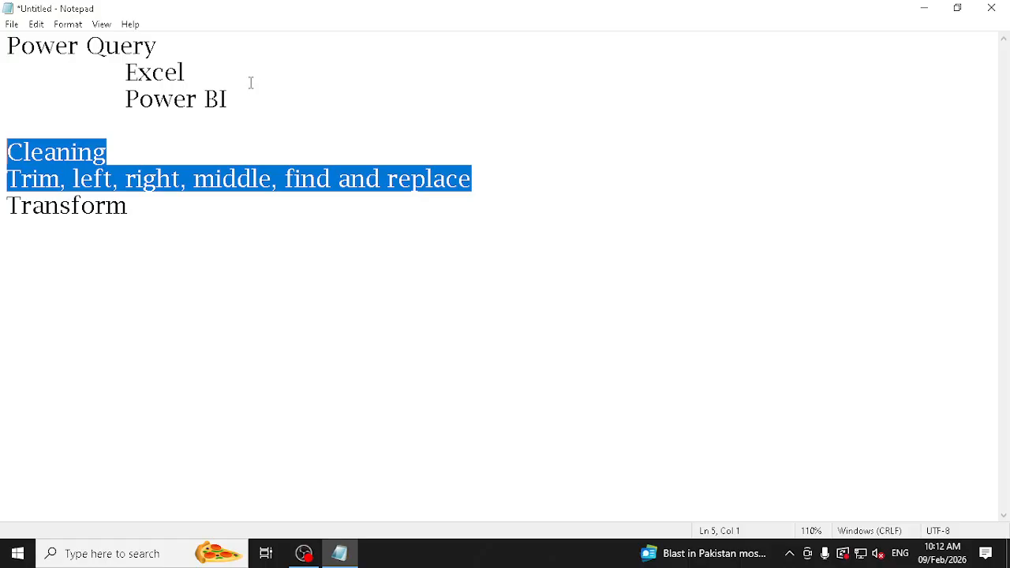
key("shift+Down")
key("BackSpace")
key("Delete")
key("Up")
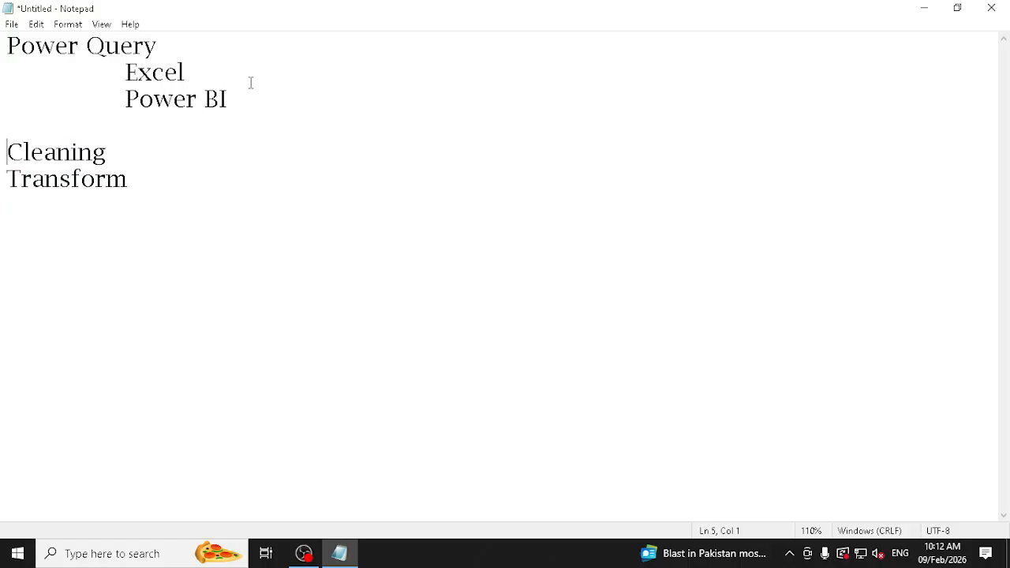
Step: Add the heading "ETL" below Transform, separated by a blank line, and highlight it
key("End")
key("End")
key("Return")
key("Return")
type("ETL")
key("Return")
key("Up")
key("shift+Right")
key("shift+Right")
key("shift+Right")
Step: List "Extract", "Transform" and "Load" on separate lines beneath the ETL heading
key("Down")
type("Extract")
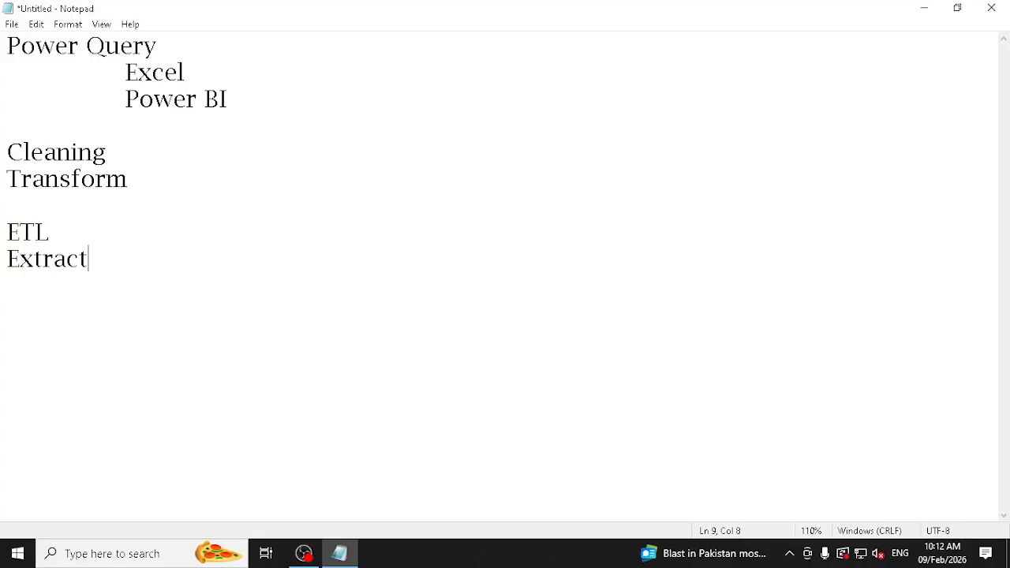
key("Return")
type("Tra")
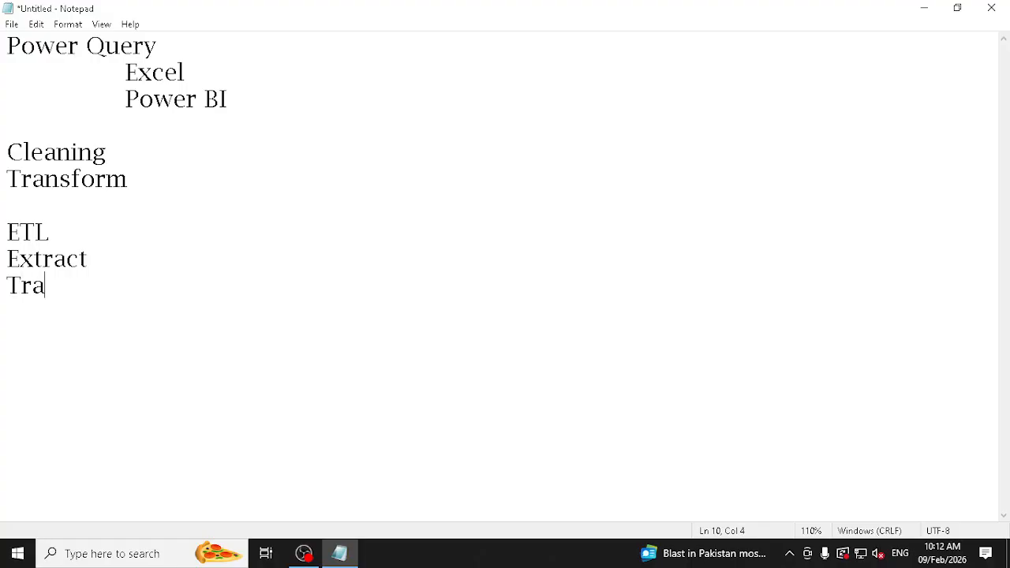
type("ns")
type("ofmr")
key("BackSpace")
key("BackSpace")
key("BackSpace")
key("BackSpace")
type("form")
key("Return")
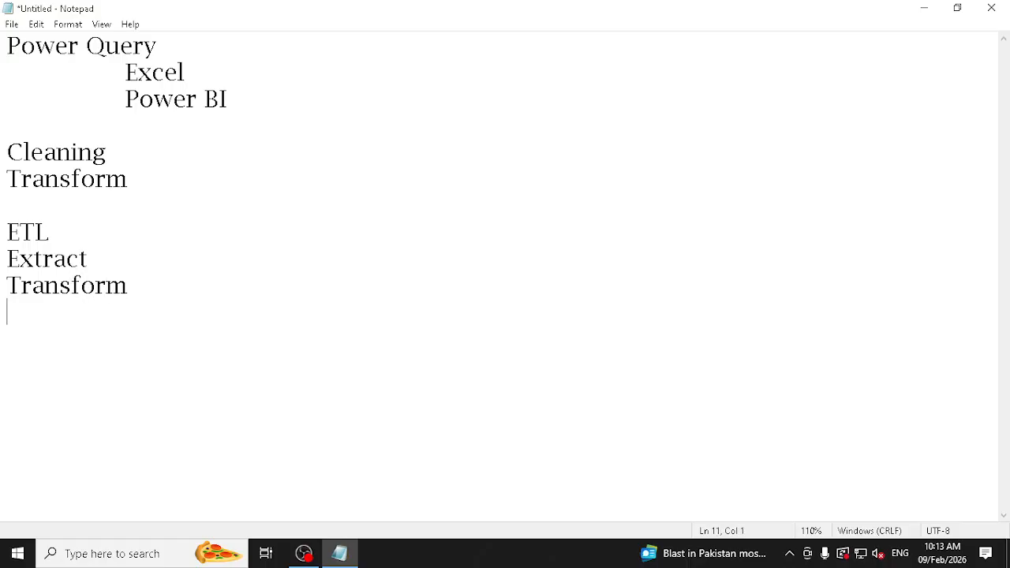
type("Load")
Step: Highlight the Extract, Transform and Load lines one after another under the ETL heading
key("shift+Up")
key("shift+Up")
key("shift+Left")
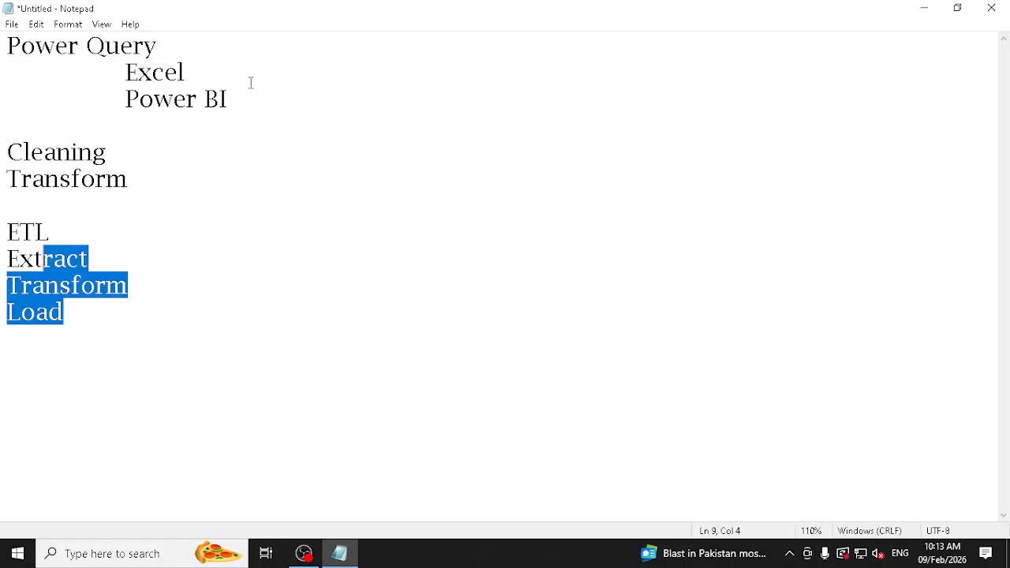
key("shift+Left")
key("shift+Left")
key("Up")
key("Down")
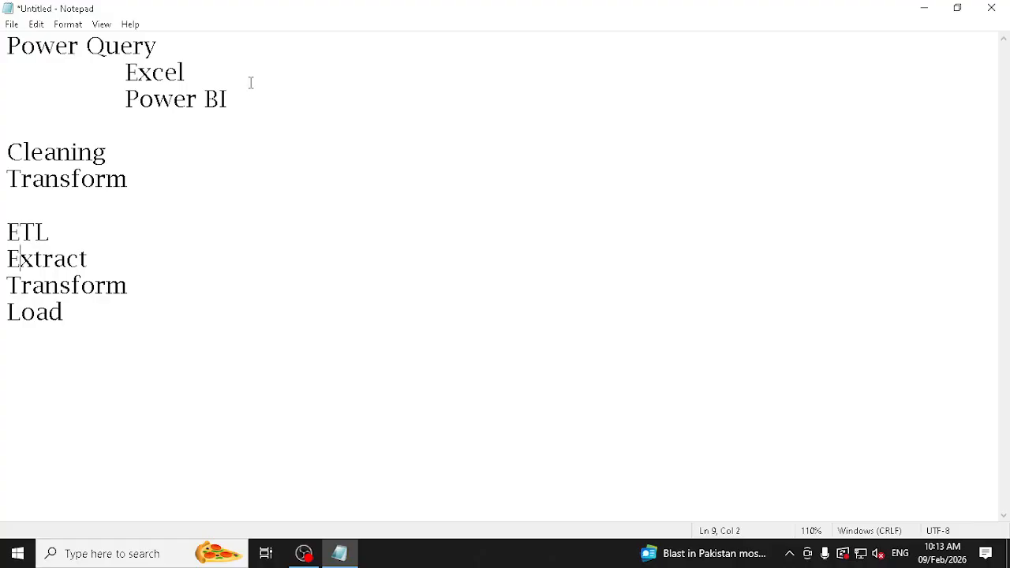
key("Left")
key("shift+Down")
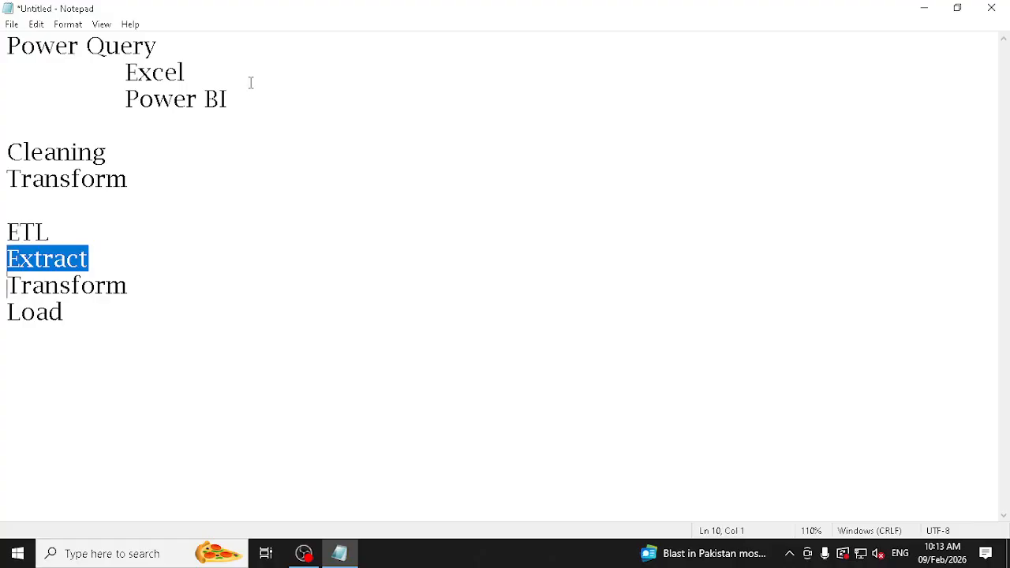
key("shift+End")
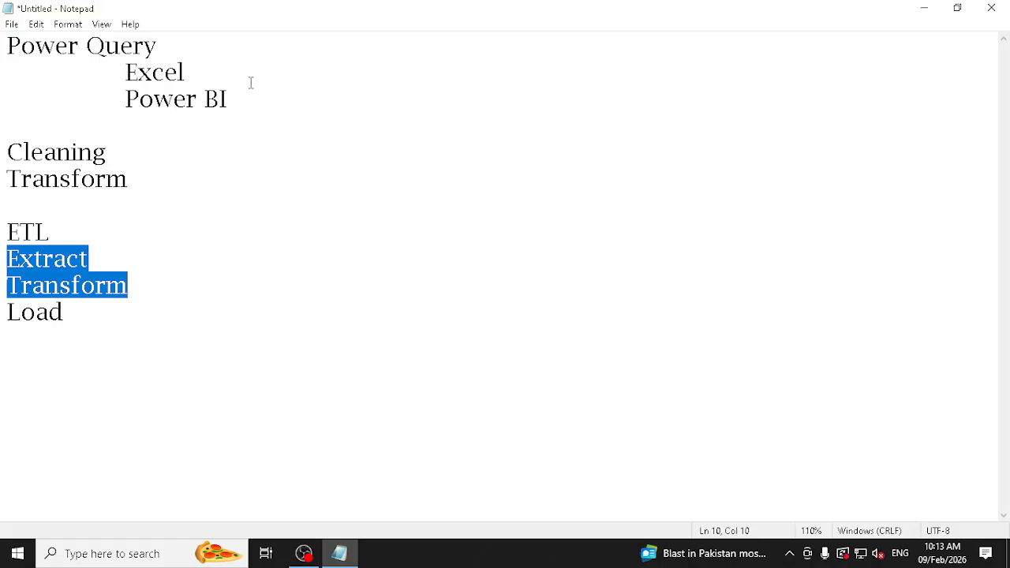
key("shift+Down")
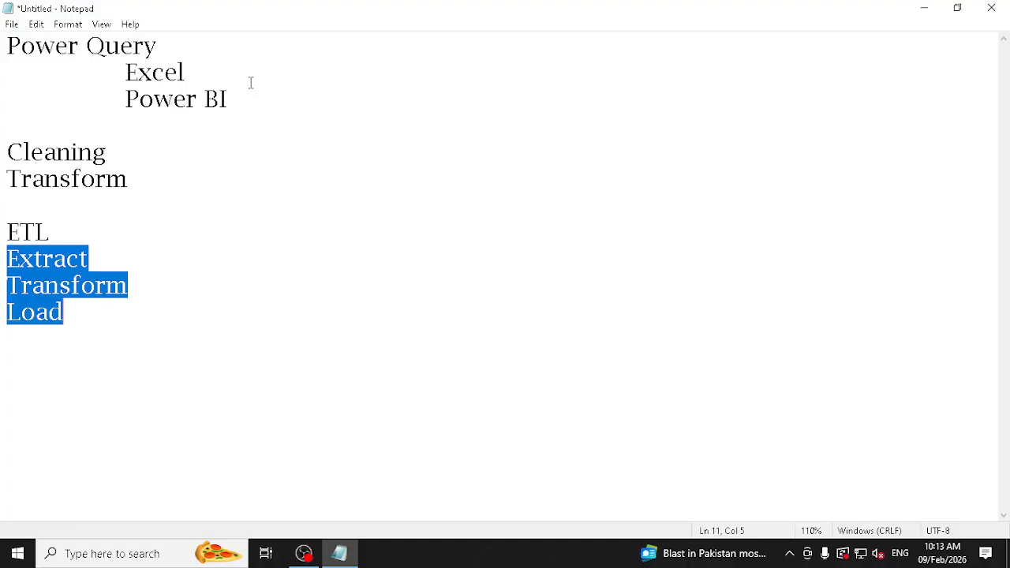
Step: Minimize the notes, launch Excel and create a blank workbook
left_click(925, 7)
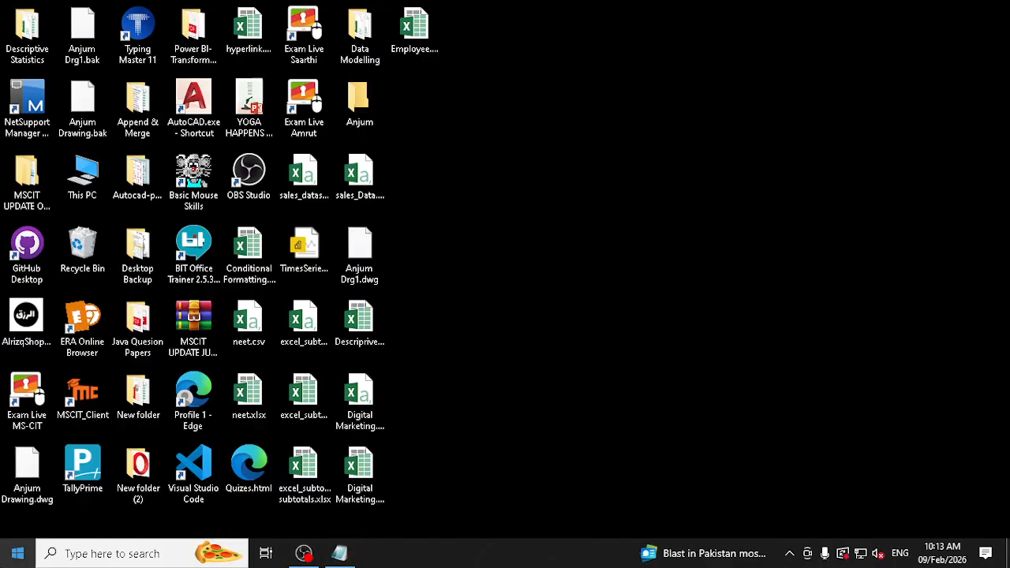
key("super")
type("exc")
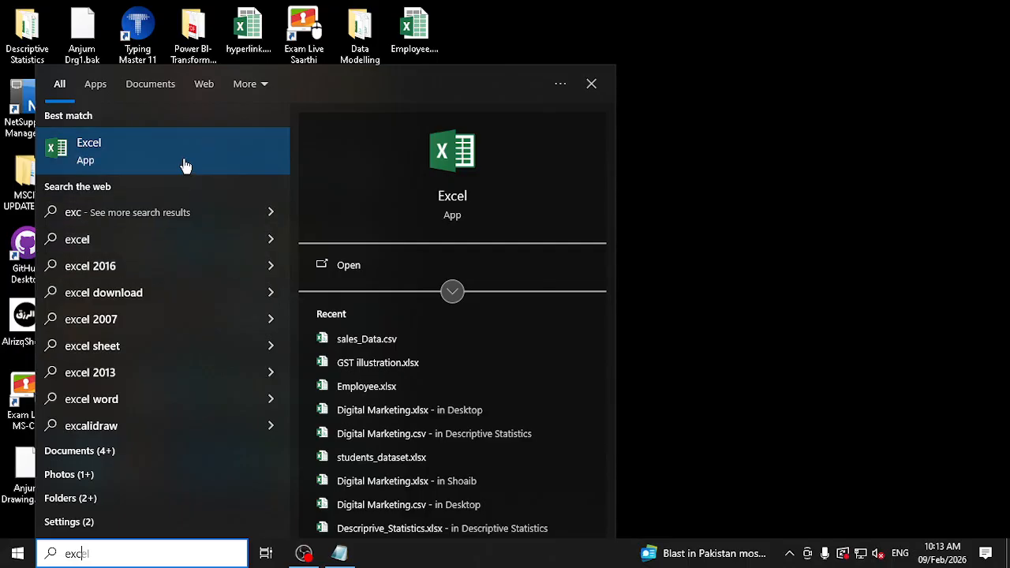
left_click(184, 165)
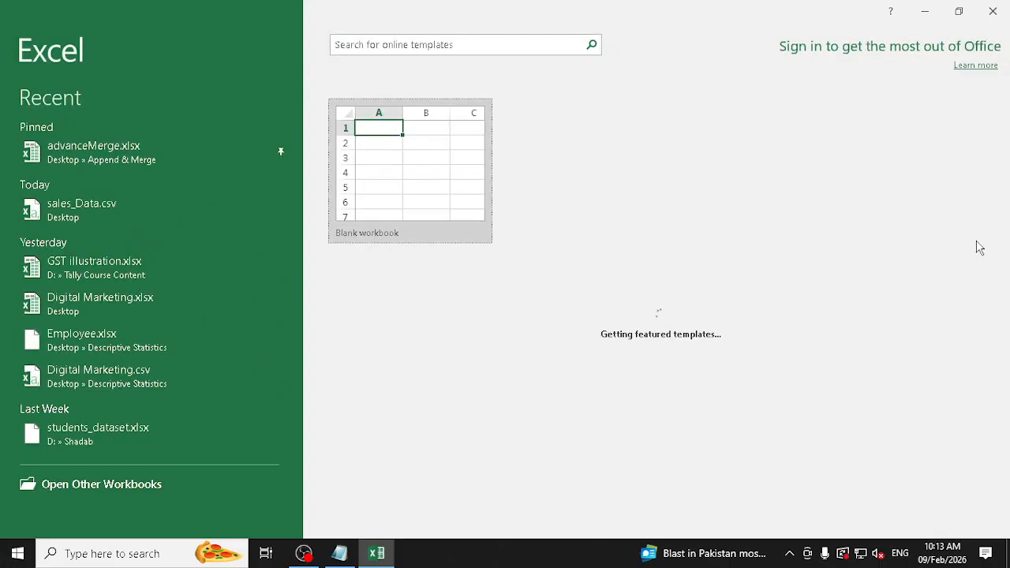
left_click(406, 192)
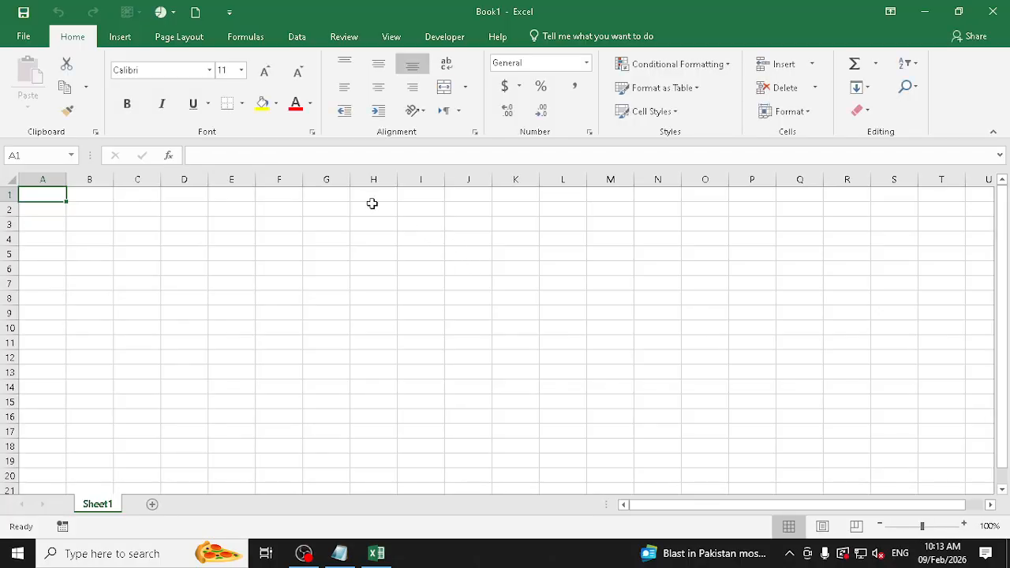
Step: Show Excel's data commands, capture a screen snip of Get & Transform Data and Queries & Connections, and dismiss the snip notification
left_click(297, 37)
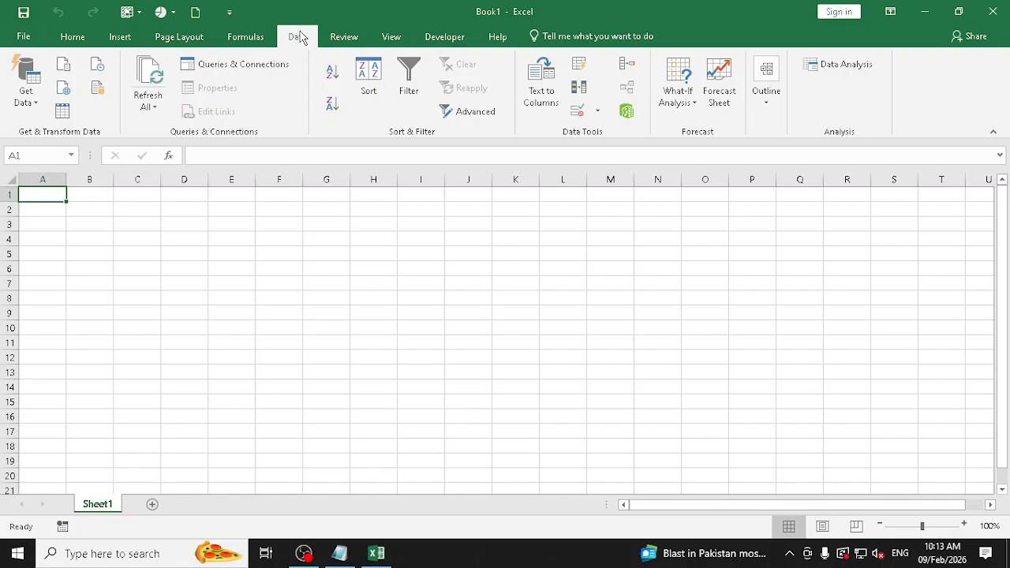
key("super+shift+s")
left_click_drag(2, 46, 310, 145)
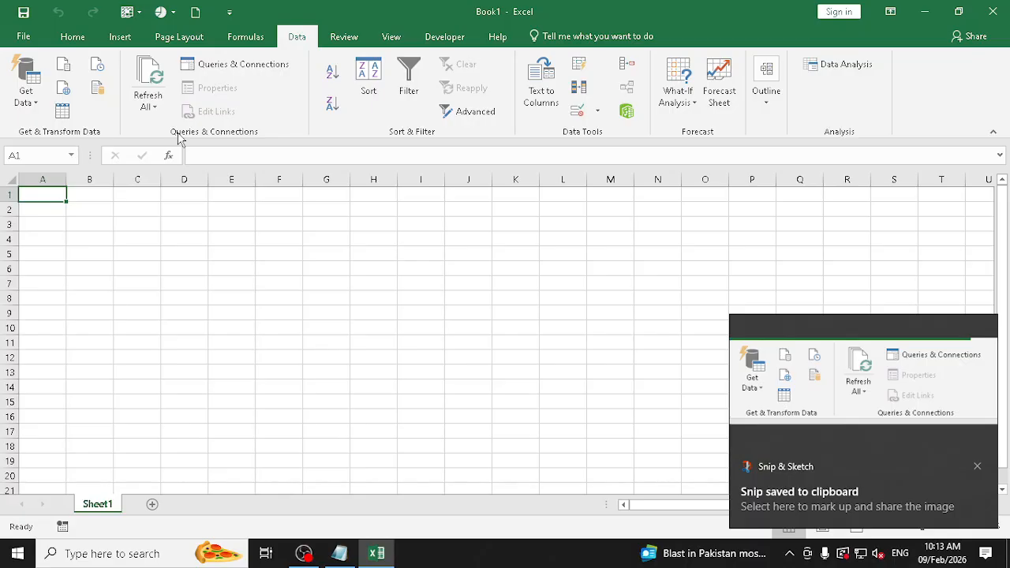
left_click(977, 466)
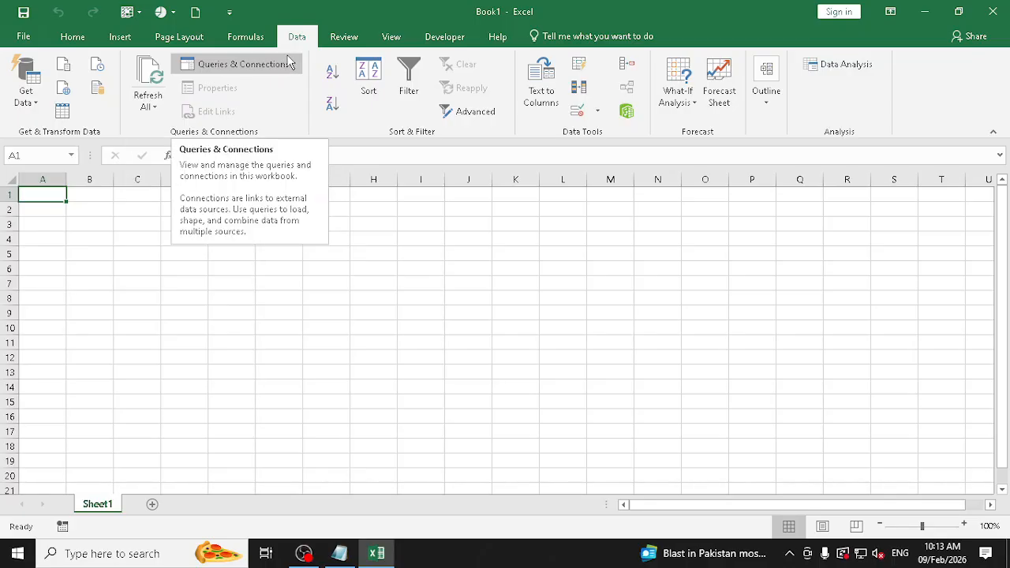
Step: Review the Get Data source categories, including databases, Azure and online services, and the Combine Queries options
left_click(32, 102)
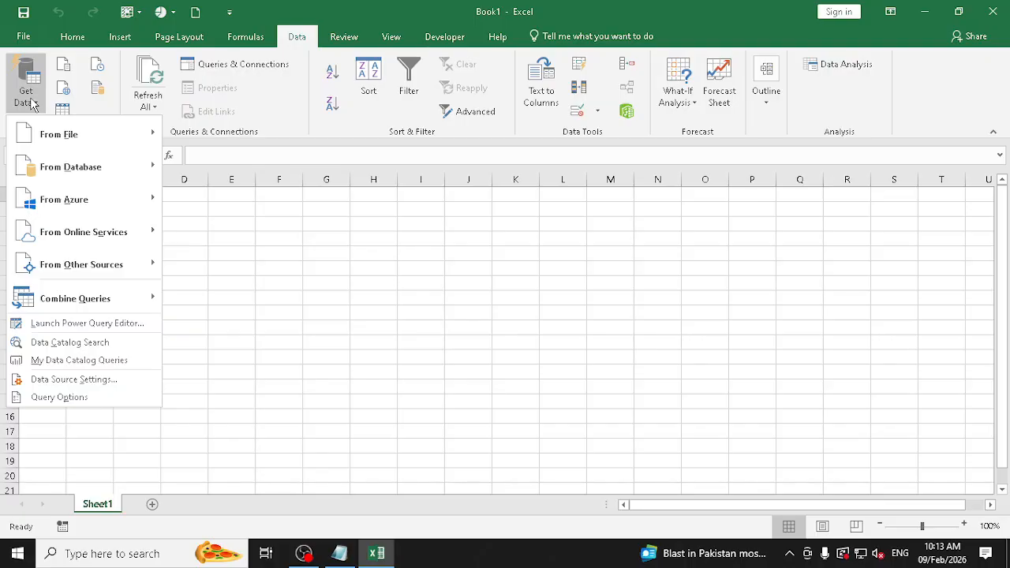
mouse_move(72, 179)
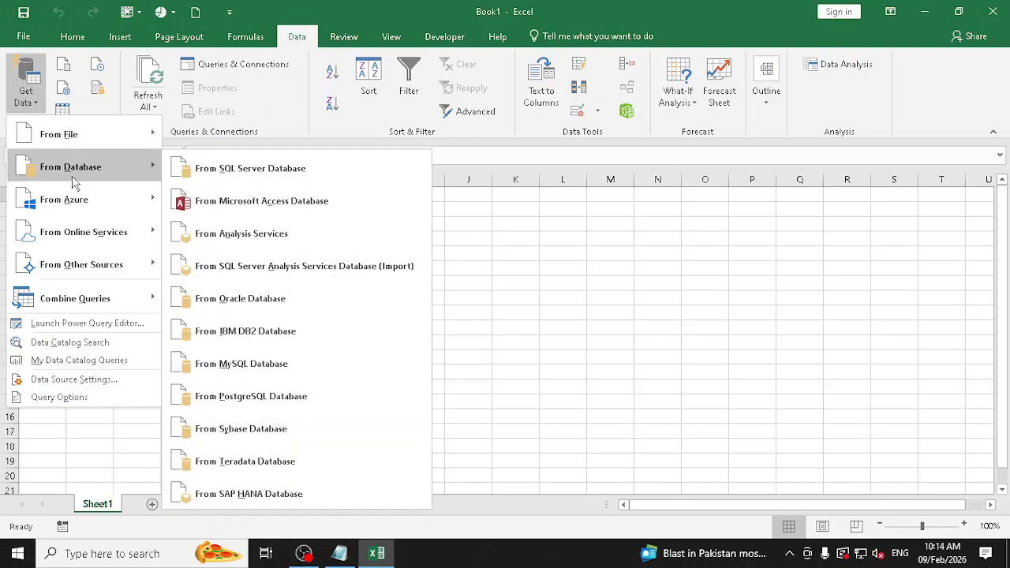
mouse_move(76, 207)
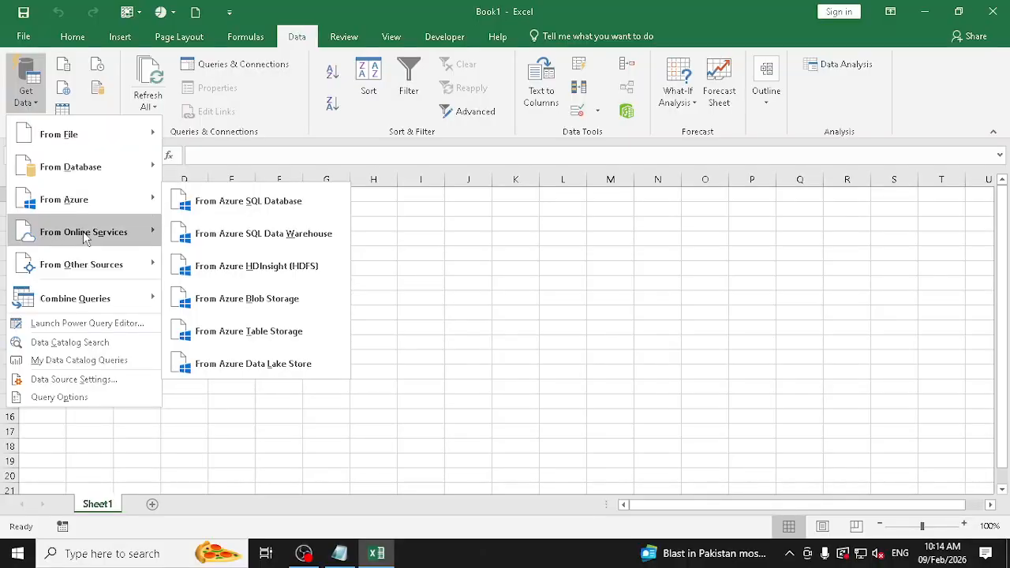
mouse_move(85, 271)
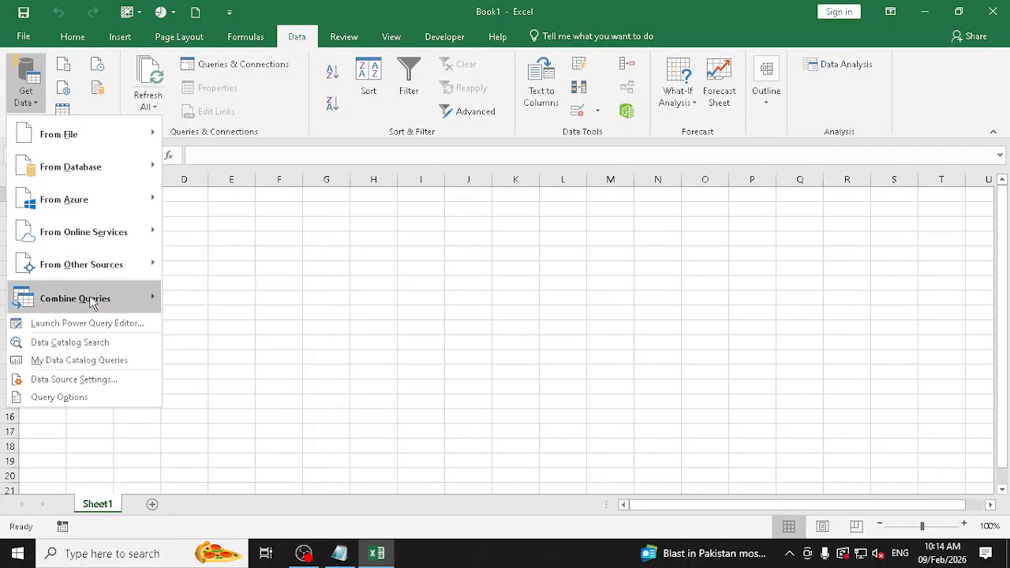
mouse_move(90, 302)
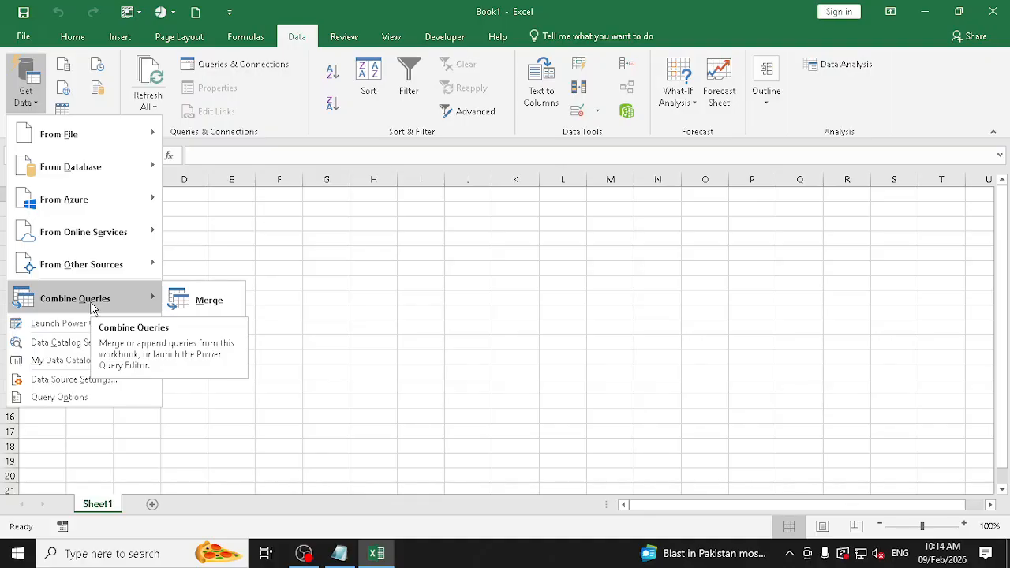
Step: Switch back to the Notepad notes and highlight the Extract, Transform and Load lines in turn
left_click(340, 553)
left_click_drag(95, 261, 2, 270)
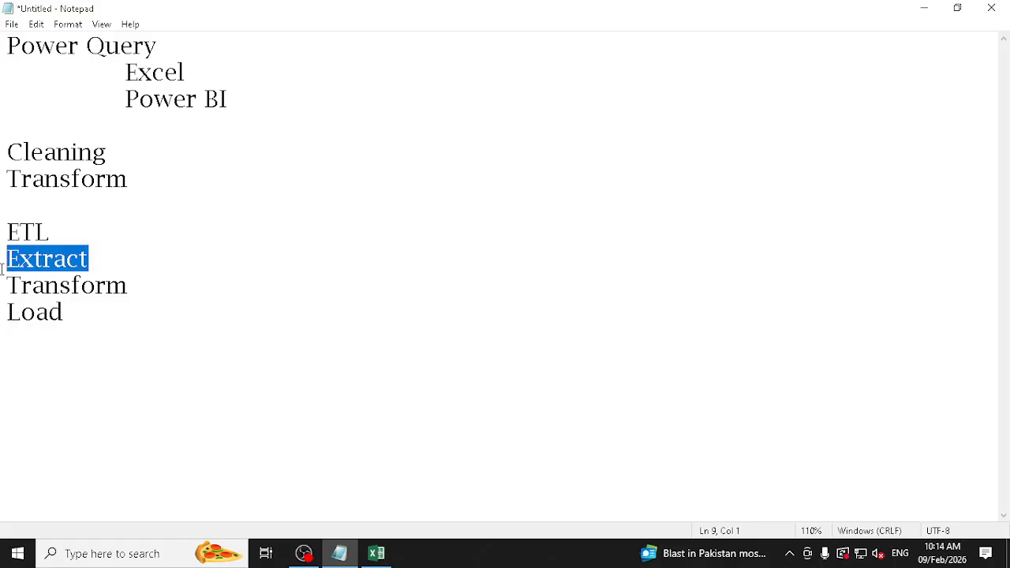
left_click_drag(147, 290, 2, 290)
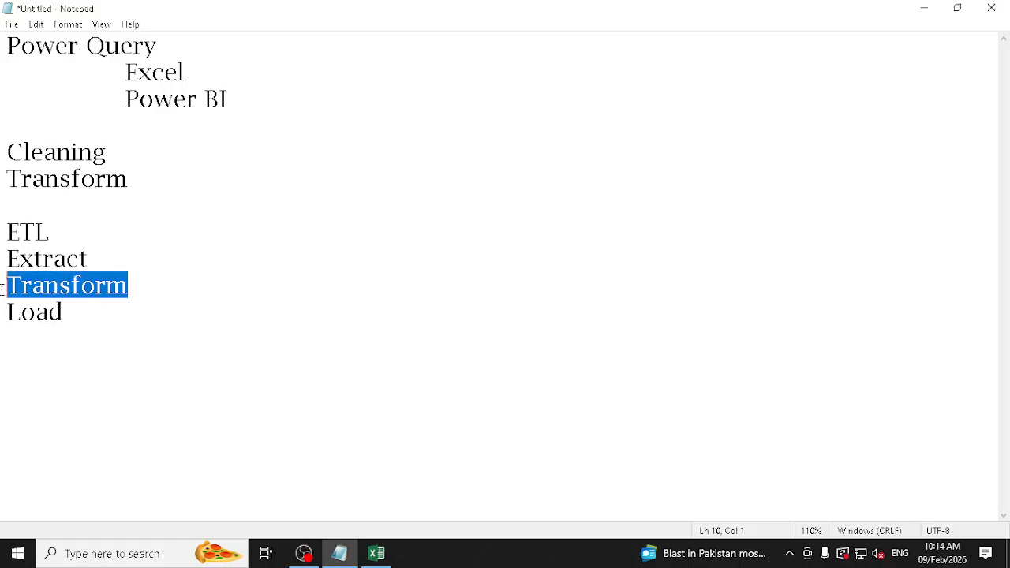
left_click_drag(143, 315, 2, 272)
left_click(129, 275)
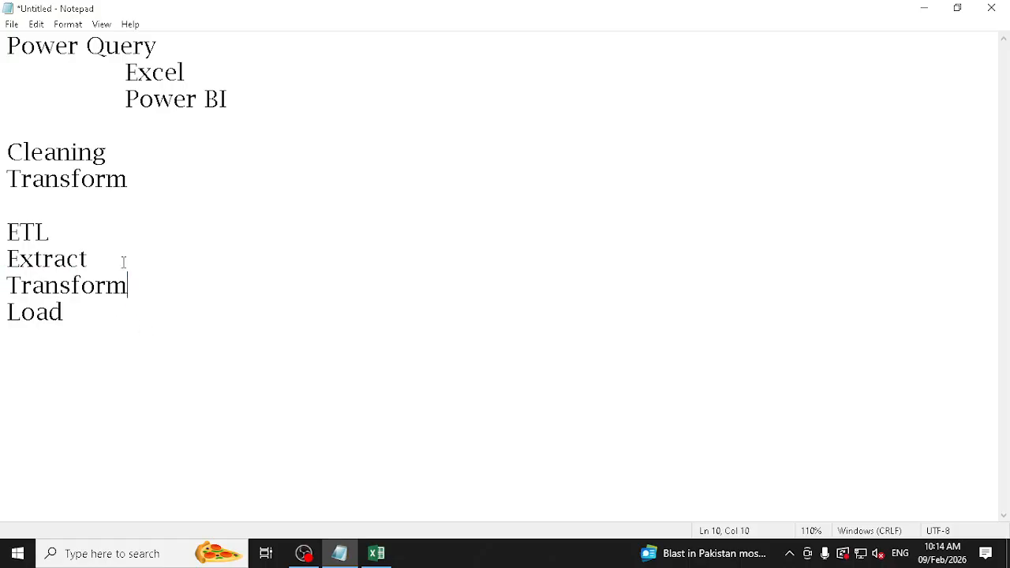
Step: Highlight the Extract and Transform lines together in the notes, and the Transform and Load lines together
left_click_drag(123, 262, 3, 258)
left_click_drag(150, 282, 3, 258)
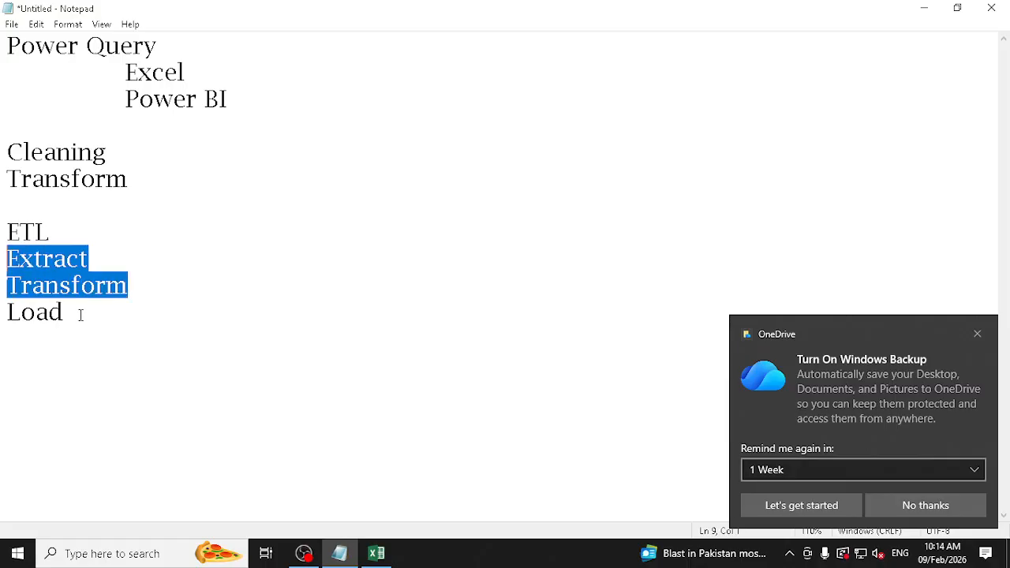
left_click_drag(80, 315, 3, 286)
Step: Dismiss the OneDrive backup notification, minimize the notes to return to the Excel workbook, and close the OneDrive window
left_click(977, 334)
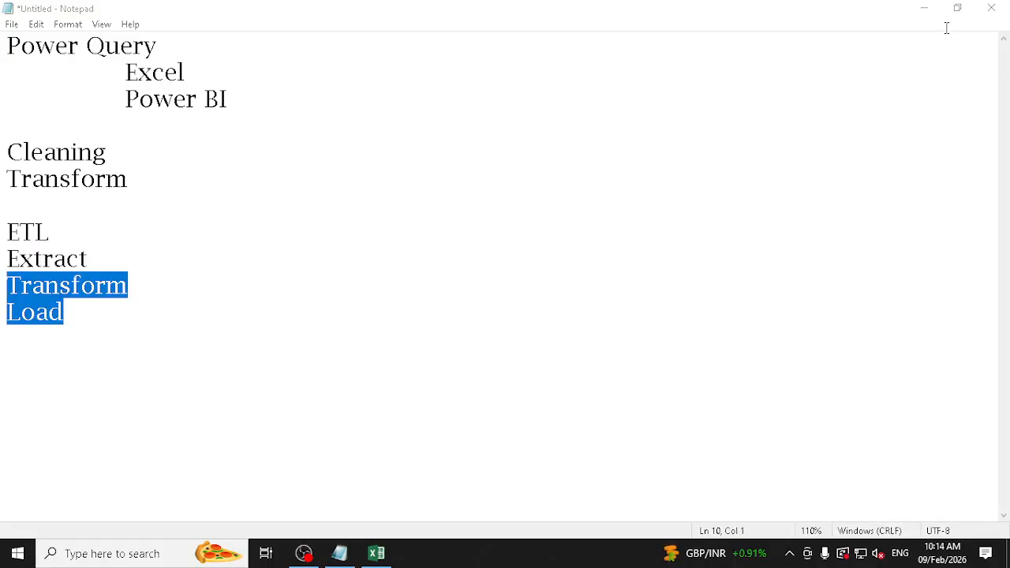
left_click(925, 9)
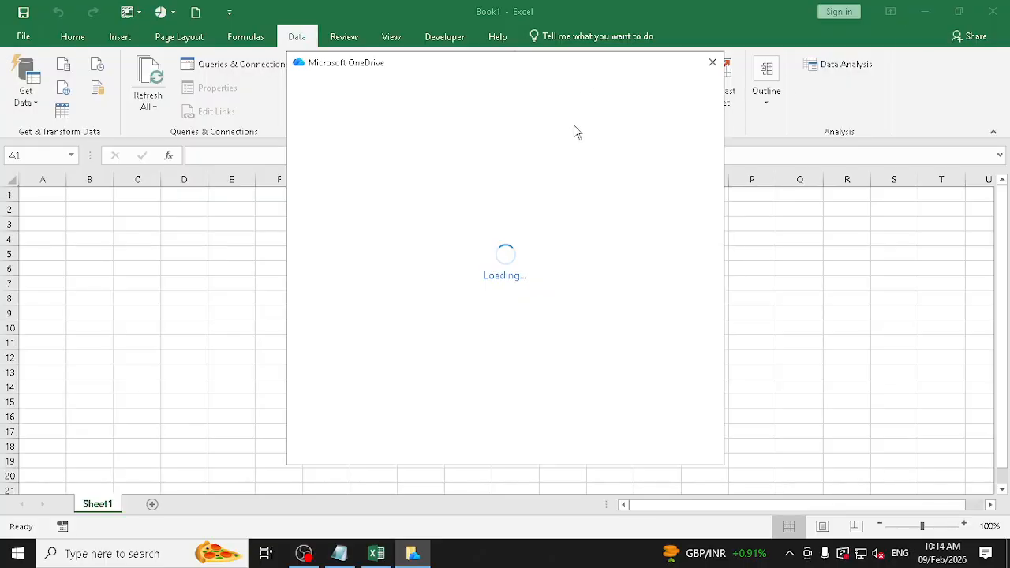
left_click(712, 62)
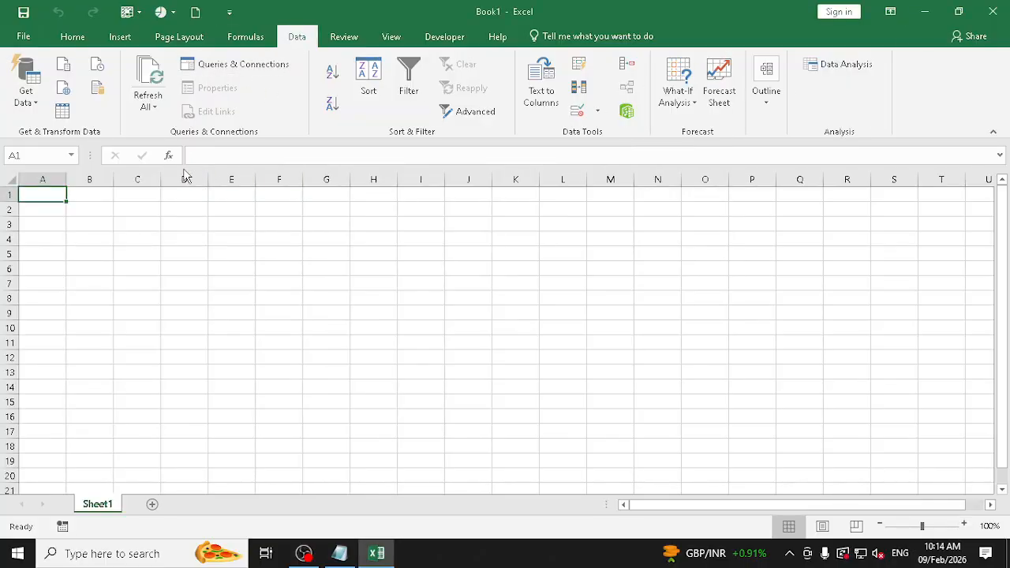
Step: Start a data import from a Text/CSV file and browse to the Data Modelling folder on the Desktop
left_click(36, 100)
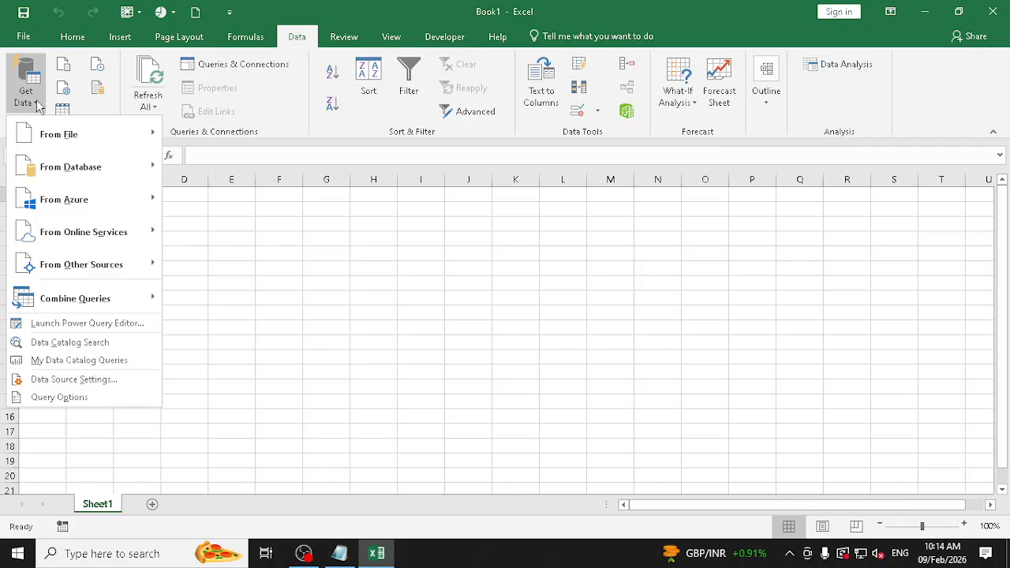
mouse_move(110, 137)
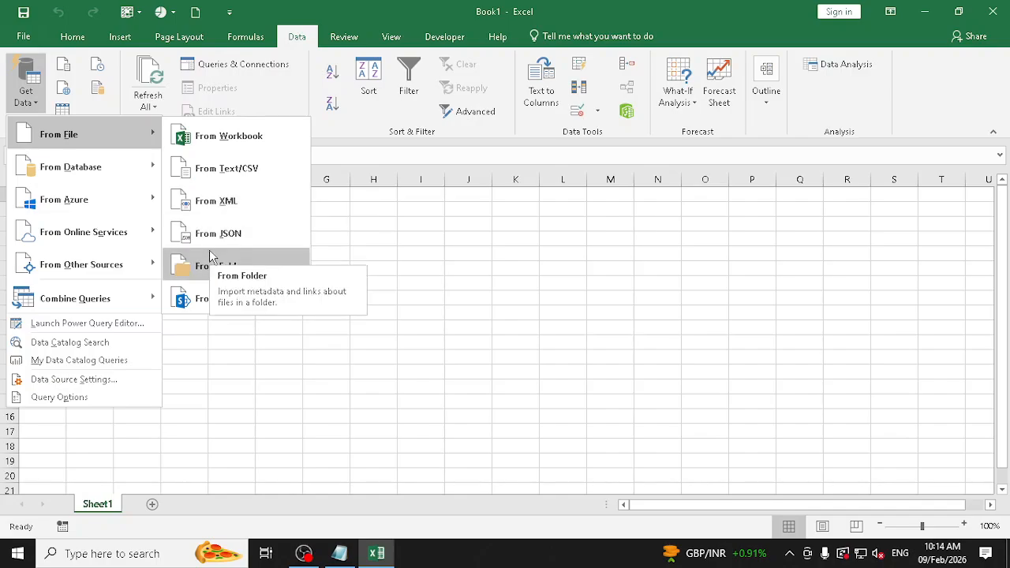
left_click(242, 170)
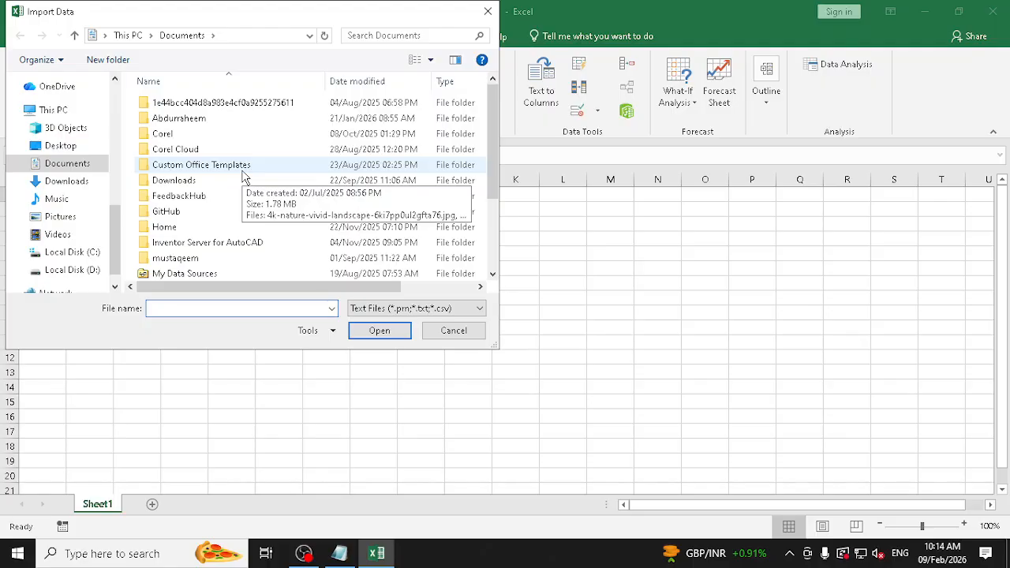
left_click(75, 150)
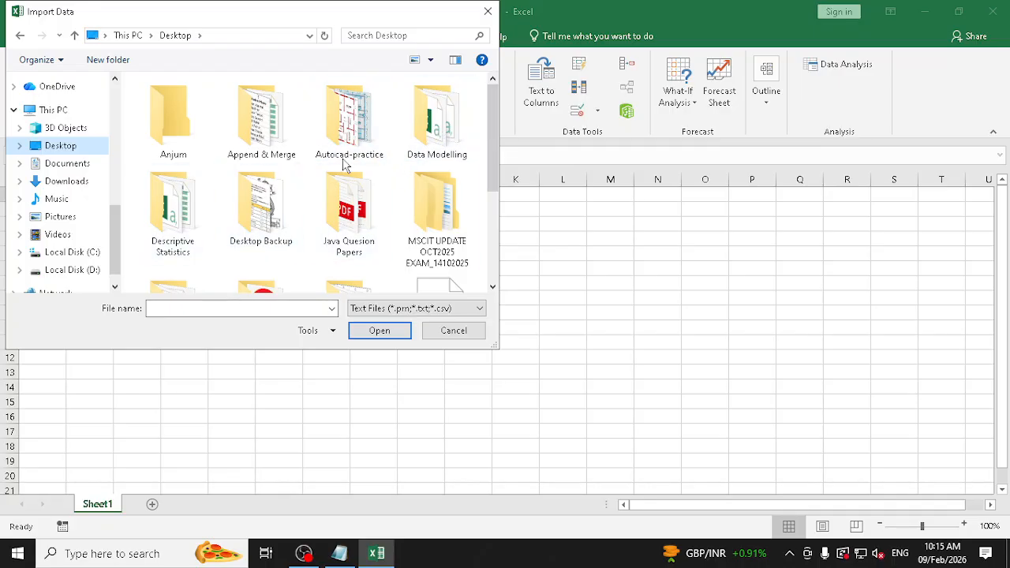
left_click(428, 130)
double_click(429, 130)
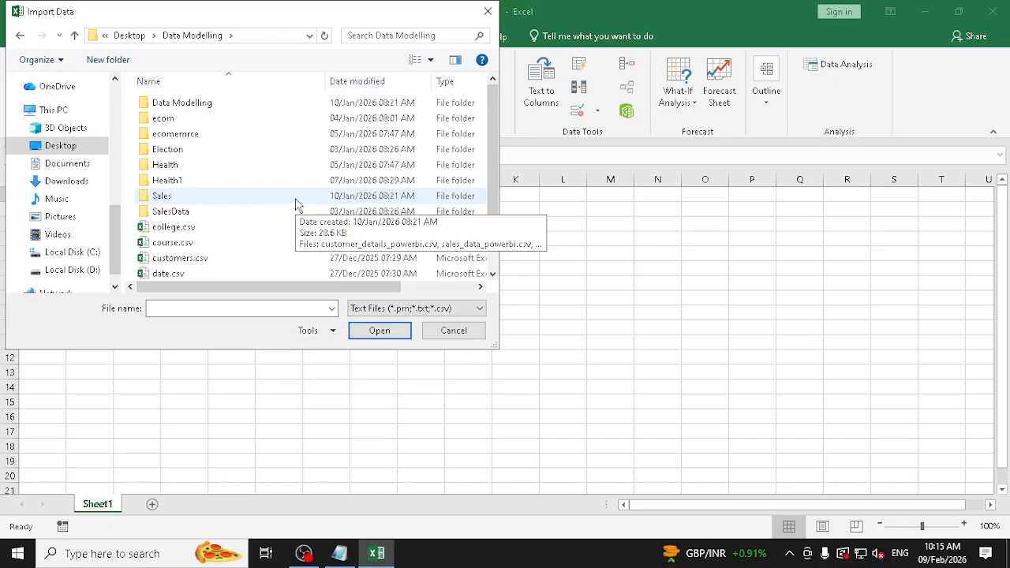
Step: Look through the Data Modelling folder and import orders.csv from its ecomemrce subfolder
scroll(297, 205, "down", 2)
scroll(292, 241, "up", 1)
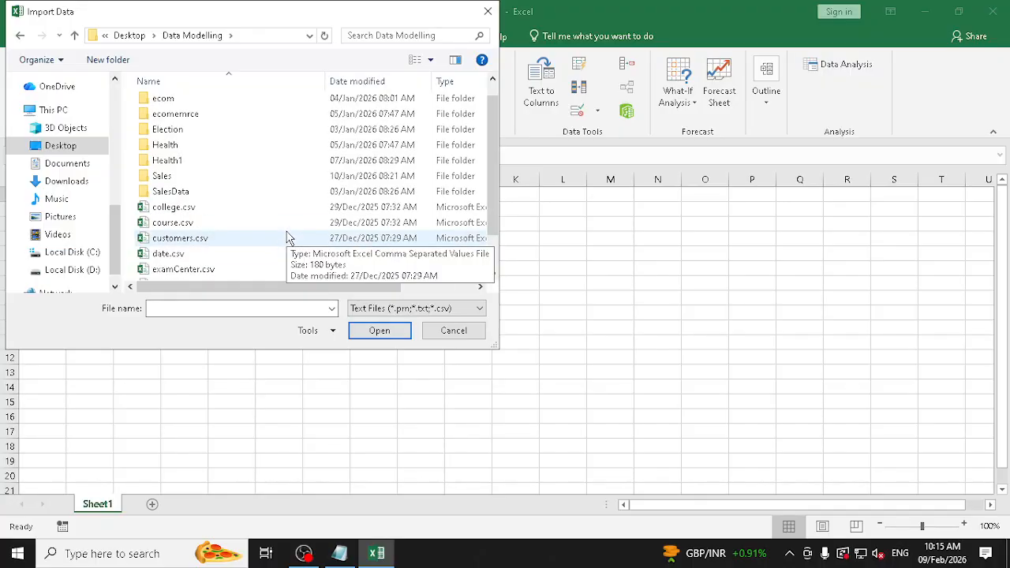
scroll(282, 236, "down", 1)
scroll(277, 232, "up", 1)
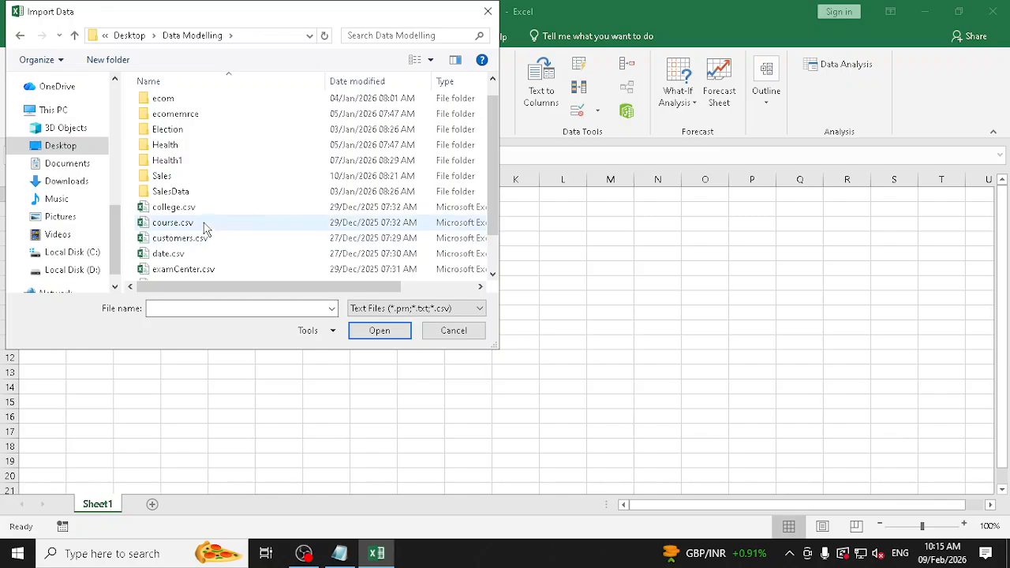
scroll(213, 221, "down", 1)
scroll(221, 201, "up", 2)
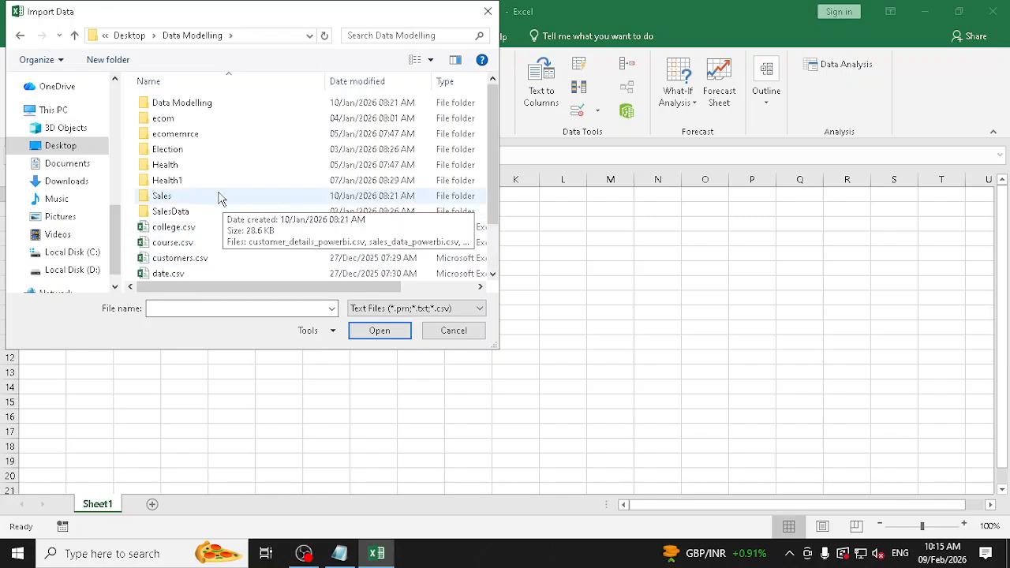
scroll(220, 194, "down", 2)
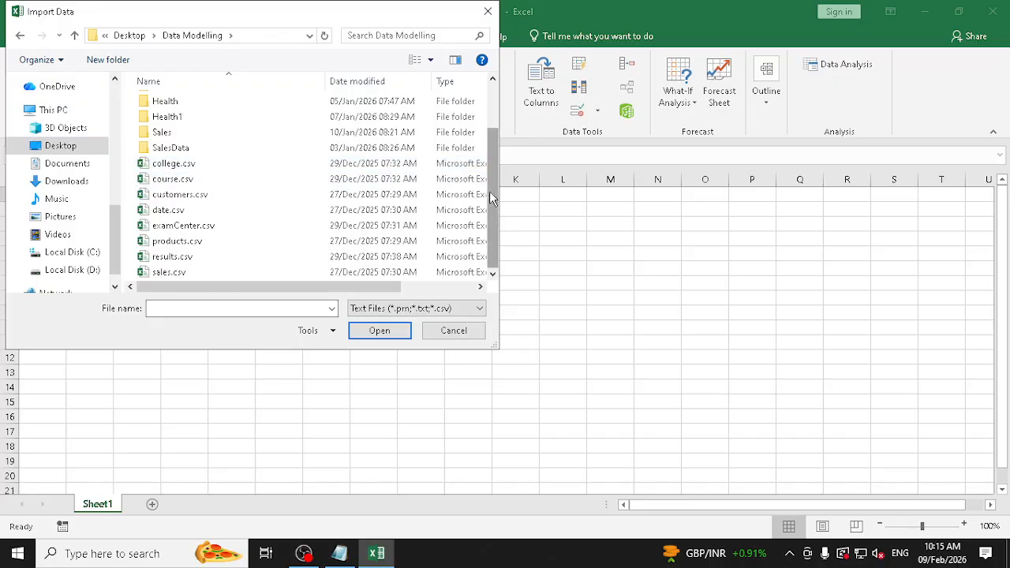
left_click_drag(490, 191, 498, 135)
double_click(208, 133)
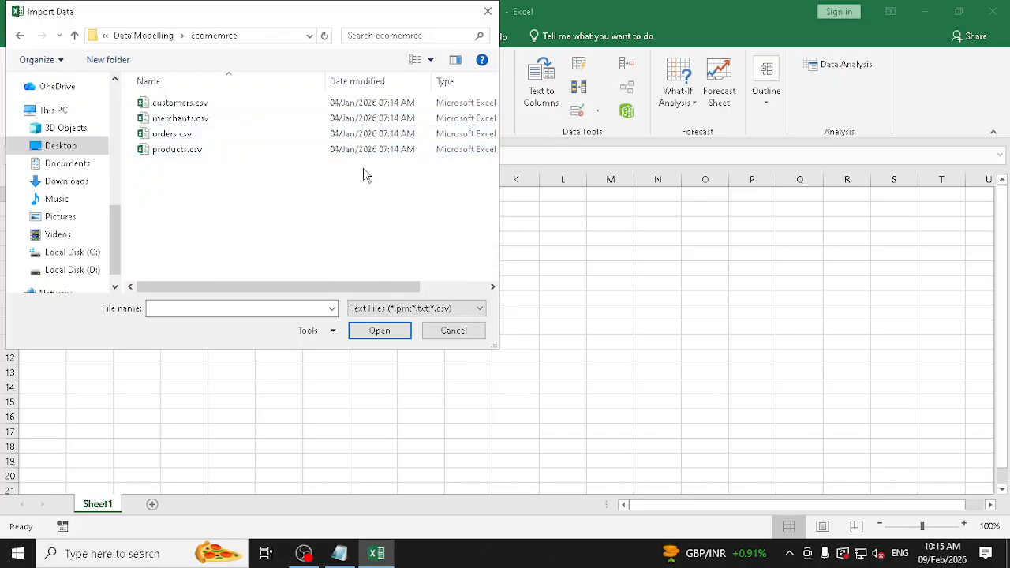
left_click(195, 135)
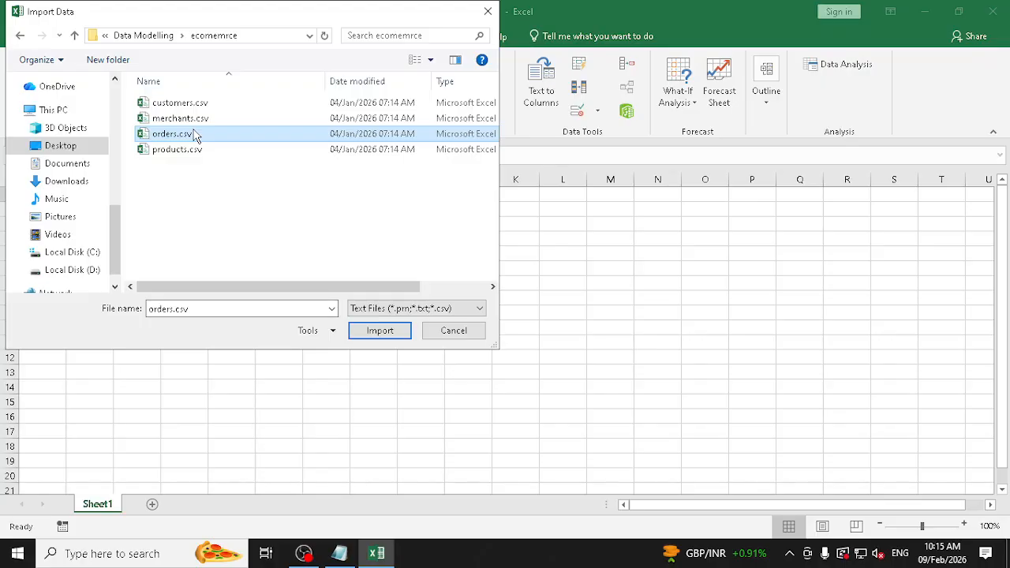
left_click(381, 331)
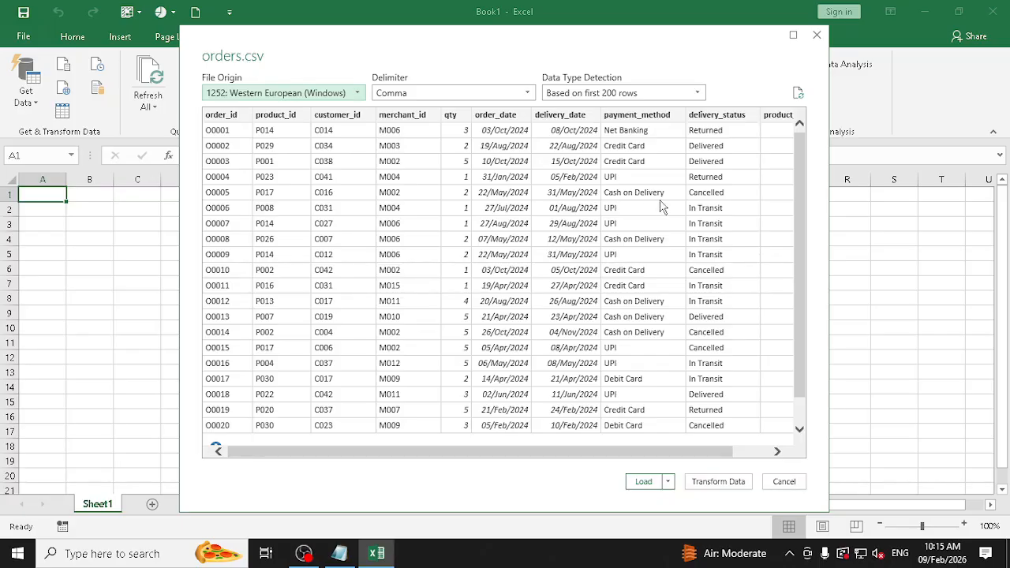
Step: Review the rows in the orders.csv preview and choose to transform the data in the Power Query Editor
scroll(799, 268, "down", 1)
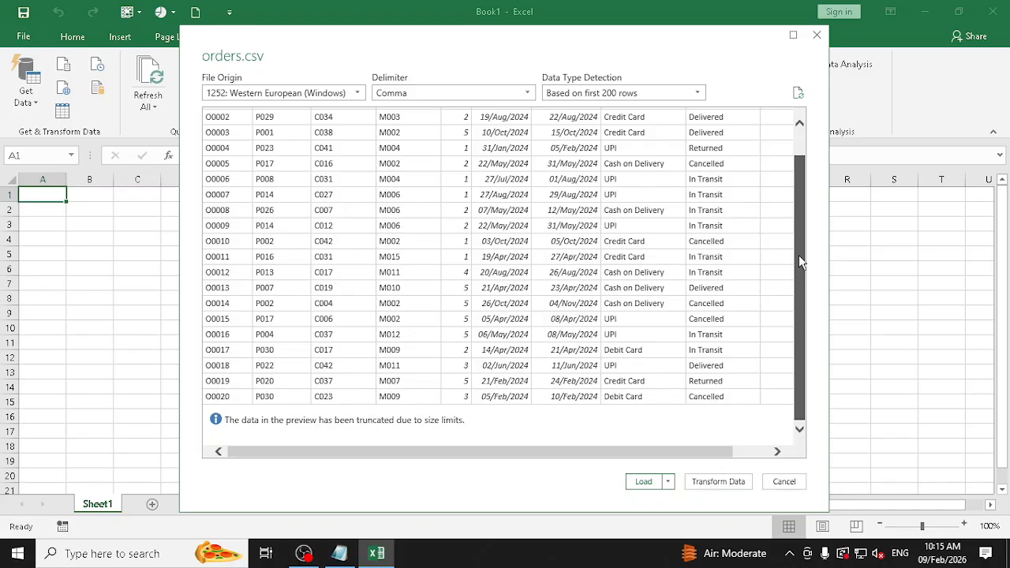
scroll(800, 260, "up", 1)
scroll(807, 241, "down", 1)
scroll(813, 245, "up", 1)
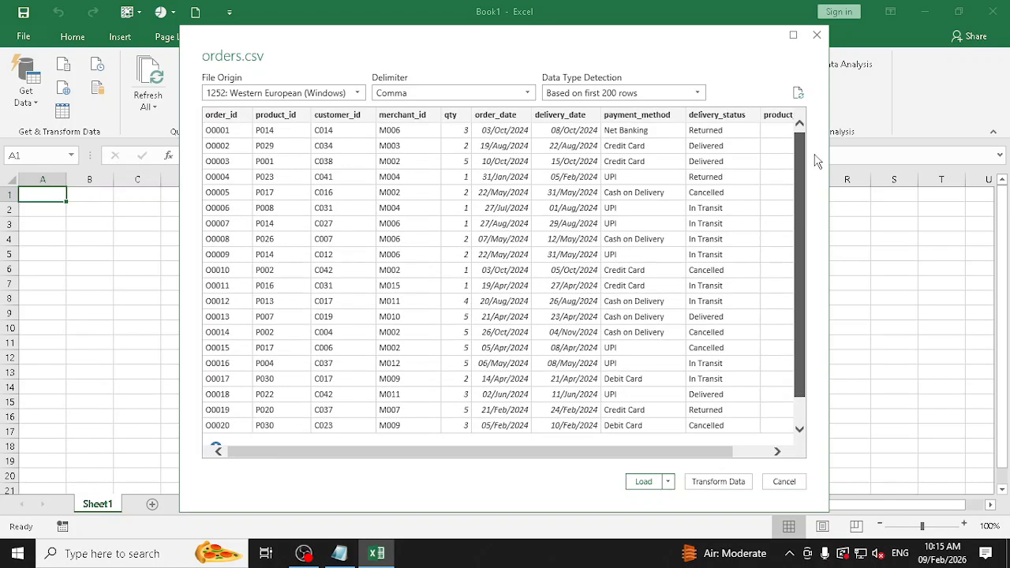
scroll(813, 237, "down", 1)
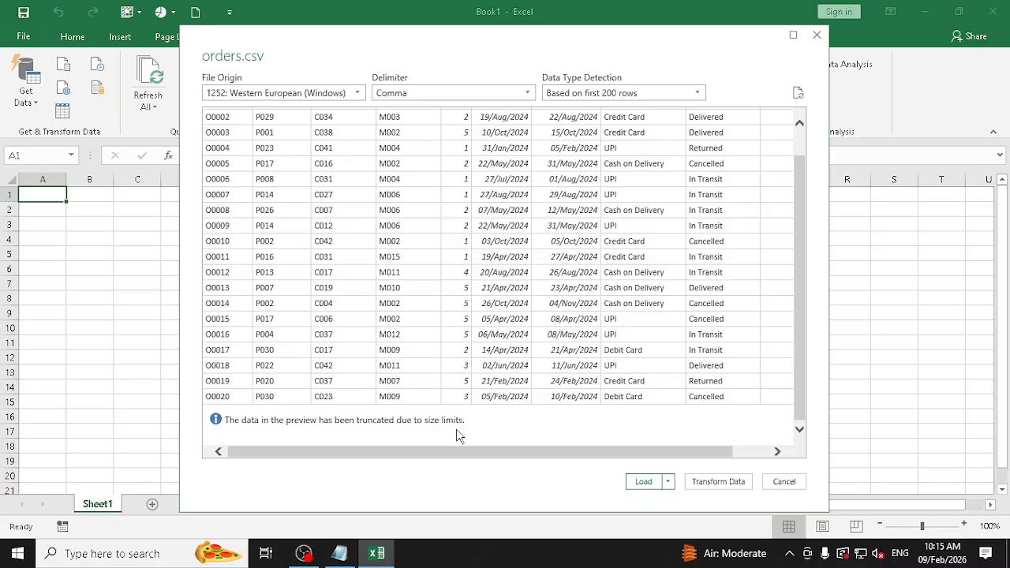
scroll(268, 208, "up", 1)
scroll(260, 261, "down", 1)
scroll(257, 375, "up", 1)
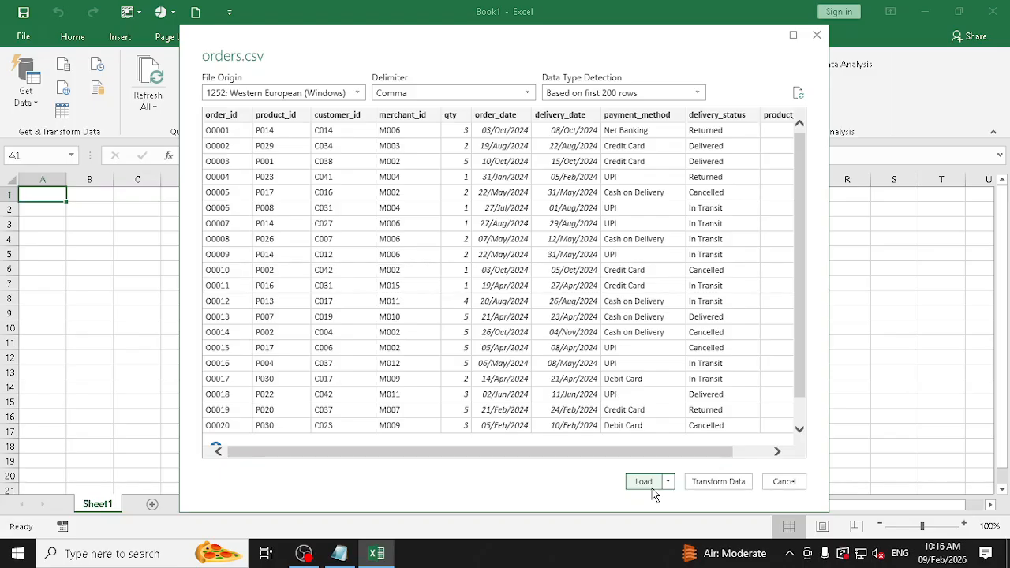
left_click(718, 485)
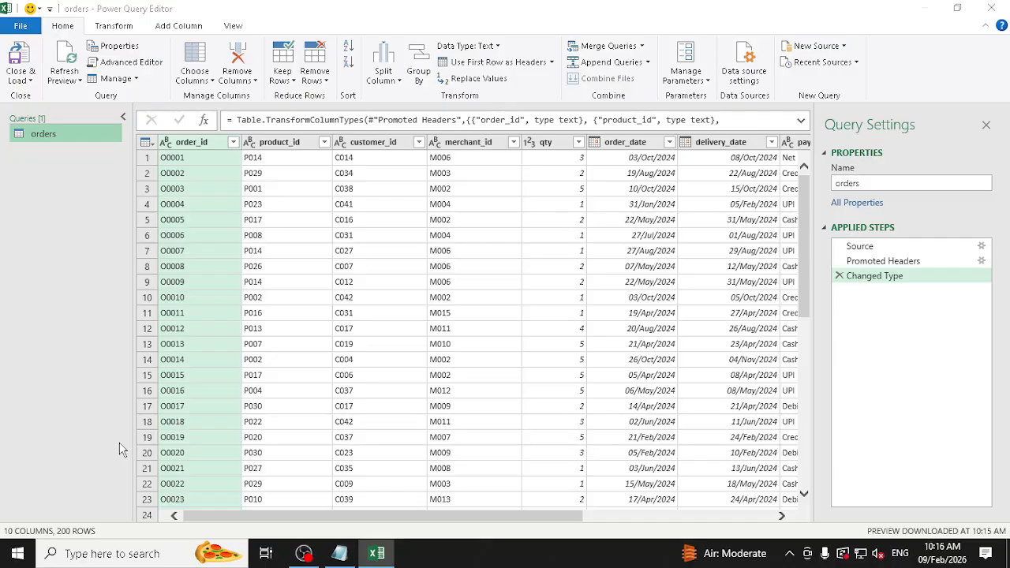
Step: Capture the Queries pane with Snipping Tool and handwrite "Table" on the snip below the orders query
key("super")
type("snip")
key("Return")
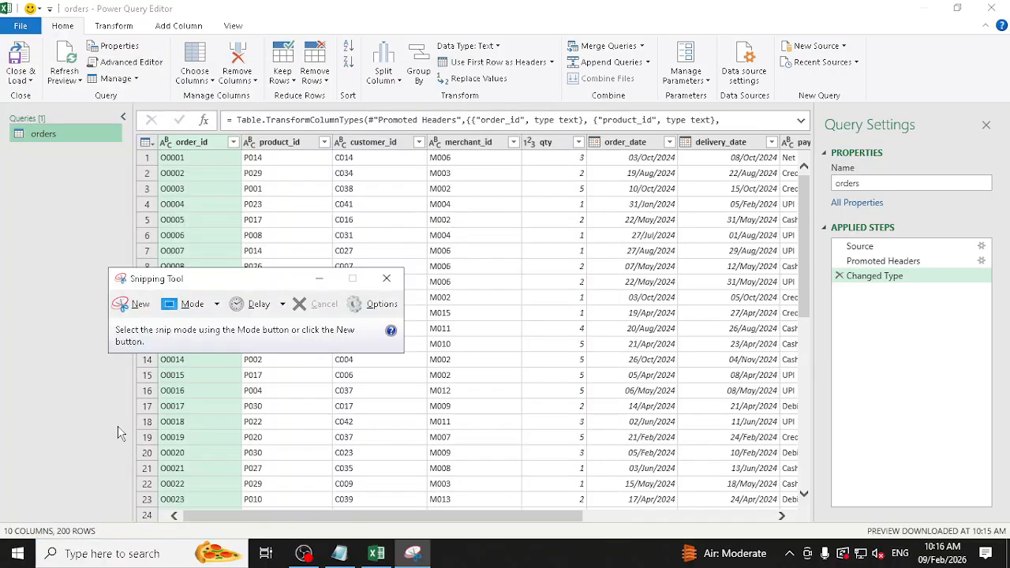
left_click(133, 306)
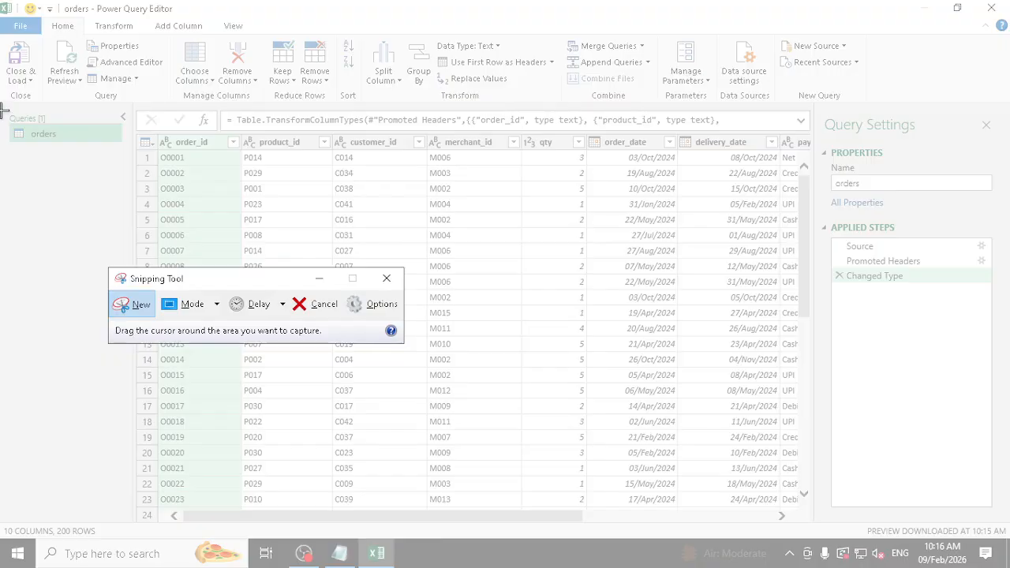
left_click_drag(2, 111, 134, 407)
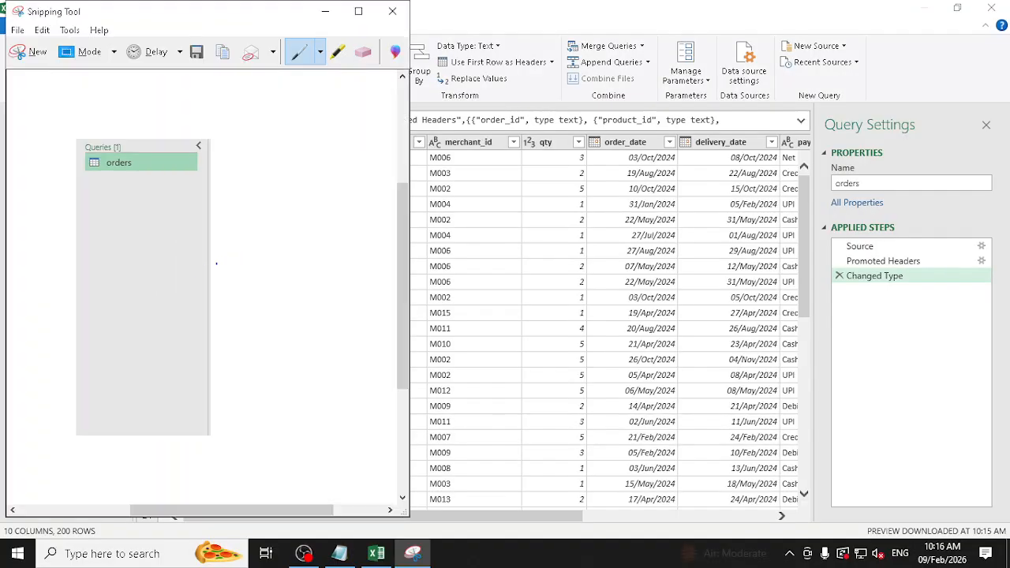
left_click_drag(116, 255, 139, 232)
left_click_drag(131, 242, 141, 277)
left_click_drag(154, 249, 163, 259)
mouse_move(164, 216)
left_mouse_down()
mouse_move(174, 250)
mouse_move(211, 245)
left_mouse_up()
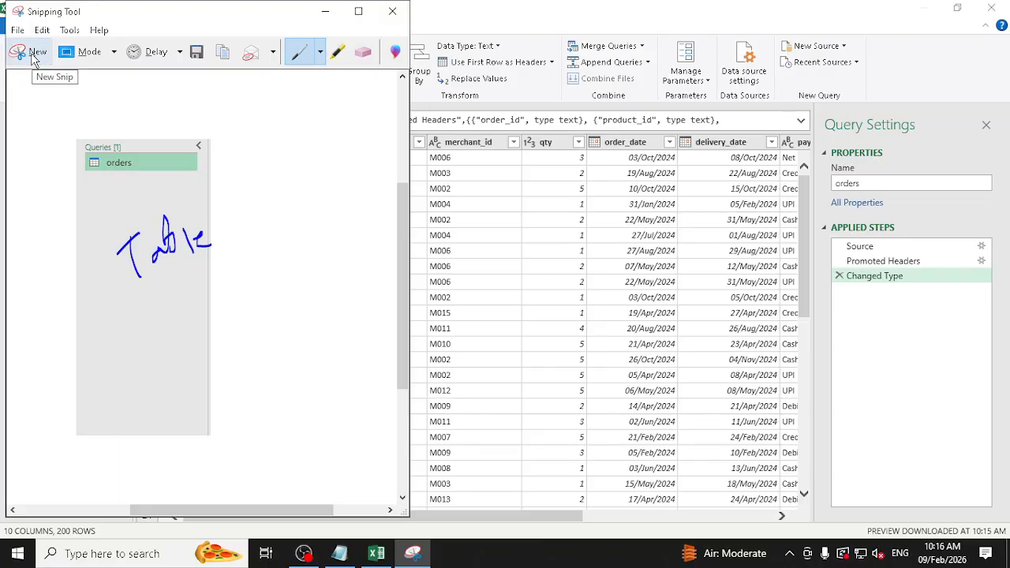
Step: Capture a new snip of the orders data grid and handwrite "Raw data" and "Transform" across it
left_click(34, 55)
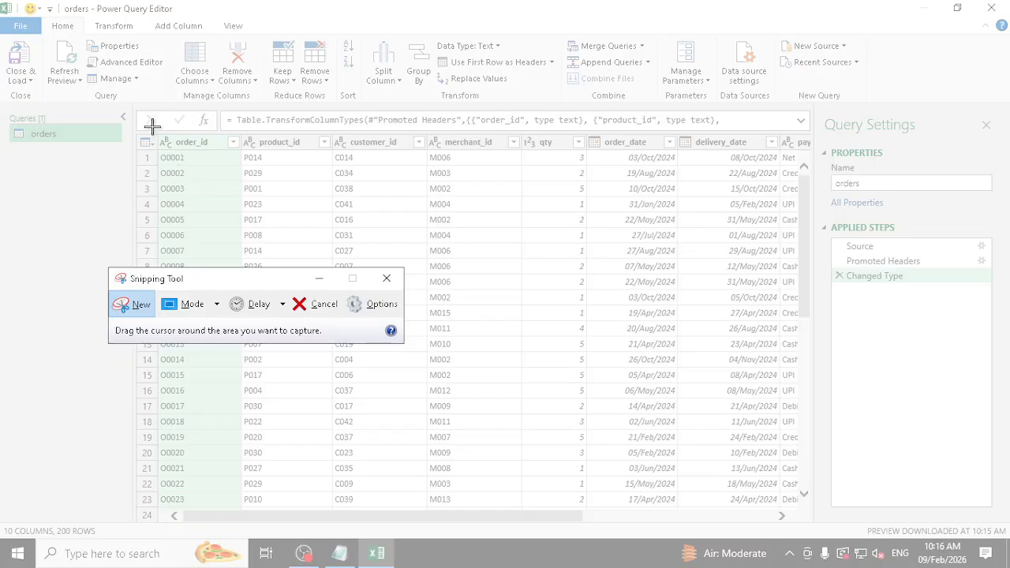
mouse_move(148, 128)
left_mouse_down()
mouse_move(581, 379)
mouse_move(774, 458)
mouse_move(801, 495)
left_mouse_up()
mouse_move(294, 258)
left_mouse_down()
mouse_move(315, 254)
mouse_move(374, 323)
left_mouse_up()
mouse_move(386, 278)
left_mouse_down()
mouse_move(414, 289)
mouse_move(466, 250)
left_mouse_up()
mouse_move(530, 192)
left_mouse_down()
mouse_move(544, 269)
mouse_move(601, 241)
left_mouse_up()
mouse_move(599, 191)
left_mouse_down()
mouse_move(631, 254)
mouse_move(675, 235)
mouse_move(627, 197)
left_mouse_up()
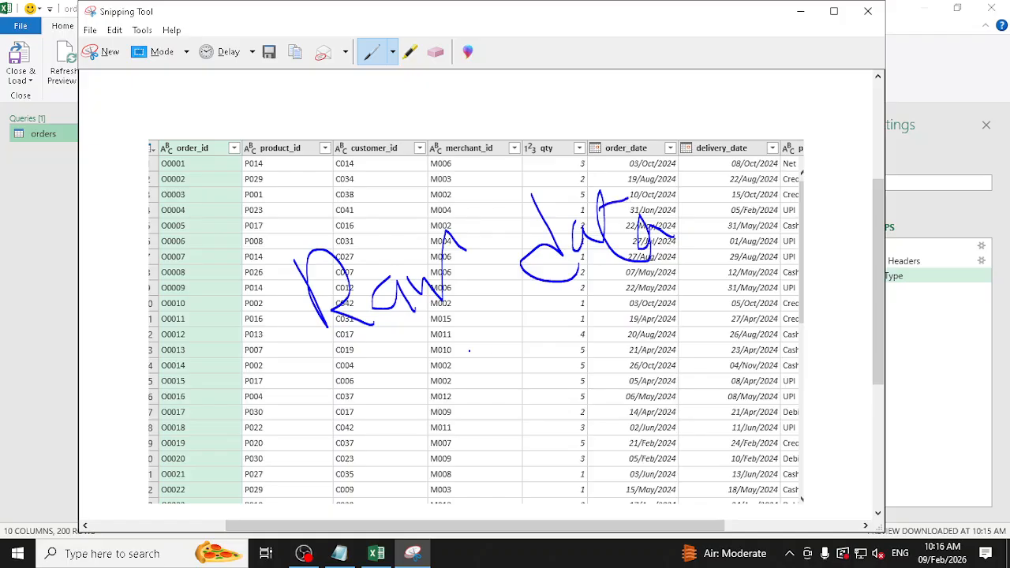
left_click_drag(473, 353, 488, 404)
left_click_drag(449, 387, 492, 359)
mouse_move(504, 363)
left_mouse_down()
mouse_move(509, 388)
mouse_move(512, 364)
left_mouse_up()
mouse_move(557, 369)
left_mouse_down()
mouse_move(563, 381)
mouse_move(596, 371)
left_mouse_up()
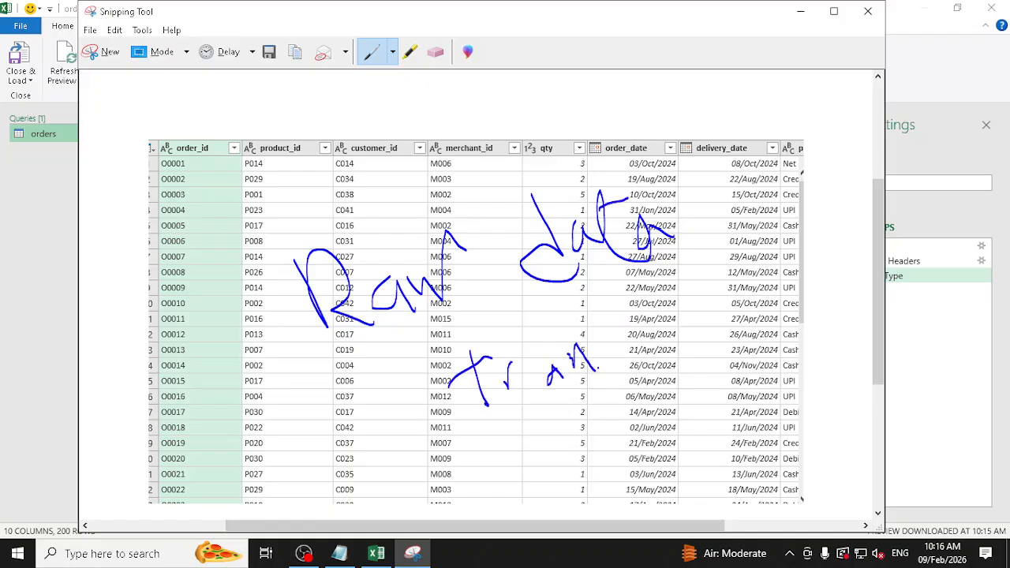
left_click_drag(600, 322, 588, 346)
mouse_move(612, 296)
left_mouse_down()
mouse_move(624, 359)
mouse_move(655, 300)
mouse_move(691, 292)
mouse_move(695, 316)
left_mouse_up()
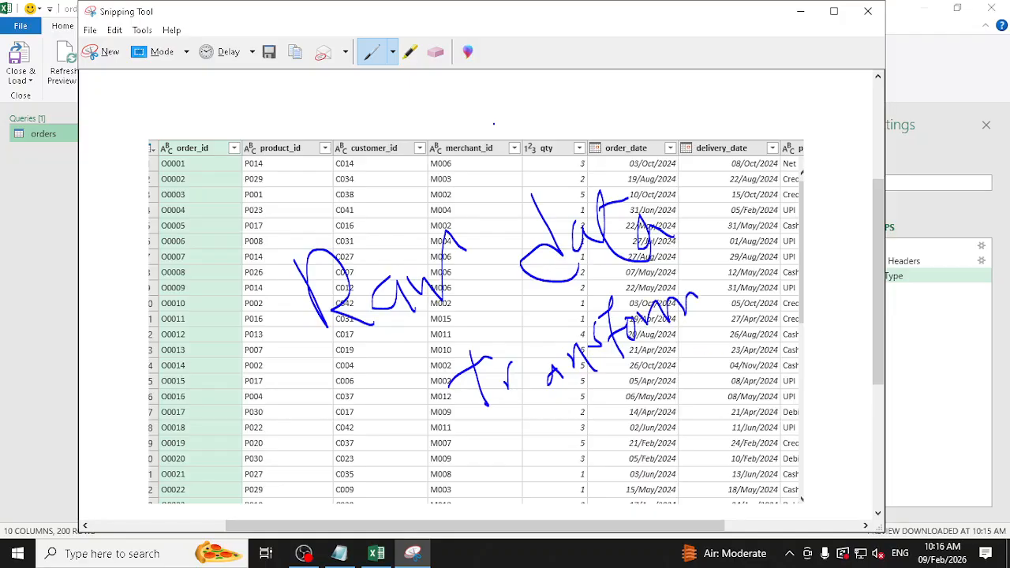
Step: Snip the Query Settings pane, circle the orders name, tick the first two applied steps, and close Snipping Tool
left_click(110, 52)
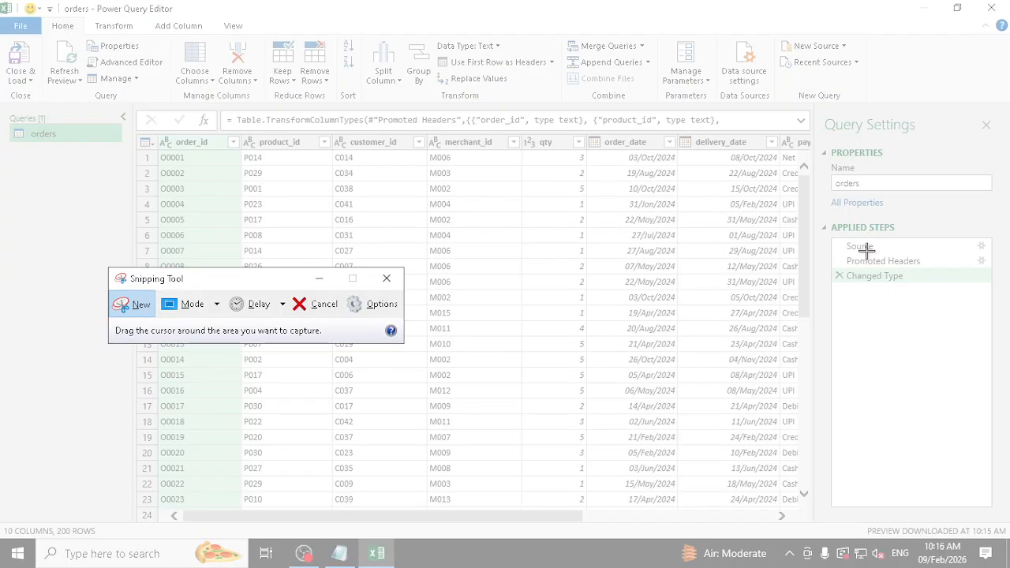
left_click_drag(818, 103, 1002, 351)
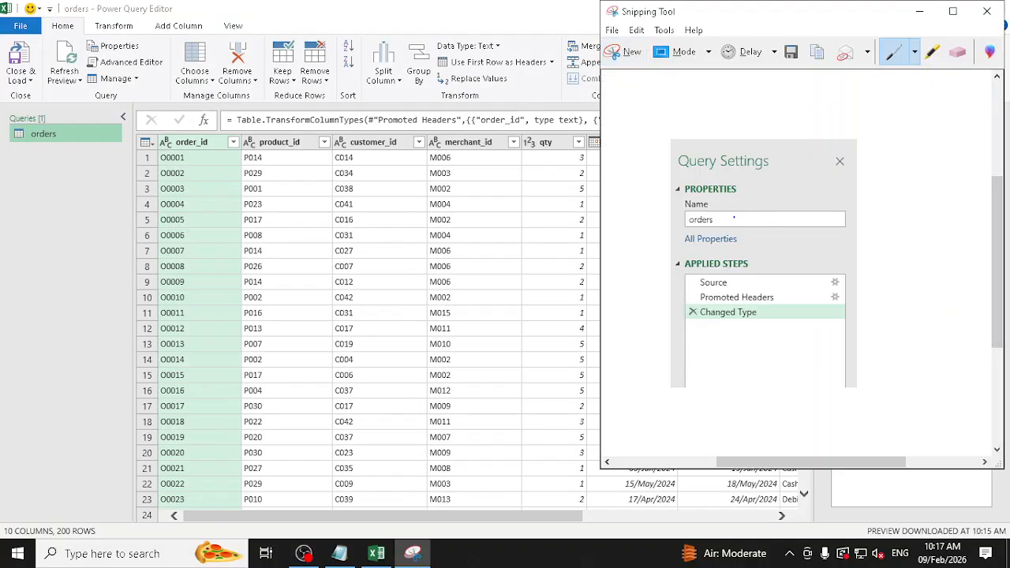
mouse_move(734, 218)
left_mouse_down()
mouse_move(669, 222)
mouse_move(736, 202)
mouse_move(739, 213)
left_mouse_up()
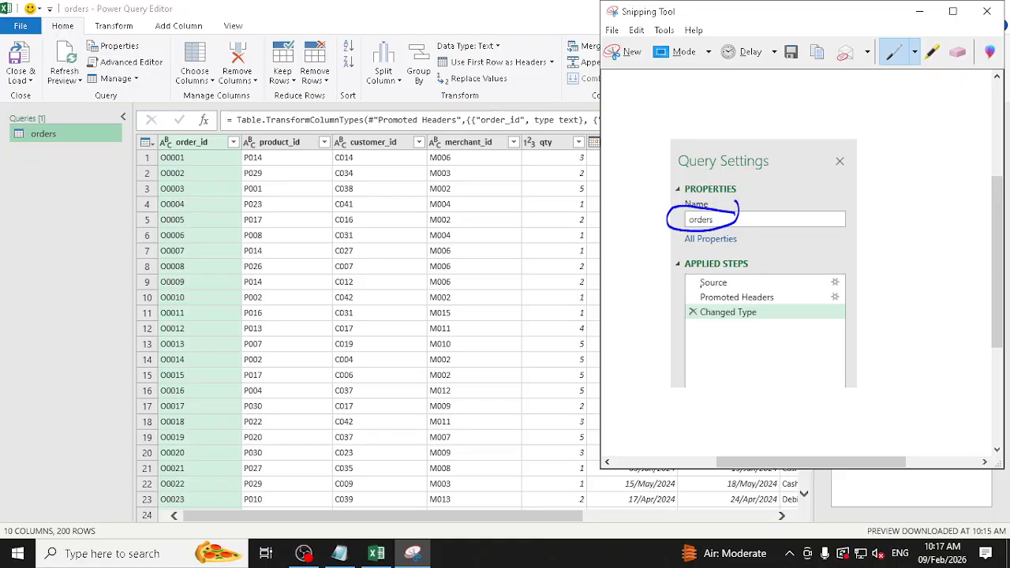
left_click_drag(667, 281, 742, 290)
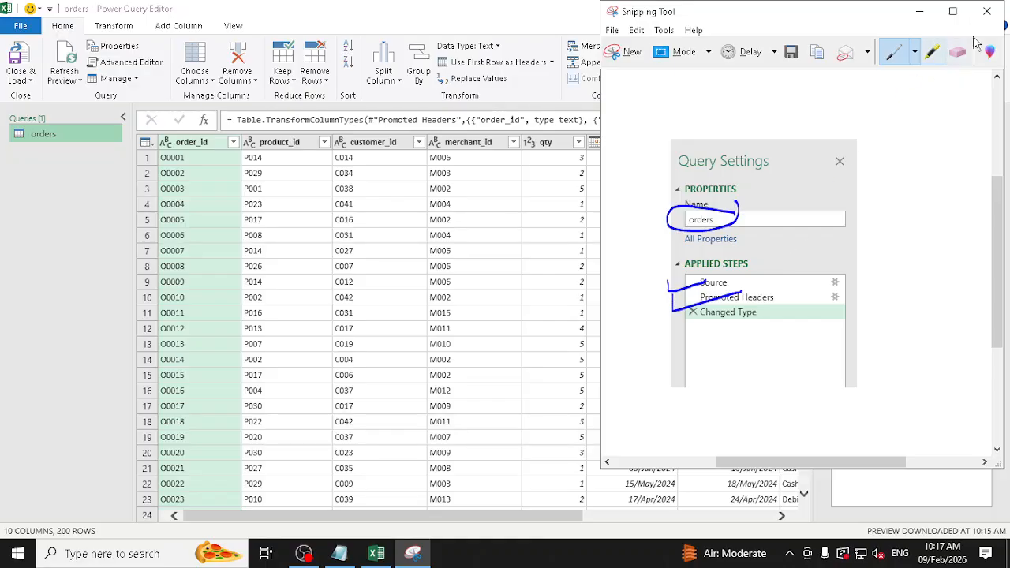
left_click(987, 11)
Step: Delete the Changed Type step from the orders query's applied steps
left_click(845, 254)
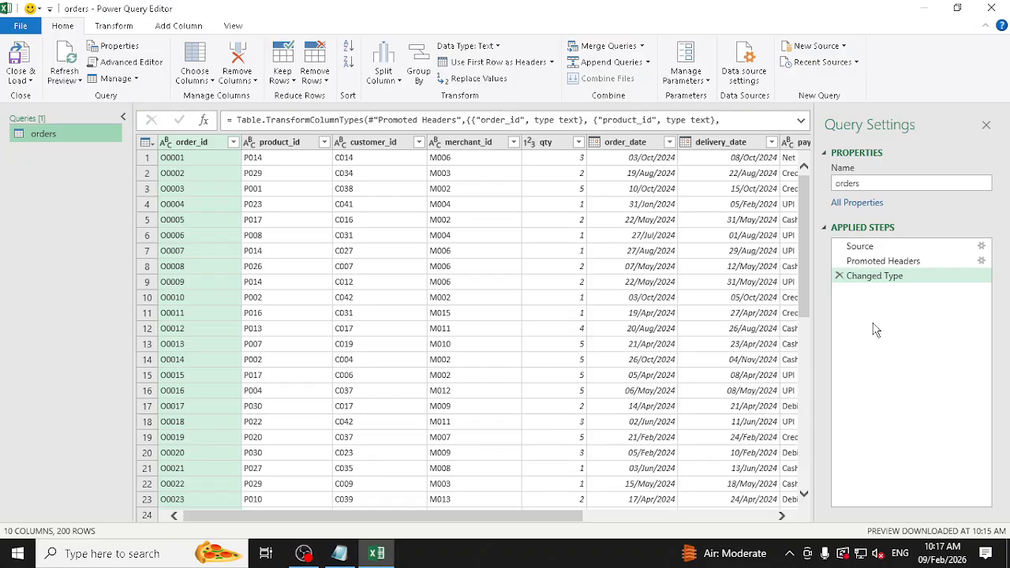
left_click(839, 277)
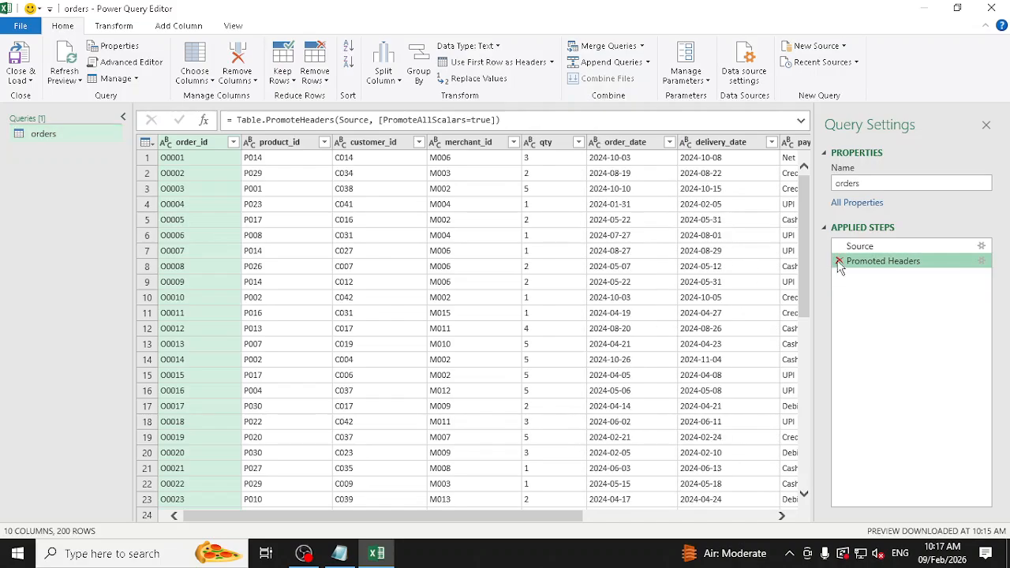
Step: Delete the Promoted Headers step from the orders query and promote the first row to headers again
left_click(839, 260)
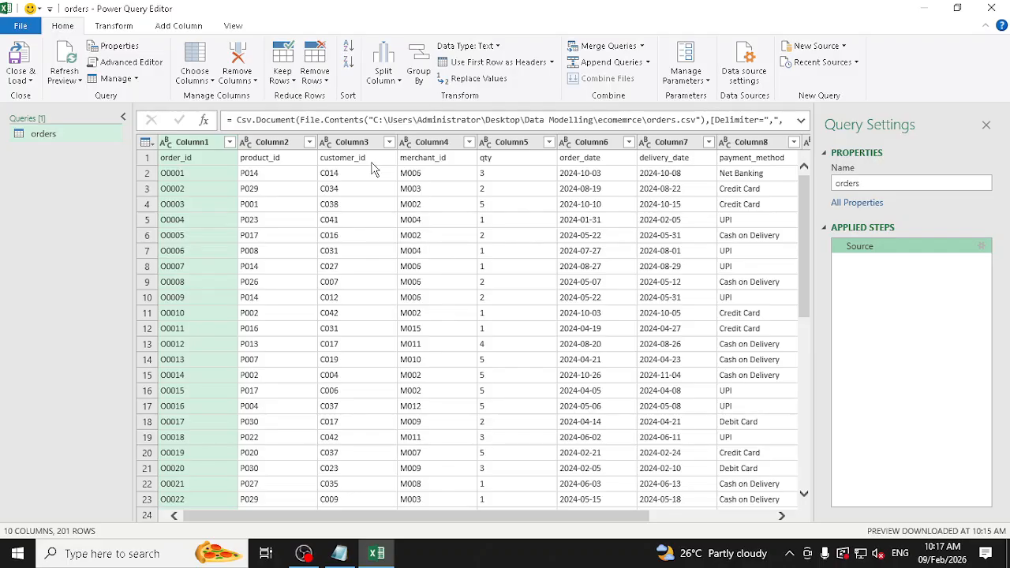
left_click(551, 63)
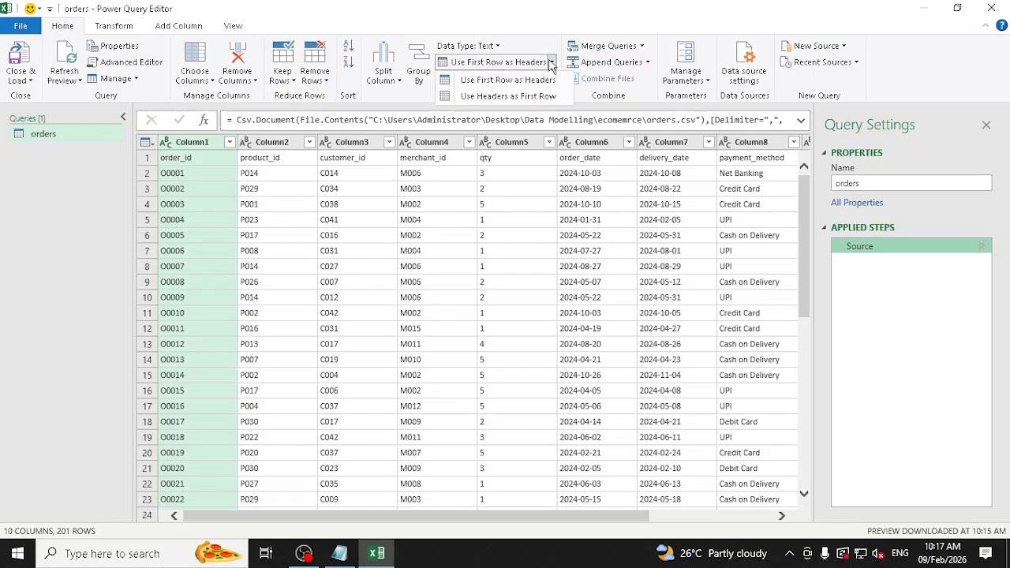
left_click(499, 82)
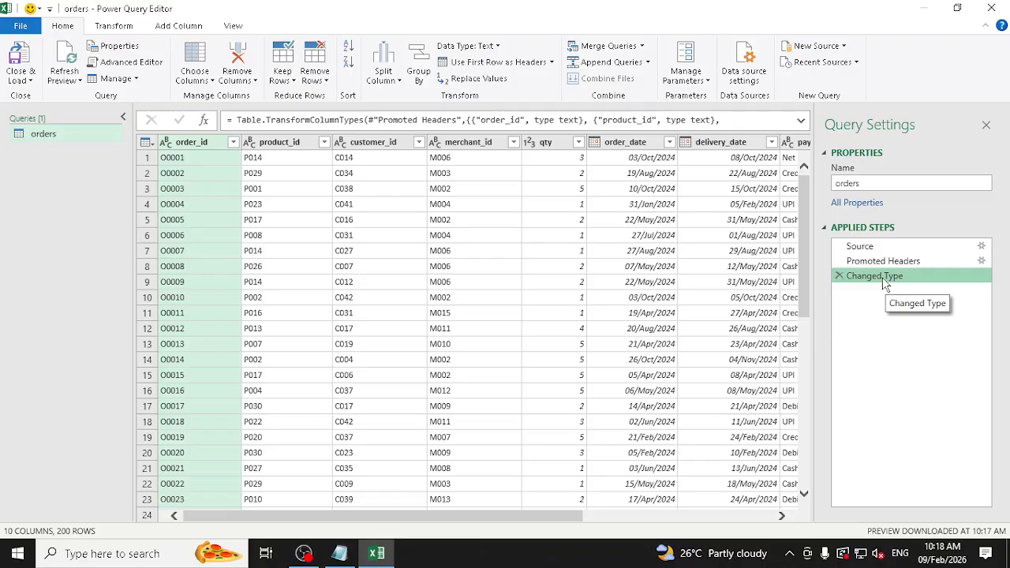
Step: Review the data type choices for the order_id column and set the qty column to Whole Number
left_click(167, 142)
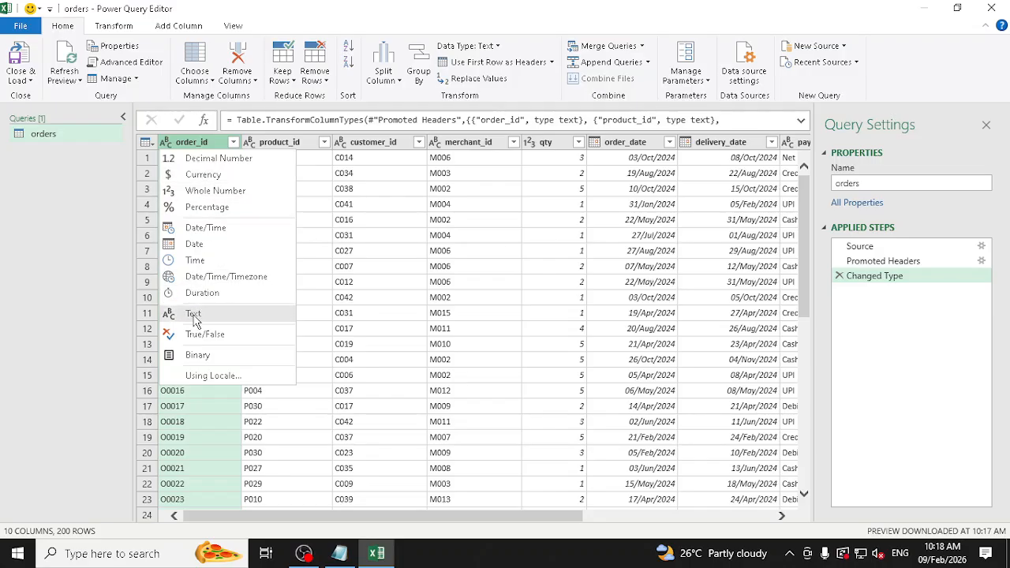
left_click(175, 145)
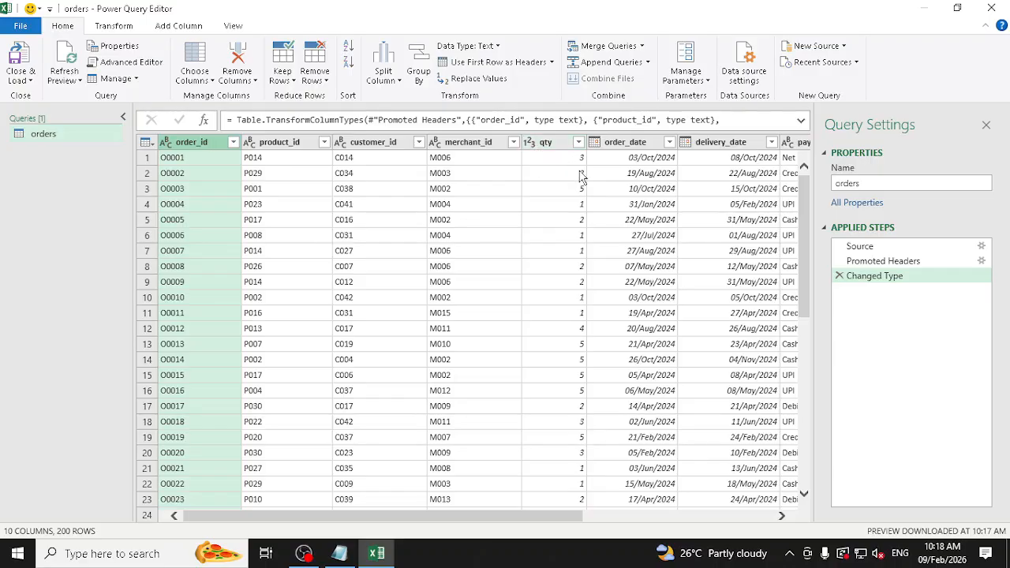
left_click(532, 147)
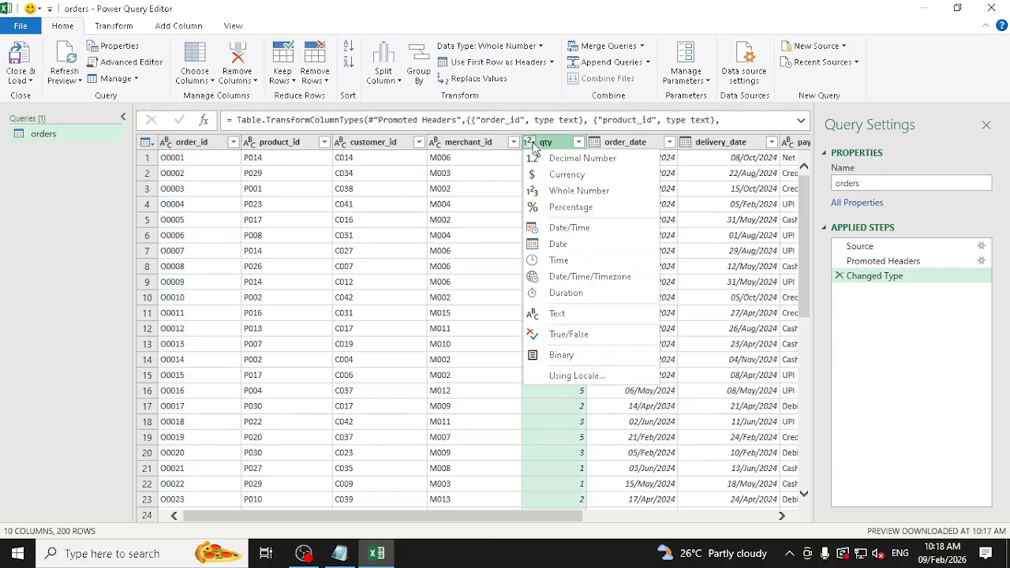
left_click(556, 192)
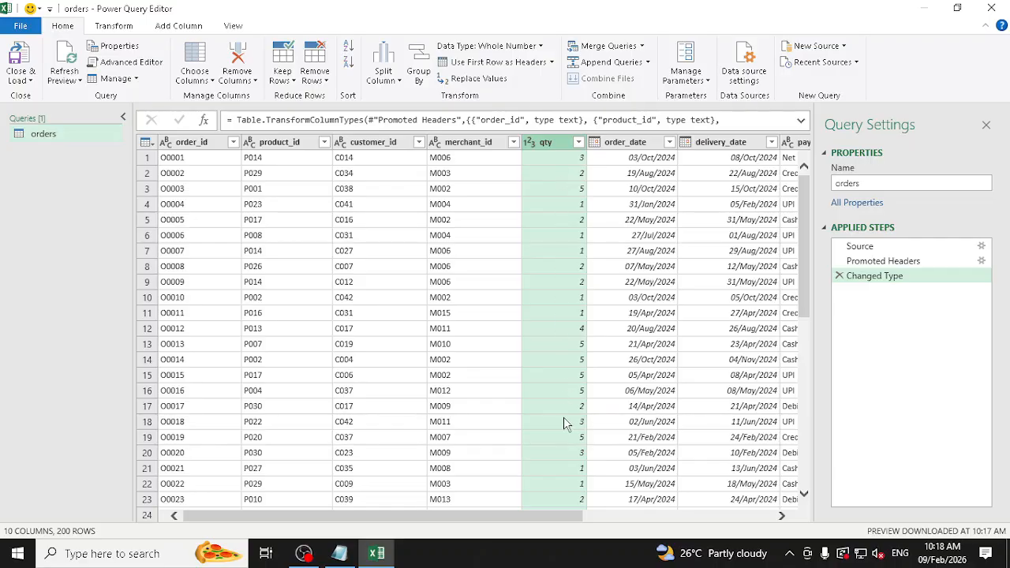
Step: Convert the order_date column to Date/Time as a separate new step and fit the column width to its contents
left_click_drag(564, 517, 659, 522)
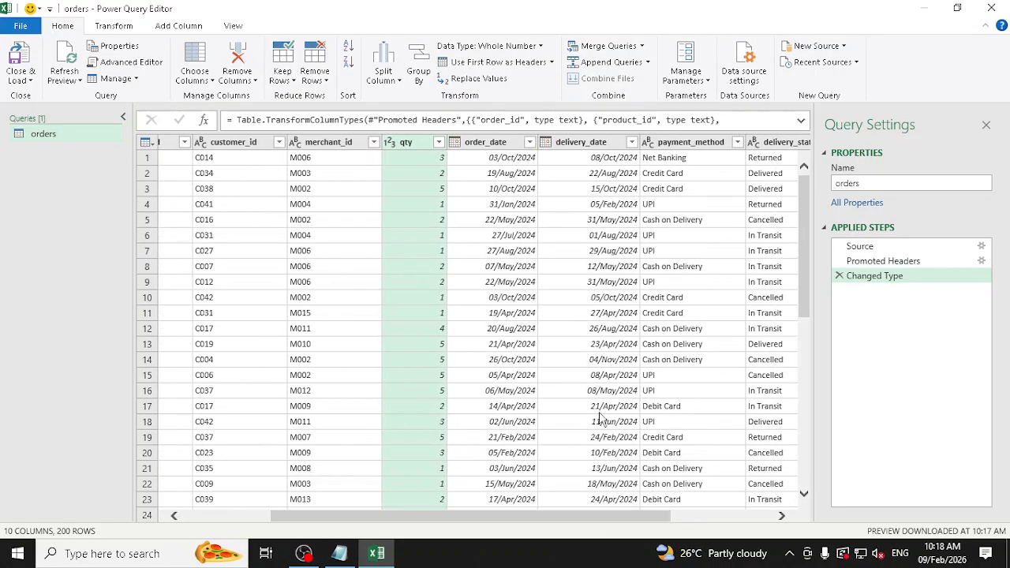
left_click(457, 143)
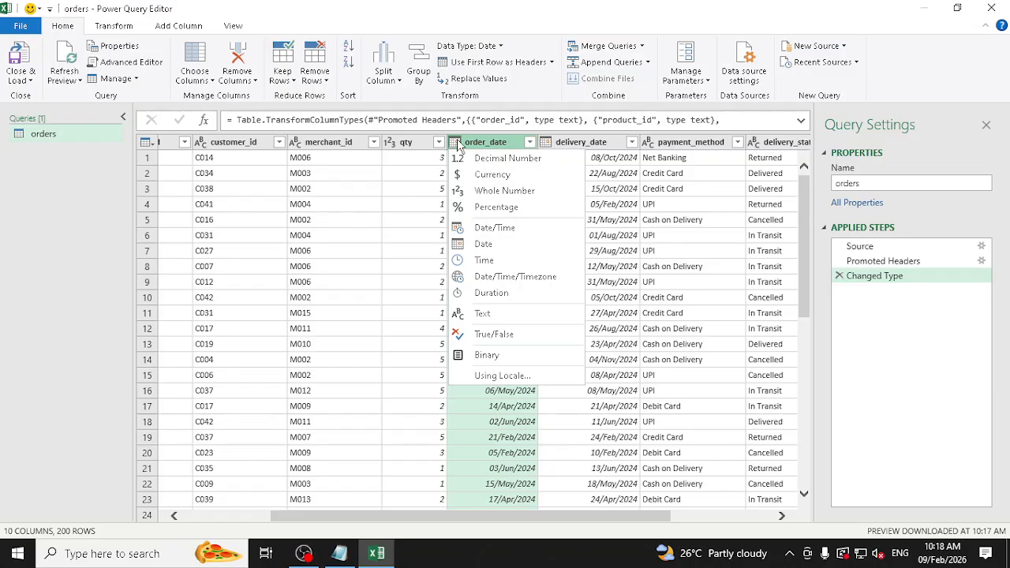
left_click(495, 229)
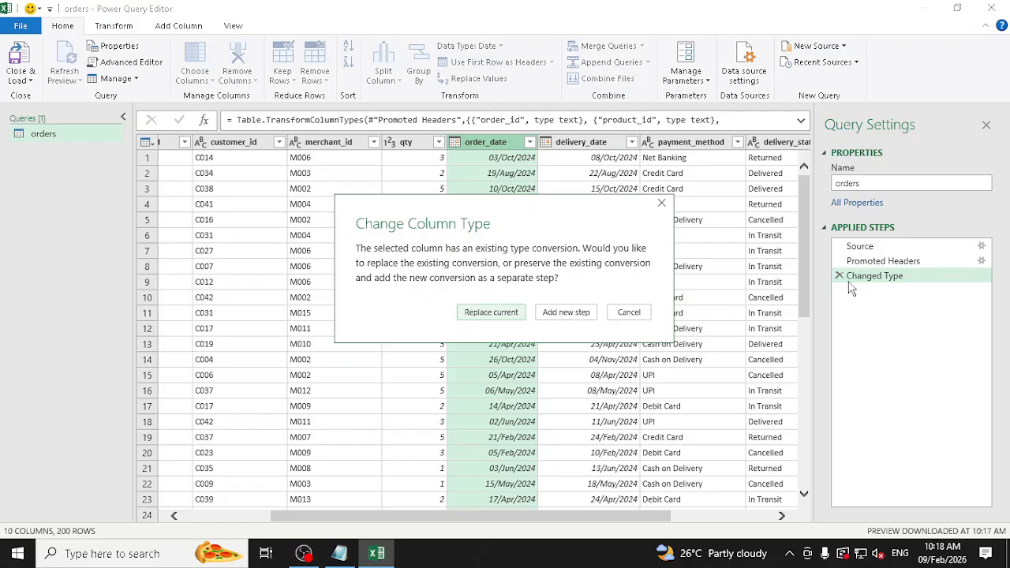
left_click(569, 318)
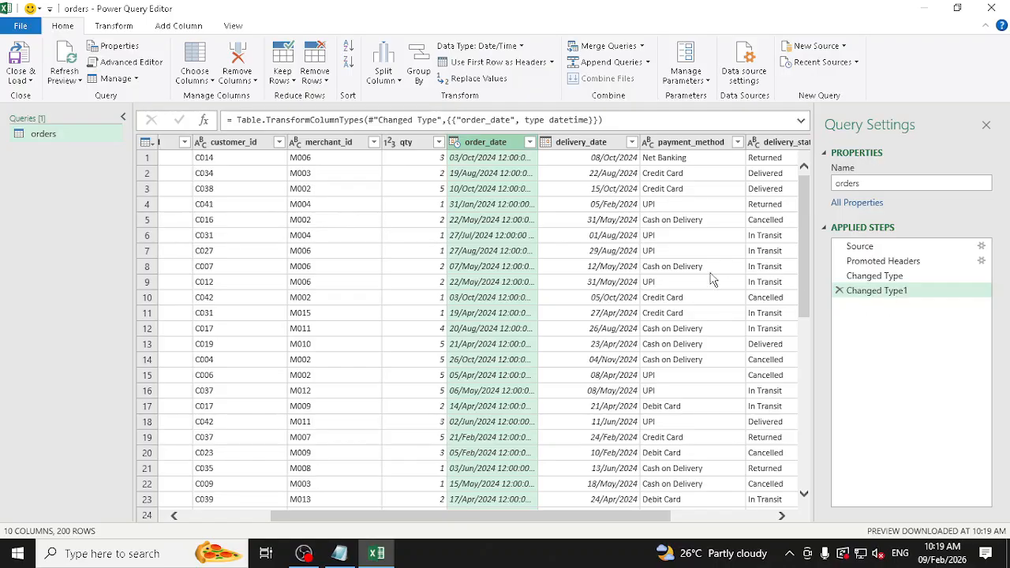
double_click(540, 138)
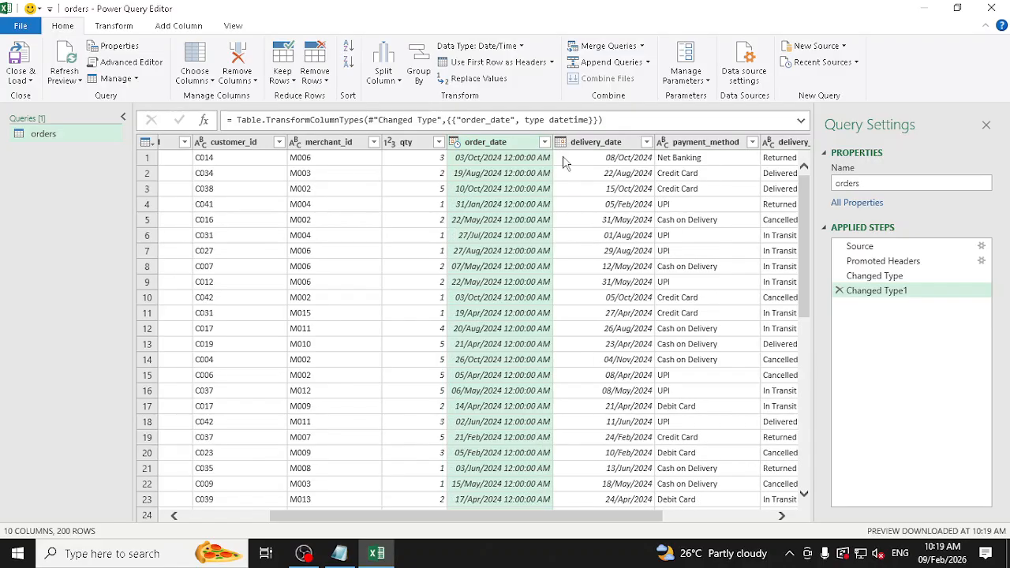
Step: Remove the added Date/Time conversion step and choose Date as the order_date column's type
left_click(839, 291)
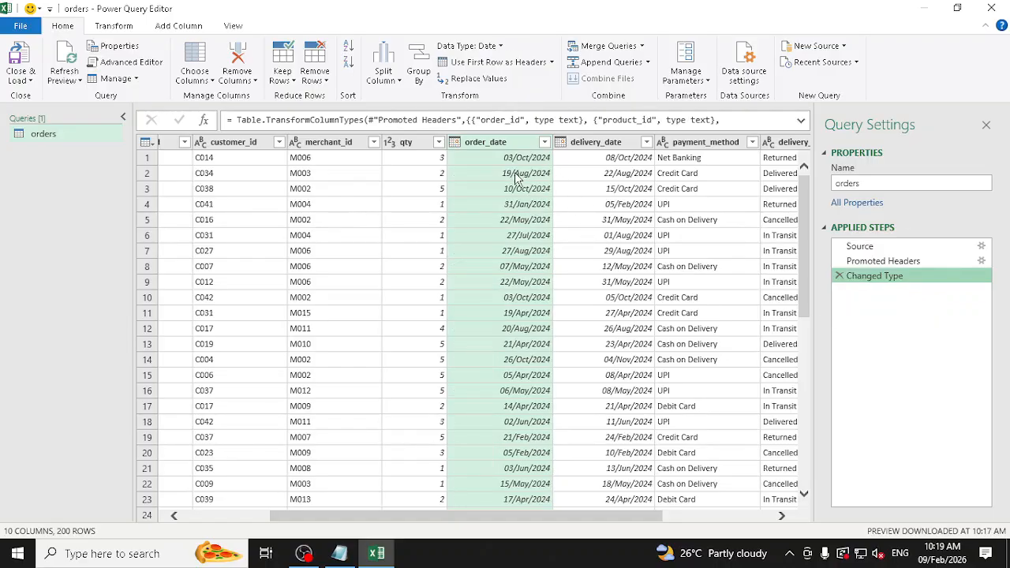
left_click(455, 142)
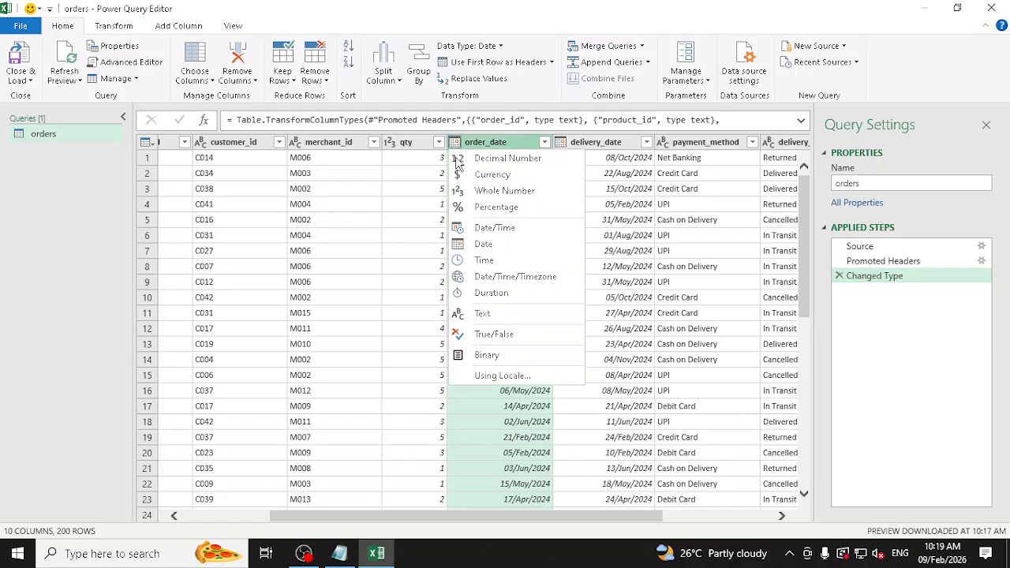
left_click(497, 246)
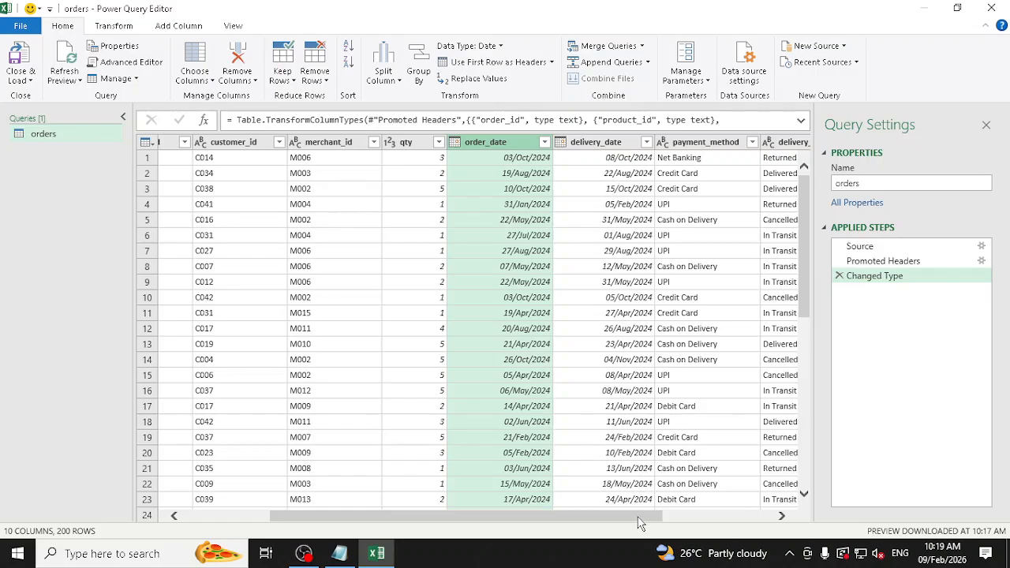
Step: Select the product_rating column and examine its values for missing entries
left_click_drag(641, 515, 725, 505)
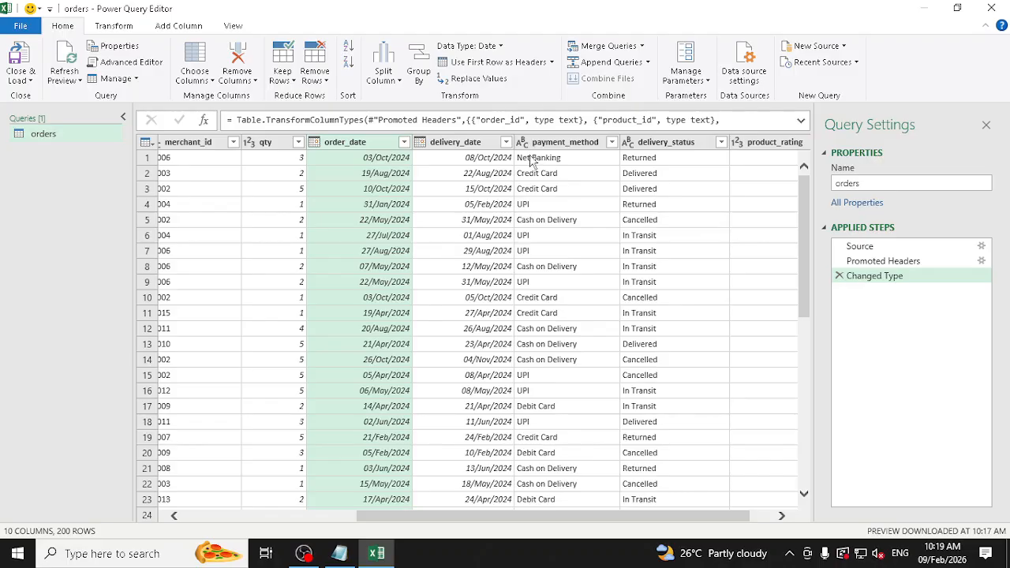
left_click(786, 517)
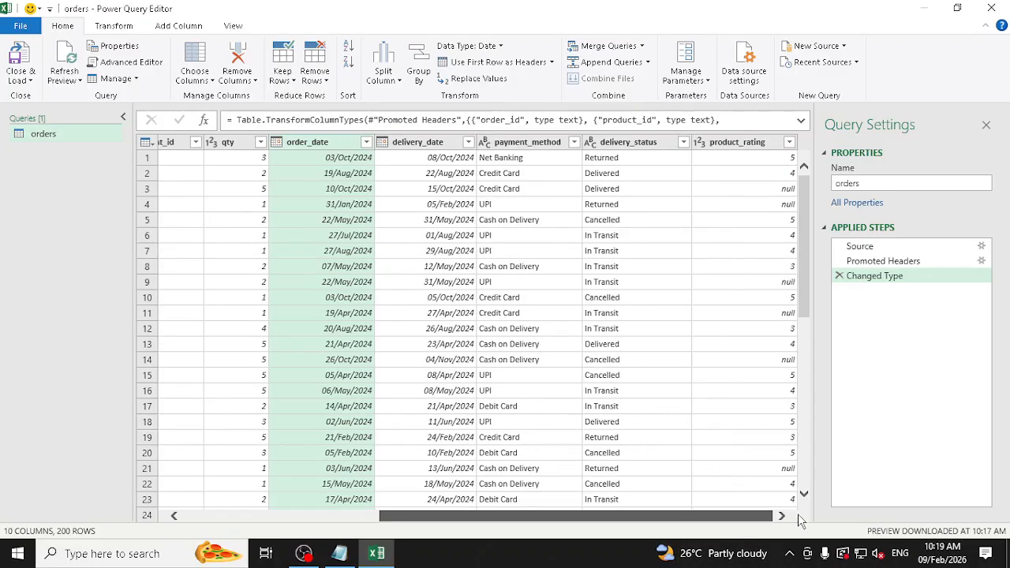
left_click(772, 144)
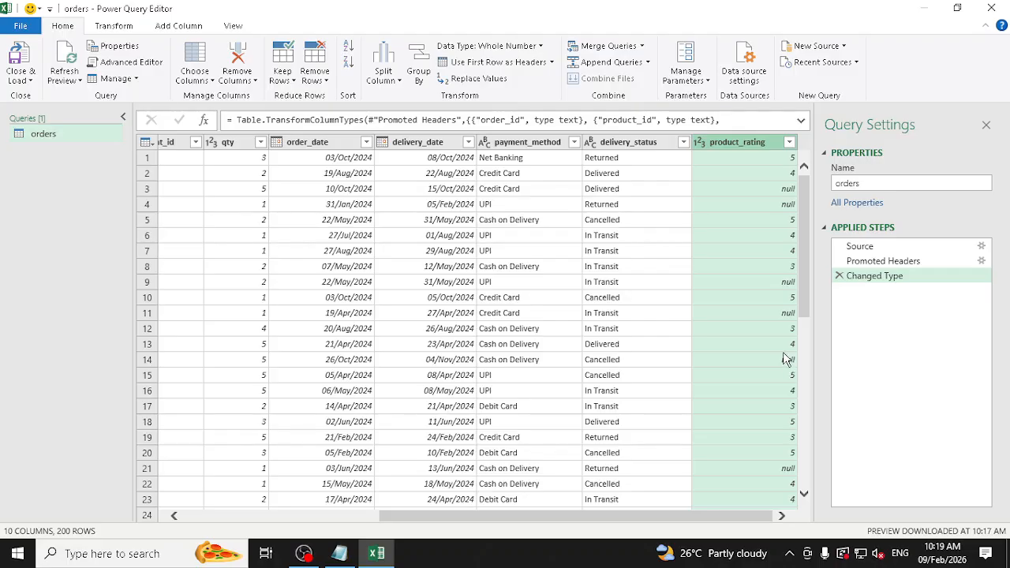
scroll(769, 308, "down", 5)
scroll(772, 298, "up", 5)
Step: Switch to the Notepad notes and add the lines "null" and "0" below the ETL list
left_click(340, 553)
left_click(368, 438)
key("Return")
key("Return")
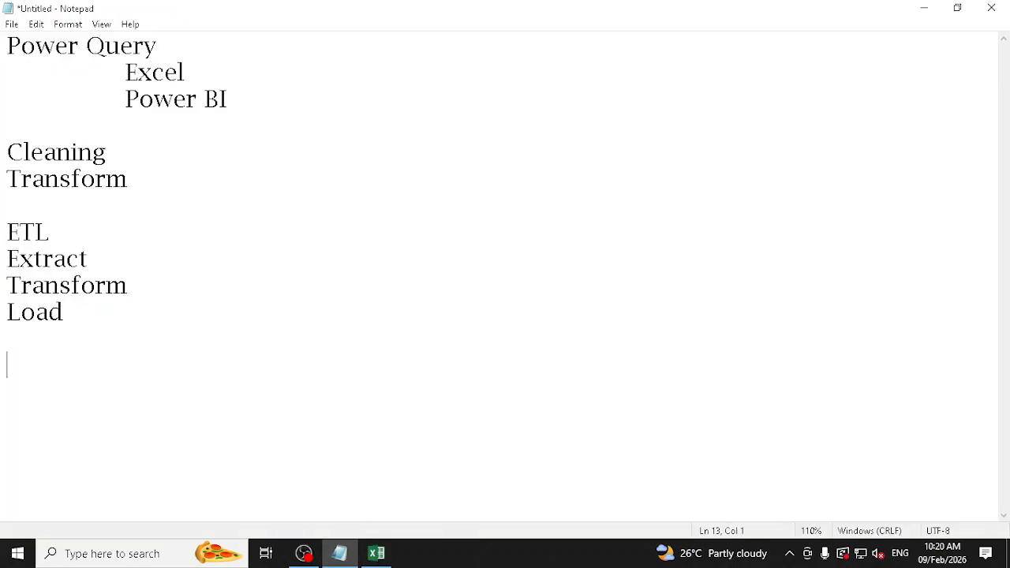
type("null")
key("Return")
type("0")
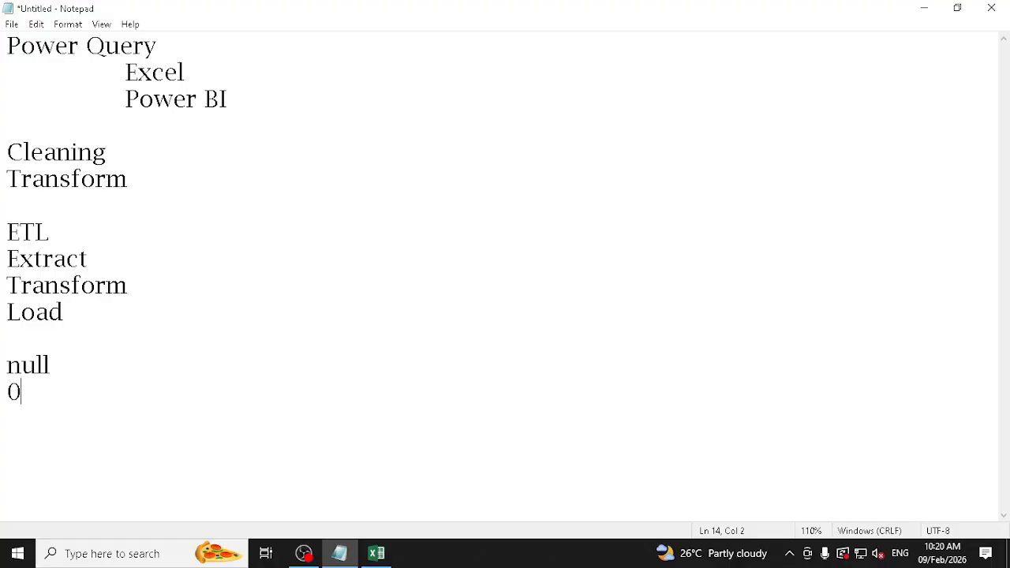
Step: Add a second pair of lines, "null" and "1", below a blank line in the notes
key("Return")
key("Return")
type("null")
key("Return")
type("1")
Step: Add a third pair of lines, "null" and "average (mean, median)", below a blank line in the notes
key("Return")
key("Return")
type("null")
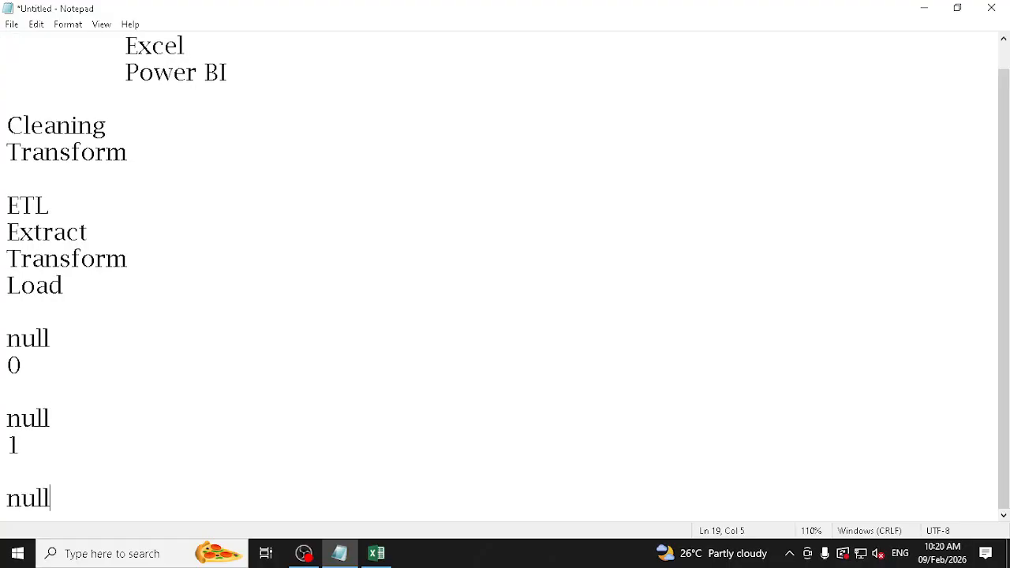
key("Return")
type("average")
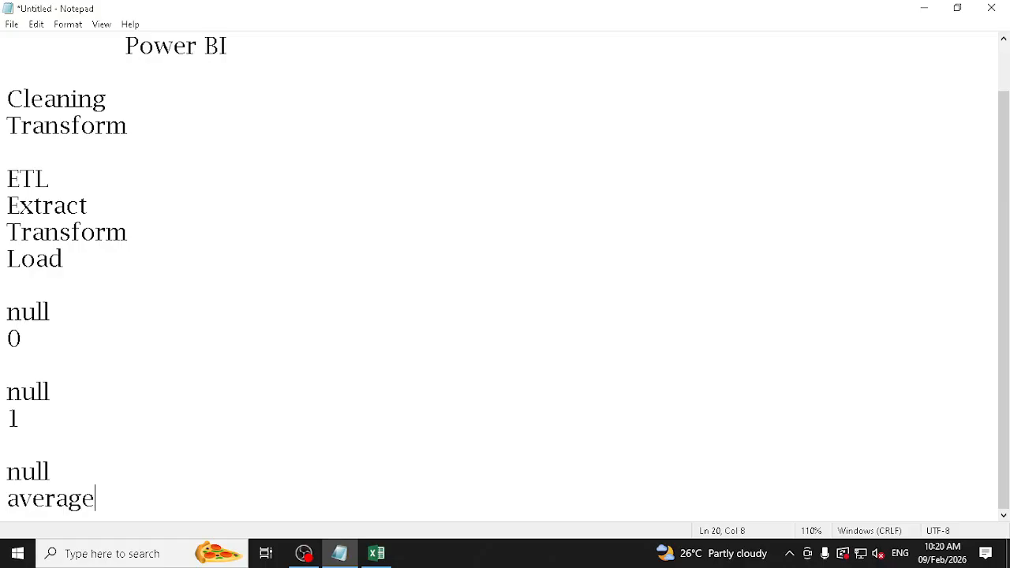
type(" (mean)")
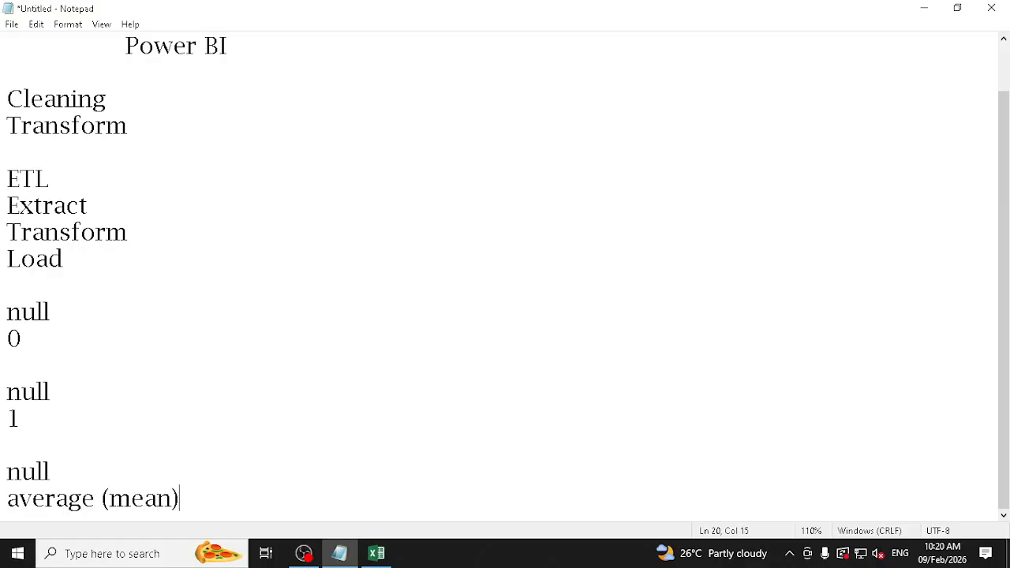
key("Left")
type(", median")
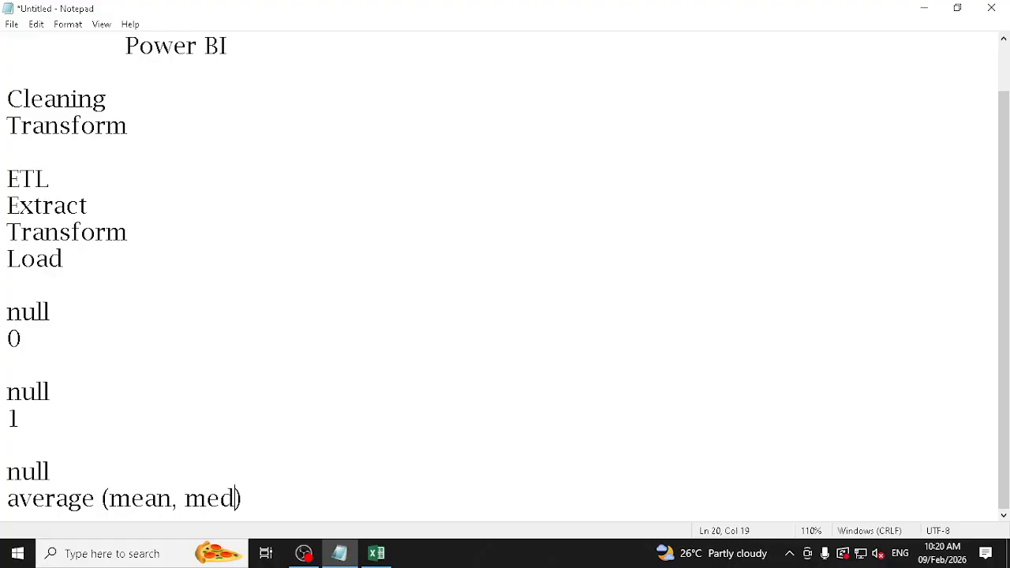
Step: Highlight the null replacement notes in turn, including the 0 and the 1, to review each option
key("Home")
key("shift+Up")
key("shift+Up")
key("ctrl+End")
key("shift+Home")
key("shift+Up")
key("shift+Up")
key("Down")
key("Right")
key("Right")
key("Up")
key("Up")
key("Up")
key("Up")
key("Up")
key("Up")
key("shift+Down")
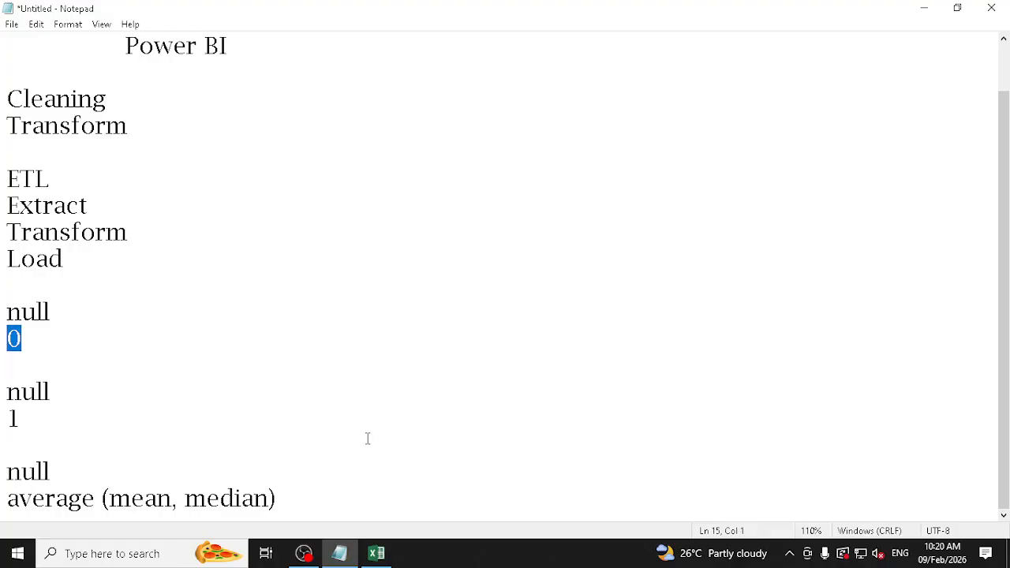
key("Down")
key("Down")
key("shift+Down")
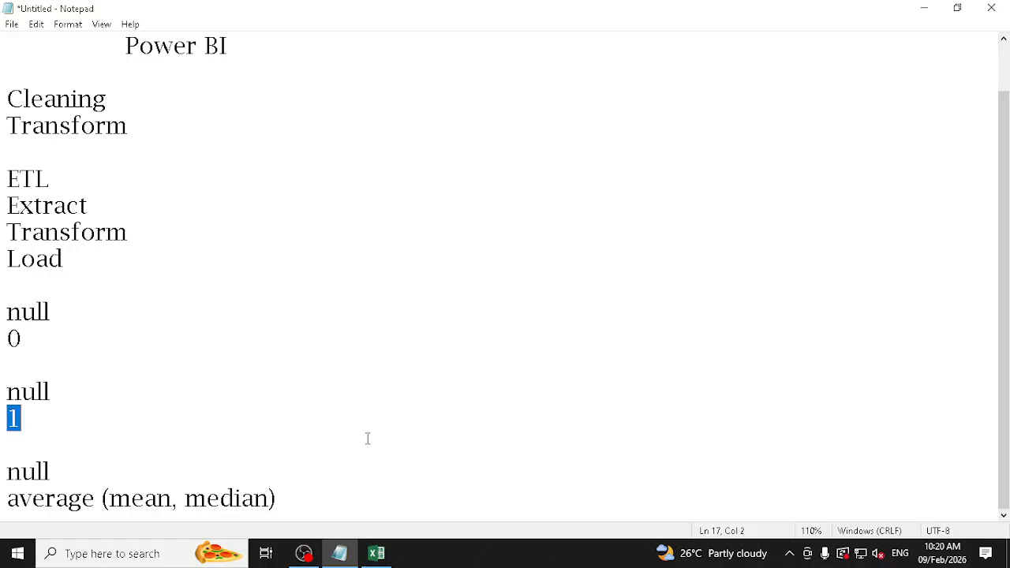
Step: Add a new line after the average note and switch back to the Power Query Editor
key("Down")
key("Down")
key("End")
key("Return")
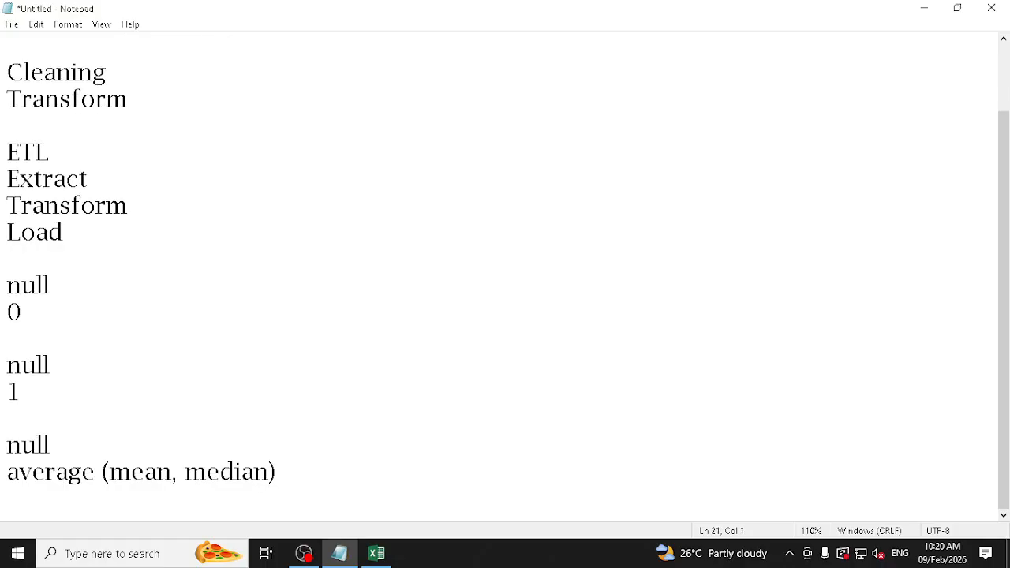
key("alt+Tab")
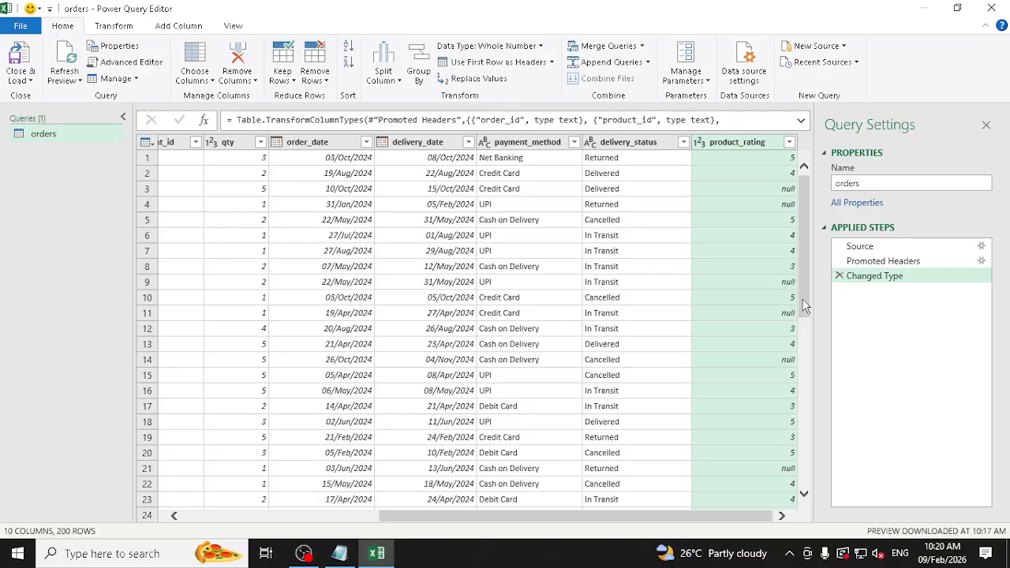
Step: Examine the row 3 order cell by cell across all columns, from product_rating back to order_id, and compare the rating above it
left_click_drag(805, 308, 814, 269)
left_click(783, 192)
key("Left")
key("Left")
key("Left")
key("Left")
key("Left")
key("Left")
key("Left")
key("Left")
key("Left")
key("Left")
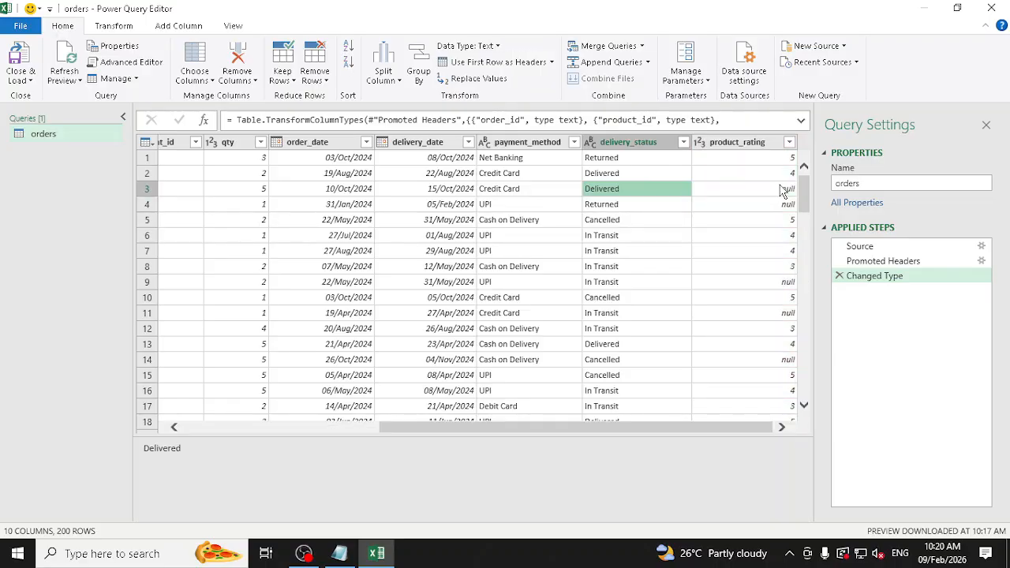
key("Right")
key("Right")
key("Right")
key("Right")
key("Right")
key("Right")
key("Right")
key("Right")
key("Right")
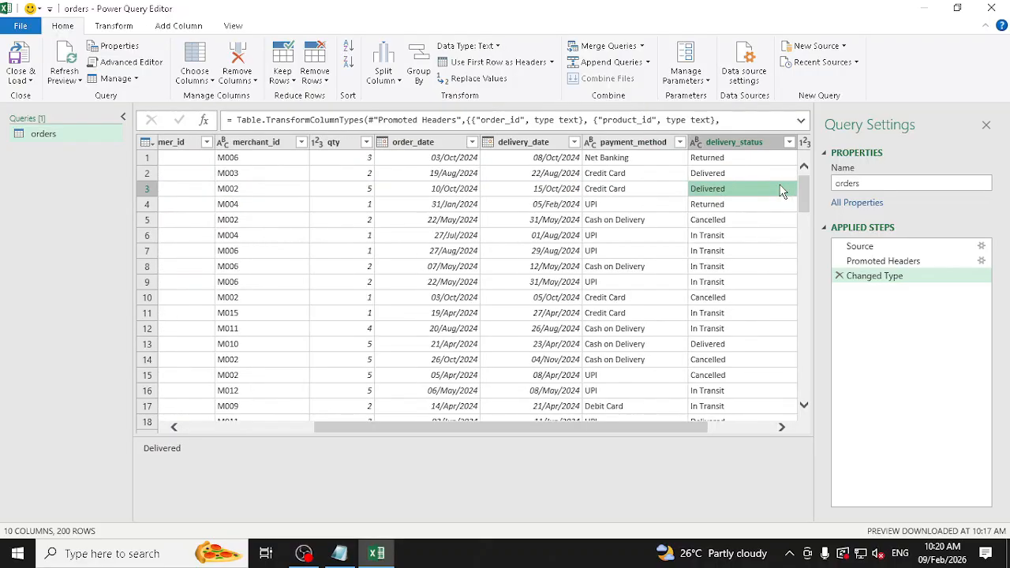
key("Left")
key("Left")
key("Left")
key("Left")
key("Left")
key("Left")
key("Left")
key("Left")
key("Right")
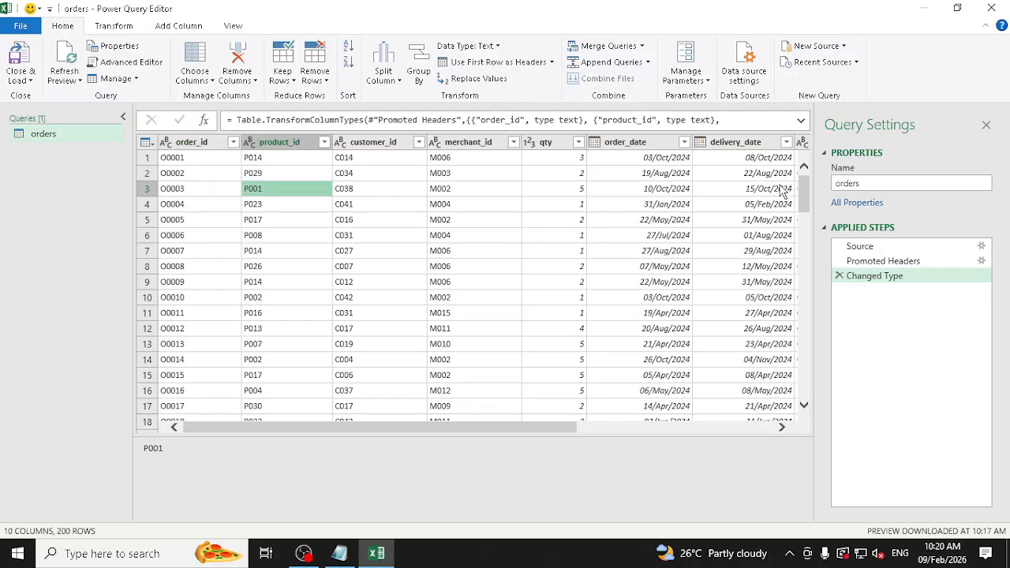
key("Right")
key("Left")
key("Right")
key("Right")
key("Right")
key("Right")
key("Right")
key("Right")
key("Right")
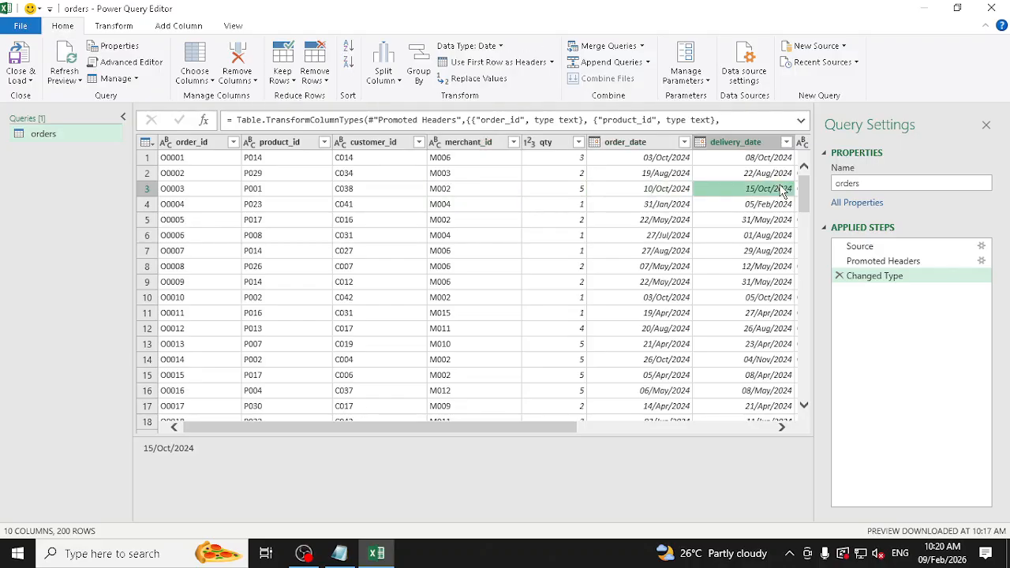
key("Left")
key("Left")
key("Left")
key("Left")
key("Left")
key("Left")
key("Left")
key("Left")
key("Left")
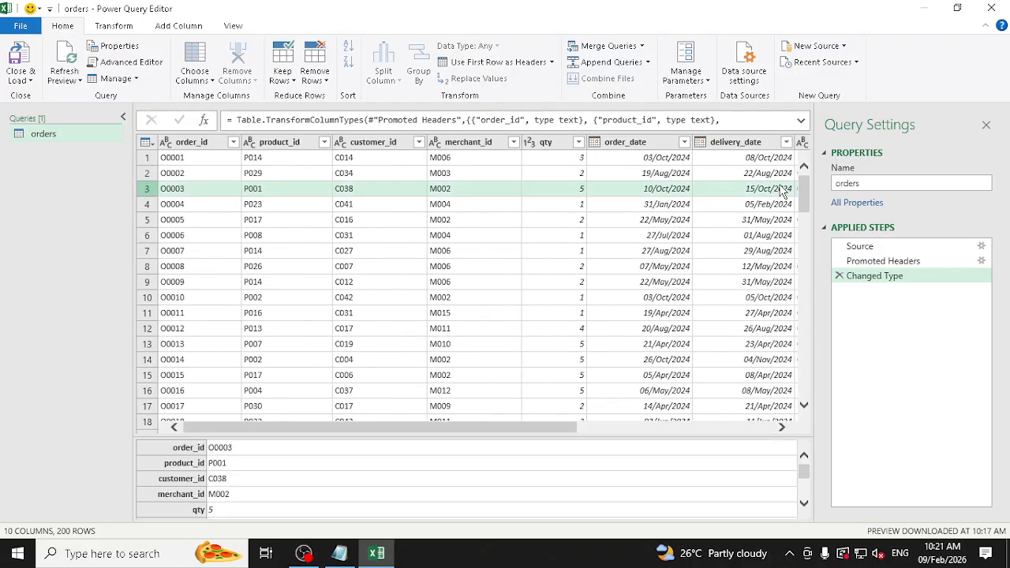
key("Right")
key("Right")
key("Right")
key("Right")
key("Right")
key("Right")
key("Right")
key("Right")
key("Right")
key("Right")
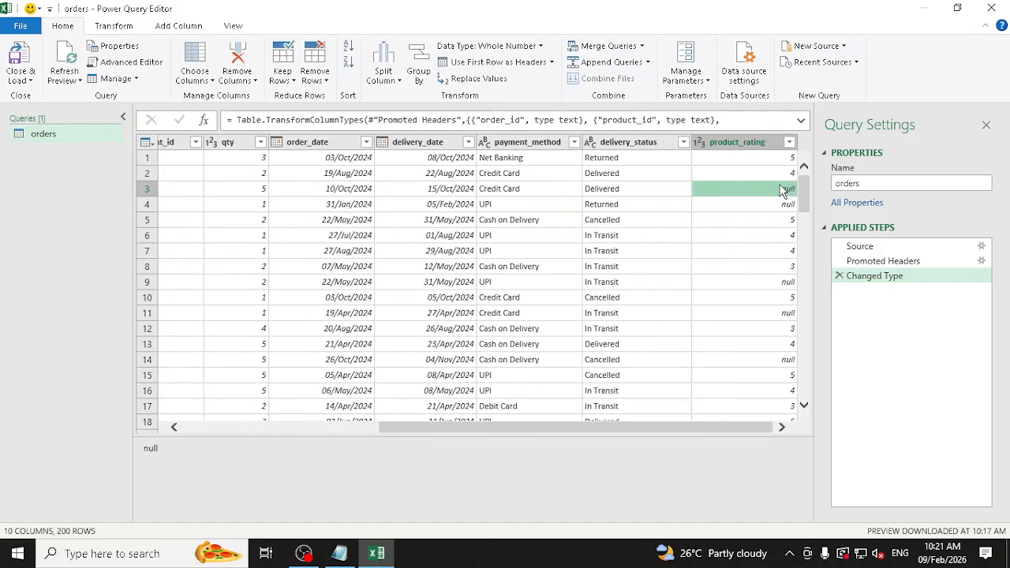
key("Up")
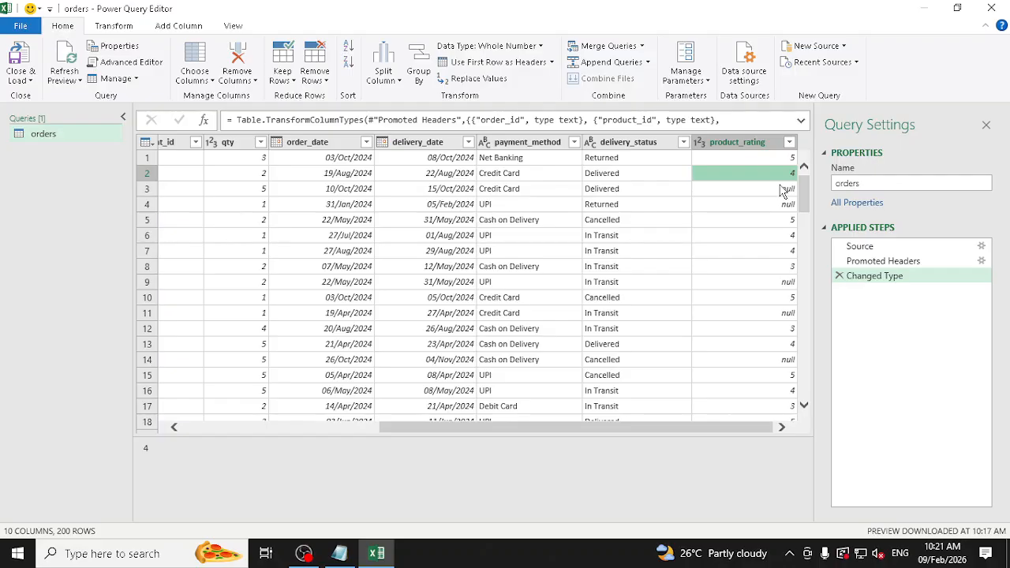
Step: Replace null values with 4 in the product_rating column
key("Down")
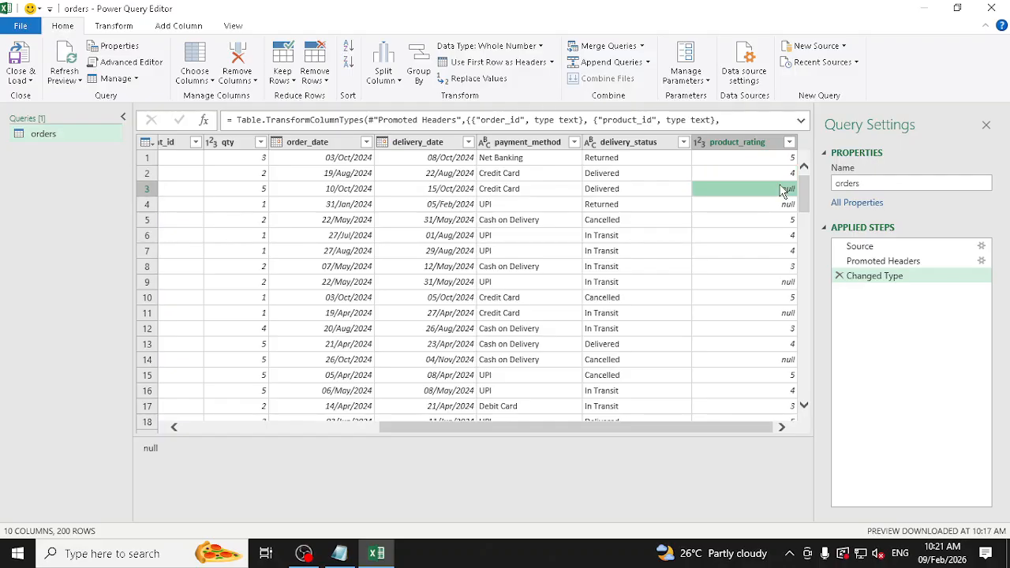
key("Down")
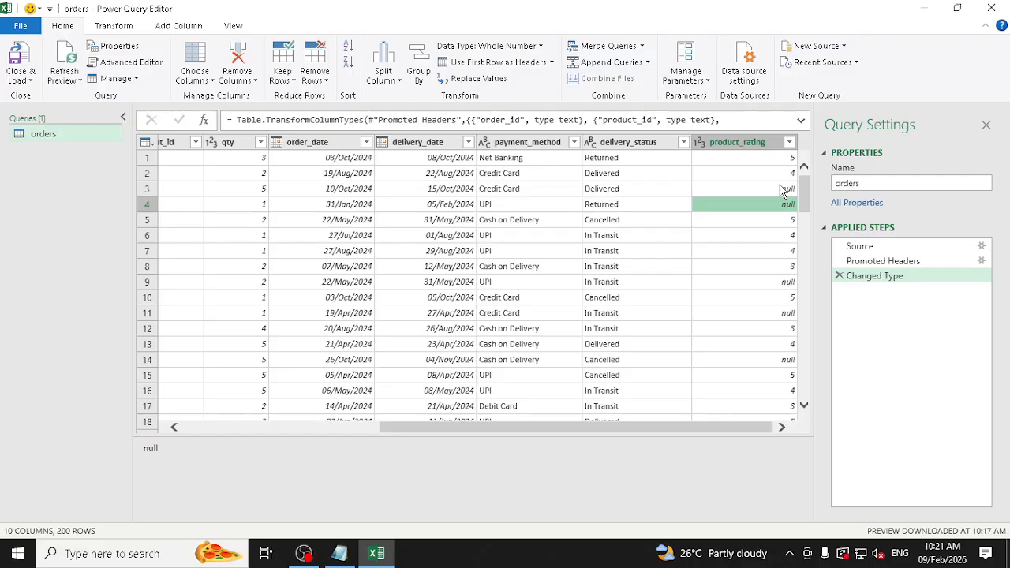
left_click(756, 147)
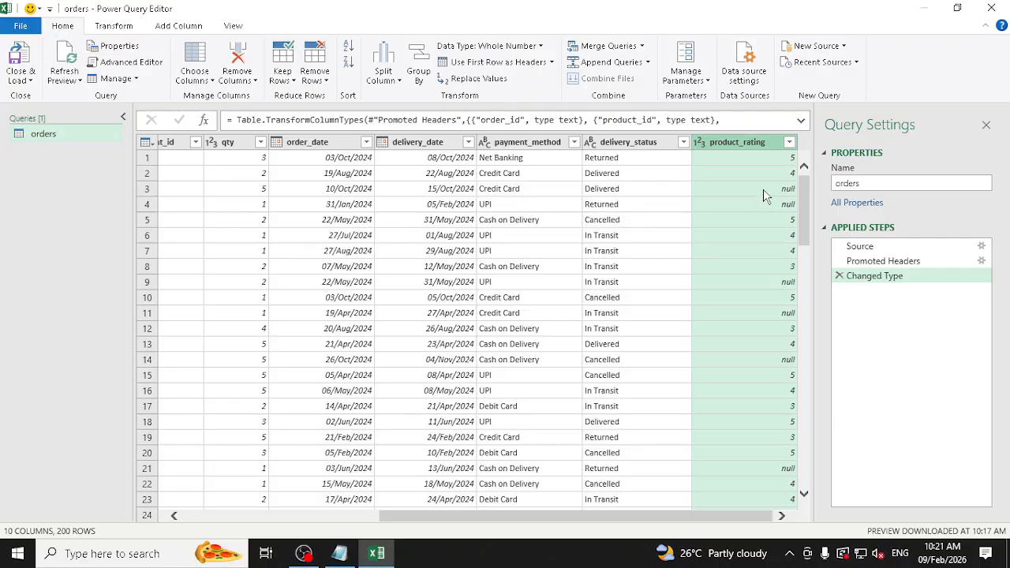
left_click(342, 561)
left_click(341, 561)
left_click(480, 78)
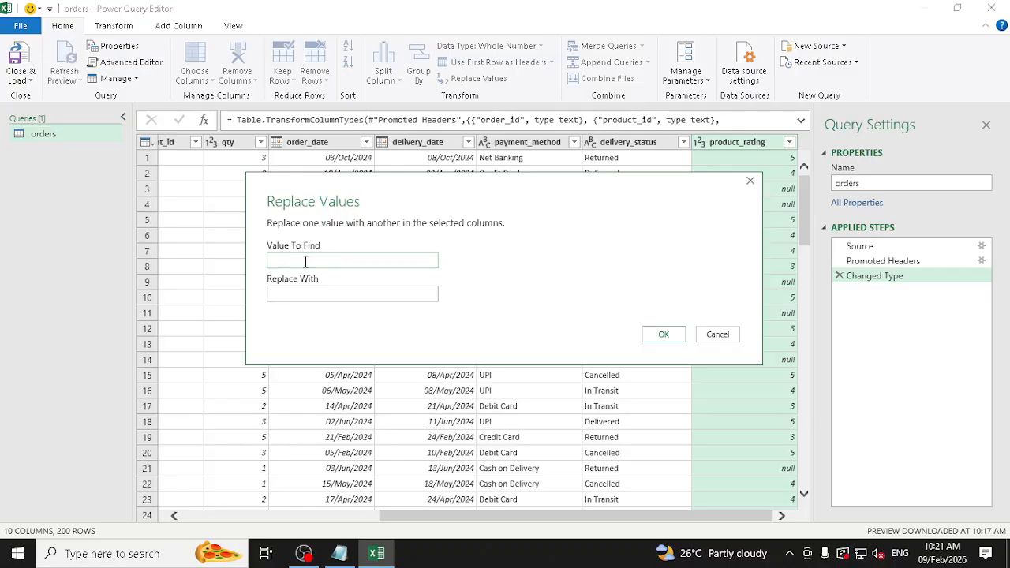
type("null")
left_click(678, 338)
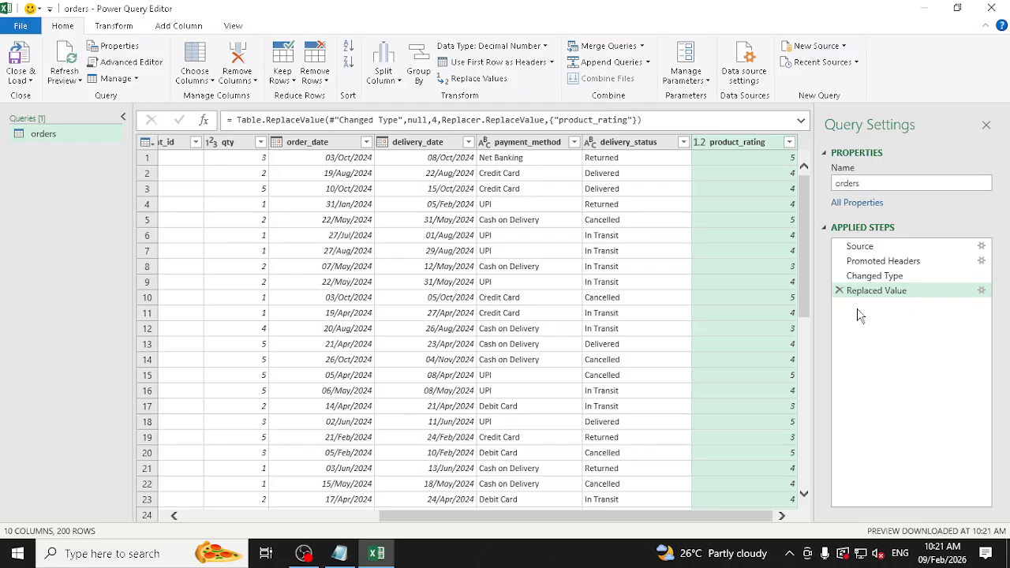
Step: Switch to the Notepad notes and delete everything from "Load" through "average (mean, median)"
left_click(344, 546)
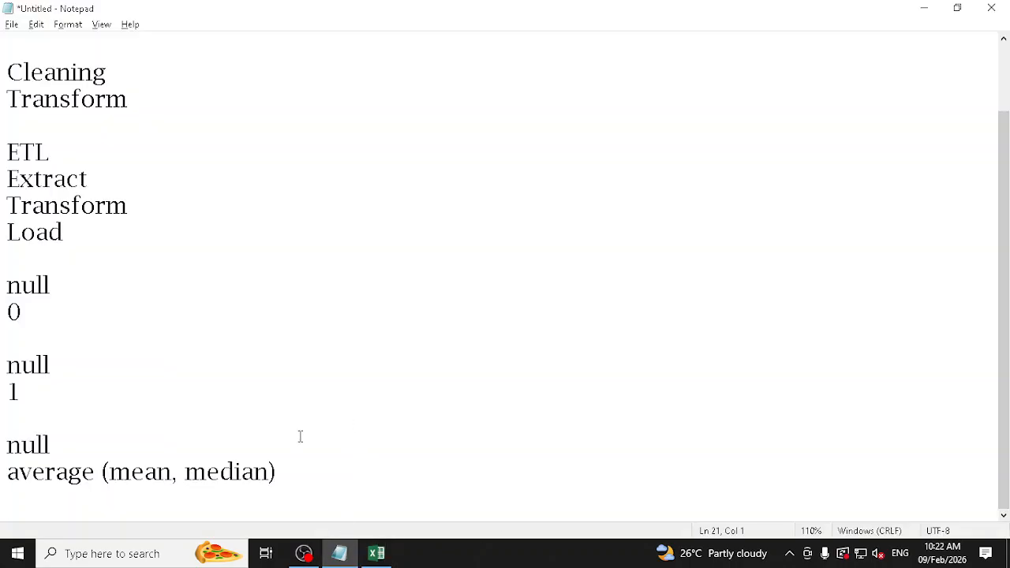
left_click_drag(354, 469, 5, 232)
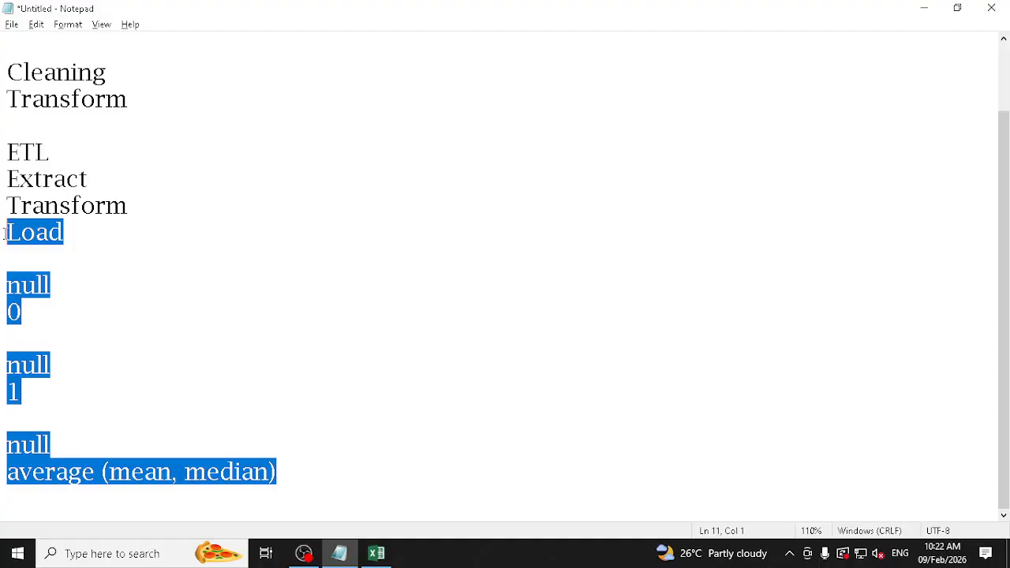
key("BackSpace")
Step: Add "(data type, null, emopty" after a tab on the "Transform" line under "Extract"
key("Up")
key("Up")
key("shift+End")
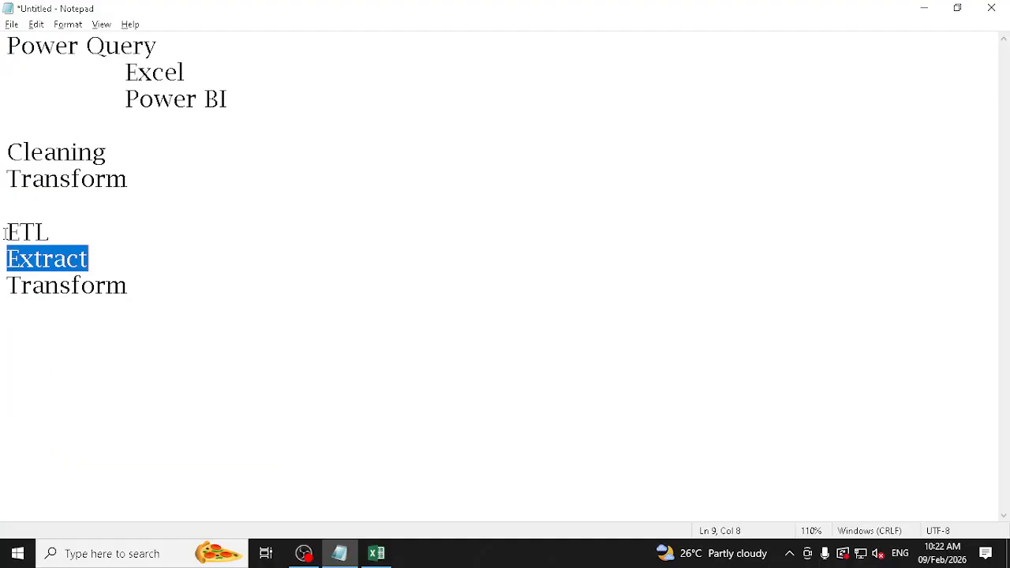
key("Down")
key("End")
key("Tab")
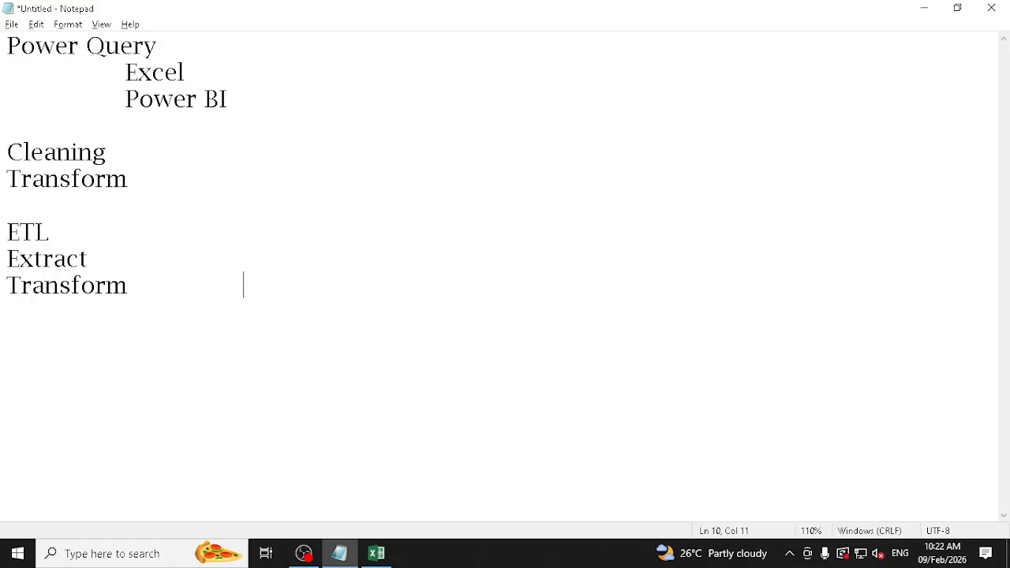
type("(data type")
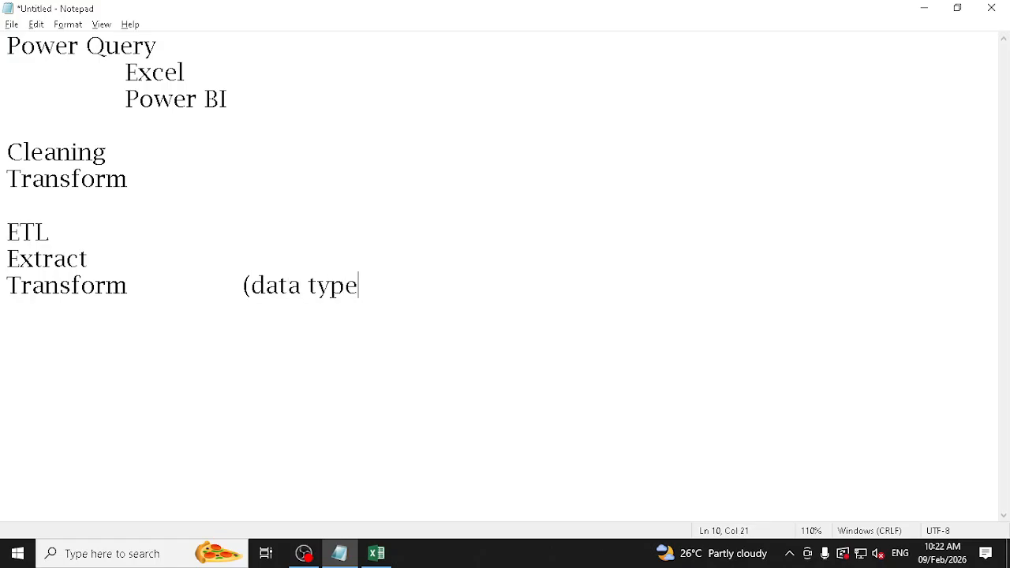
type(",")
type("null, emopty")
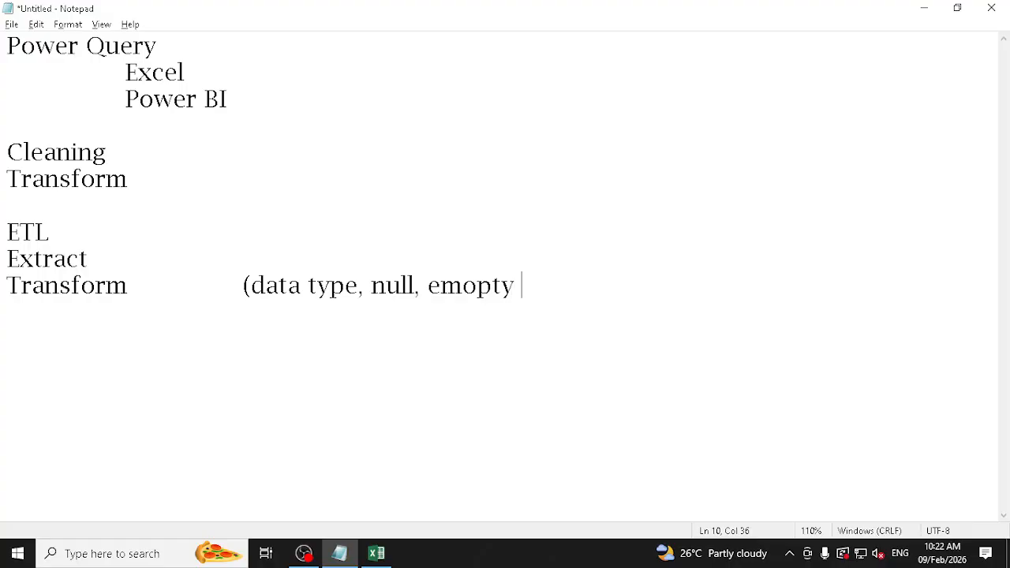
Step: Correct "emopty" to "empty" in the Transform note and finish it with "(fill))"
key("Left")
key("Left")
key("Left")
key("Left")
key("Left")
key("Delete")
key("End")
type("(fill))")
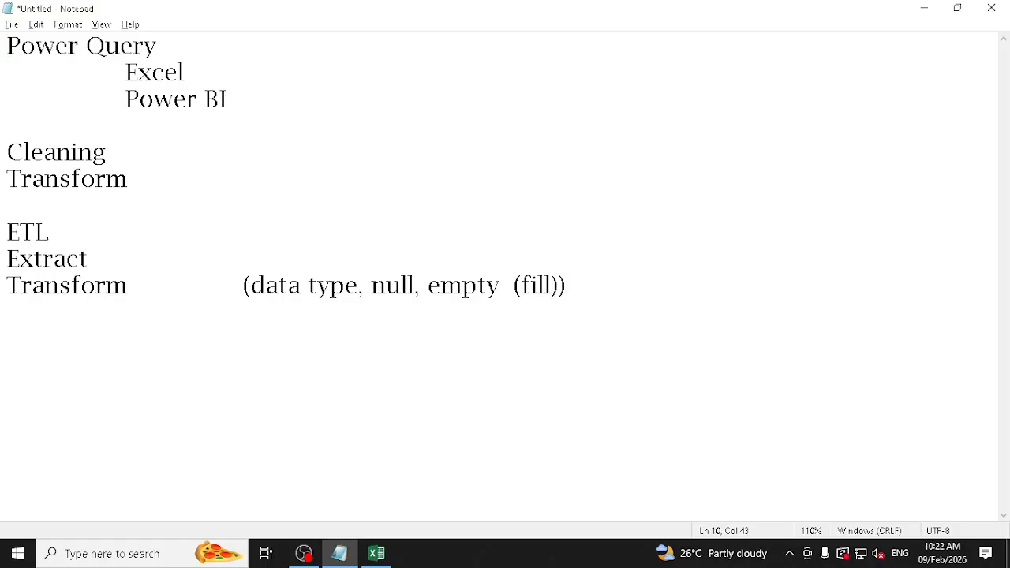
Step: Switch back to the Power Query Editor and examine the orders columns from product_rating back to merchant_id
key("alt+Tab")
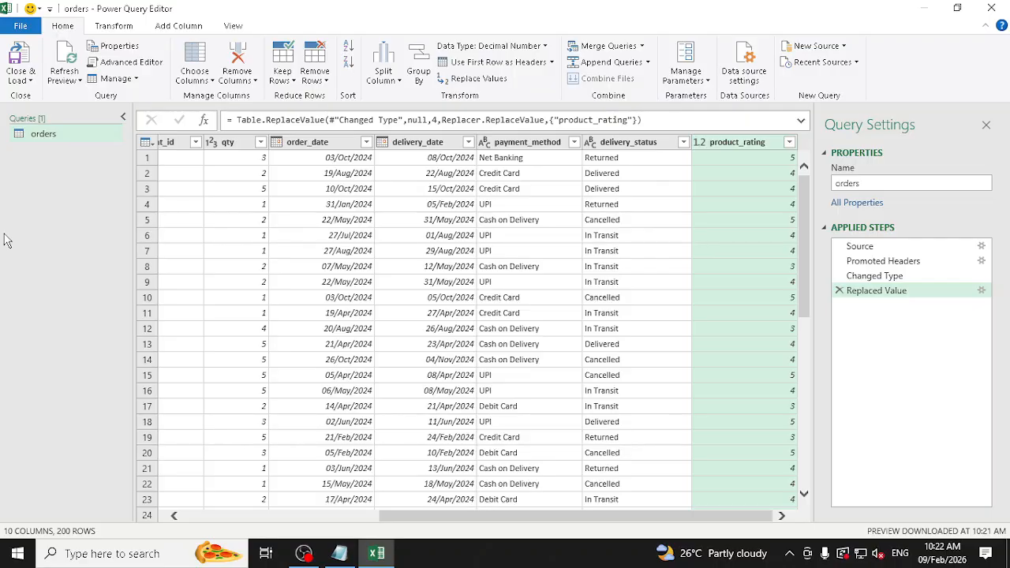
key("Left")
key("Left")
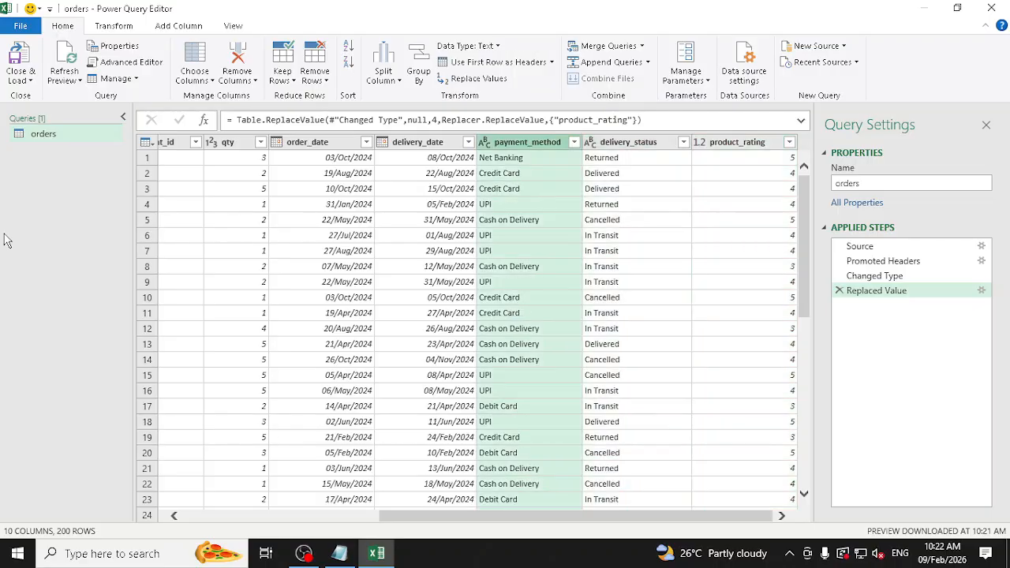
key("Right")
key("Right")
key("Left")
key("Left")
key("Left")
key("Left")
key("Left")
key("Left")
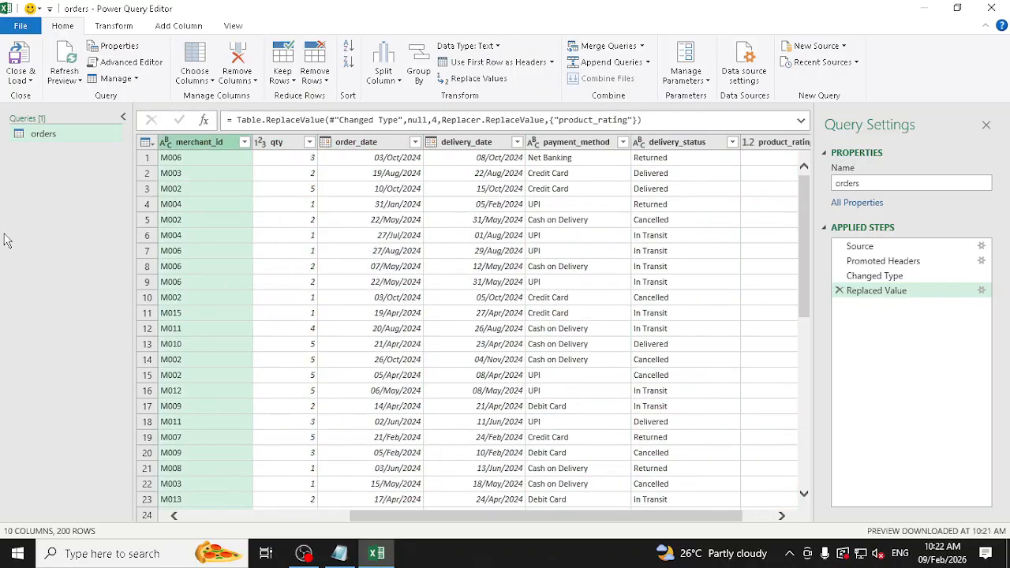
key("Right")
key("Right")
key("Right")
key("Right")
key("Right")
key("Right")
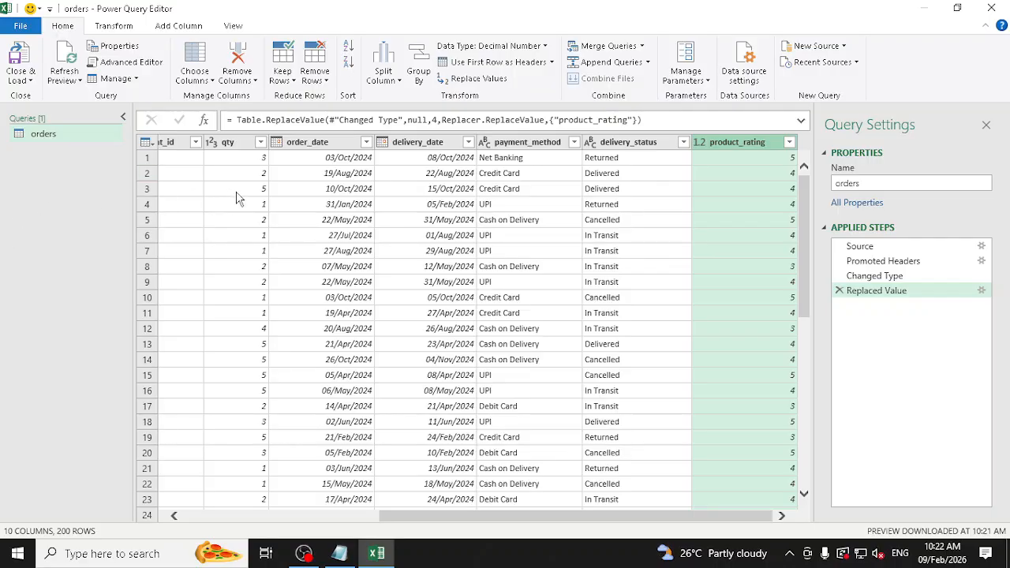
Step: Remove the customer_id column as a demonstration and delete the resulting applied step
left_click_drag(701, 524, 616, 527)
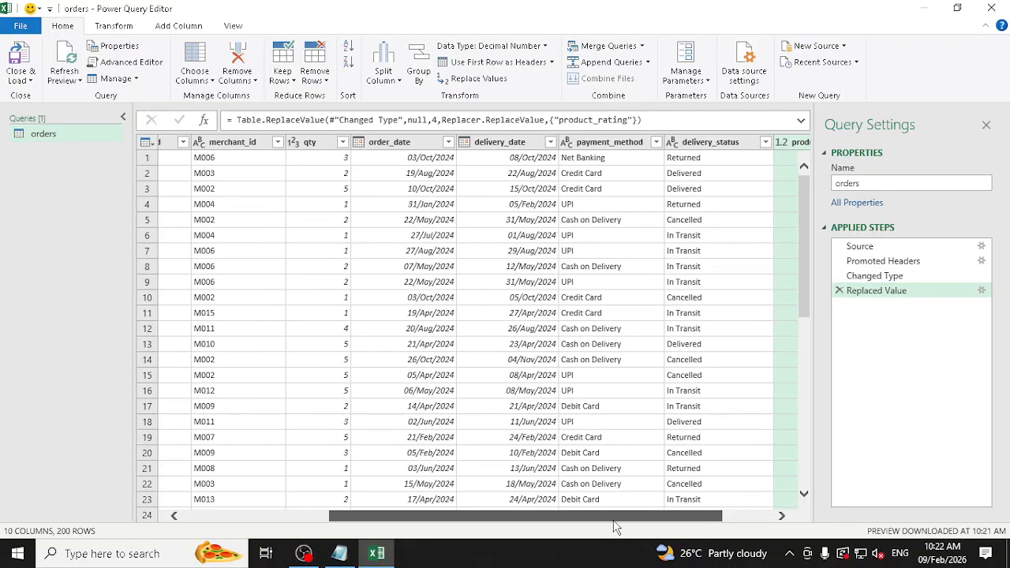
left_click_drag(617, 528, 532, 529)
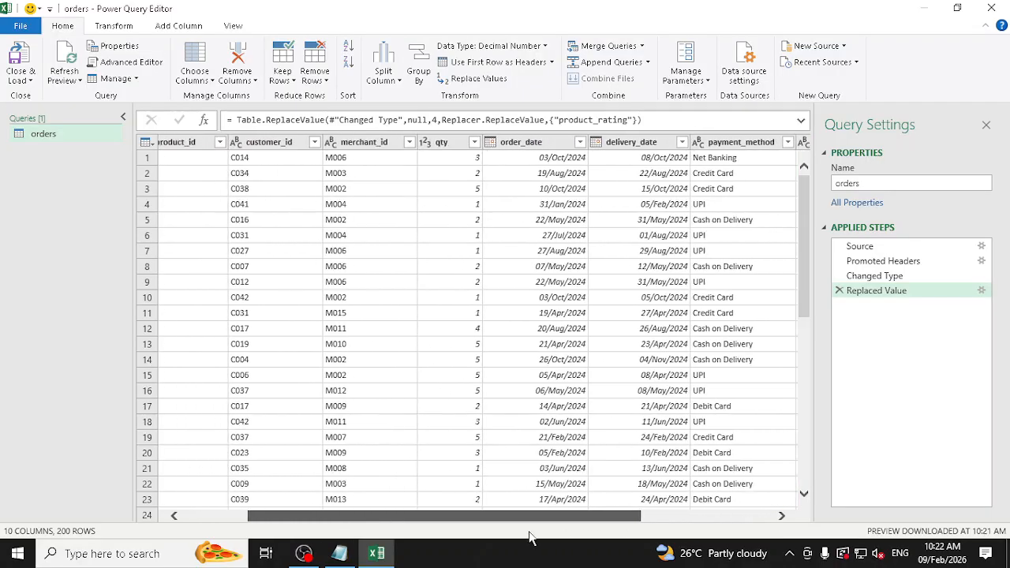
left_click(286, 147)
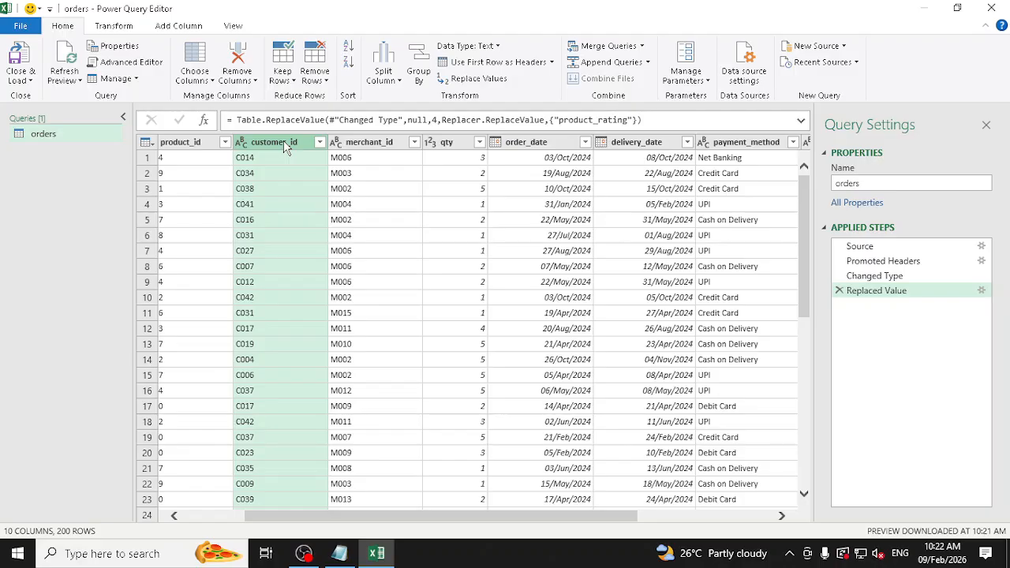
left_click(252, 81)
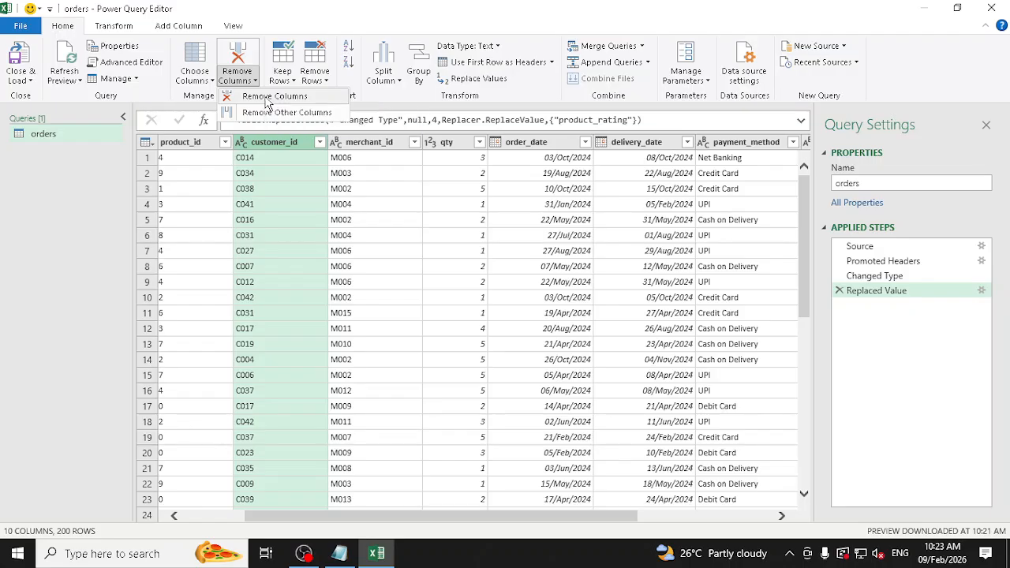
left_click(272, 96)
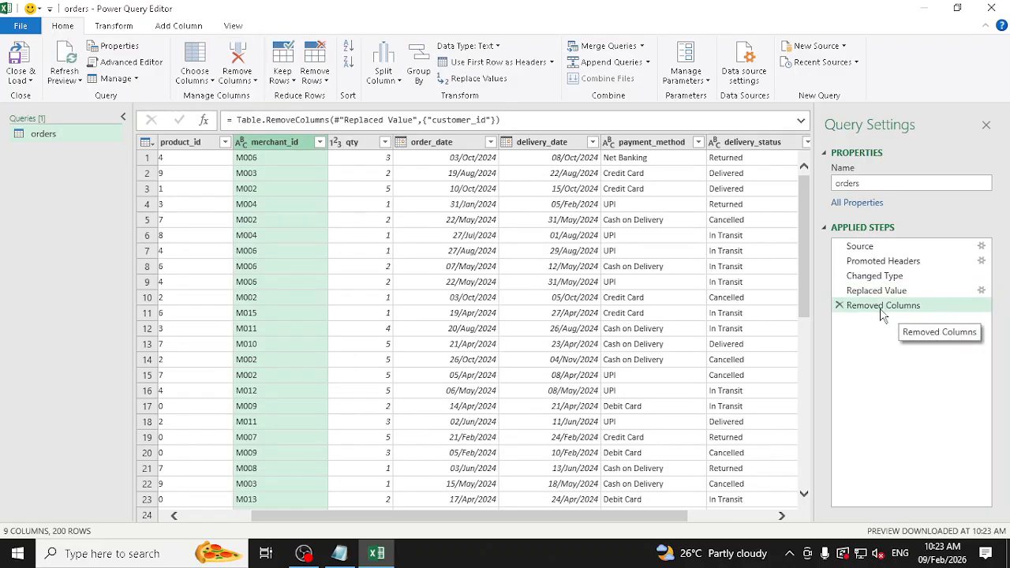
left_click(839, 305)
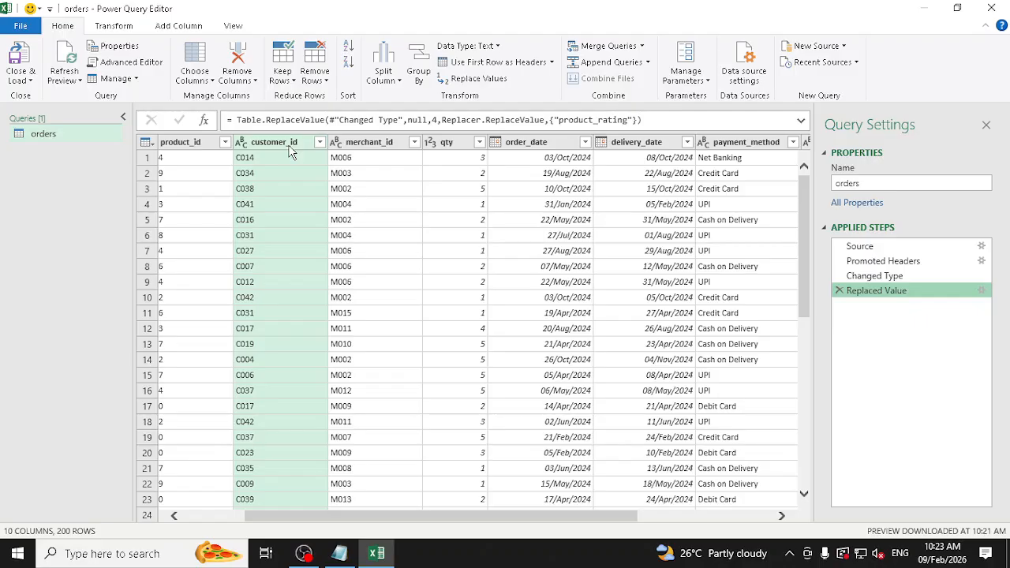
Step: Remove the merchant_id column as a demonstration and delete the resulting applied step
left_click(353, 147)
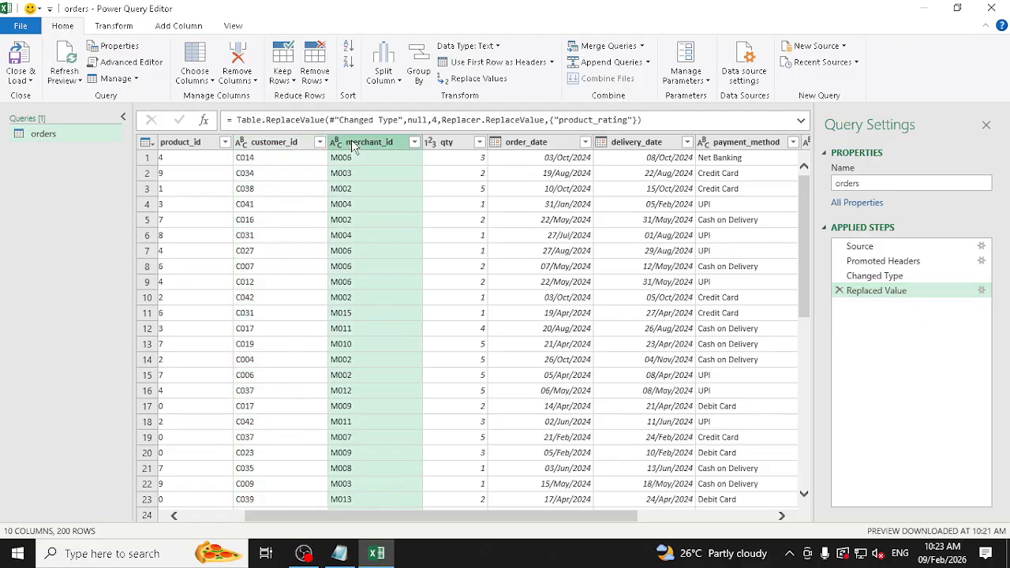
left_click(236, 79)
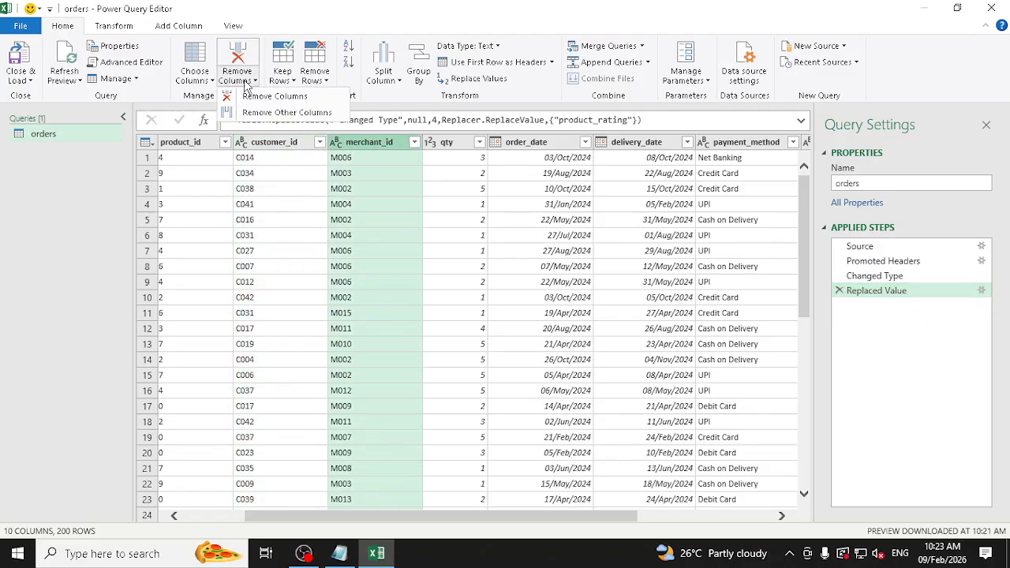
left_click(282, 97)
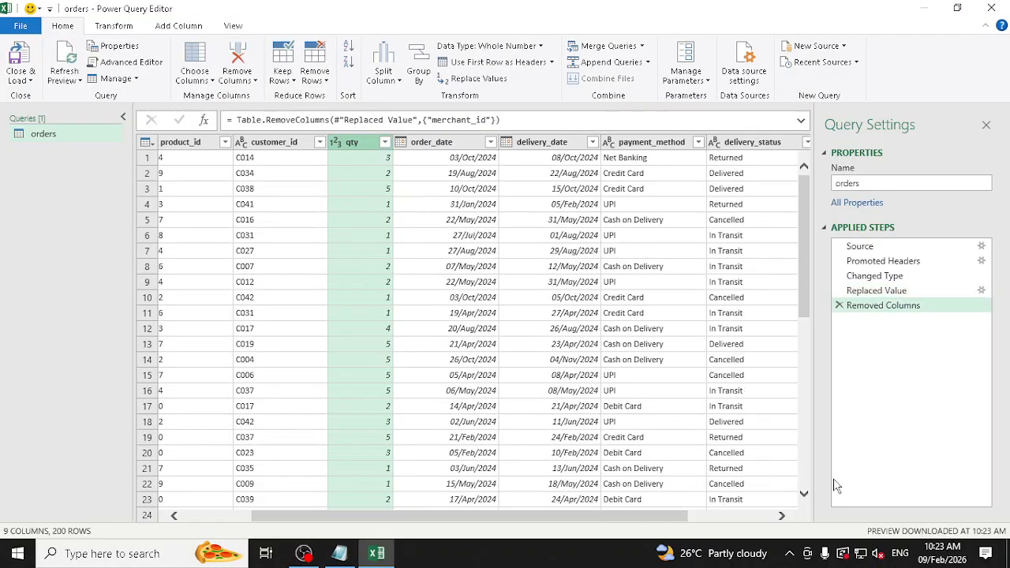
left_click(839, 305)
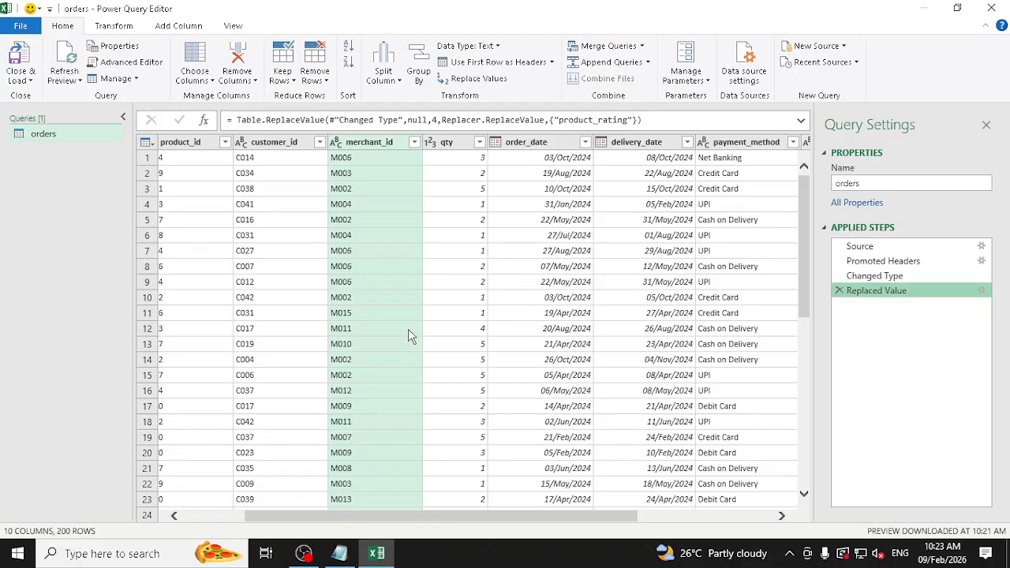
Step: Compare the Home and Transform commands available for the merchant_id column, including the list of data types
left_click_drag(501, 516, 394, 495)
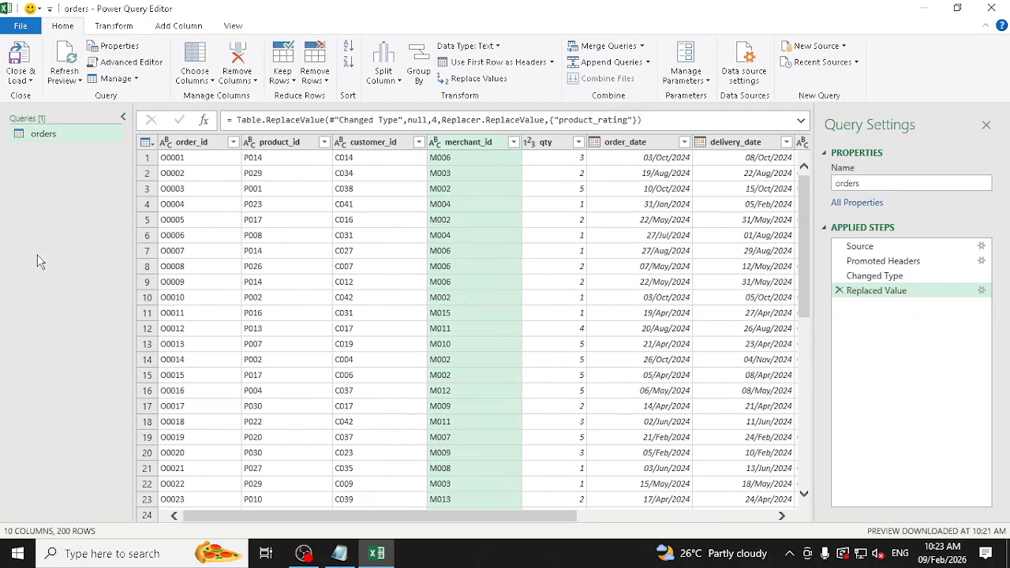
left_click(120, 29)
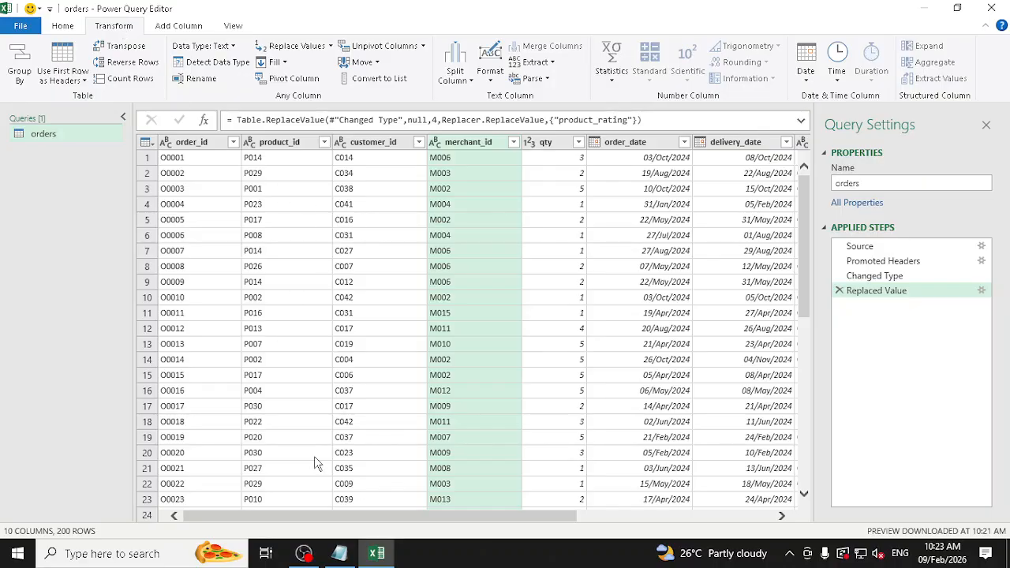
left_click_drag(440, 516, 411, 517)
left_click(72, 27)
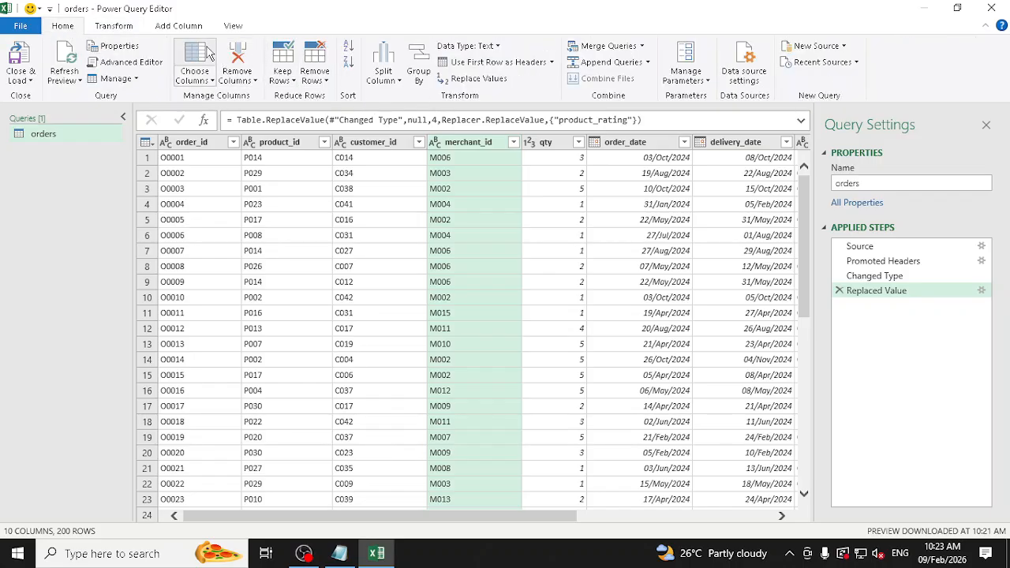
left_click(123, 29)
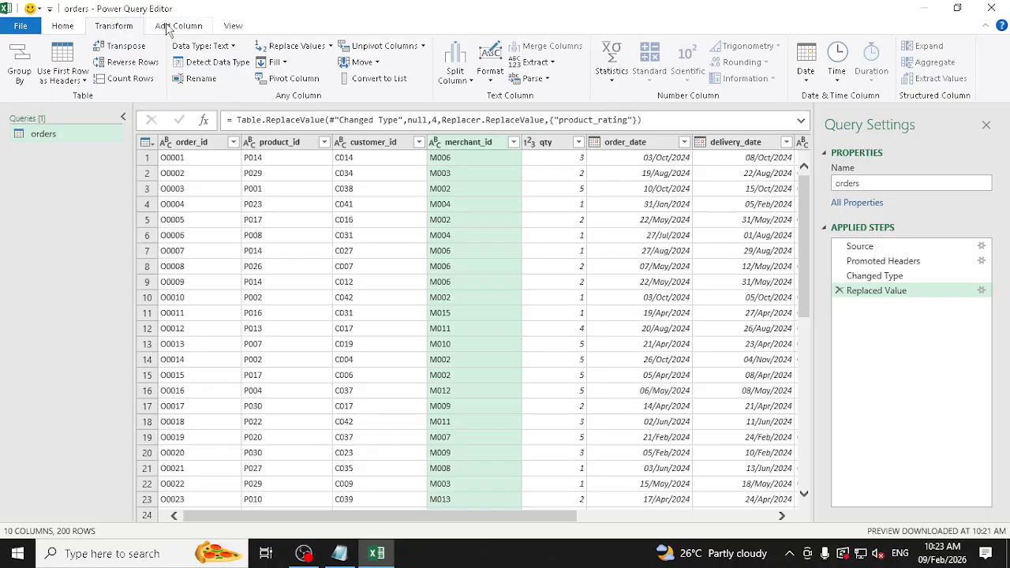
left_click(67, 28)
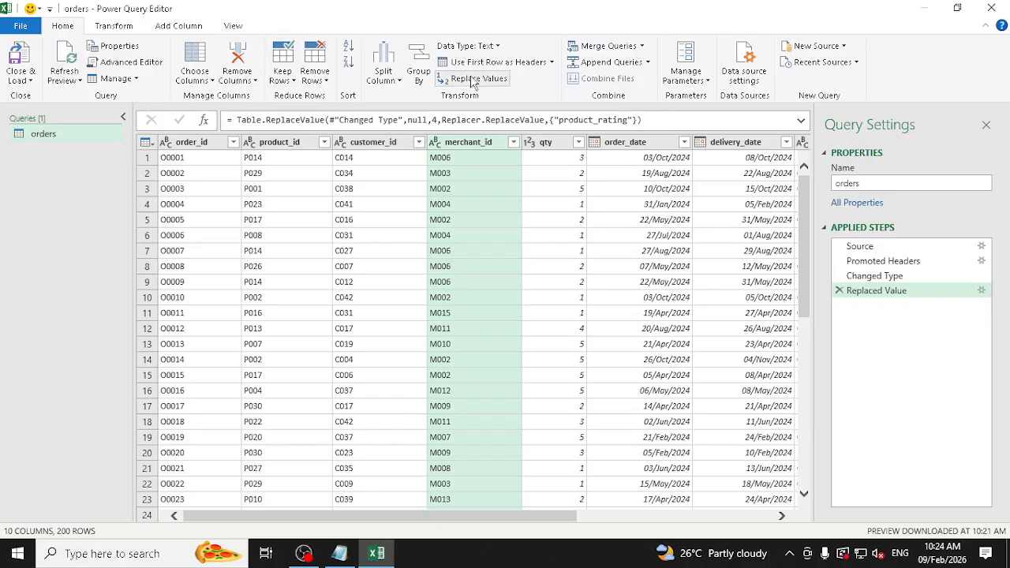
left_click(497, 47)
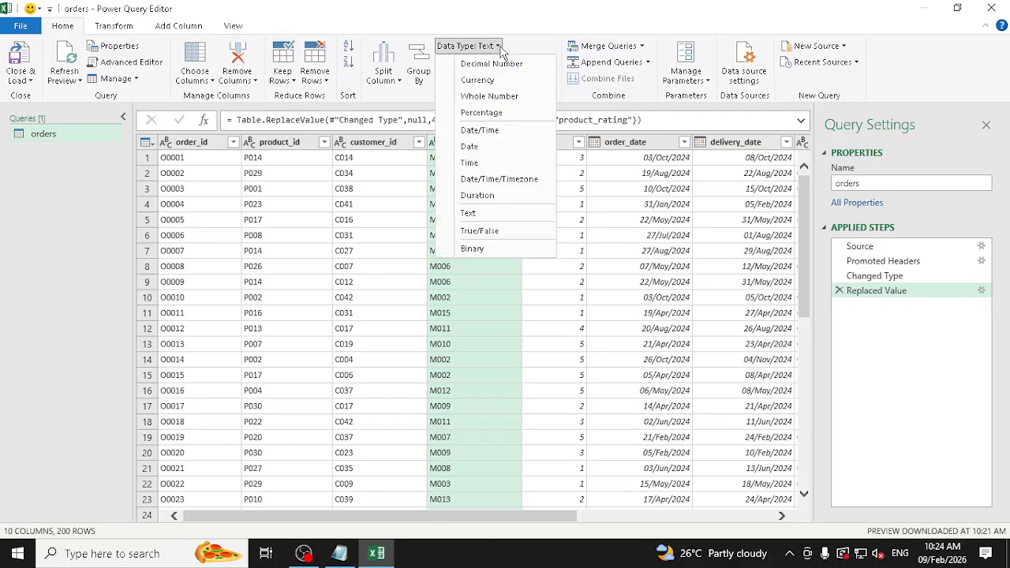
left_click(114, 26)
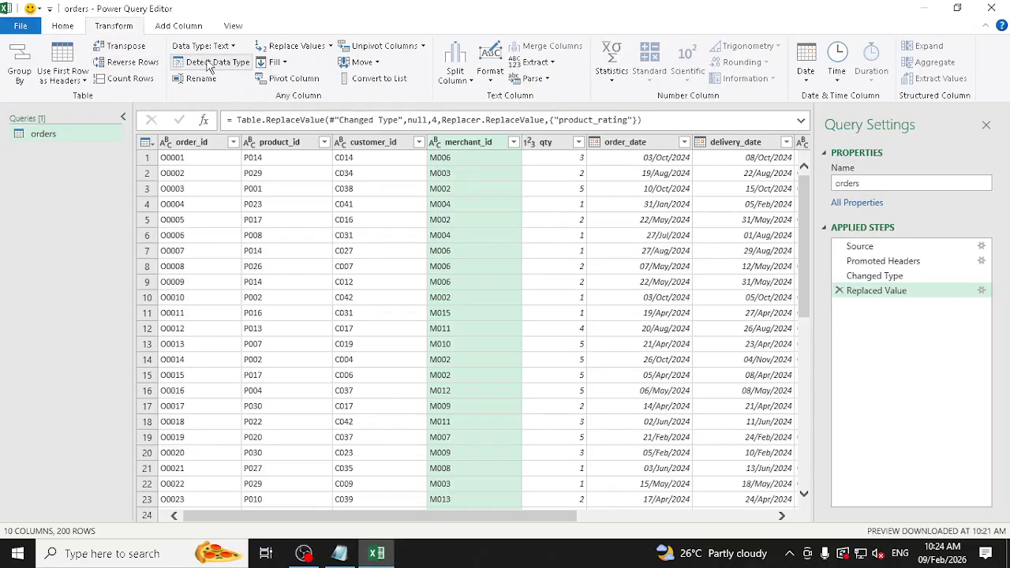
left_click(70, 25)
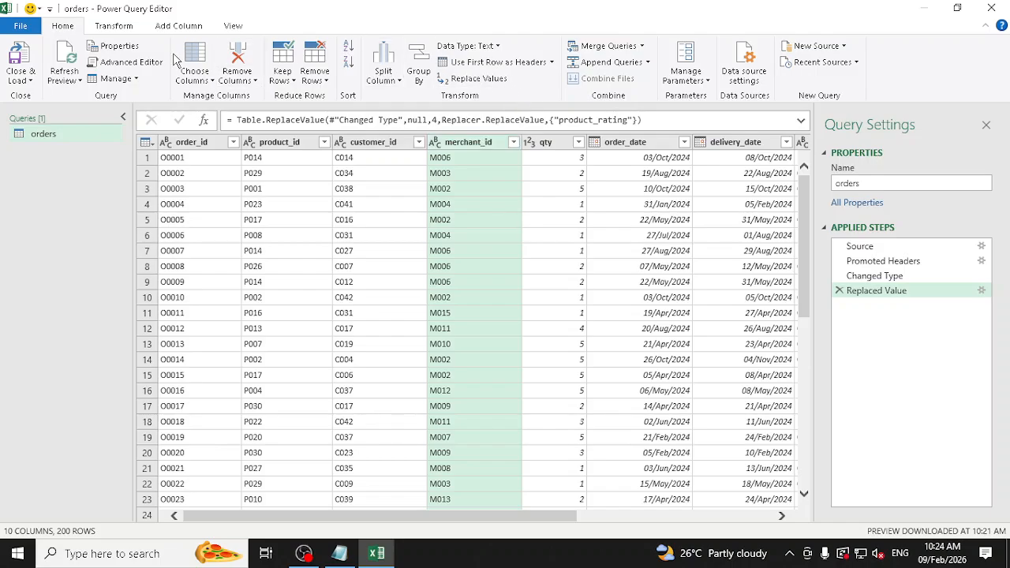
left_click(125, 29)
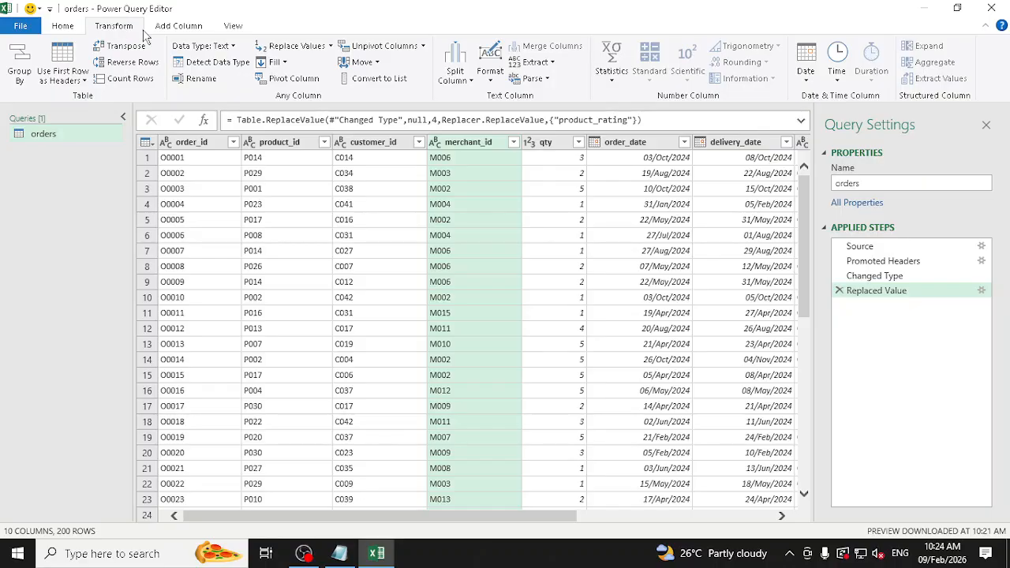
Step: Review the Add Column commands against the Transform ones and return to the Home commands
left_click(168, 32)
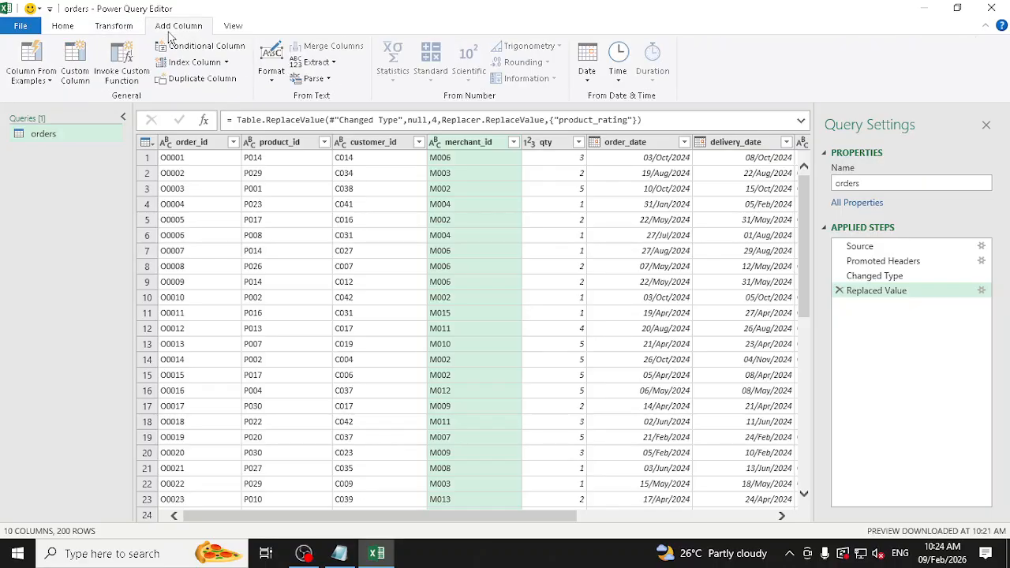
left_click(121, 32)
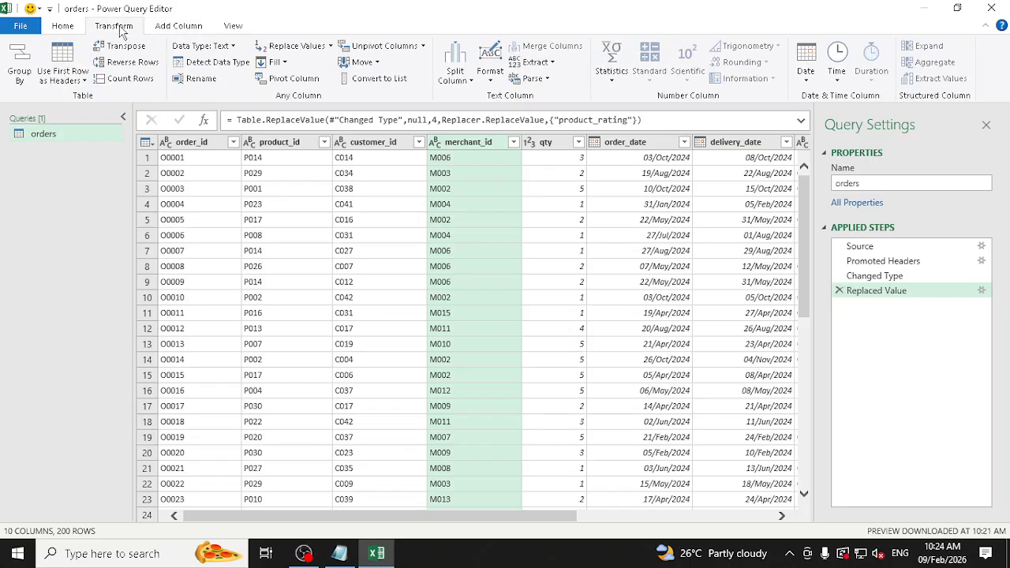
left_click(67, 36)
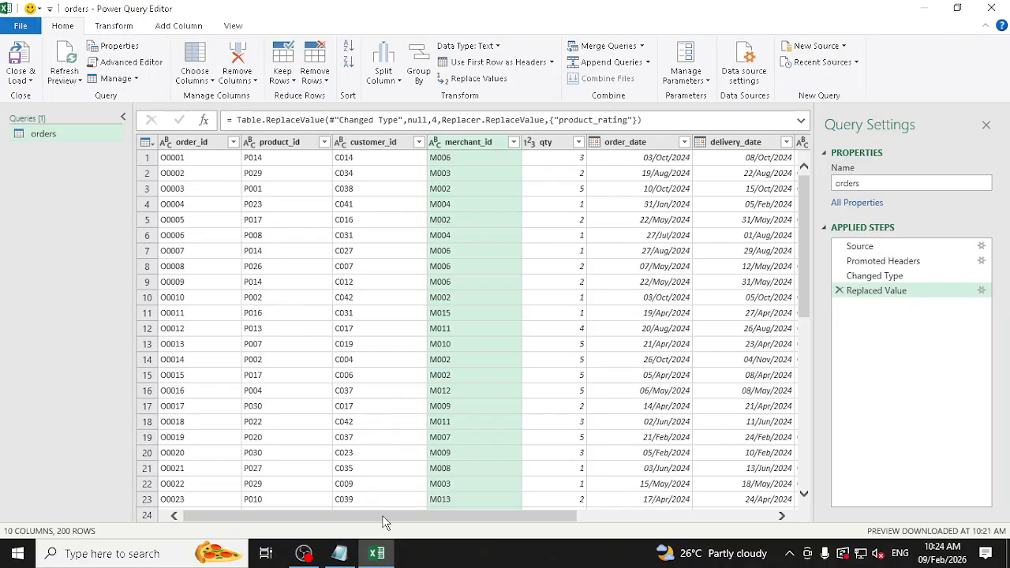
Step: Set the data type of the order_date column to Date
left_click_drag(384, 517, 349, 511)
left_click(624, 150)
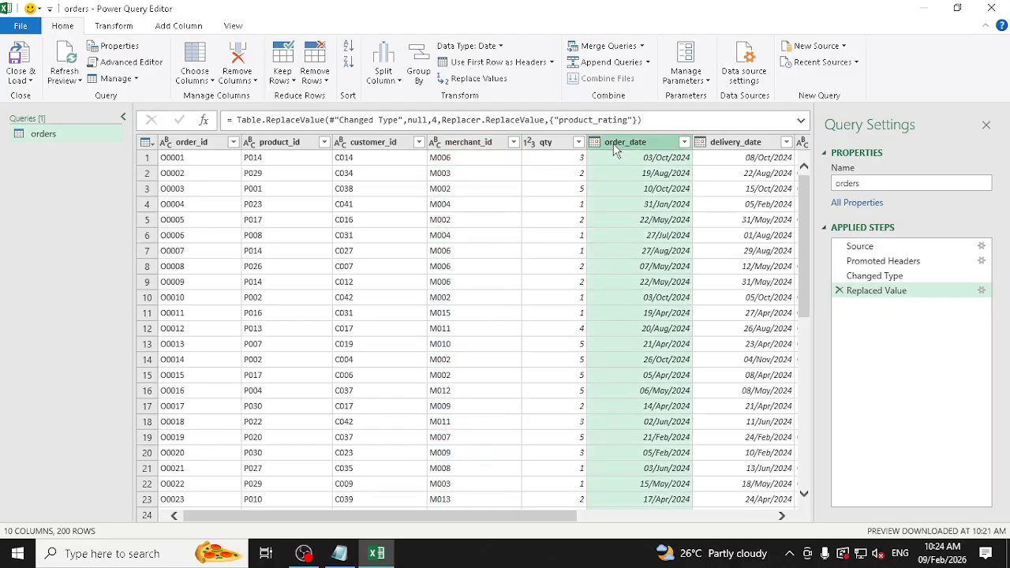
left_click(594, 142)
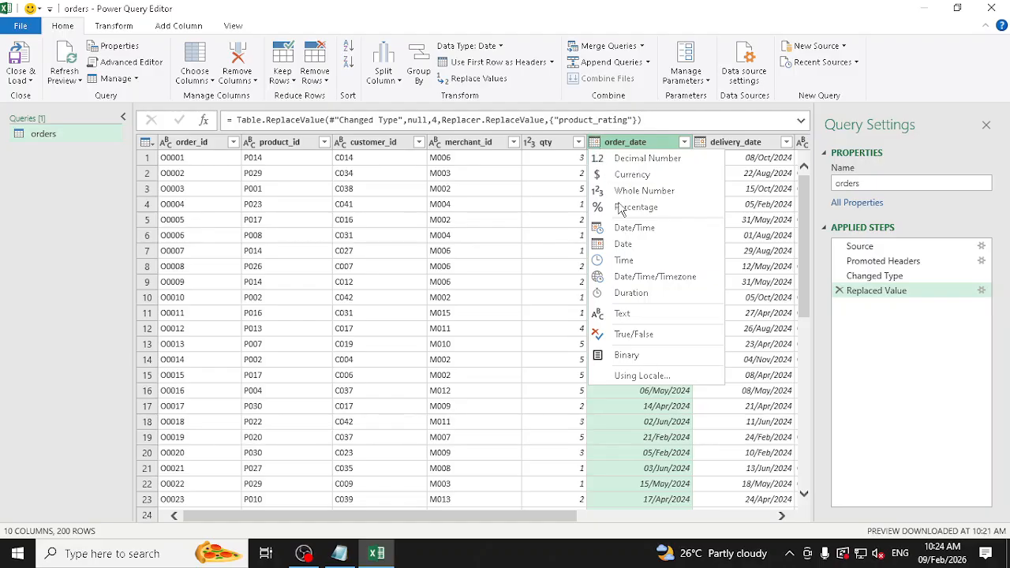
left_click(641, 246)
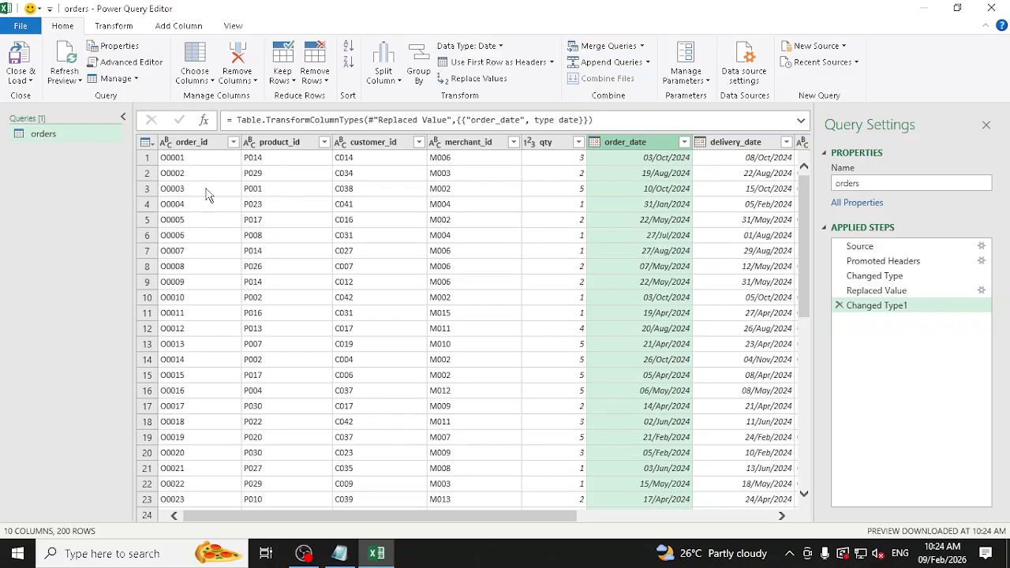
Step: Close the Power Query Editor and load the orders query into a worksheet table
left_click(21, 79)
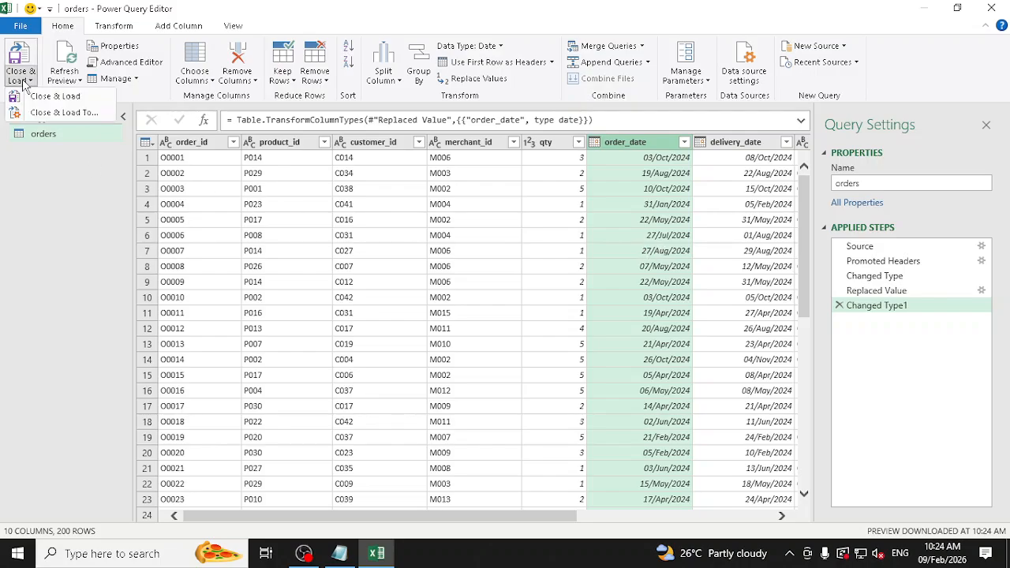
left_click(59, 99)
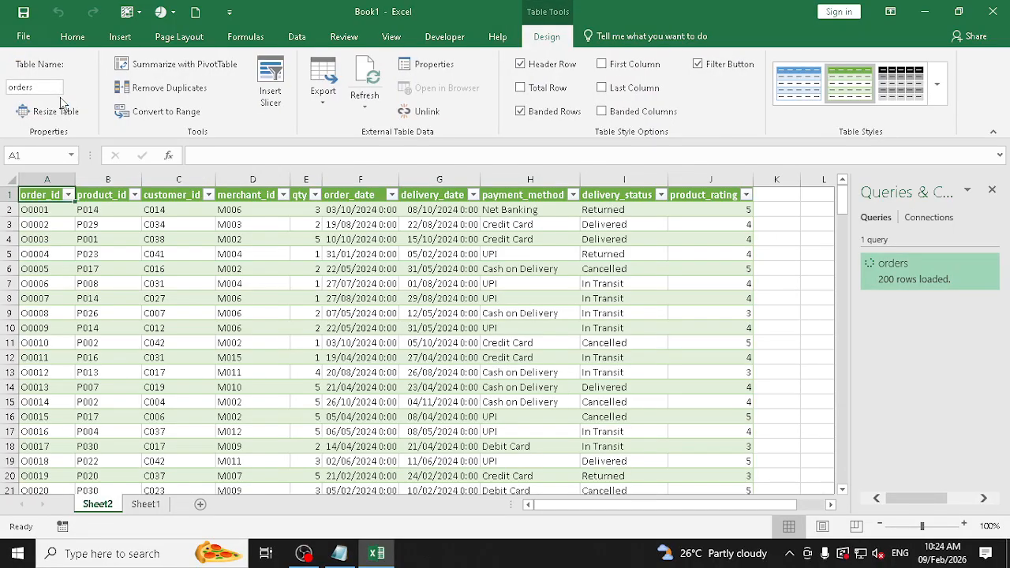
left_click(182, 294)
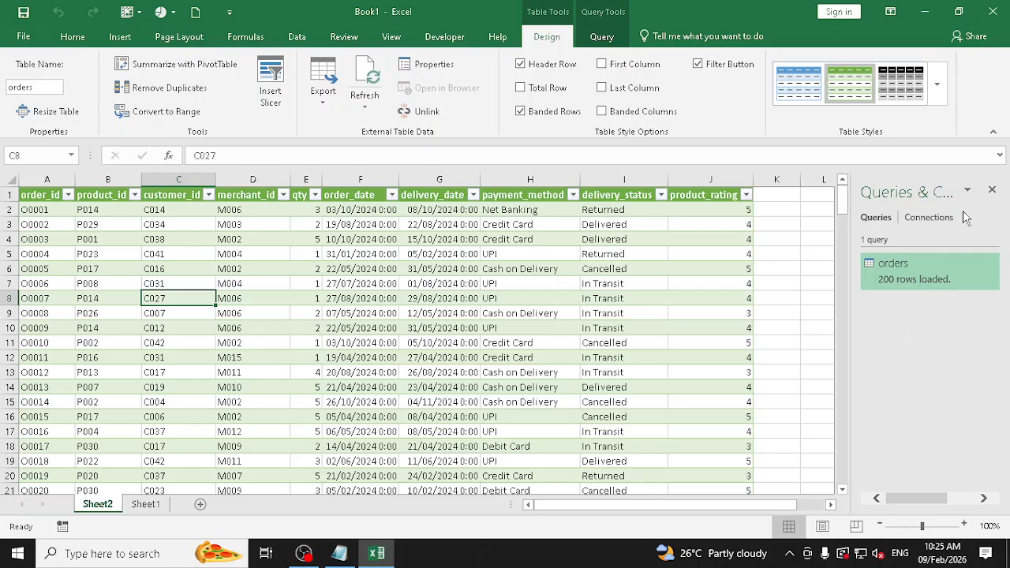
Step: Inspect the orders query's preview and its workbook connection, widening the Queries & Connections pane to read the description
mouse_move(892, 290)
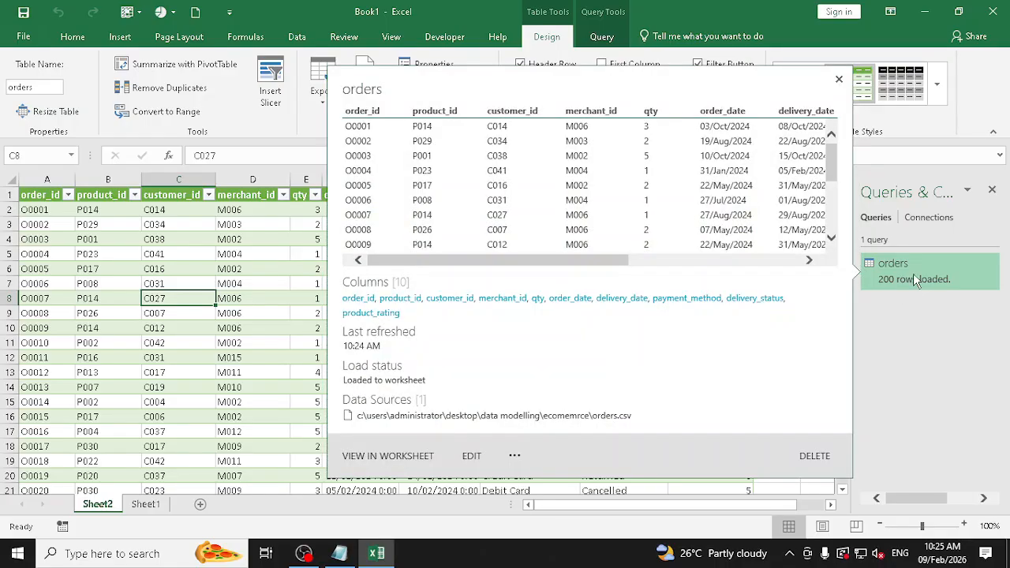
left_click(929, 218)
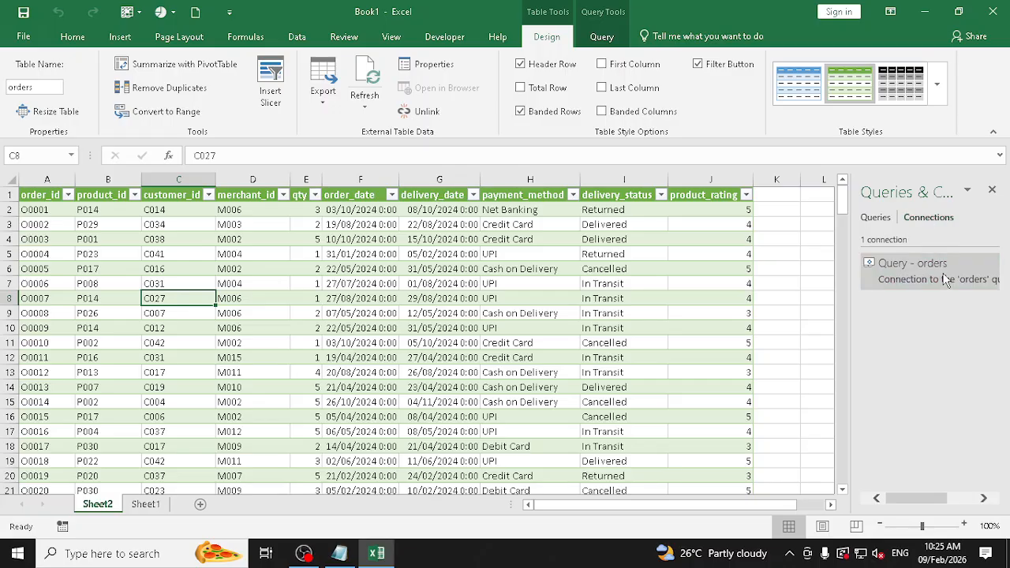
left_click_drag(855, 345, 698, 354)
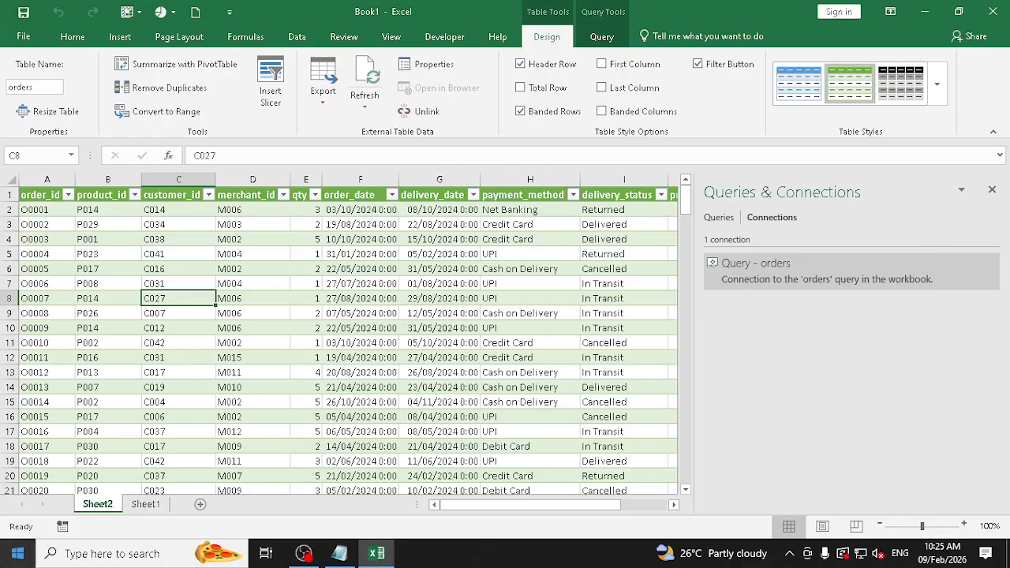
Step: Open Paint and draw a rectangle about 209 × 176 px in the left part of the canvas
left_click(6, 559)
type("pai")
key("Return")
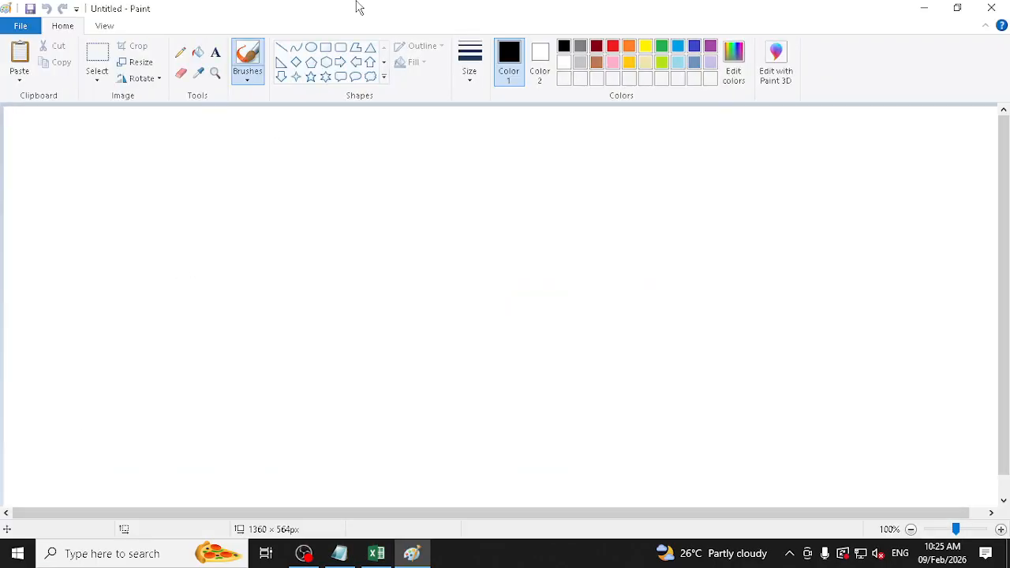
left_click(325, 48)
left_click_drag(127, 224, 283, 354)
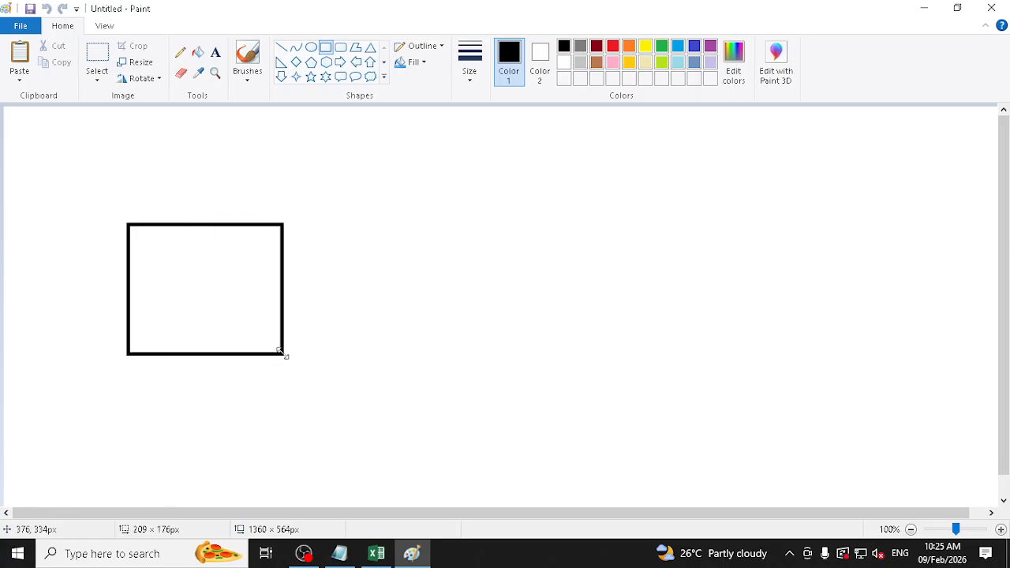
Step: Label the rectangle with the text "Excel" near its upper edge
left_click(216, 53)
left_click(165, 258)
type("E")
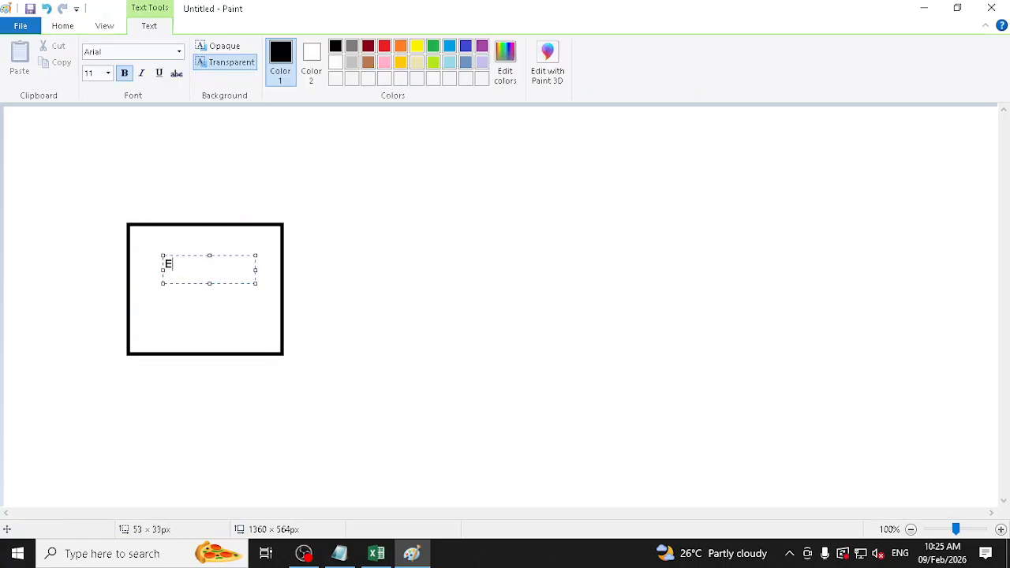
type("xcel")
left_click(408, 284)
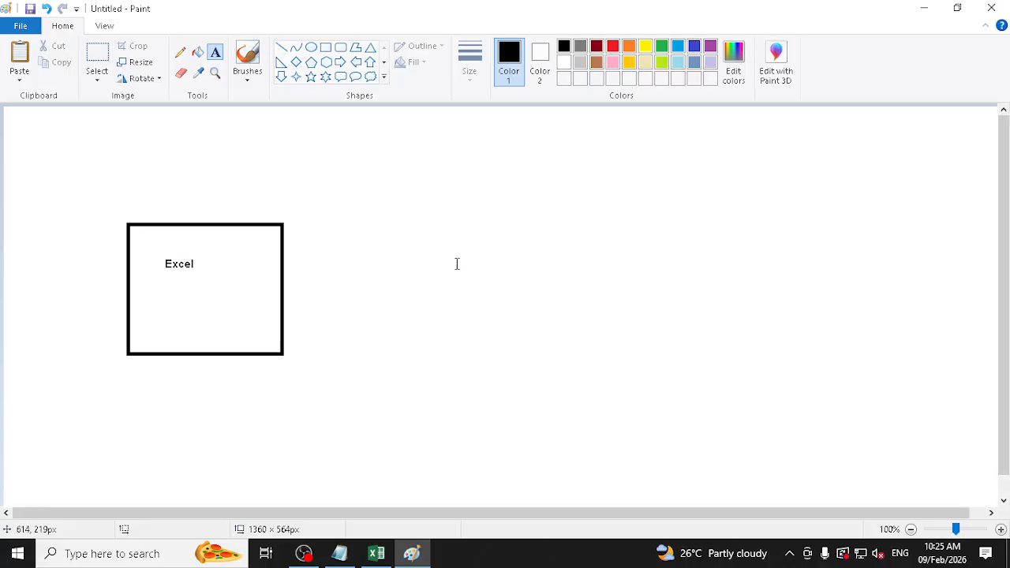
Step: Draw a second rectangle about 262 × 171 px beside the Excel one and label it "power wuery editor"
left_click(325, 47)
left_click_drag(359, 223, 553, 348)
left_click(215, 53)
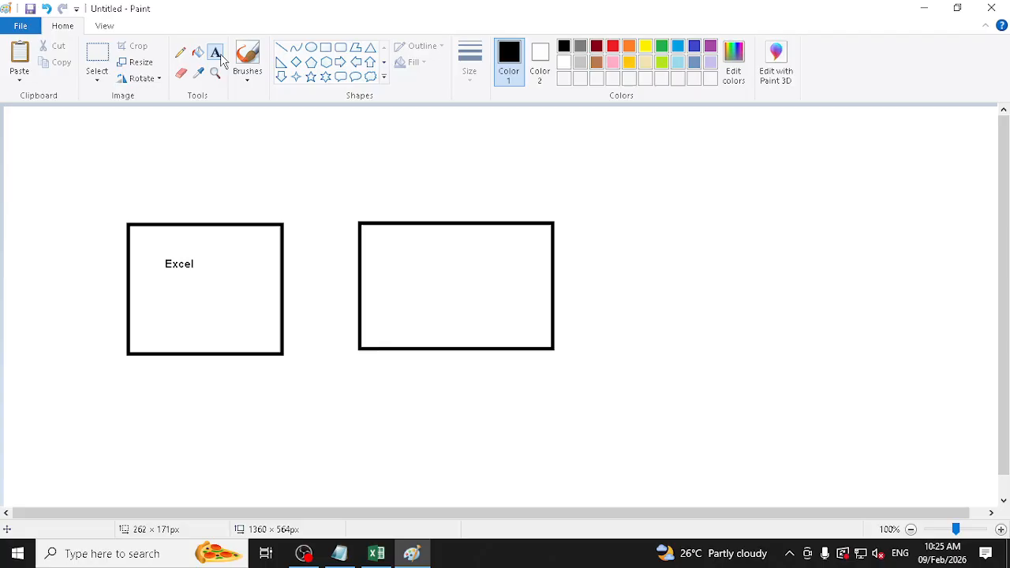
left_click(400, 246)
type("power wuer")
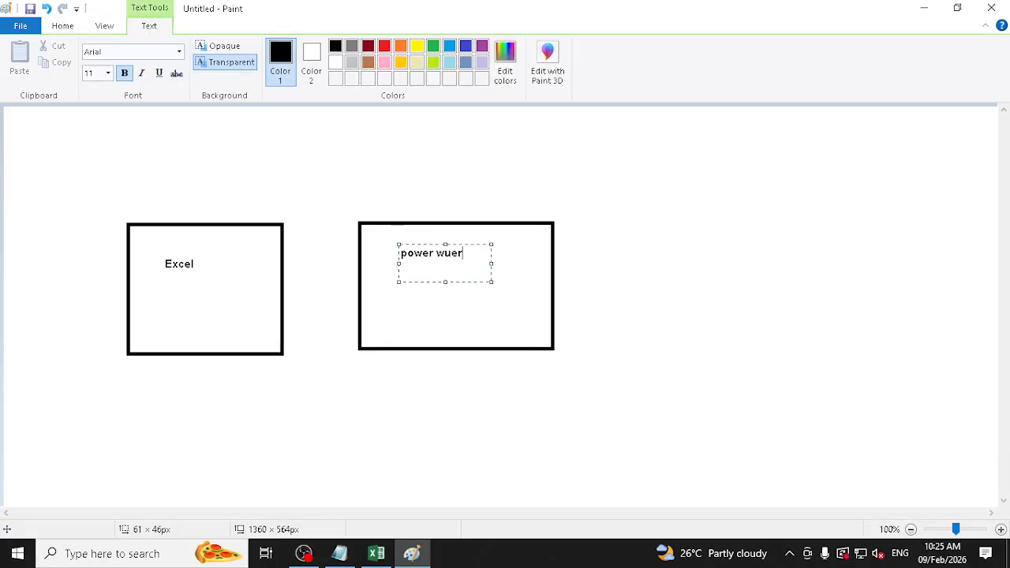
type("y editor")
left_click(608, 344)
Step: Add the text "ETL" below the editor label inside the second rectangle
left_click_drag(387, 287, 490, 318)
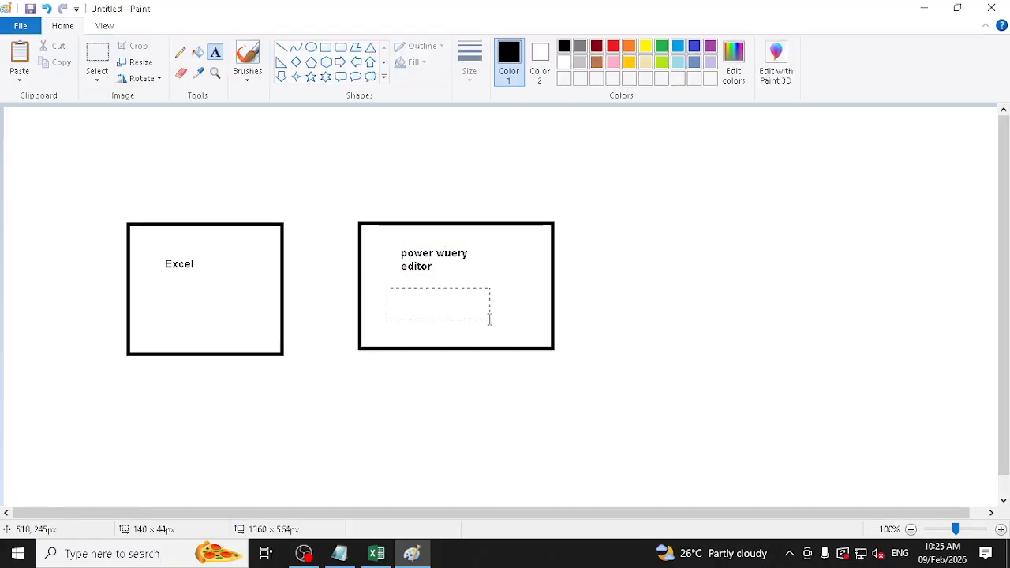
type("ETL")
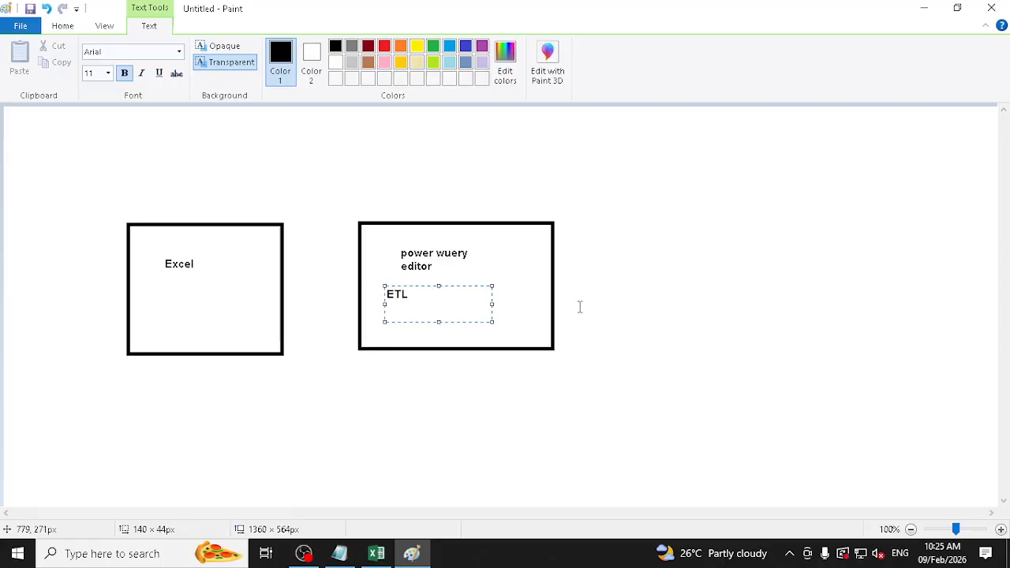
left_click(735, 313)
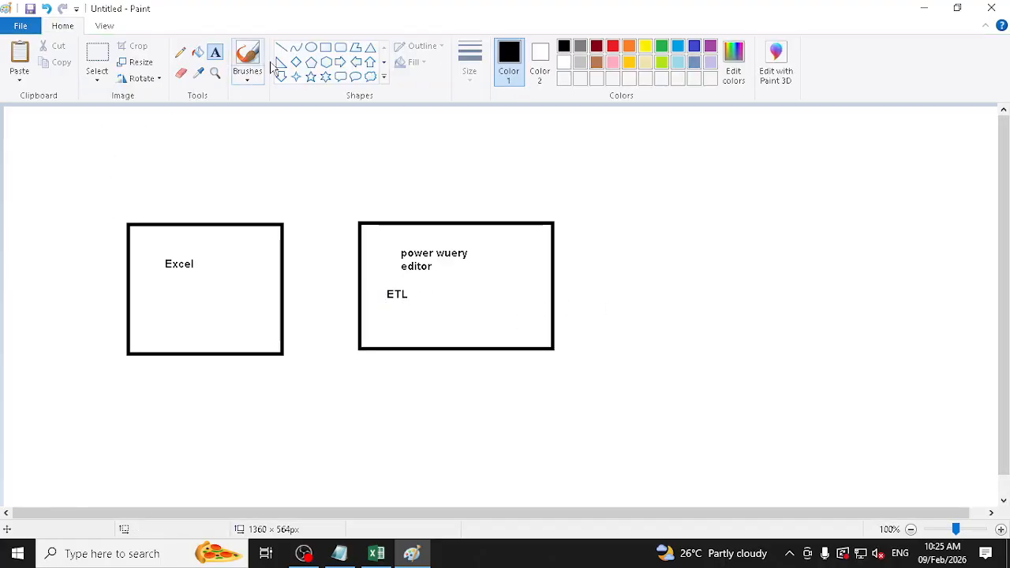
Step: Draw a left-pointing arrow about 79 × 50 px between the rectangles and pencil several data lines under the Excel label
left_click(356, 64)
mouse_move(352, 260)
left_mouse_down()
mouse_move(294, 296)
mouse_move(327, 291)
left_mouse_up()
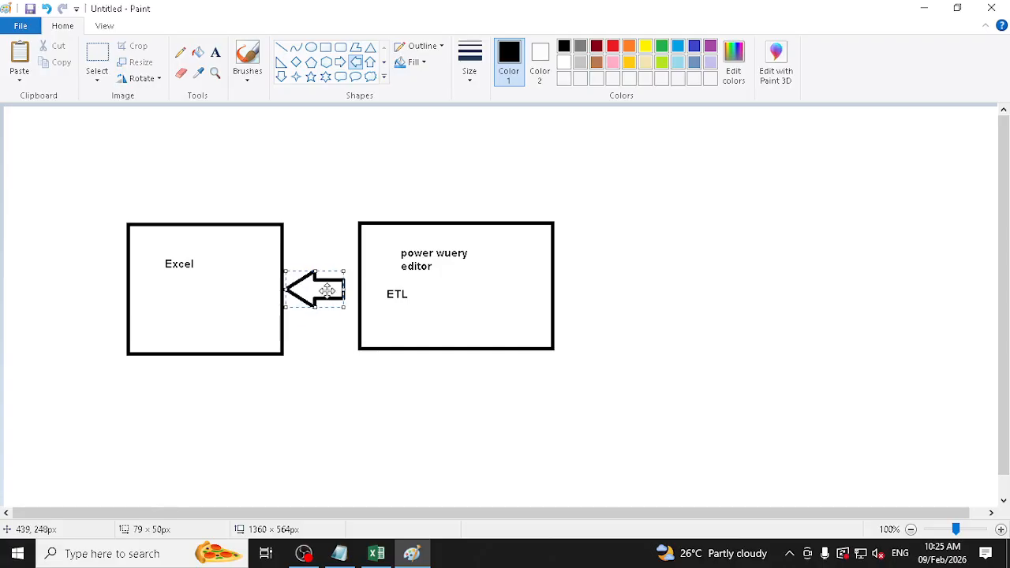
left_click(180, 52)
left_click_drag(140, 278, 242, 296)
left_click_drag(165, 301, 236, 308)
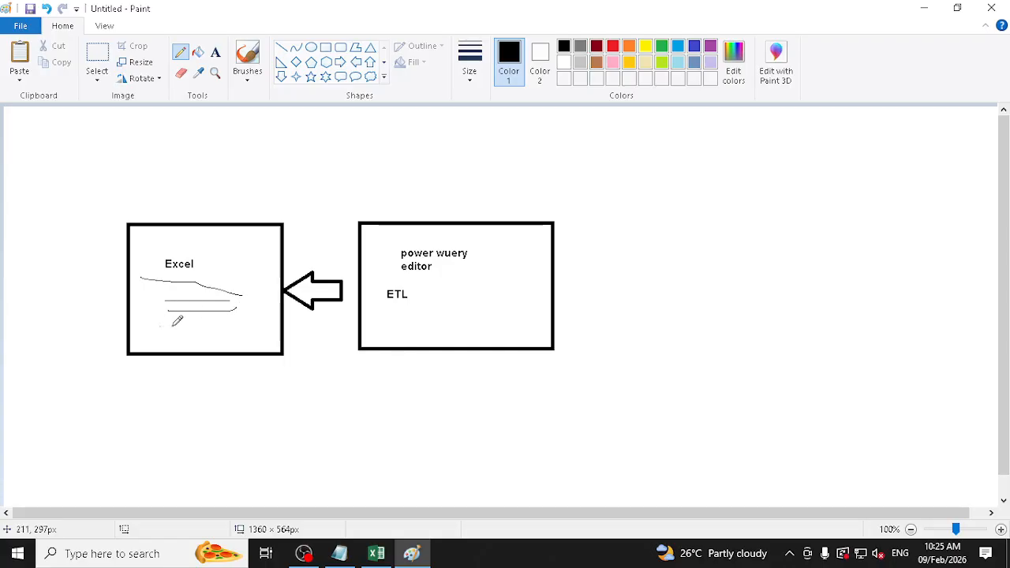
left_click_drag(160, 326, 214, 326)
Step: Pencil curved arrows from the Excel box to the editor box and back, with "Editing" handwritten between them
mouse_move(300, 381)
left_mouse_down()
mouse_move(361, 394)
mouse_move(405, 360)
mouse_move(418, 380)
mouse_move(399, 375)
left_mouse_up()
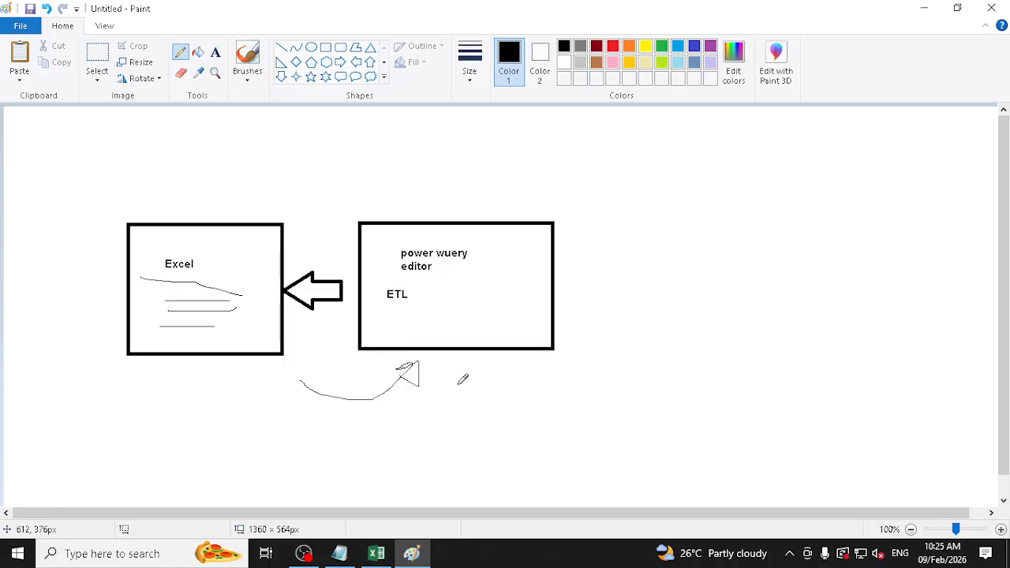
mouse_move(460, 377)
left_mouse_down()
mouse_move(460, 410)
mouse_move(480, 373)
left_mouse_up()
mouse_move(461, 409)
left_mouse_down()
mouse_move(542, 356)
mouse_move(663, 415)
left_mouse_up()
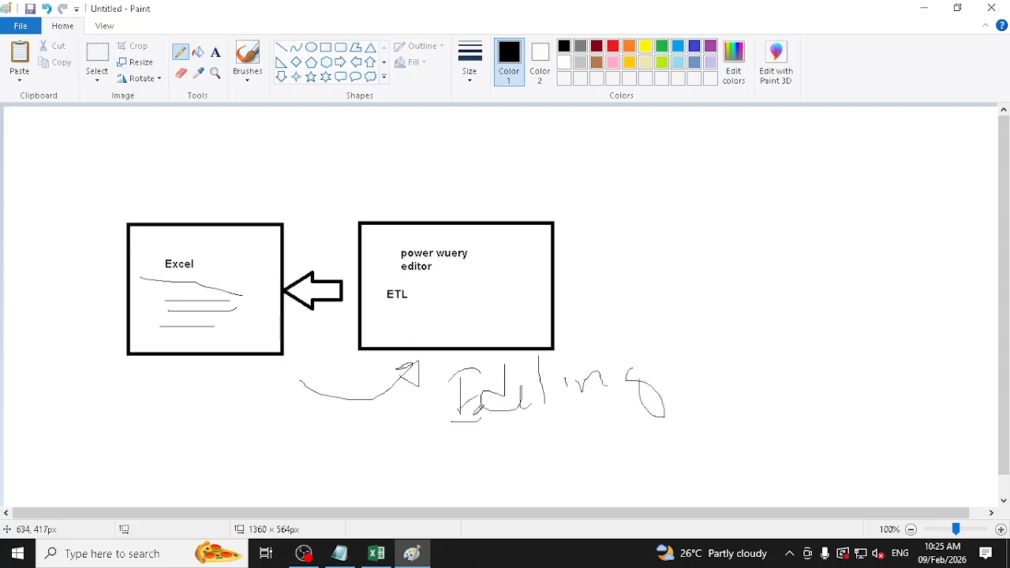
mouse_move(478, 411)
left_mouse_down()
mouse_move(316, 434)
mouse_move(222, 393)
left_mouse_up()
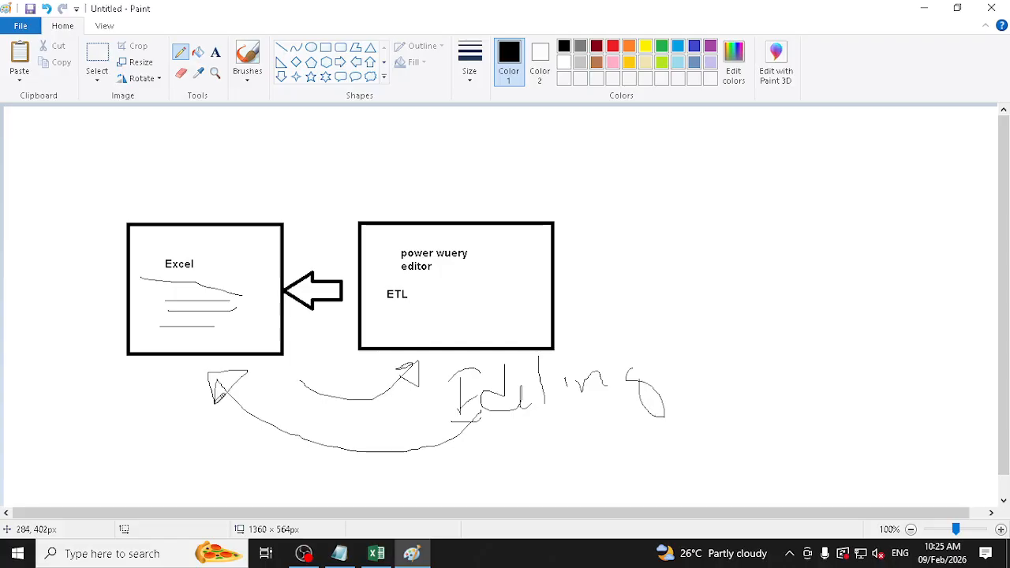
Step: Switch back to Excel and reopen the orders query in the Power Query Editor
key("alt+Tab")
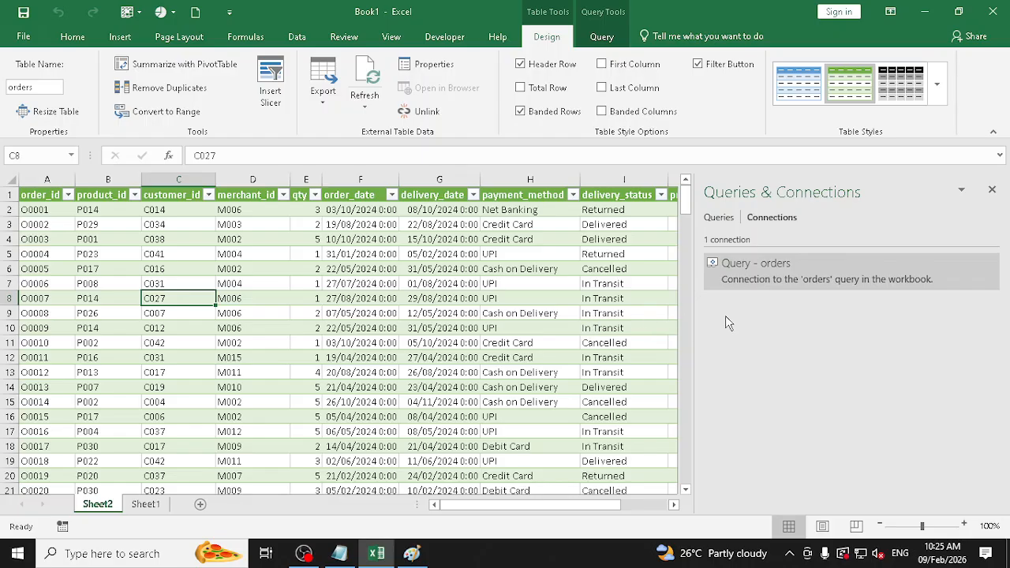
left_click(720, 218)
double_click(770, 269)
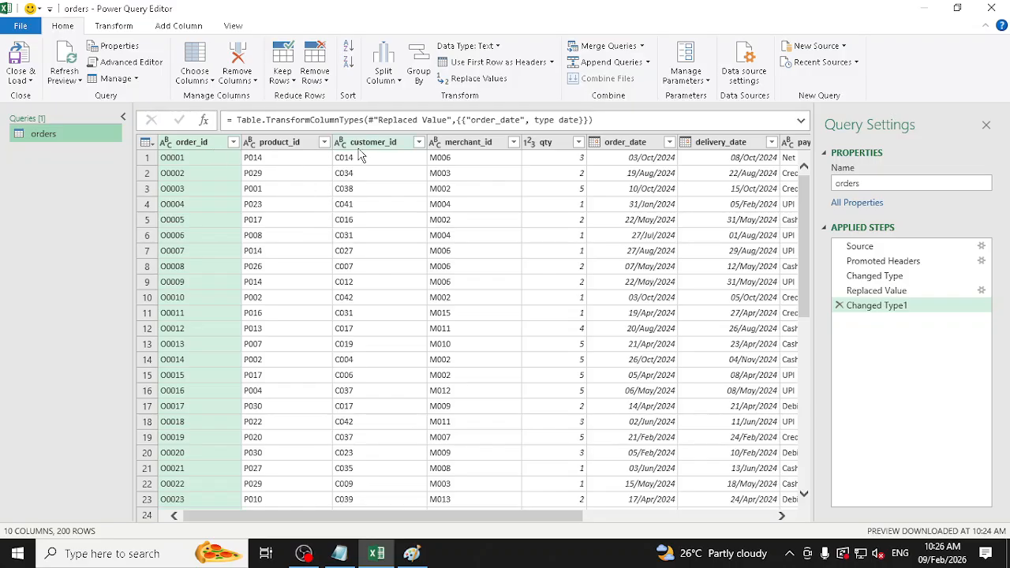
Step: Remove the merchant_id column from the orders query
left_click(464, 146)
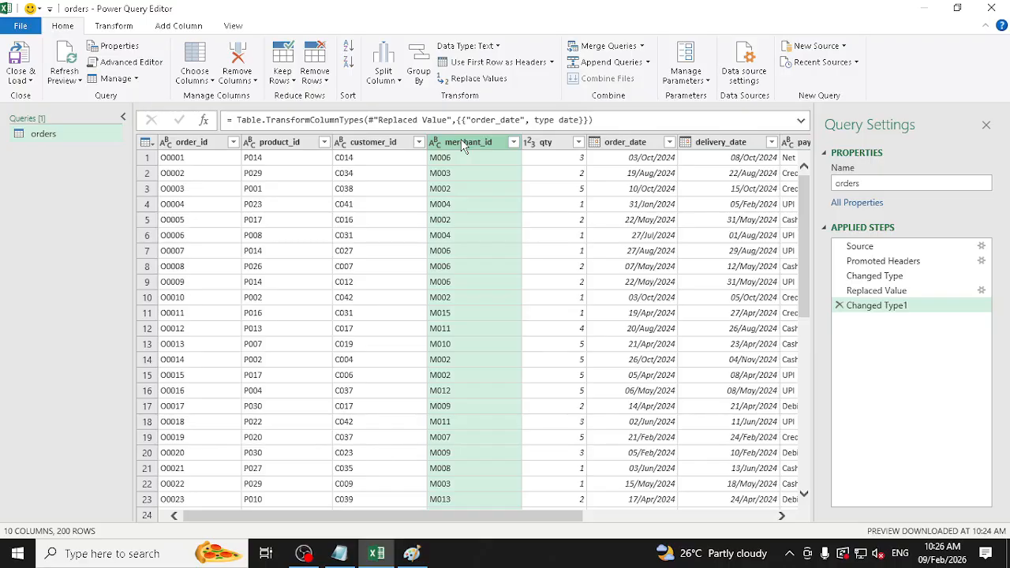
left_click(240, 79)
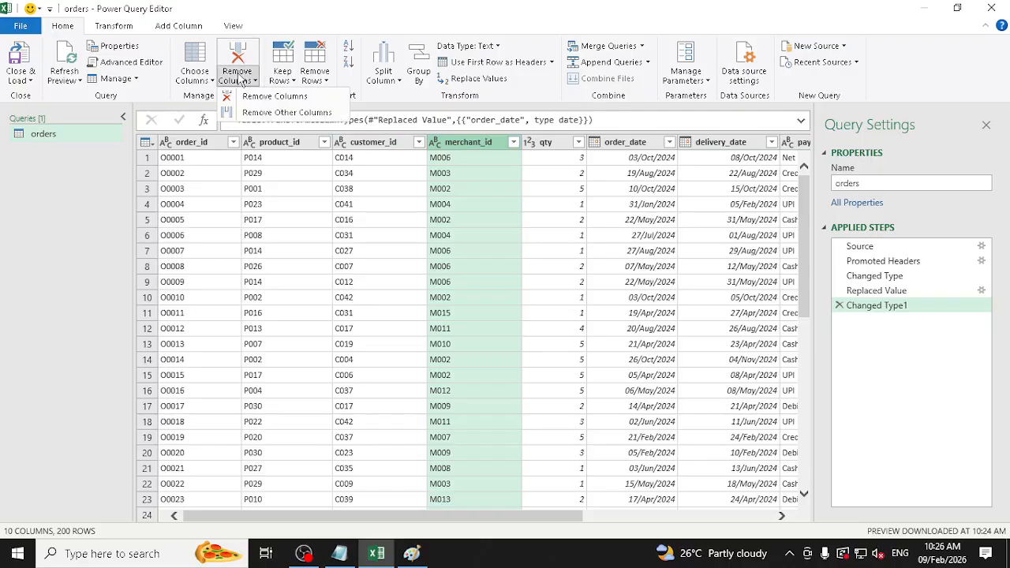
left_click(273, 97)
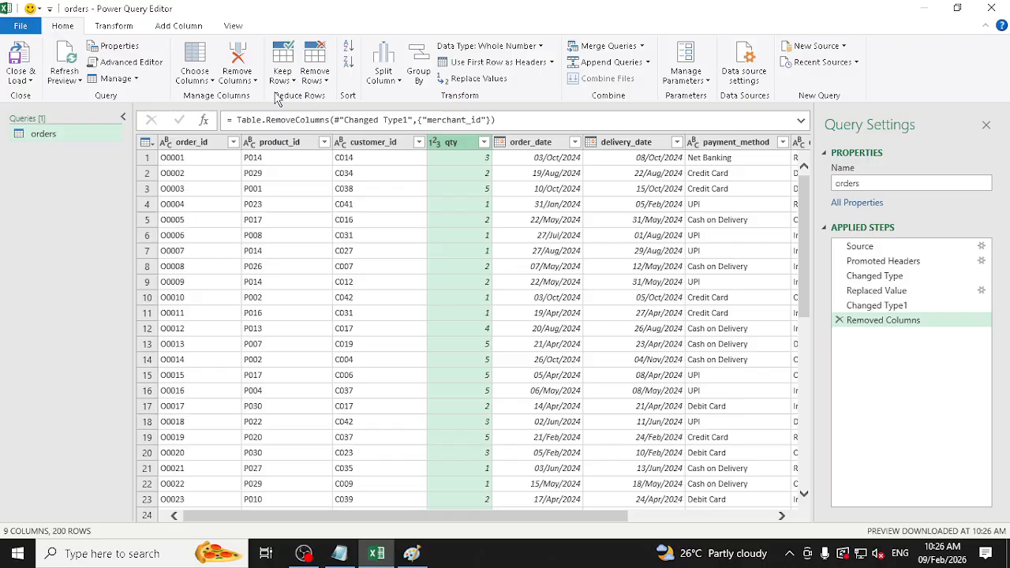
Step: Close and load the updated orders query into the worksheet and select the columns from order_id to order_date
left_click(22, 80)
left_click(46, 98)
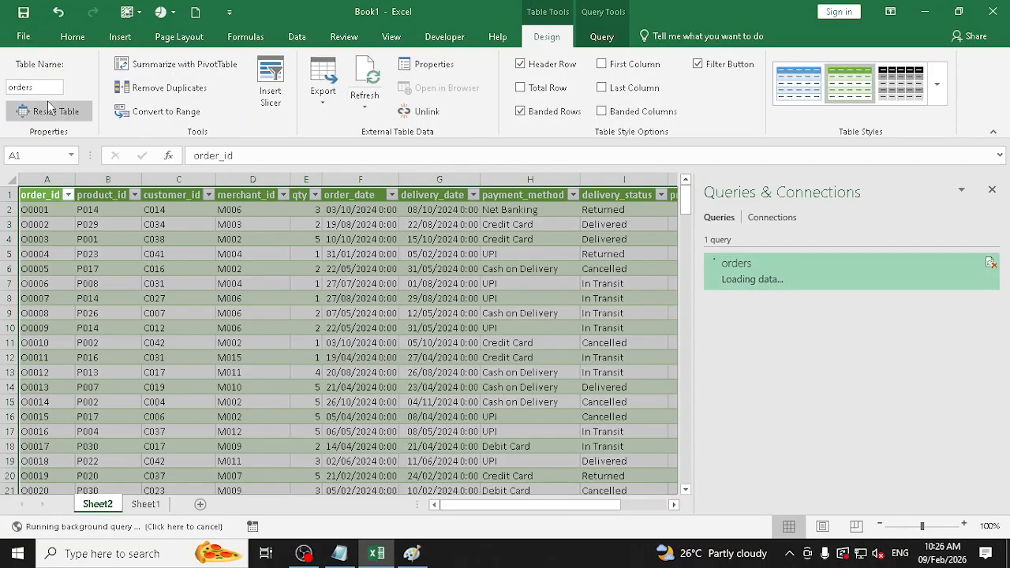
left_click_drag(64, 179, 301, 179)
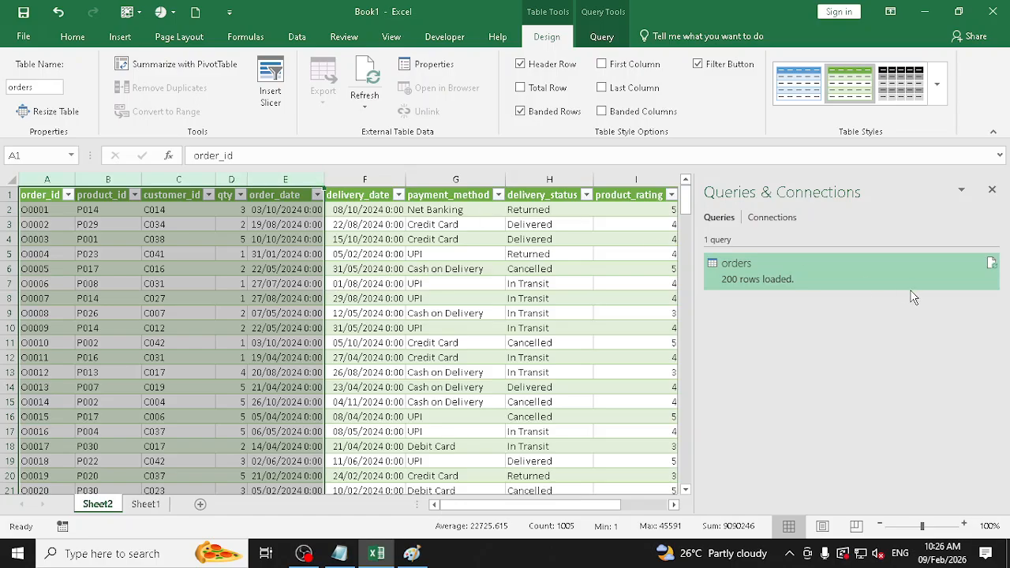
Step: Reopen the orders query in the Power Query Editor and close and load it back to Sheet2
double_click(746, 269)
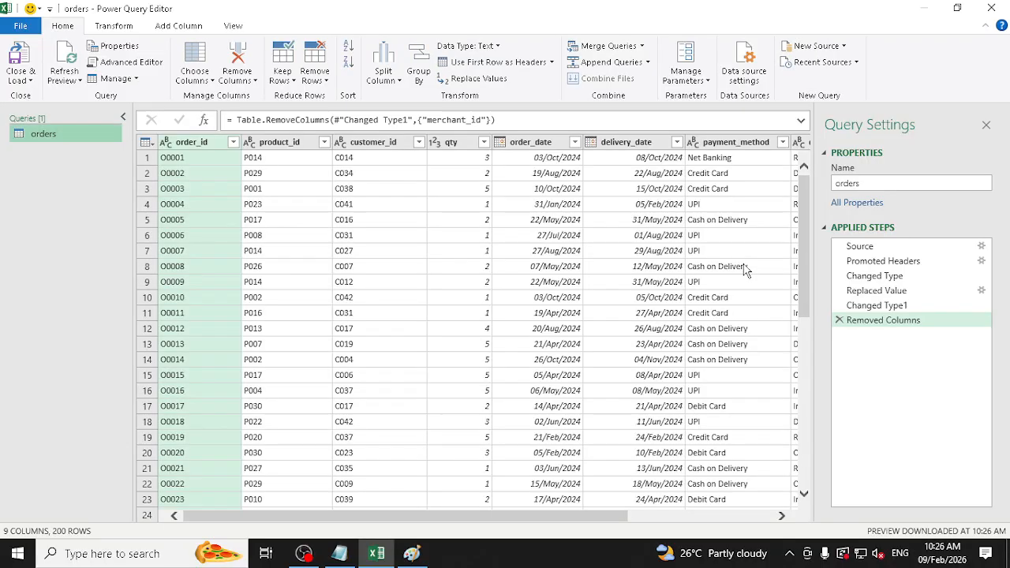
left_click(21, 77)
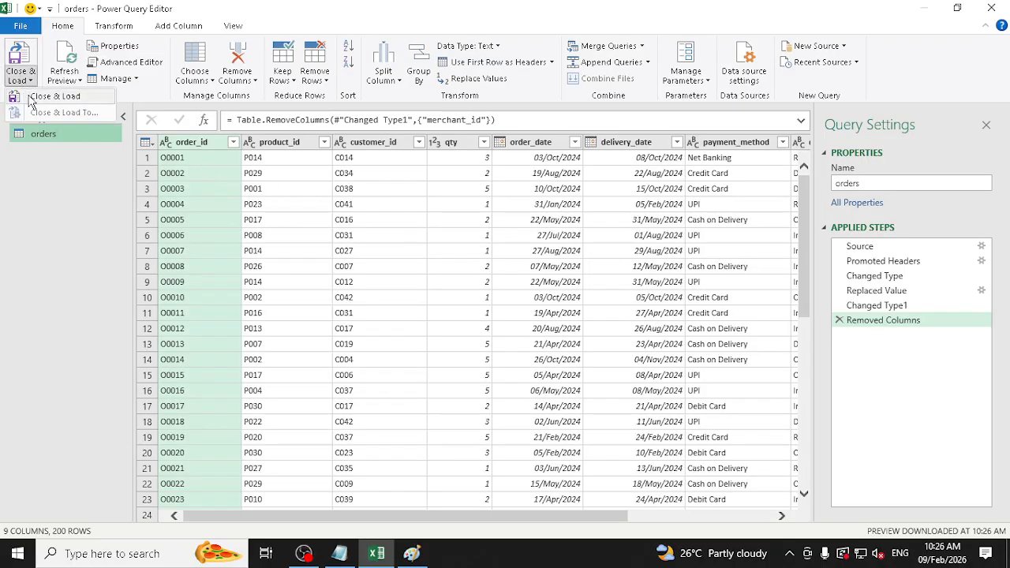
left_click(31, 99)
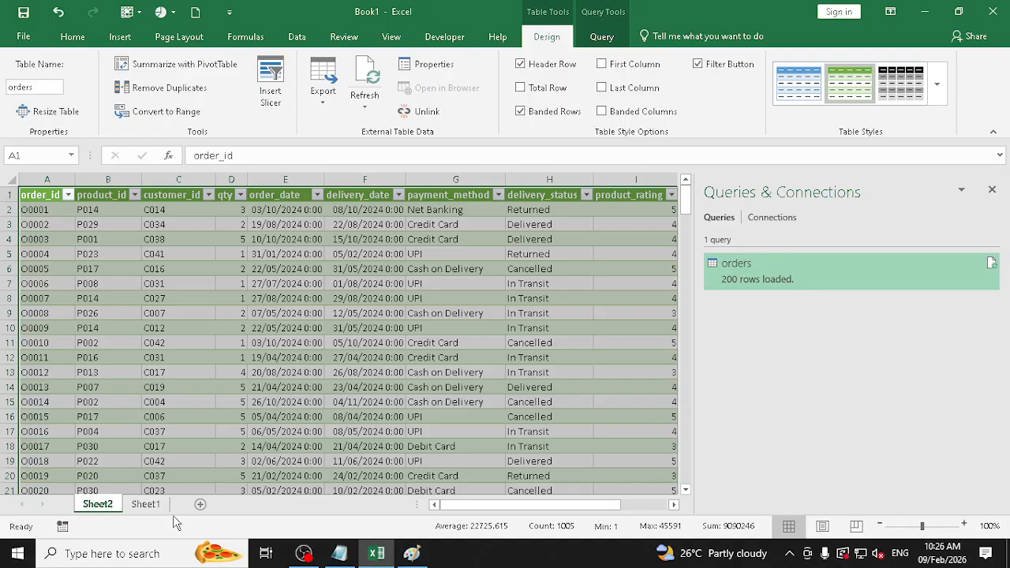
left_click(150, 505)
left_click(109, 508)
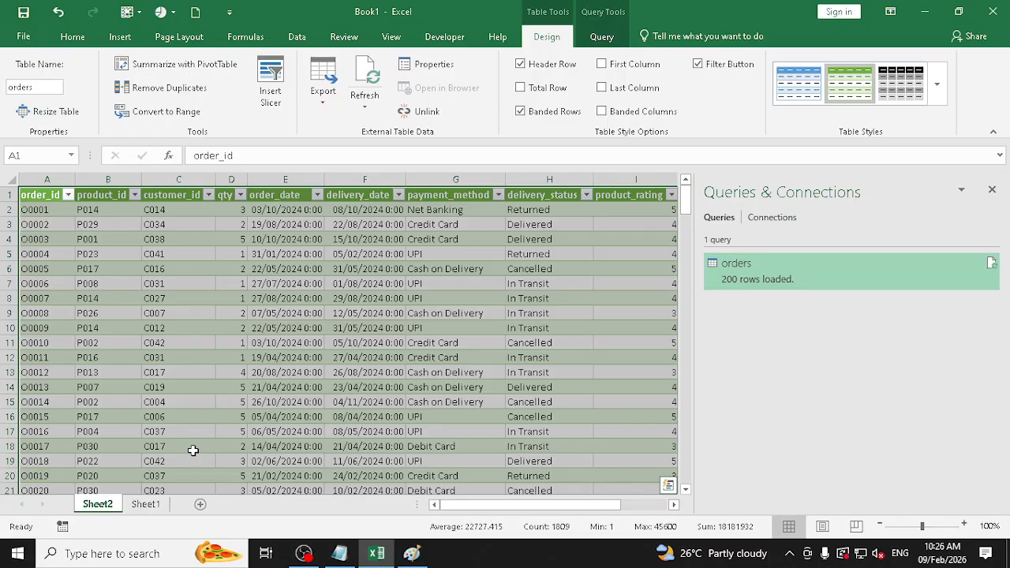
Step: Reopen the orders query, review its columns across to product_rating, and close and load it again
double_click(764, 265)
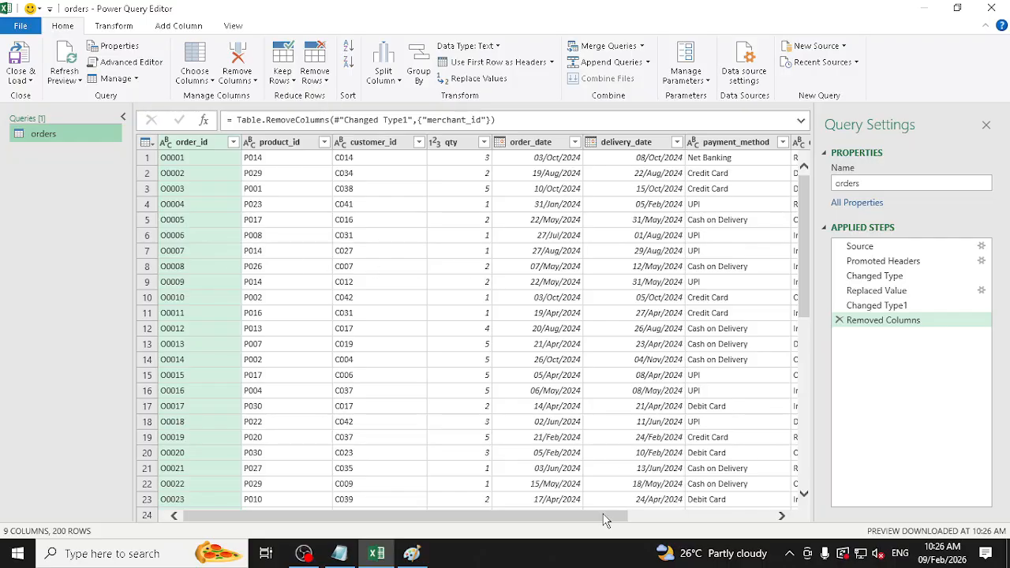
left_click_drag(605, 516, 471, 504)
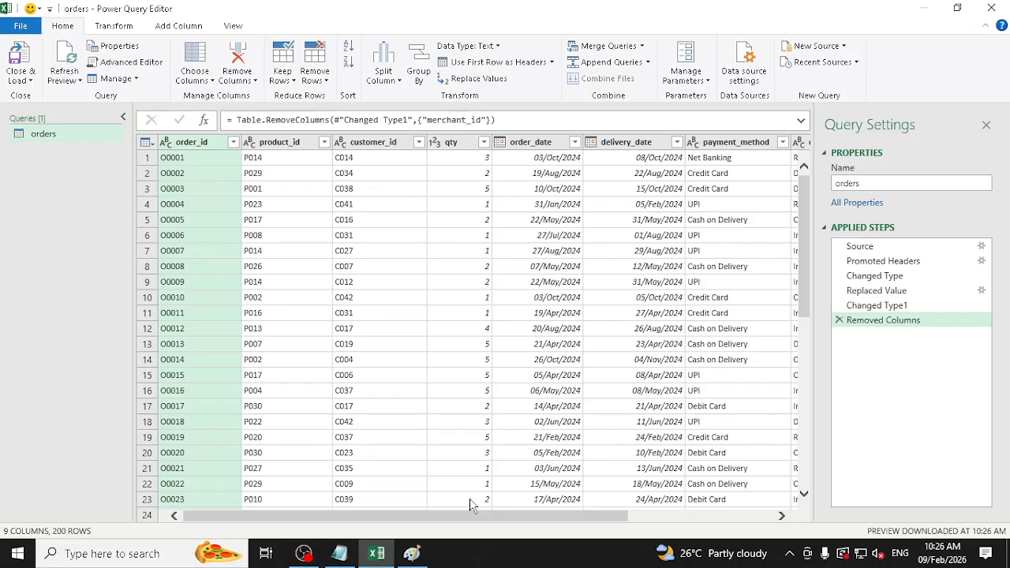
mouse_move(338, 553)
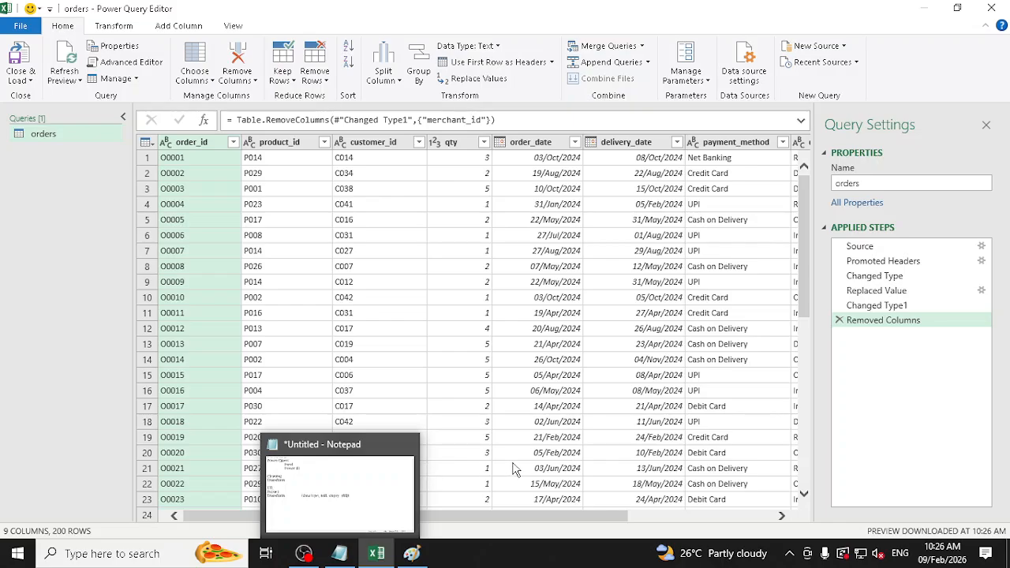
left_click_drag(614, 518, 766, 527)
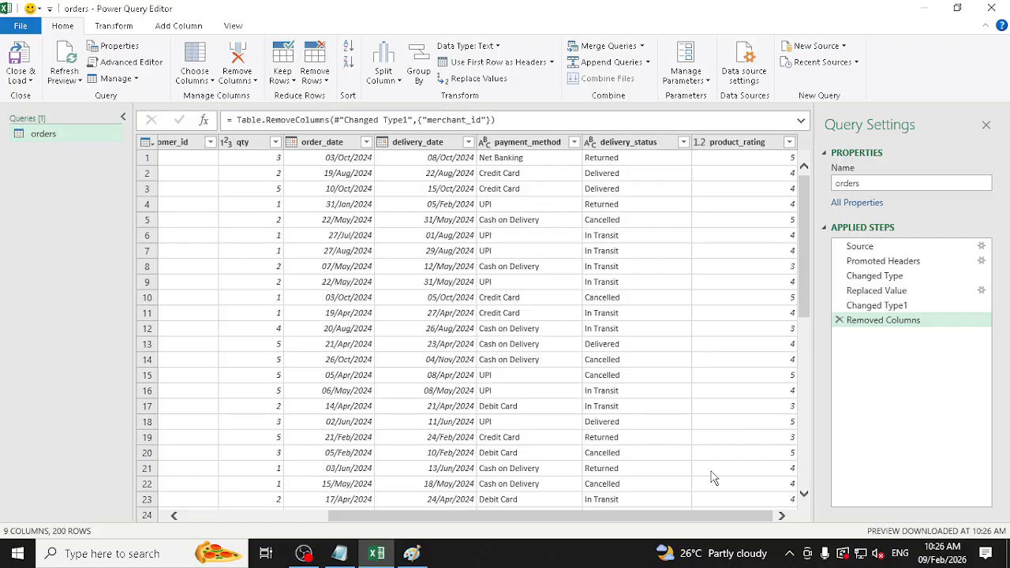
left_click_drag(676, 518, 546, 518)
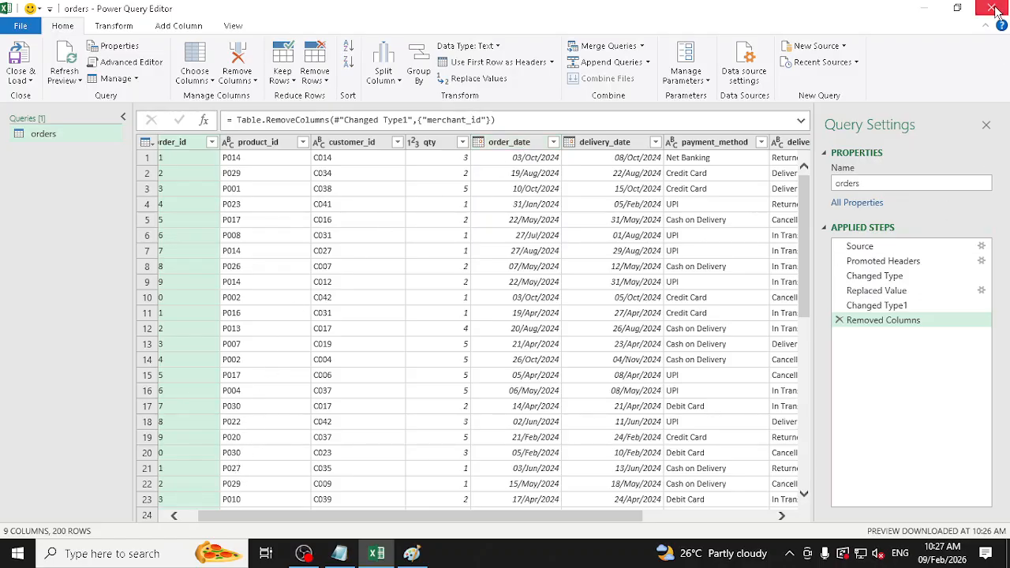
left_click(21, 79)
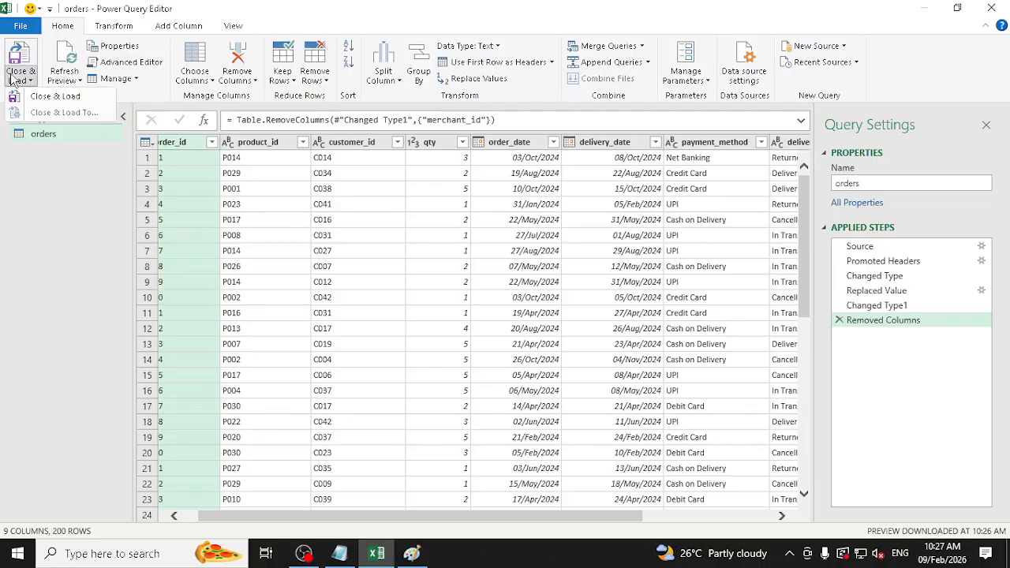
left_click(54, 96)
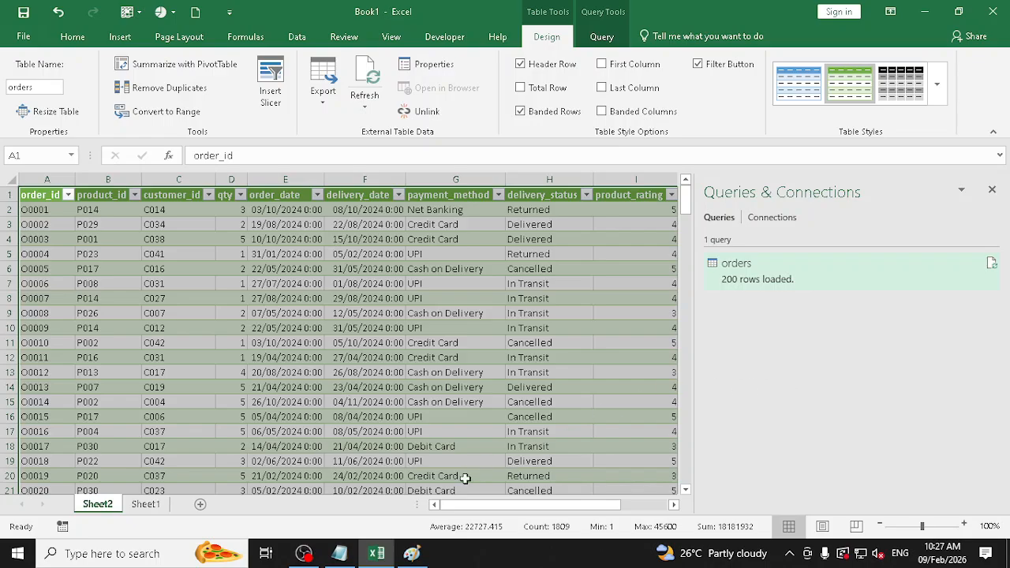
Step: Switch to Sheet1 and start a new data import from the web
left_click(146, 504)
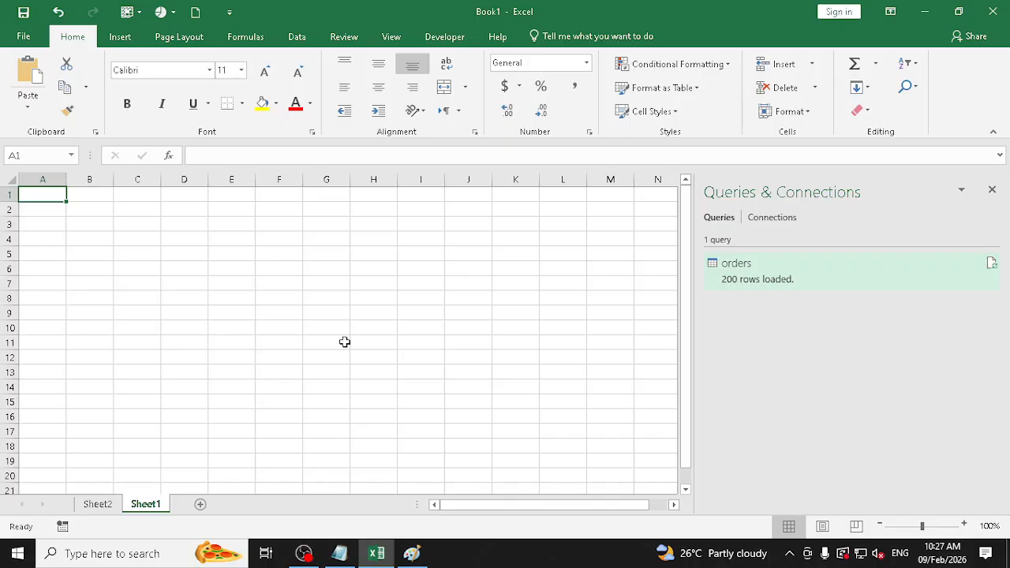
left_click(295, 37)
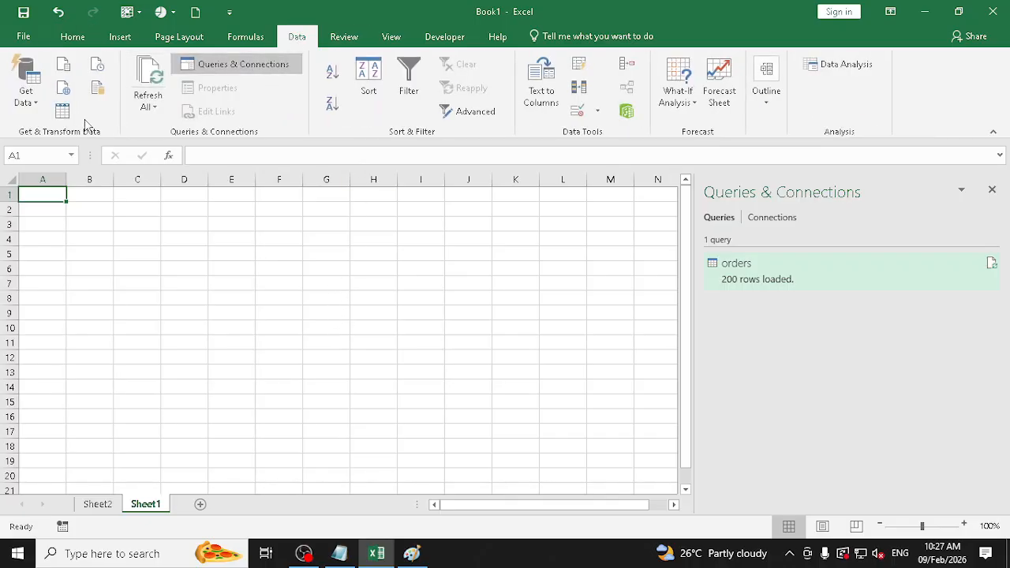
left_click(30, 106)
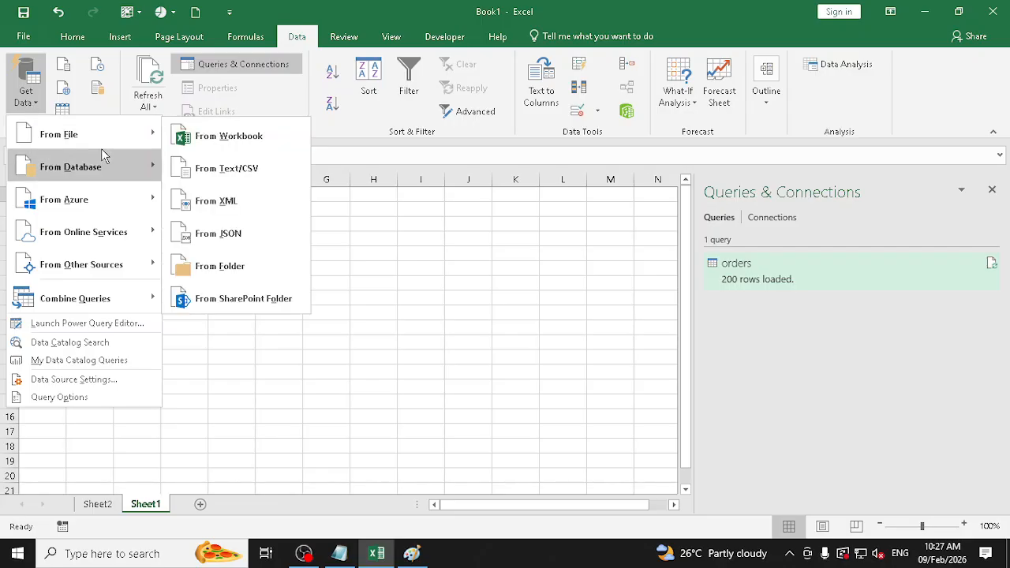
mouse_move(101, 173)
mouse_move(105, 212)
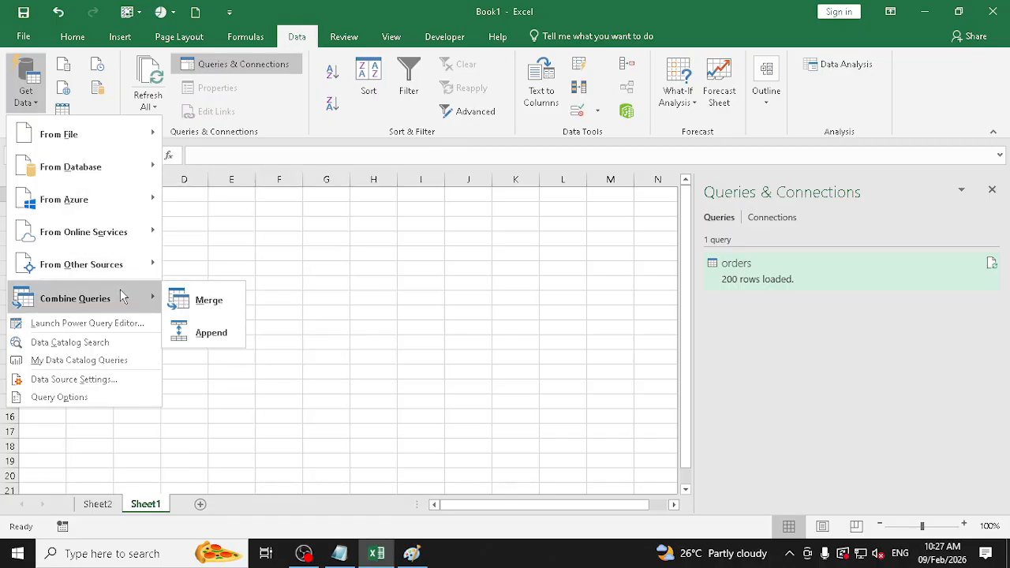
mouse_move(131, 267)
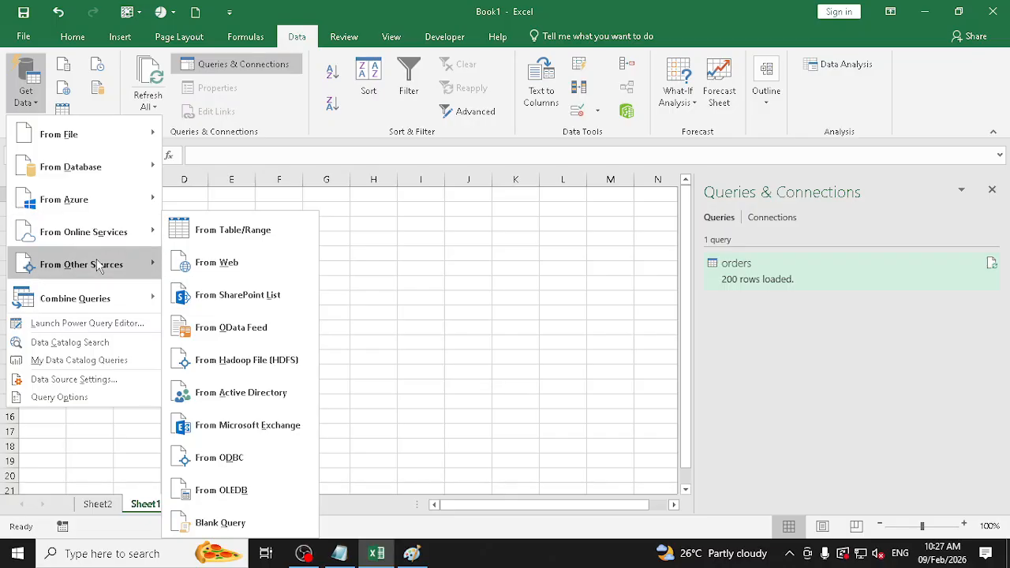
left_click(211, 272)
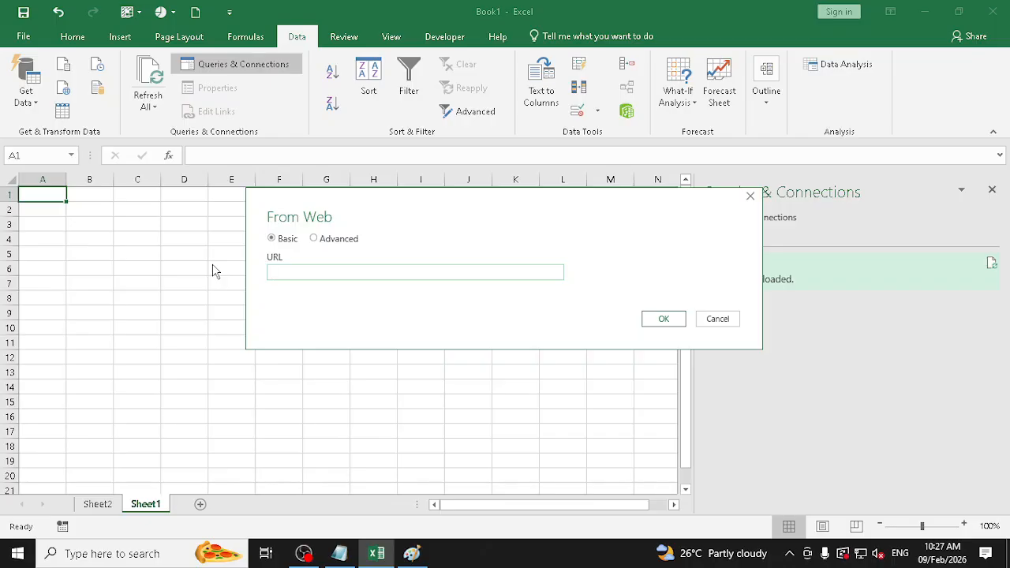
Step: Switch to Chrome, search for wikipedia, and open the English Wikipedia main page
left_click(147, 553)
type("chr")
key("Escape")
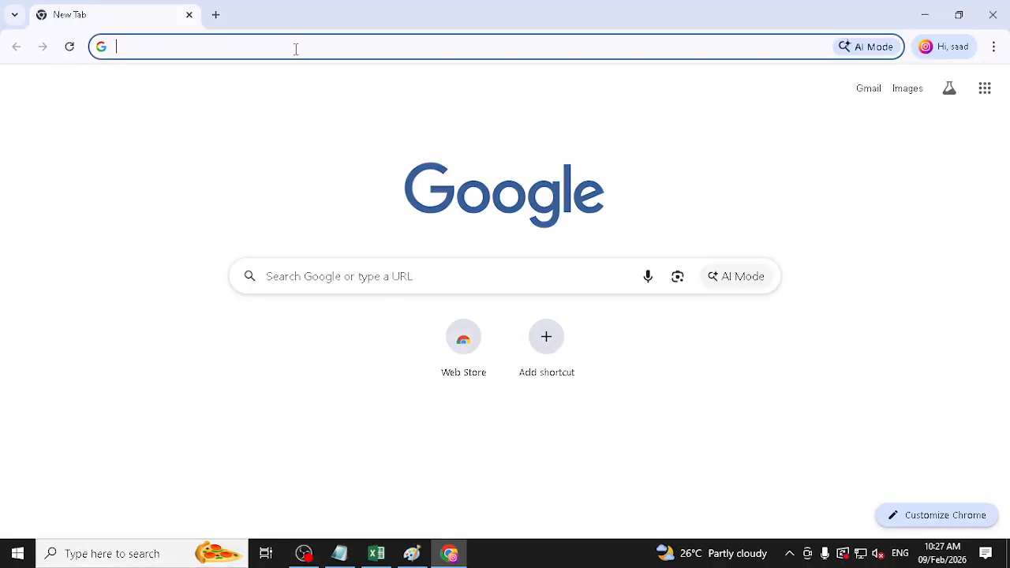
left_click(295, 46)
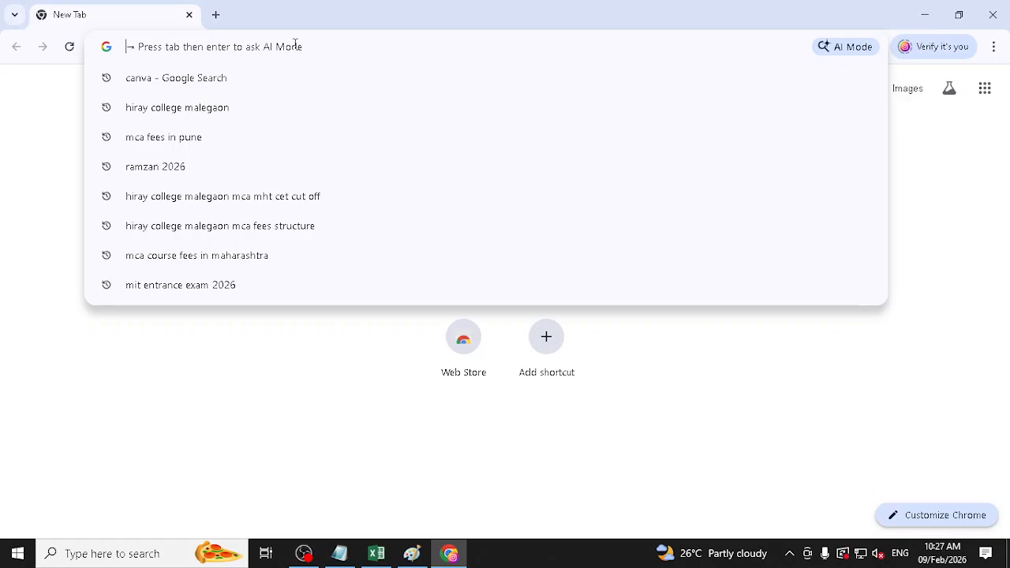
type("wik")
key("Down")
key("Return")
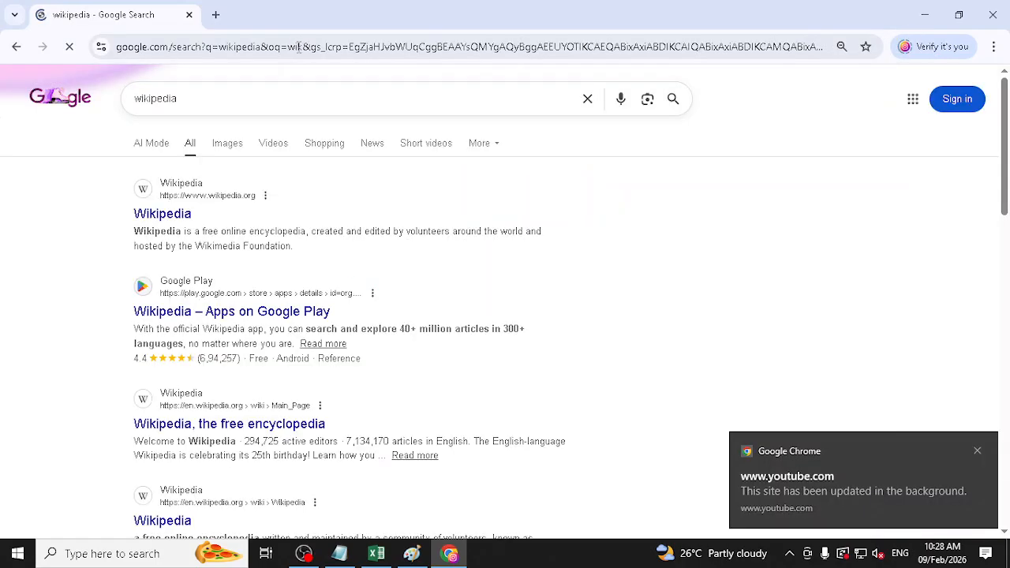
left_click(158, 217)
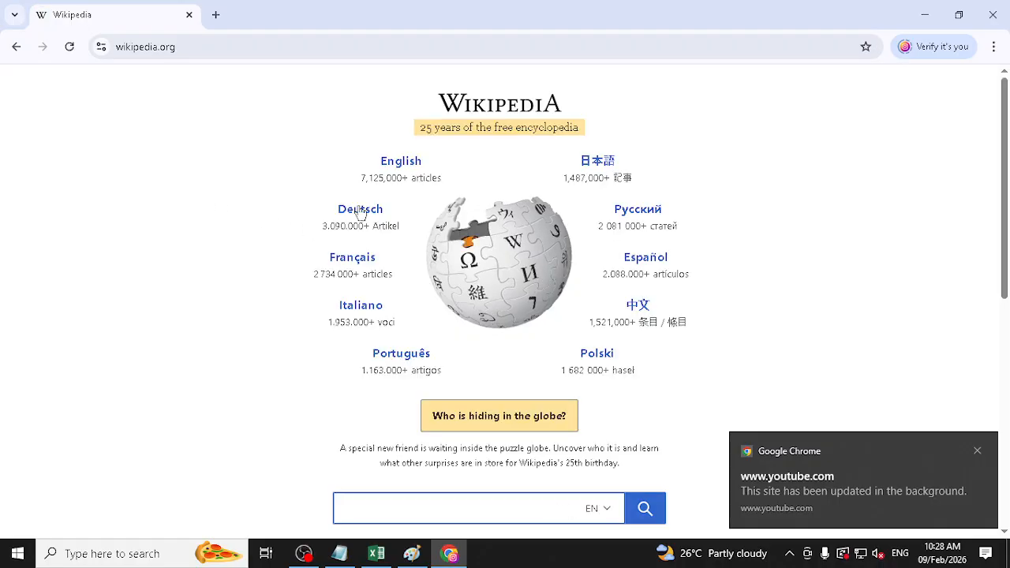
left_click(395, 162)
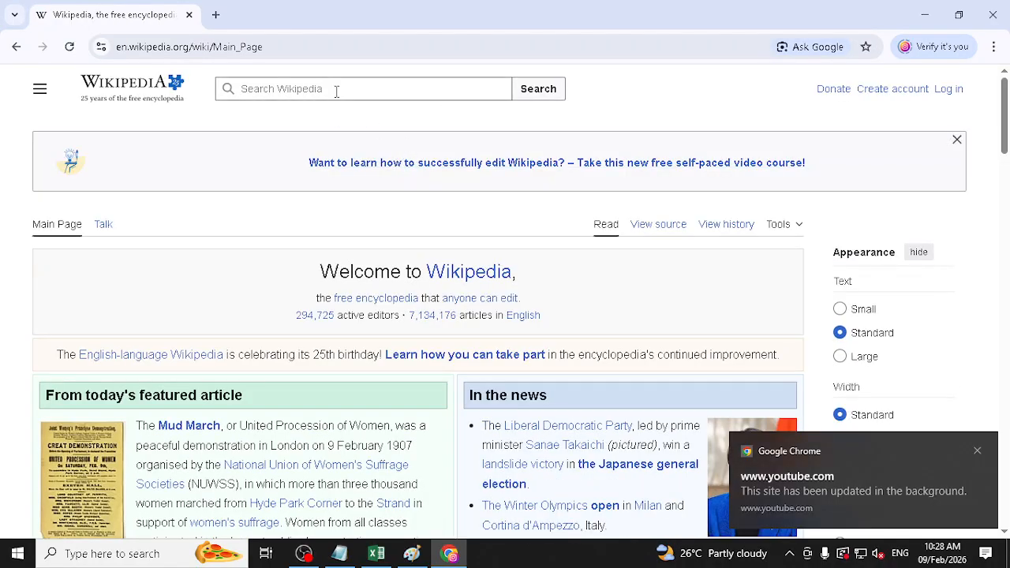
Step: Search Wikipedia for "World Economy data" and open the World economy article
left_click(336, 90)
type("World")
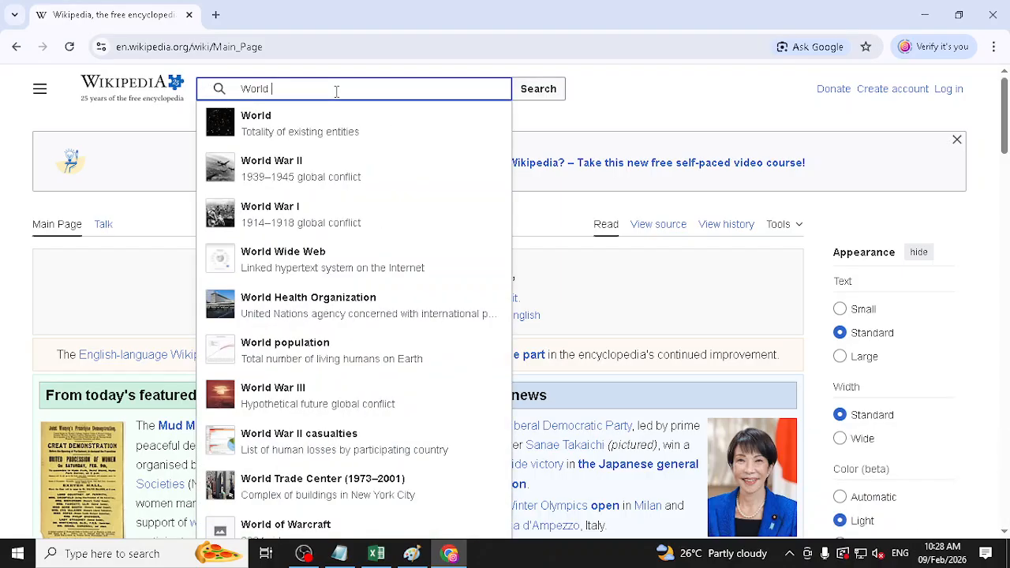
type(" Economy data")
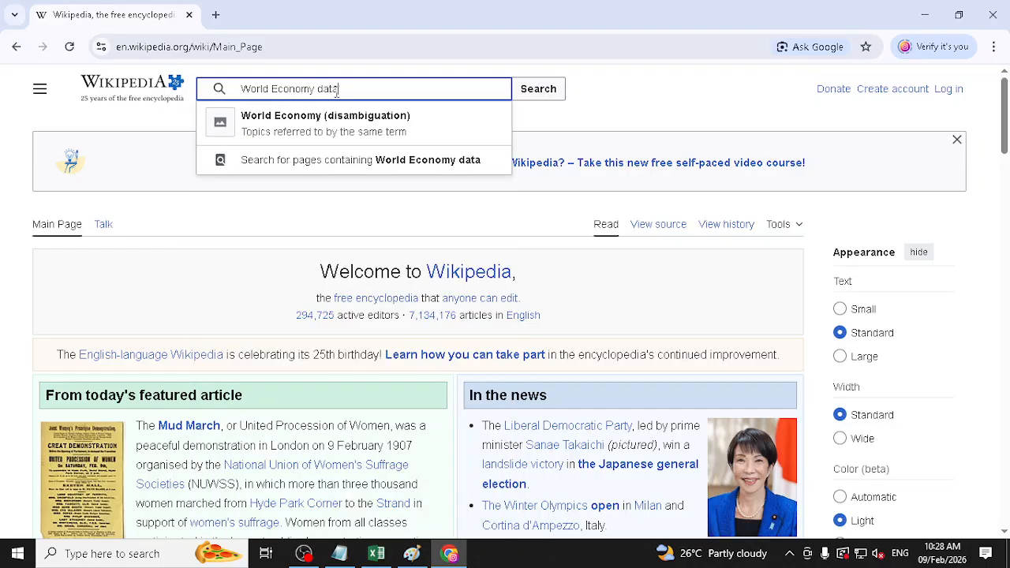
key("Return")
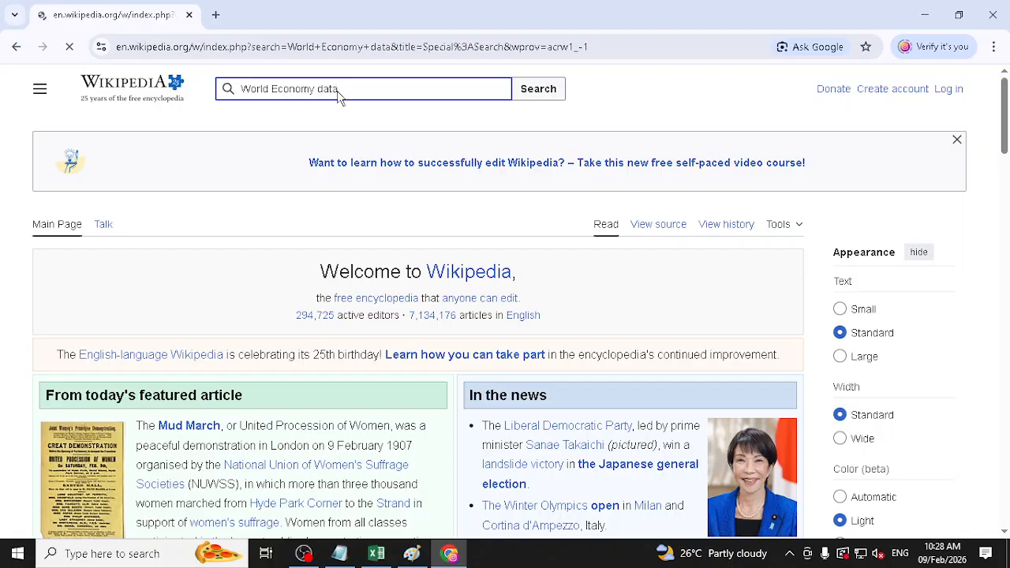
scroll(210, 323, "down", 3)
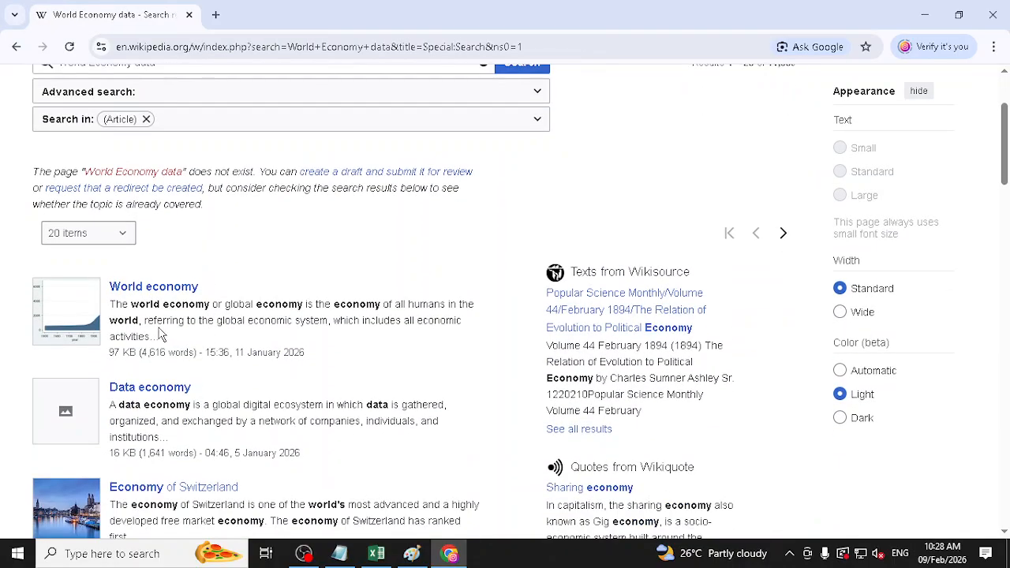
left_click(158, 288)
Step: Examine the World economy article's tables by country groups and by continent as import candidates
scroll(551, 338, "down", 4)
scroll(550, 339, "down", 20)
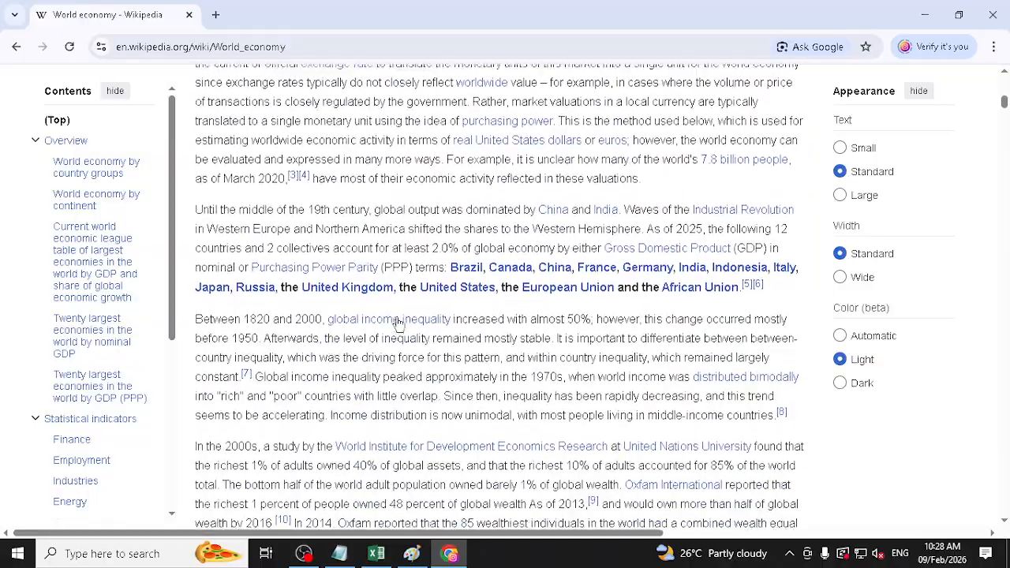
scroll(557, 311, "down", 10)
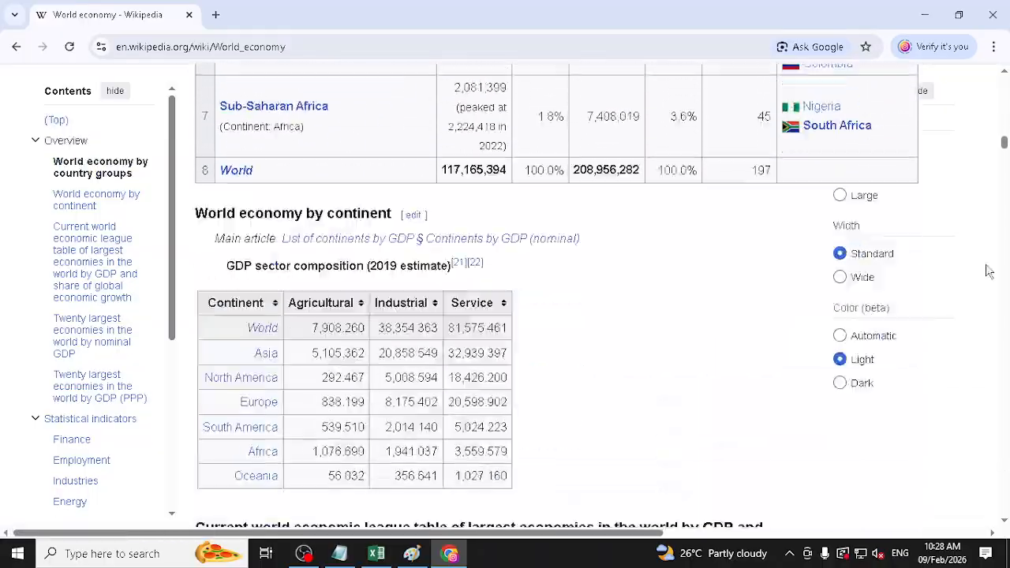
left_click_drag(1004, 149, 1005, 83)
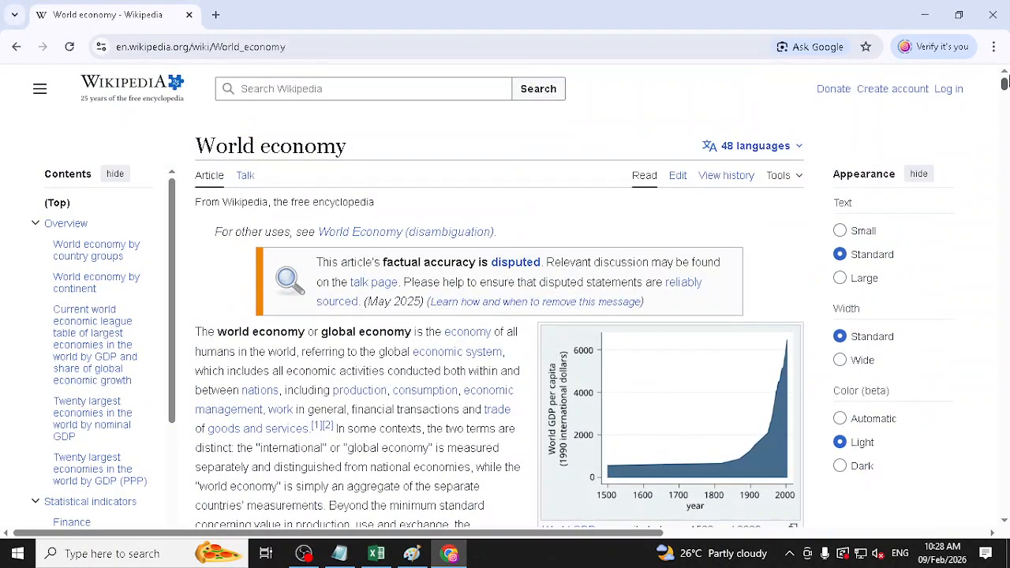
scroll(432, 278, "down", 15)
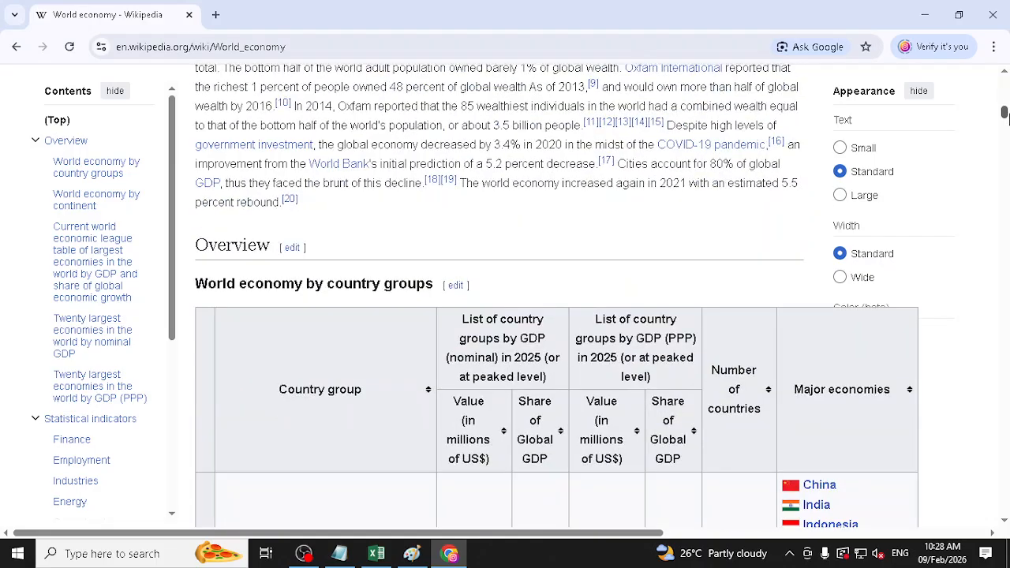
scroll(431, 278, "up", 2)
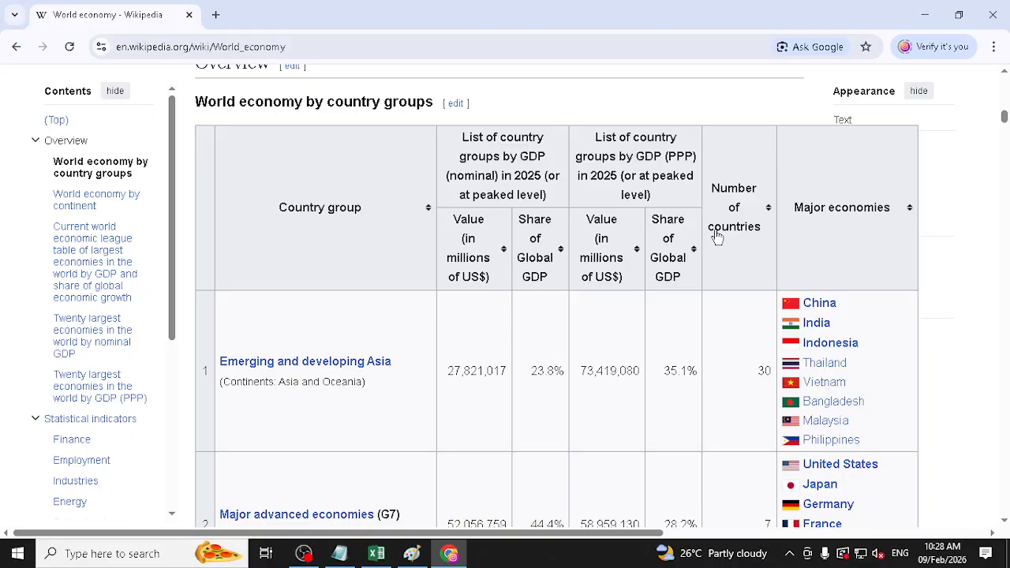
left_click_drag(1005, 118, 1005, 79)
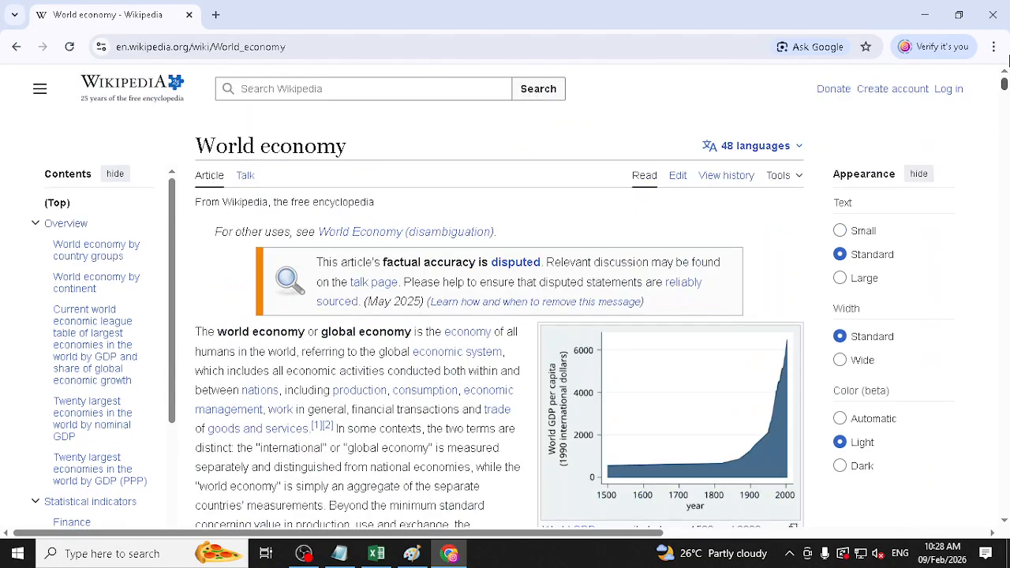
Step: Copy the World economy article's address and enter it as the web import URL in Excel
left_click(310, 47)
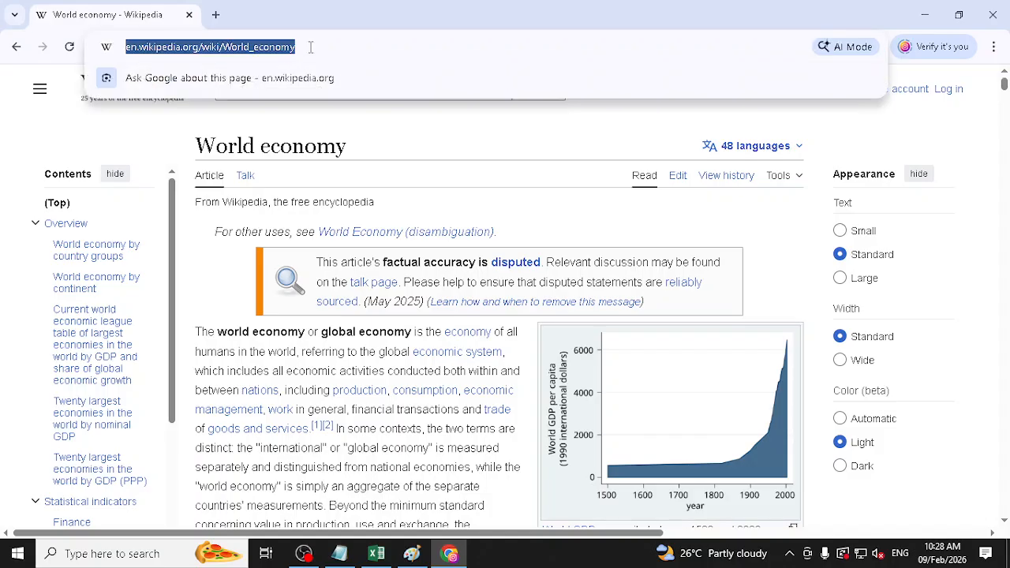
right_click(278, 49)
left_click(350, 156)
left_click(378, 546)
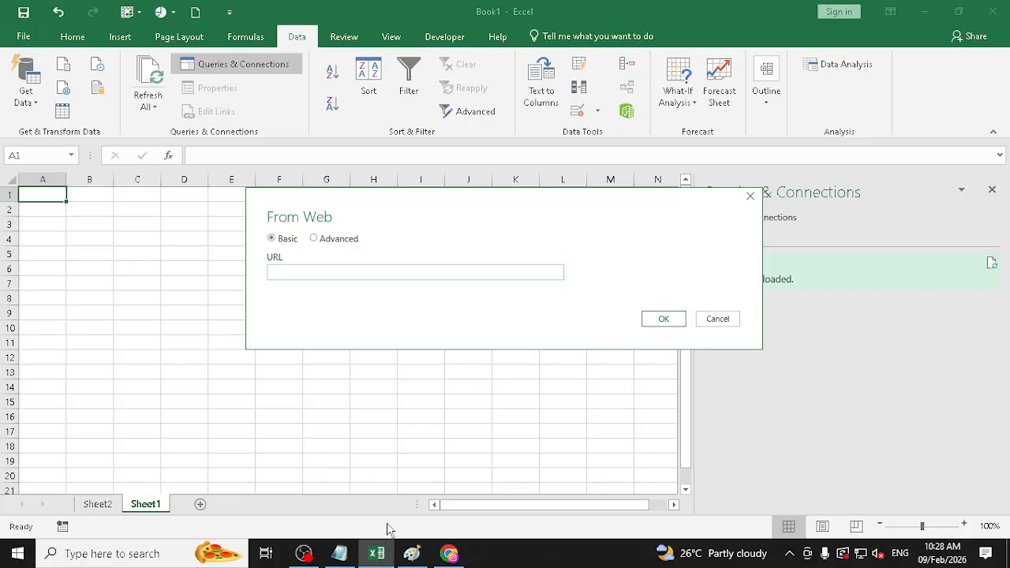
left_click(299, 271)
key("ctrl+v")
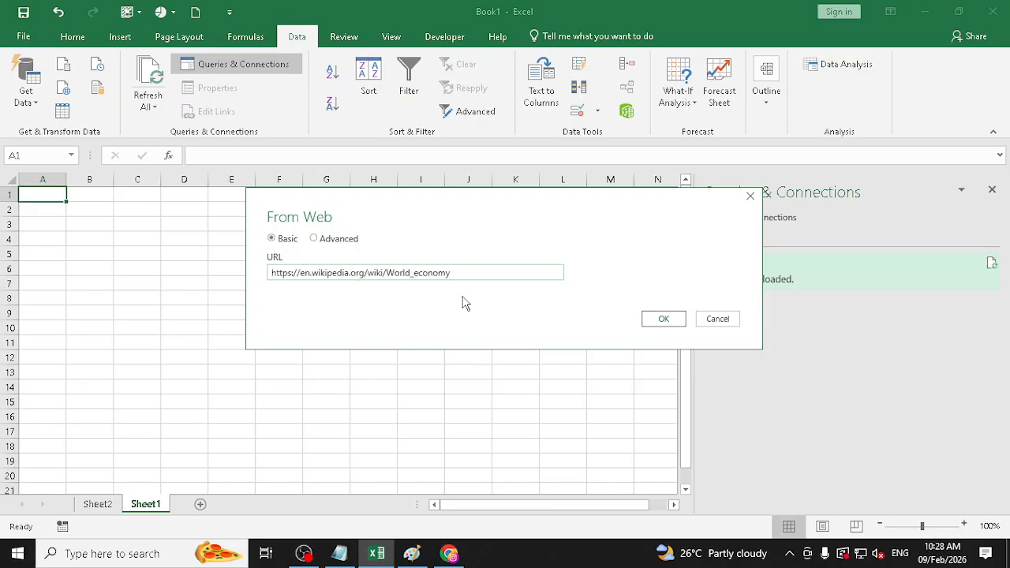
left_click(664, 323)
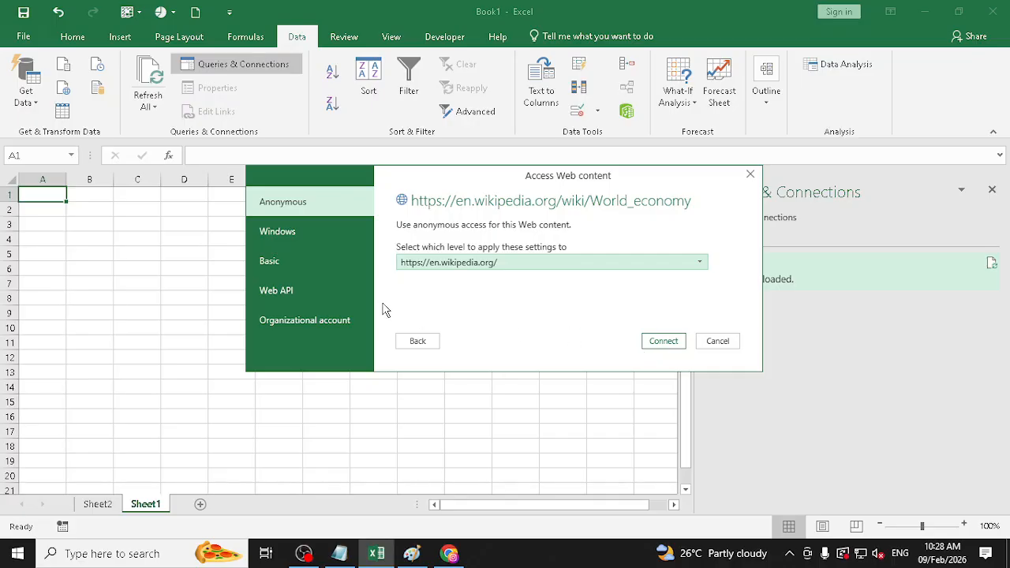
left_click(670, 342)
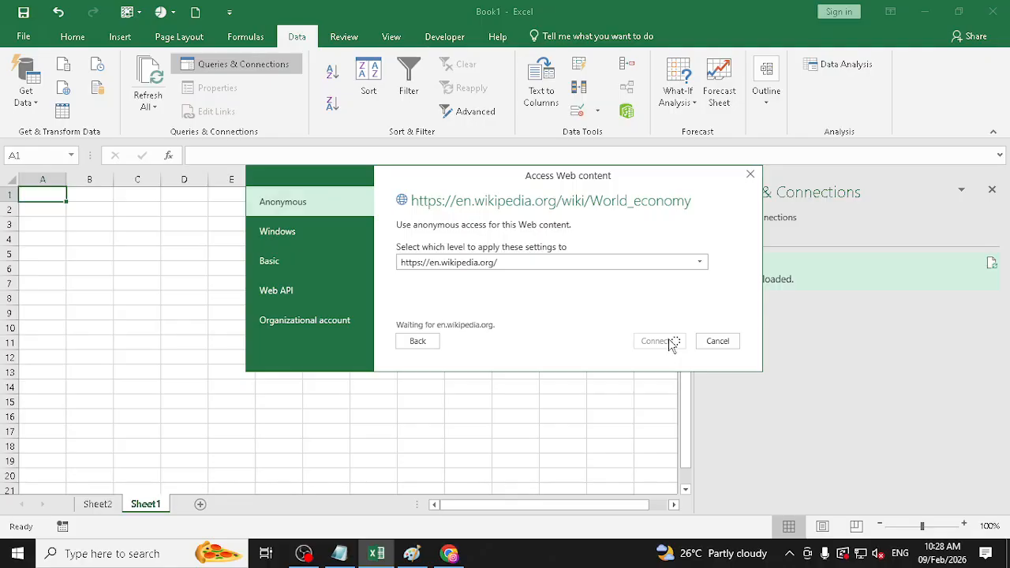
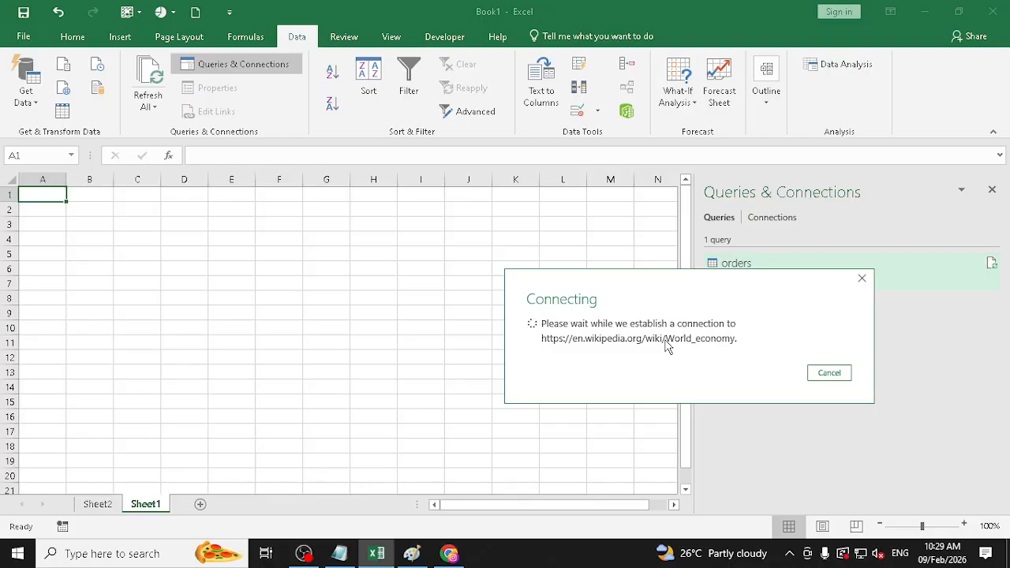
Step: Switch to Chrome, examine the World economy by country groups table in the Wikipedia article, and return to Excel
left_click(449, 554)
scroll(370, 297, "down", 2)
scroll(370, 298, "down", 20)
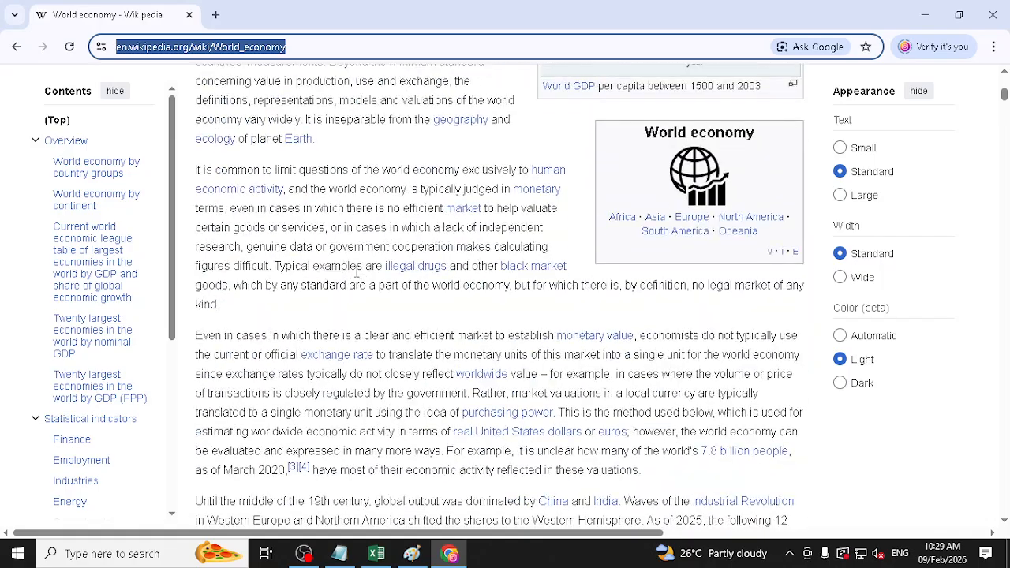
scroll(384, 315, "up", 1)
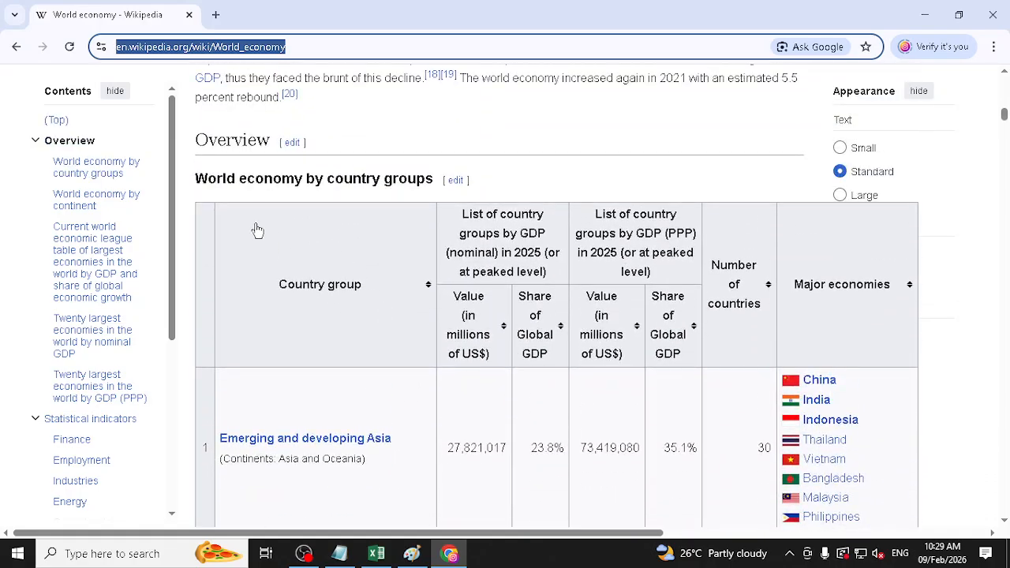
left_click_drag(198, 218, 637, 292)
scroll(842, 382, "down", 2)
scroll(841, 381, "down", 3)
scroll(849, 413, "up", 1)
scroll(668, 345, "down", 3)
scroll(733, 372, "down", 8)
scroll(681, 314, "up", 5)
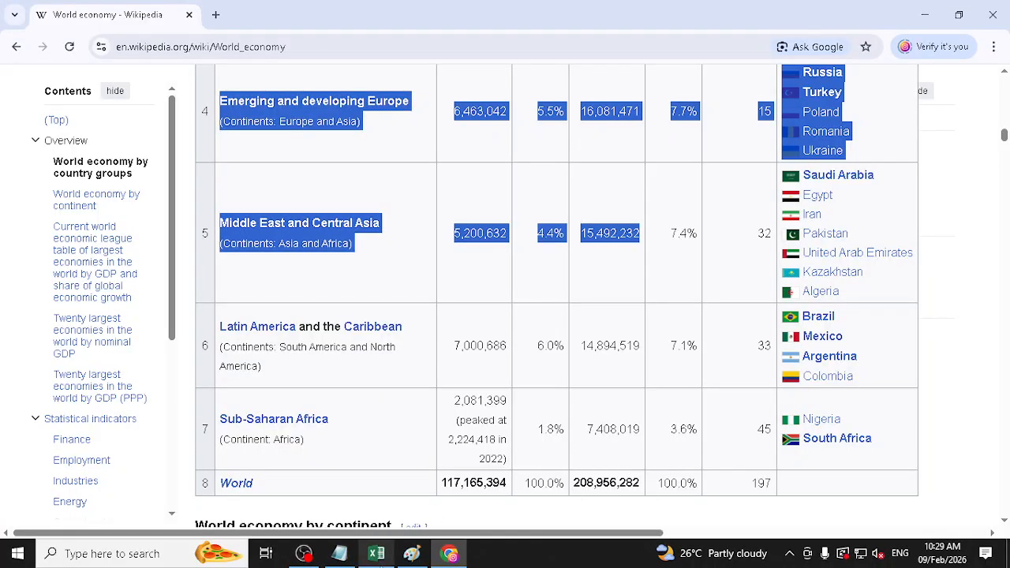
left_click(377, 554)
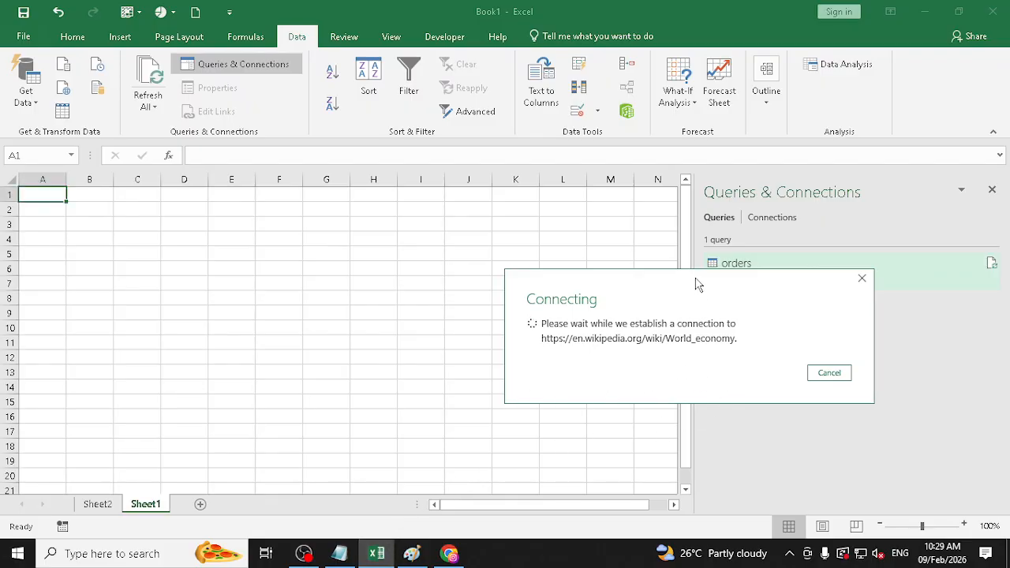
left_click_drag(697, 281, 652, 277)
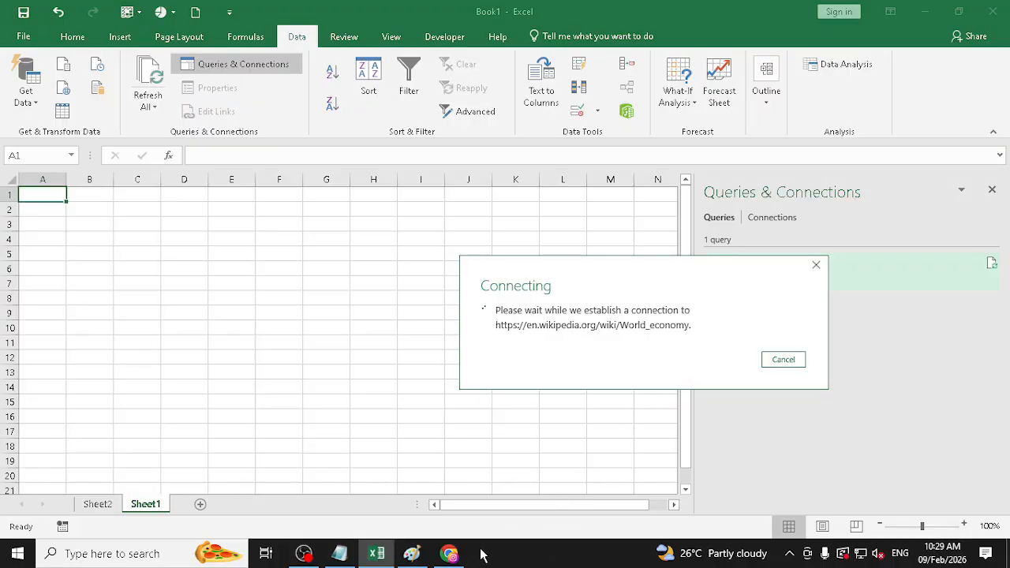
left_click(448, 554)
left_click_drag(1005, 146, 1005, 75)
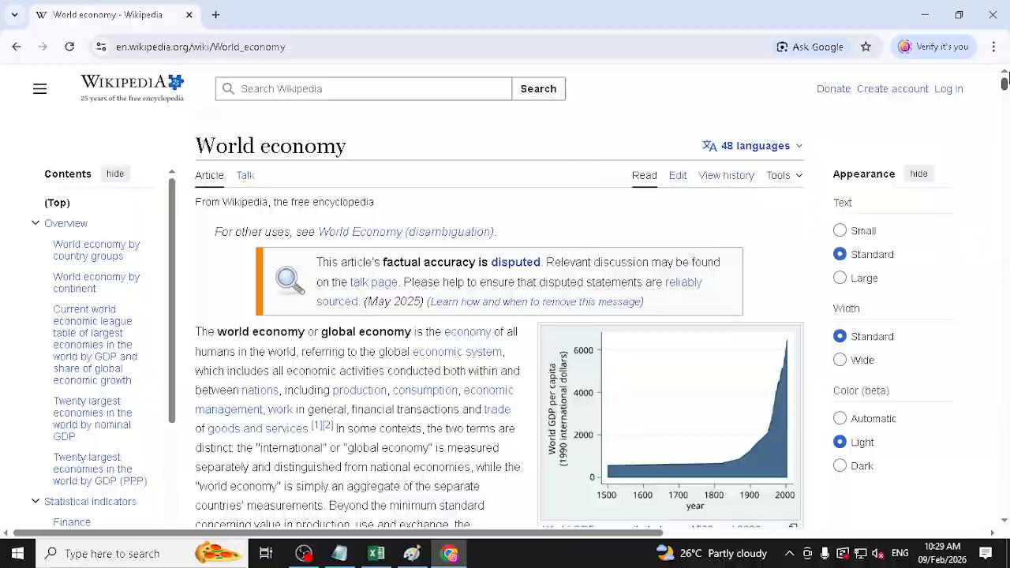
left_click(933, 19)
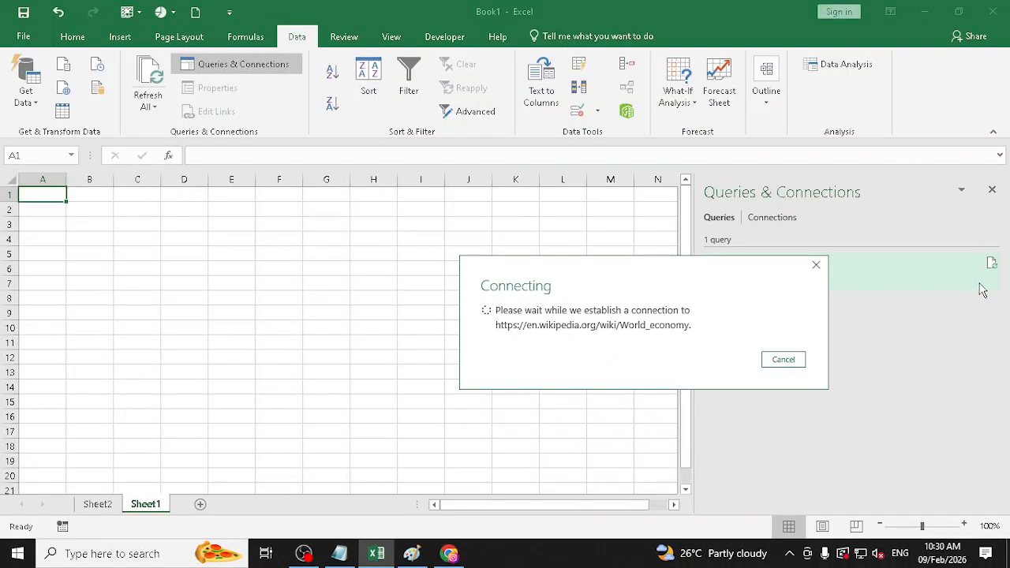
left_click(304, 553)
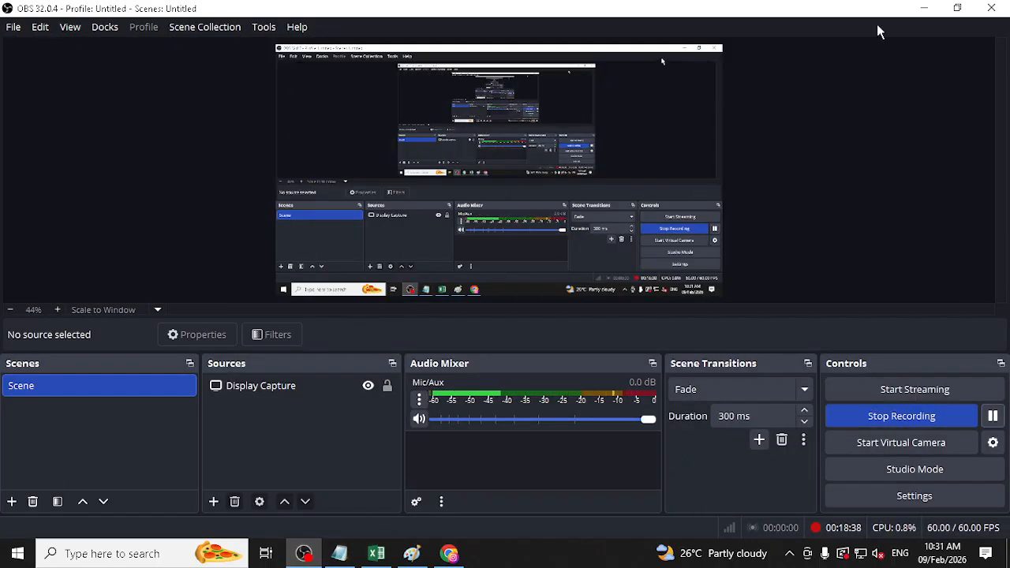
left_click(924, 10)
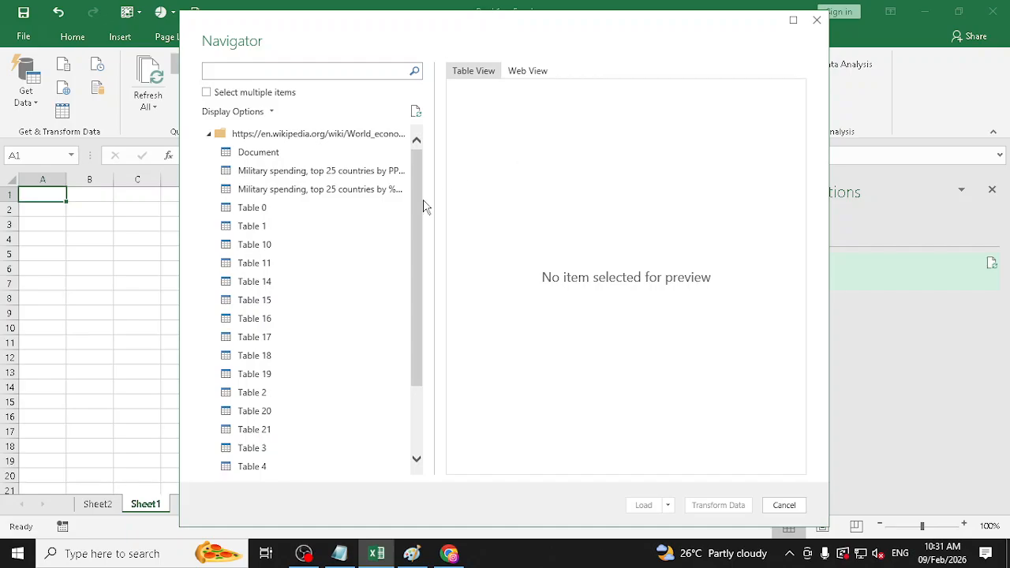
Step: Preview the Document item and the two top 25 military spending tables found on the Wikipedia page
left_click_drag(421, 205, 295, 169)
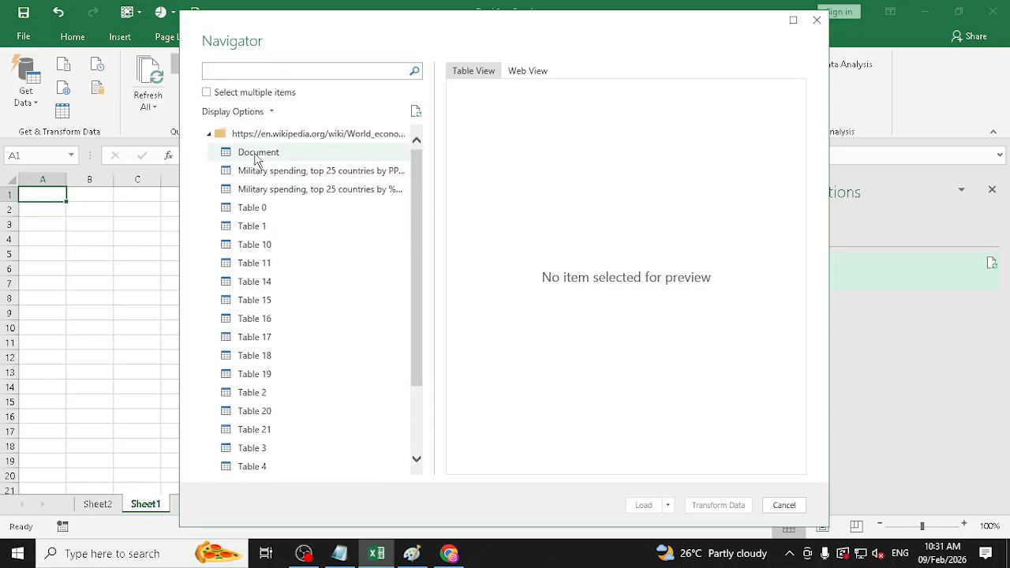
left_click(305, 154)
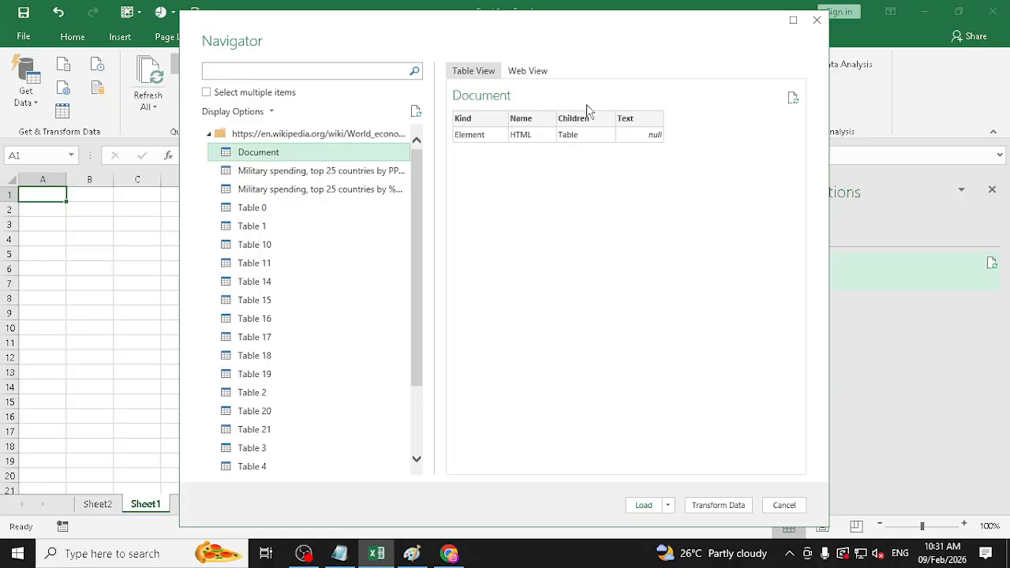
left_click(344, 172)
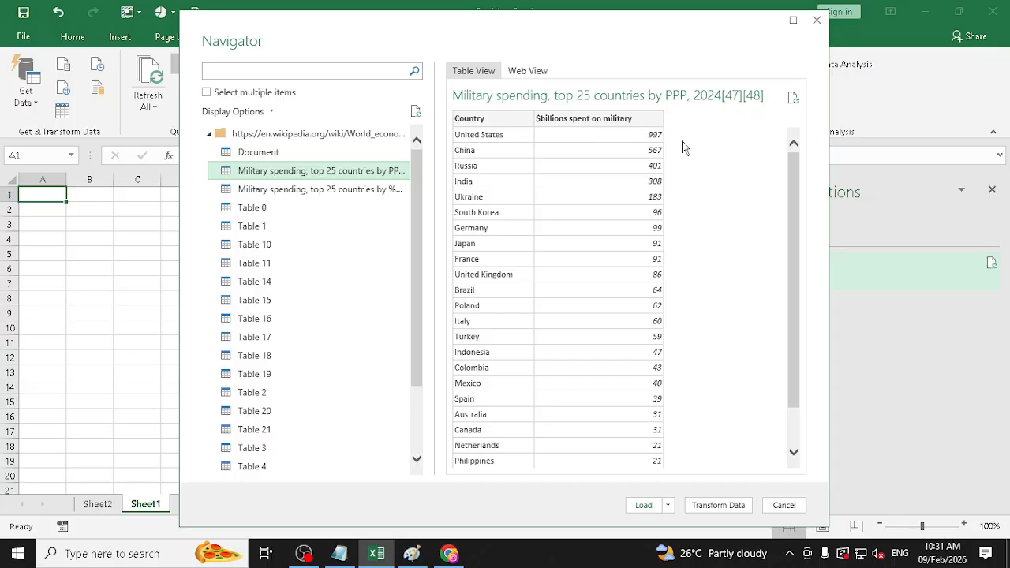
left_click(344, 194)
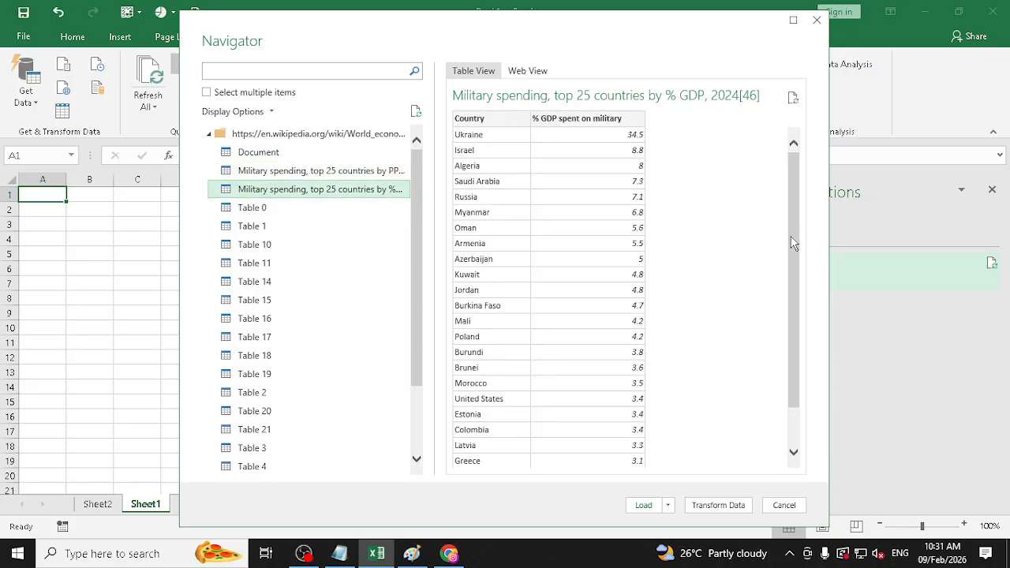
Step: Preview Table 0, Table 1, Table 10, Table 11 and Table 14, looking across the year columns of Table 10
left_click(272, 211)
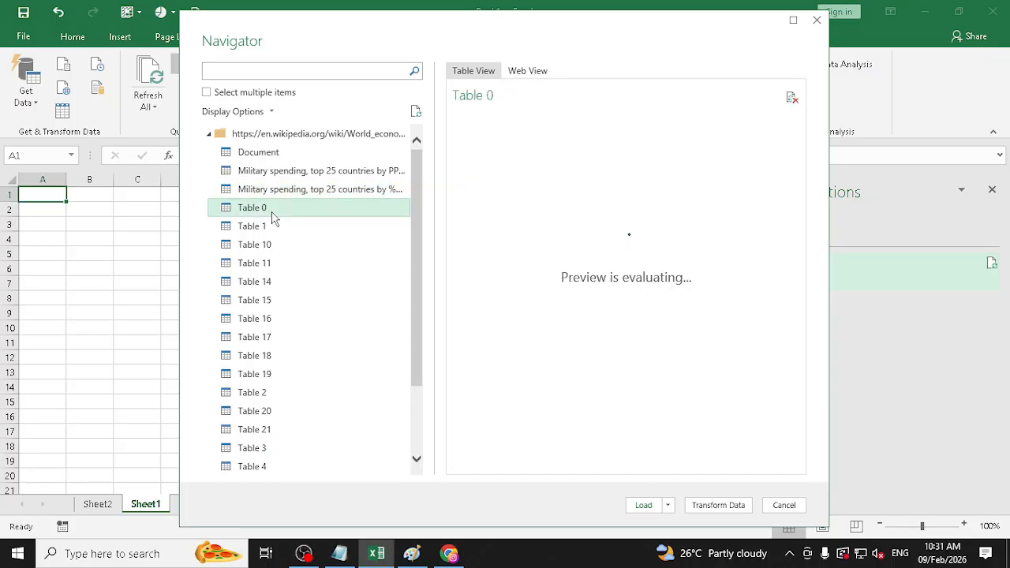
left_click(271, 227)
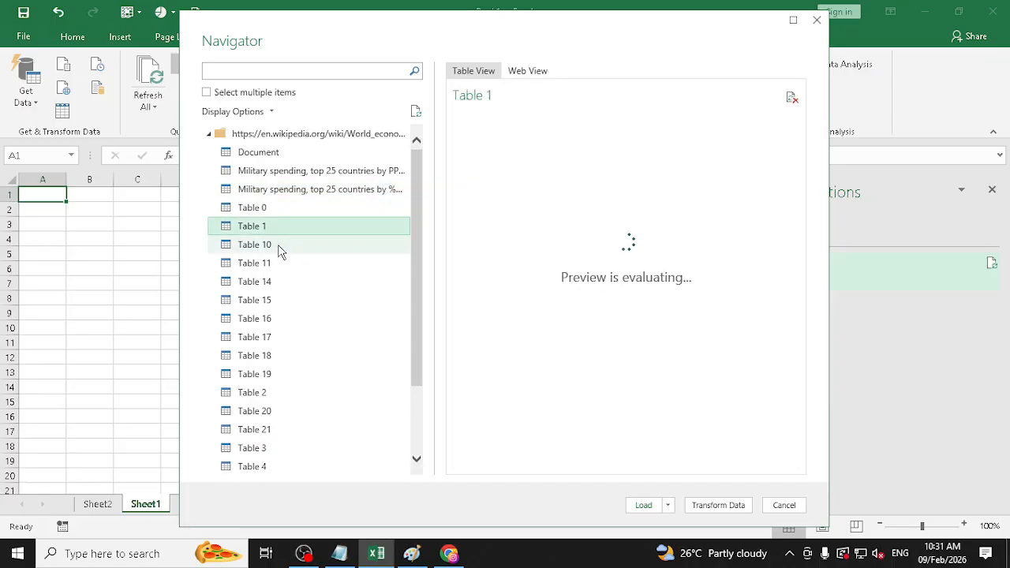
left_click(281, 249)
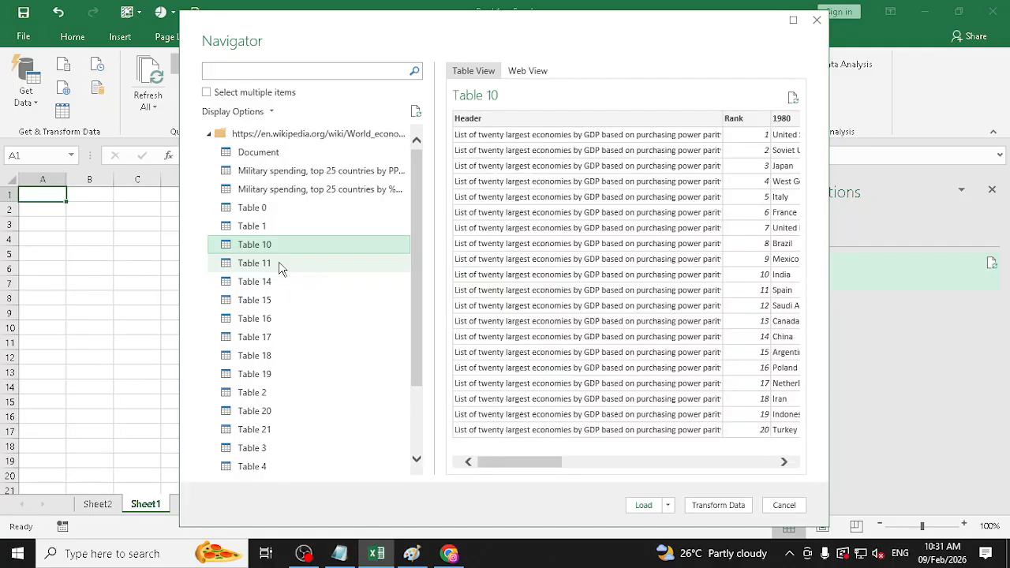
left_click(280, 266)
left_click(272, 247)
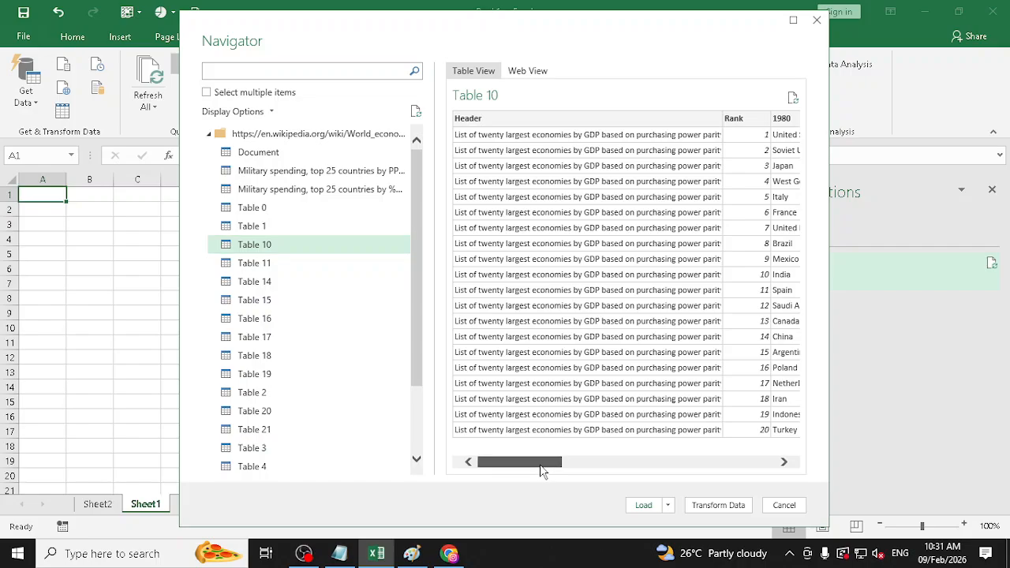
left_click_drag(542, 468, 498, 467)
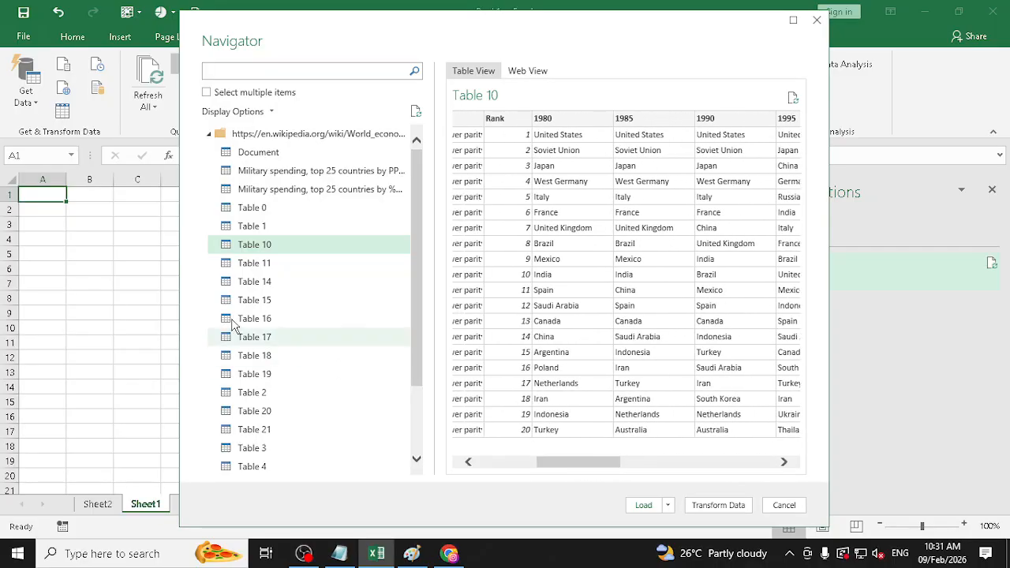
left_click(253, 266)
left_click(263, 282)
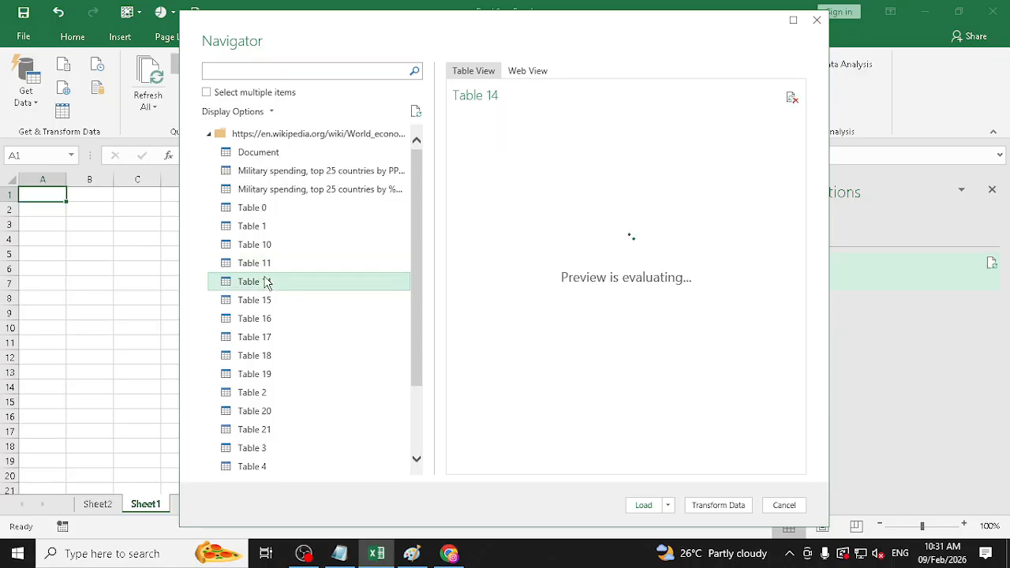
left_click_drag(604, 463, 461, 430)
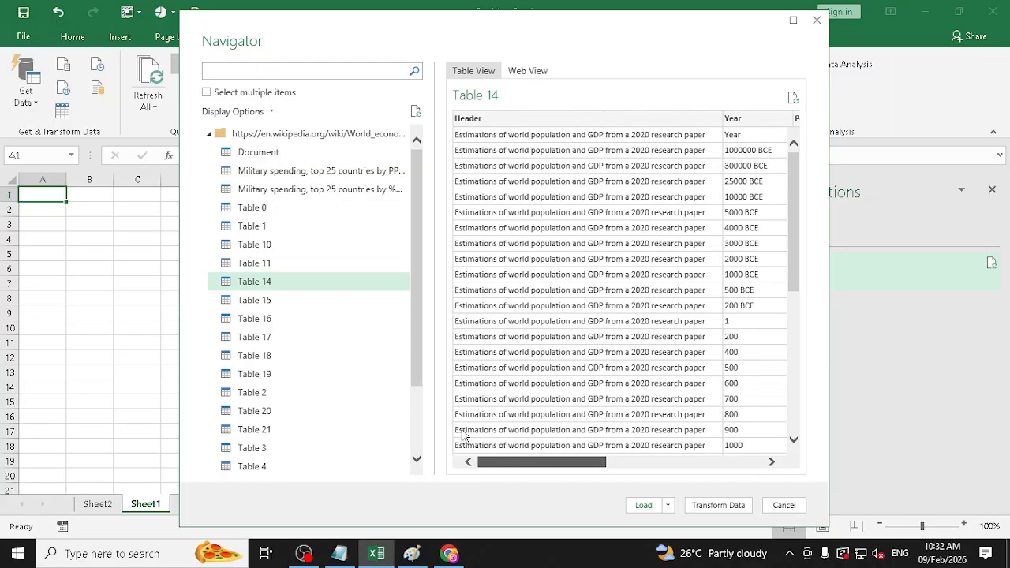
Step: Compare the previews of Table 15 and Table 16, and open Table 15 for transformation in the Power Query Editor
left_click(237, 301)
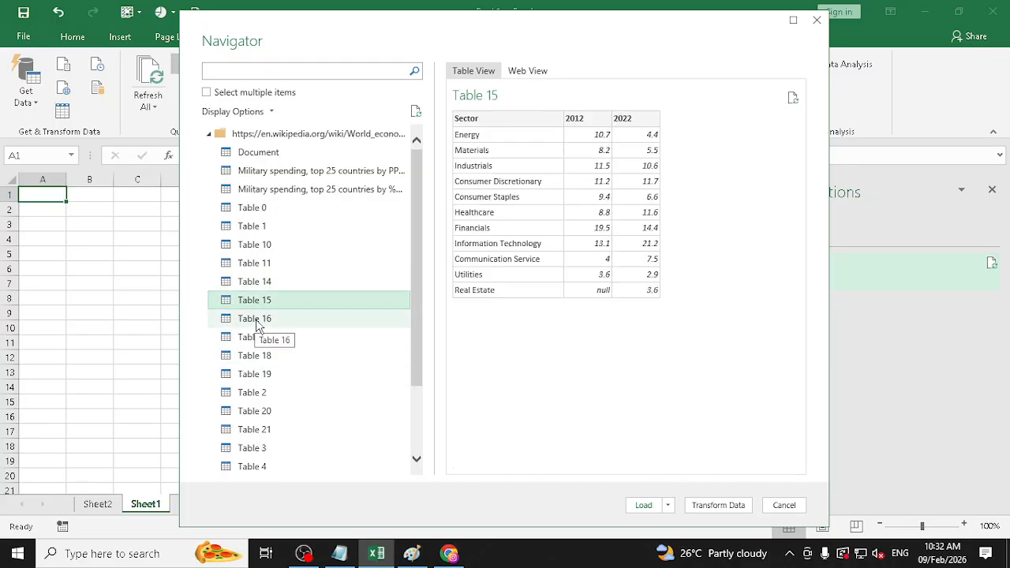
left_click(256, 320)
left_click(262, 305)
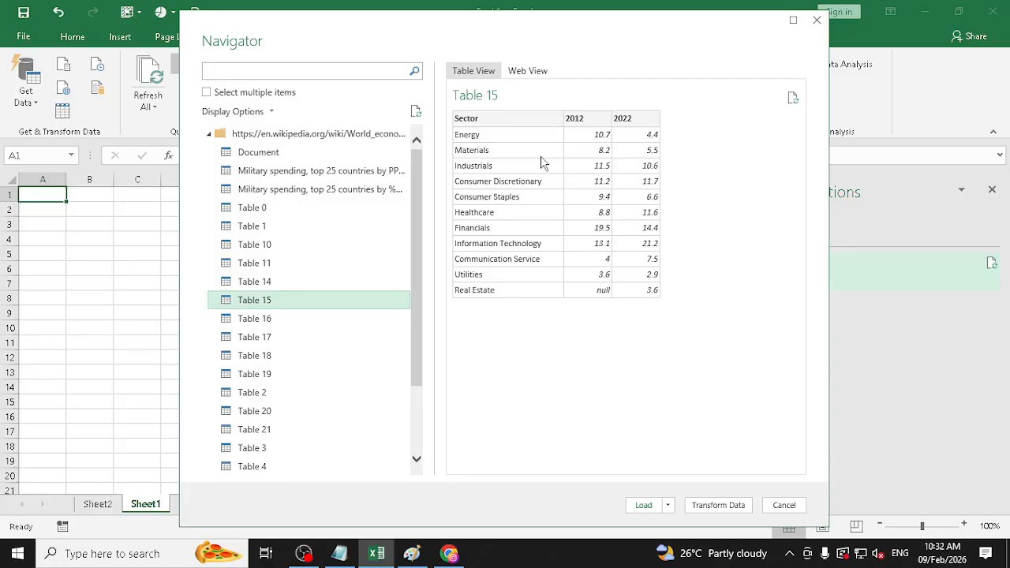
left_click(714, 506)
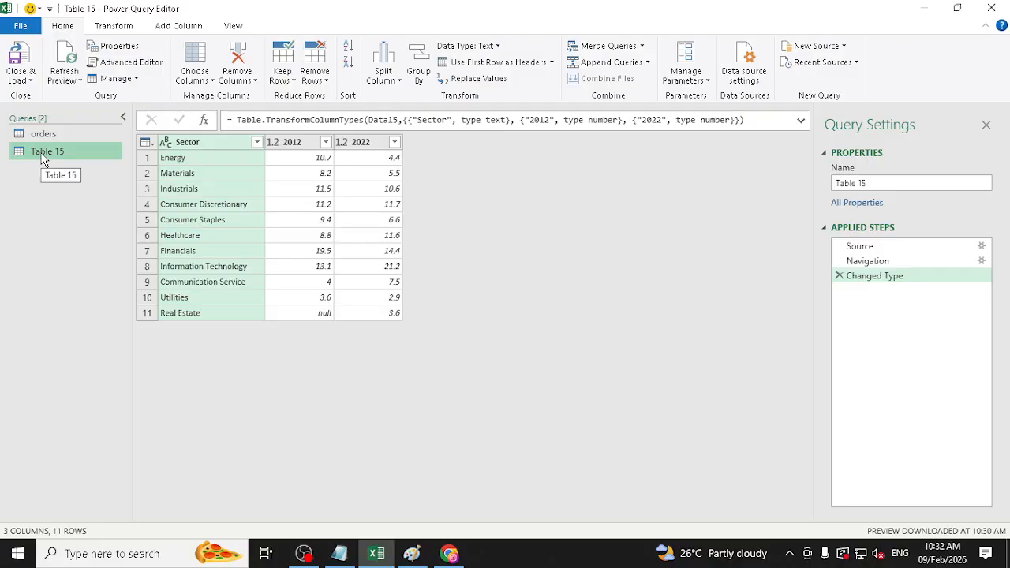
Step: Review the data at the Source, Navigation and Changed Type applied steps of the Table 15 query
left_click(871, 262)
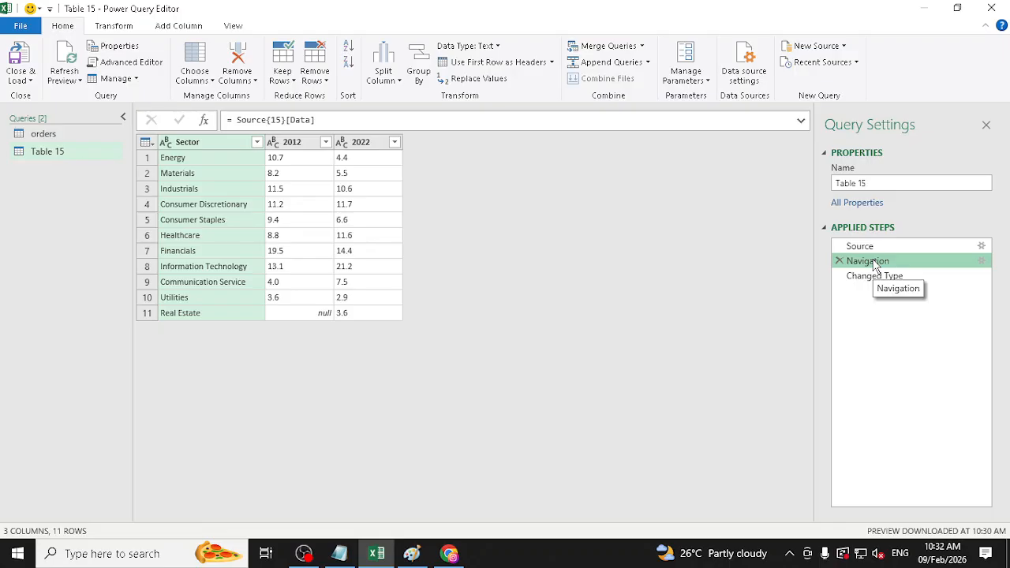
left_click(876, 276)
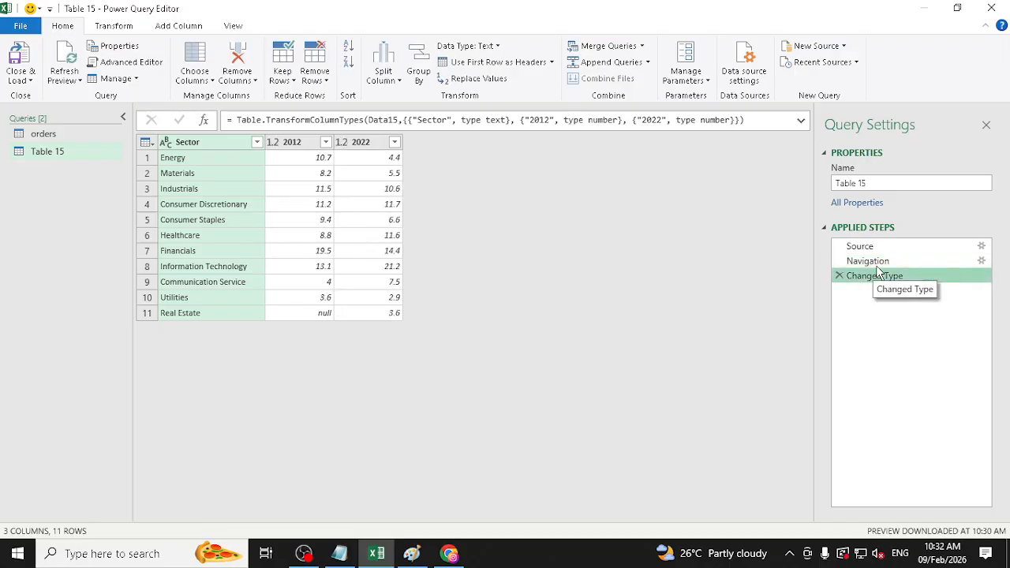
left_click(879, 267)
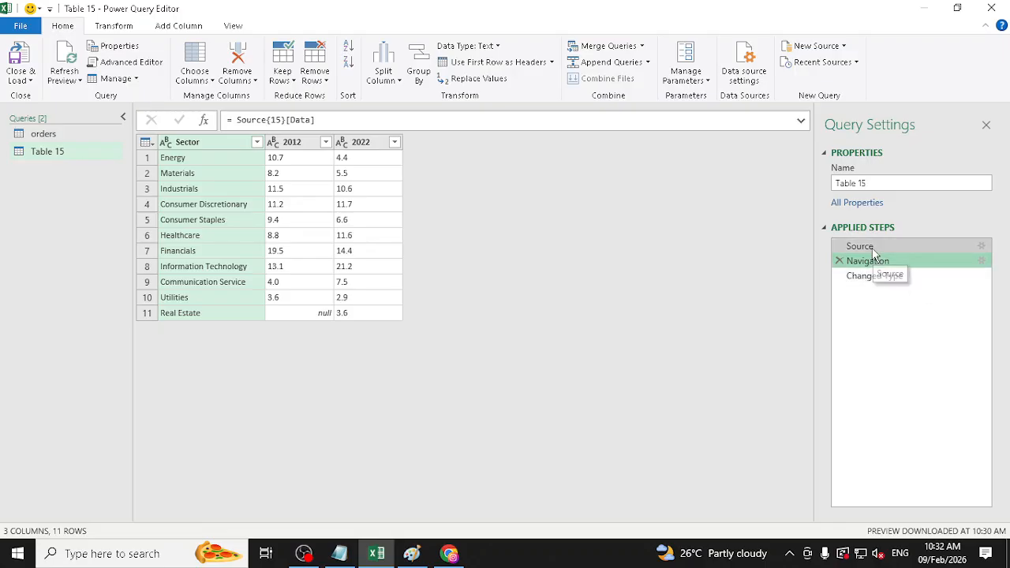
left_click(872, 248)
left_click(872, 261)
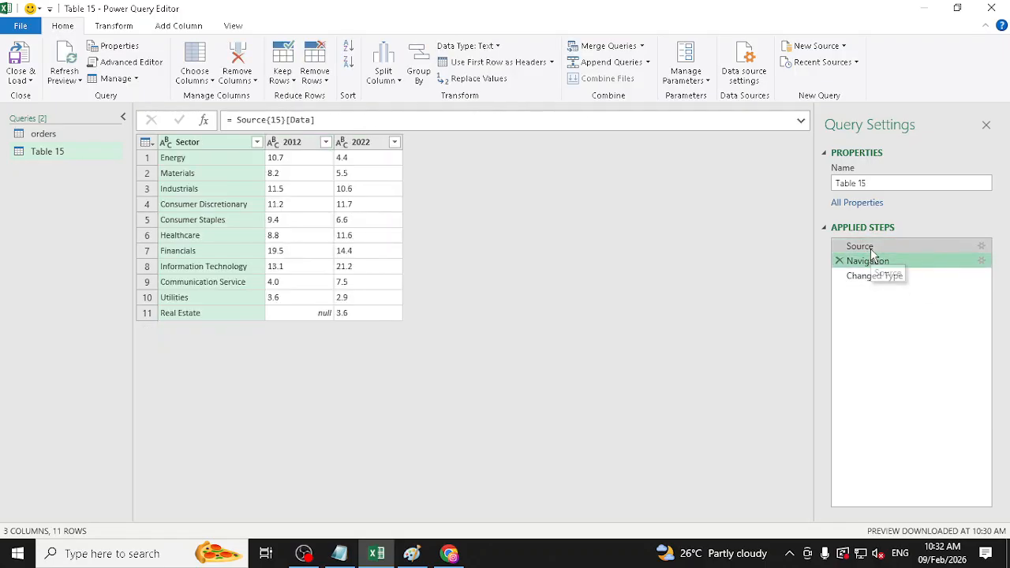
Step: Examine the table at the Source, Navigation and Changed Type applied steps to compare the data before and after type conversion
left_click(862, 247)
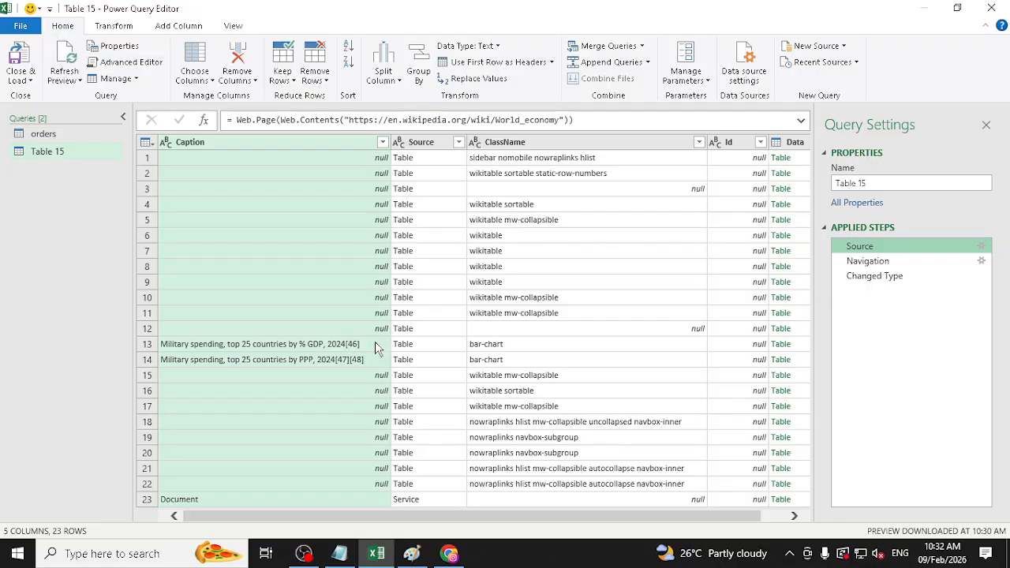
left_click(869, 262)
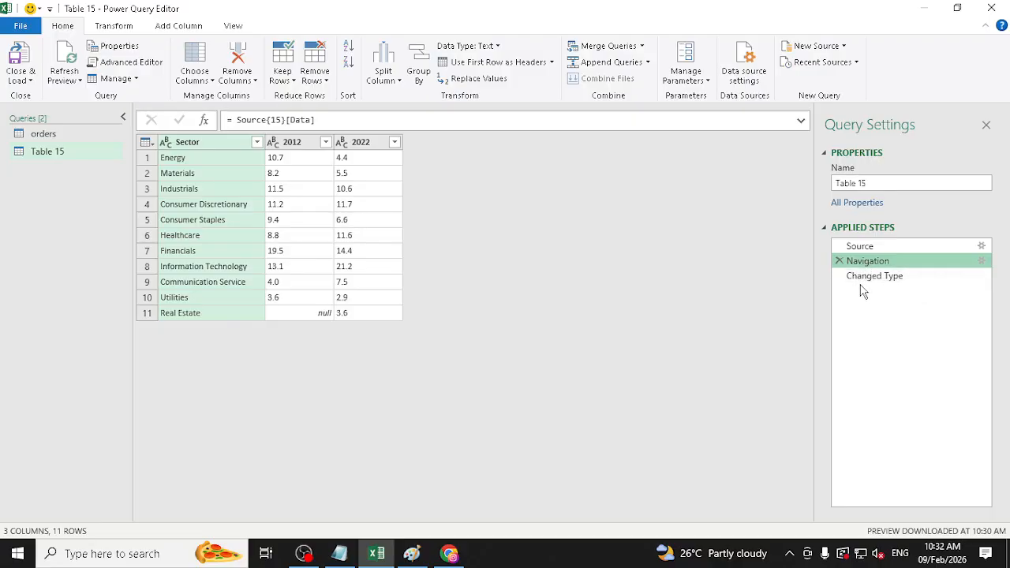
left_click(873, 280)
left_click(871, 263)
left_click(873, 278)
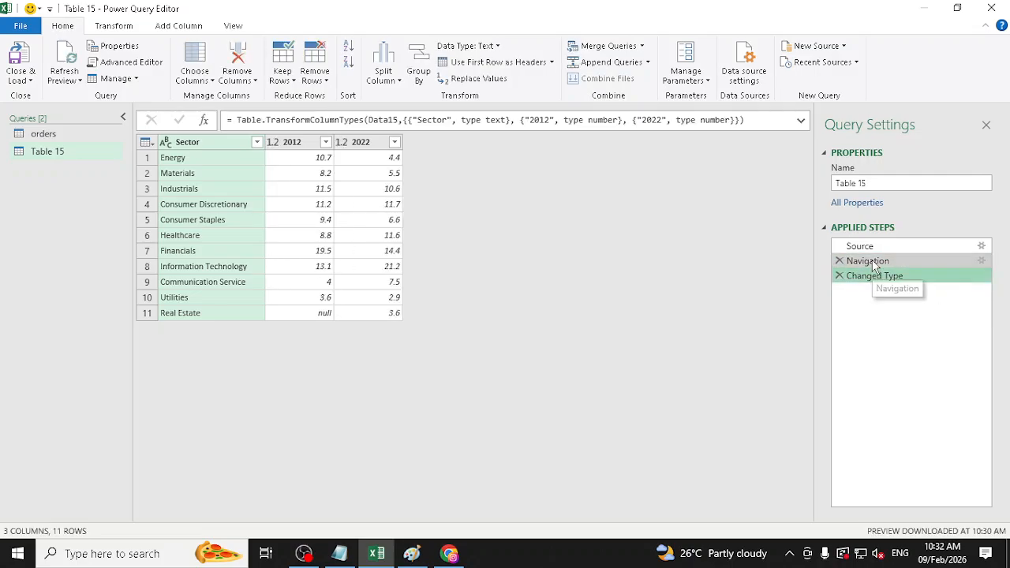
left_click(871, 262)
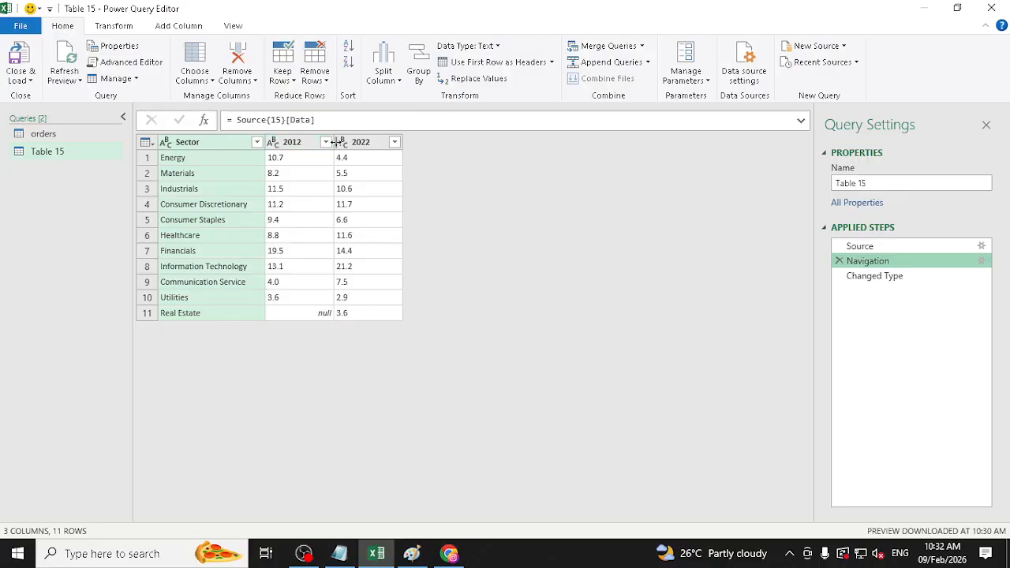
left_click(874, 278)
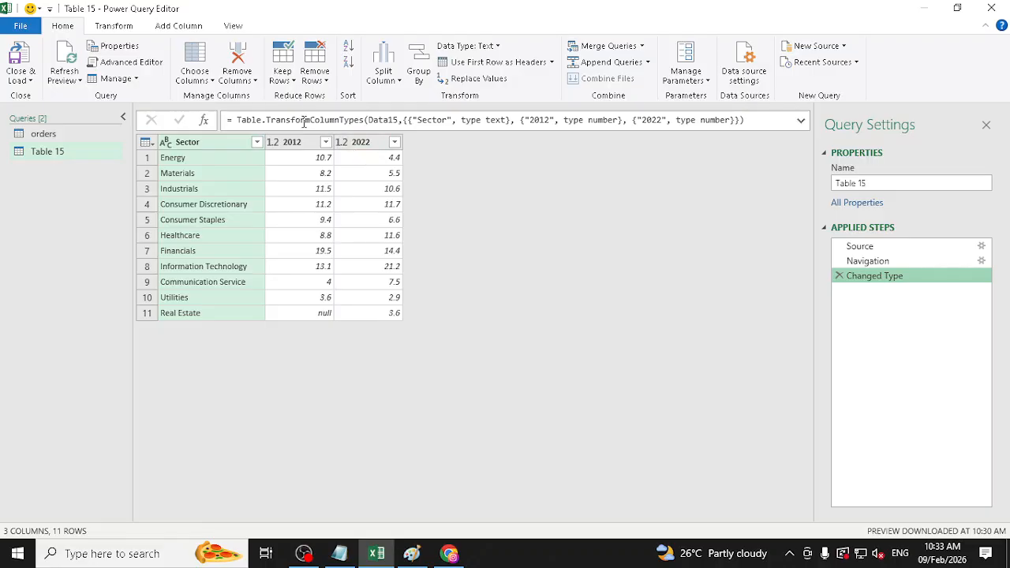
Step: Start a custom column for Table 15 and name it Average_Data
left_click(178, 27)
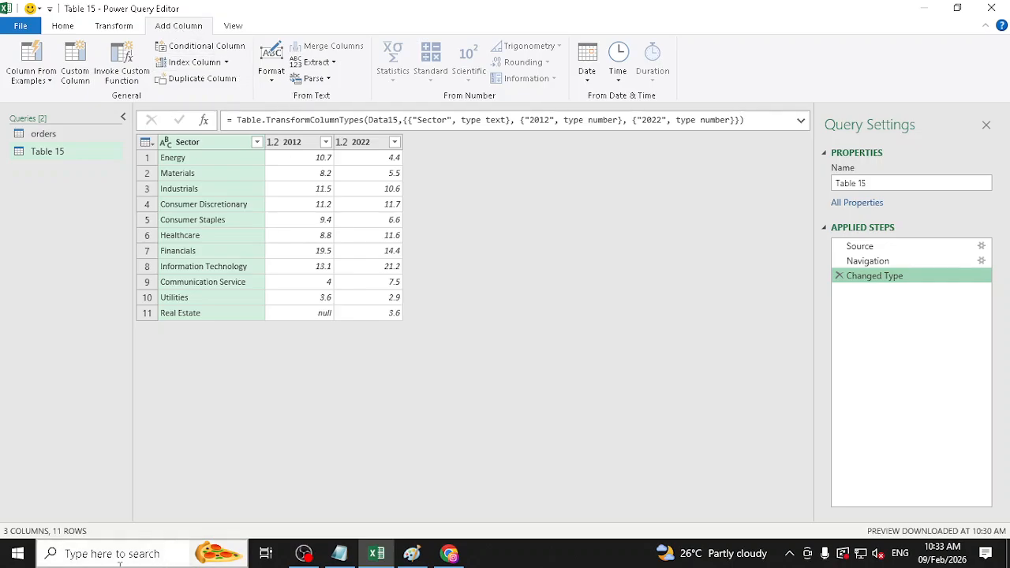
left_click(49, 79)
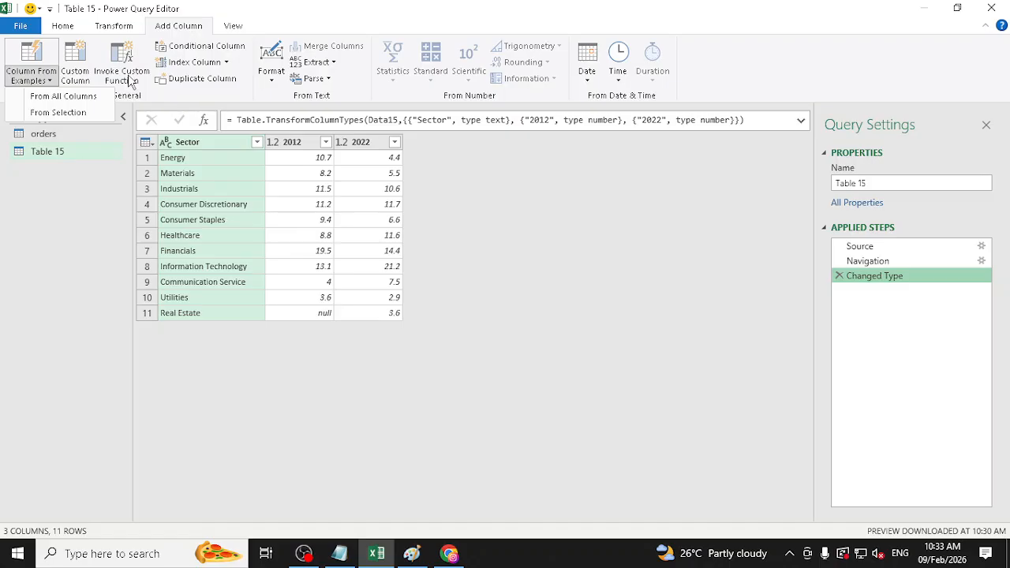
left_click(82, 76)
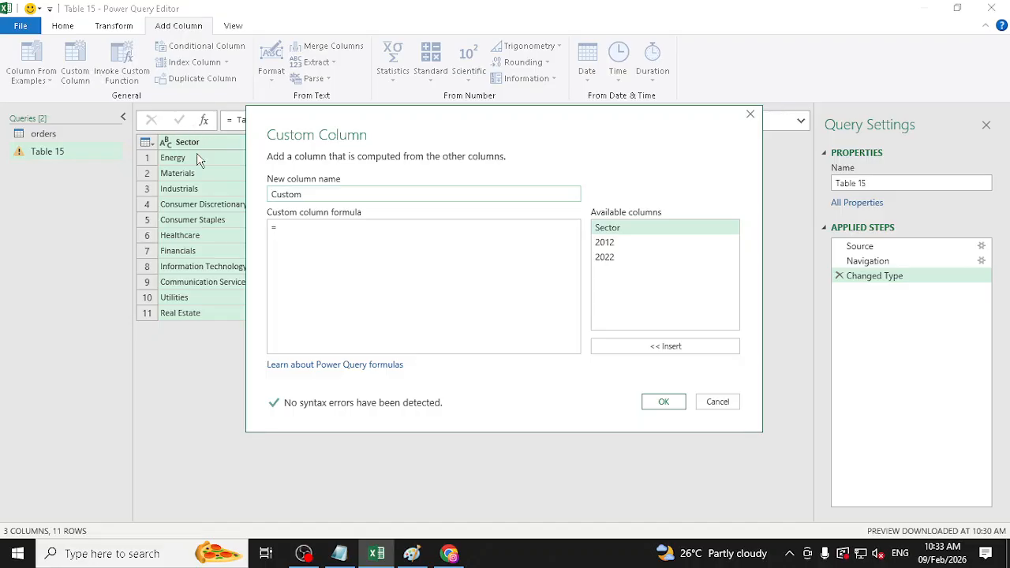
left_click_drag(270, 194, 299, 198)
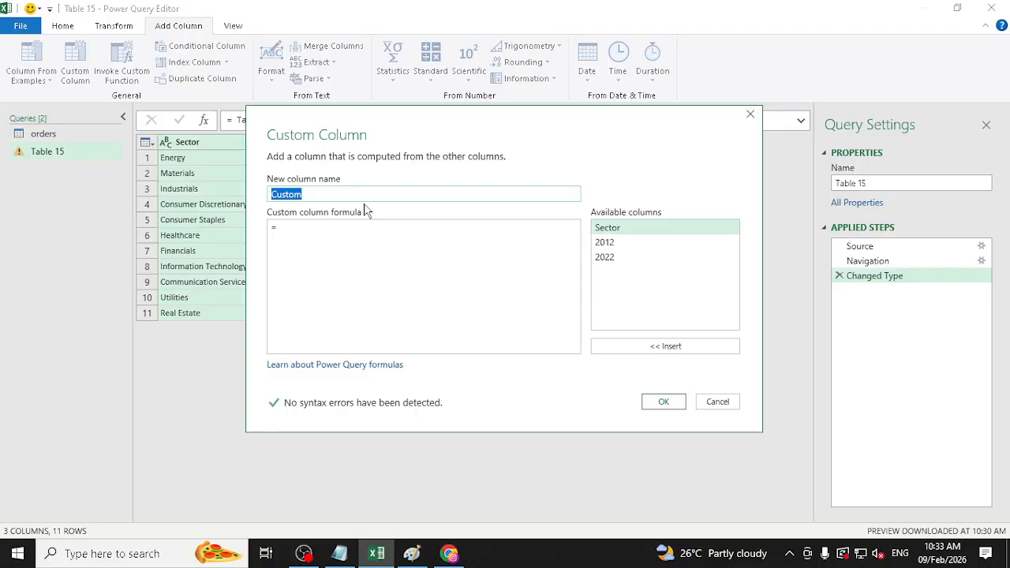
type("Average_")
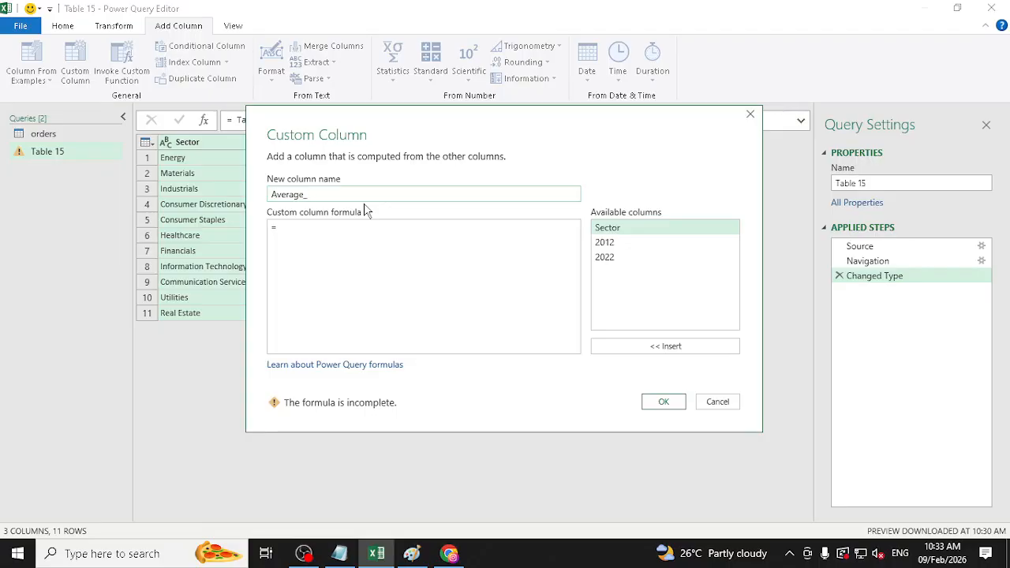
type("Data")
left_click(342, 228)
left_click_drag(429, 131, 562, 164)
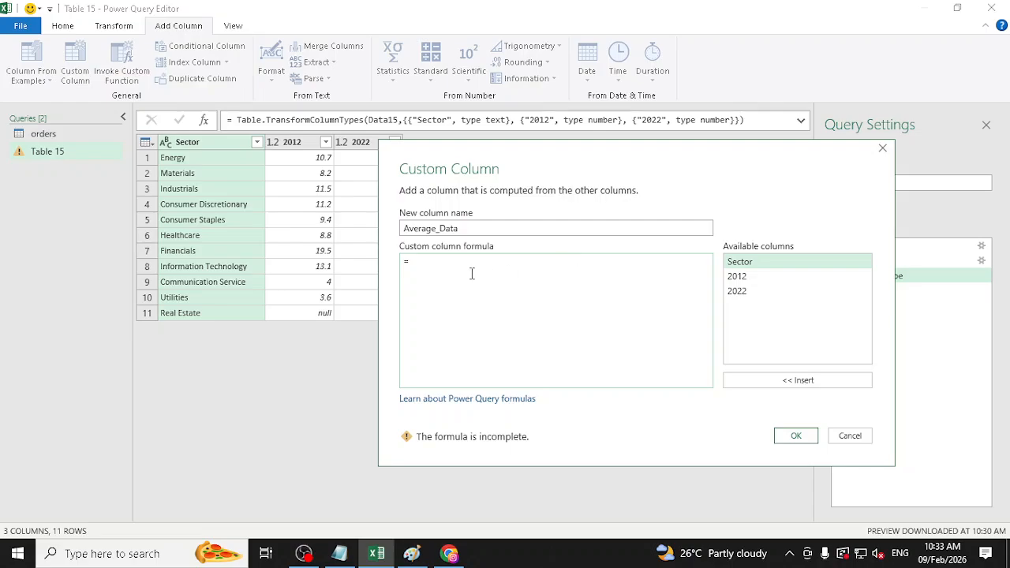
left_click(448, 270)
type("Coun")
key("BackSpace")
key("BackSpace")
key("BackSpace")
type("MQuery")
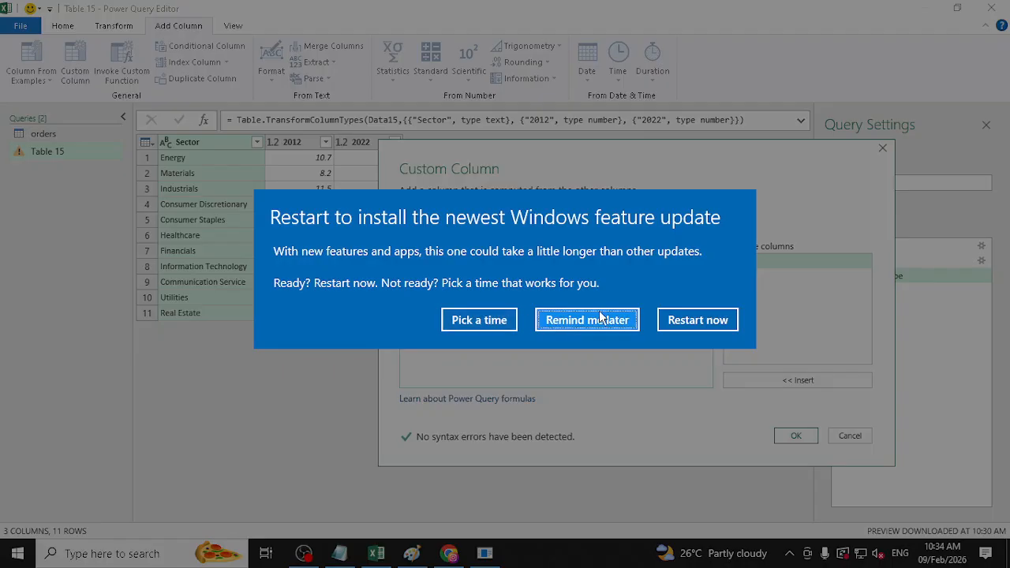
left_click(613, 324)
left_click(462, 262)
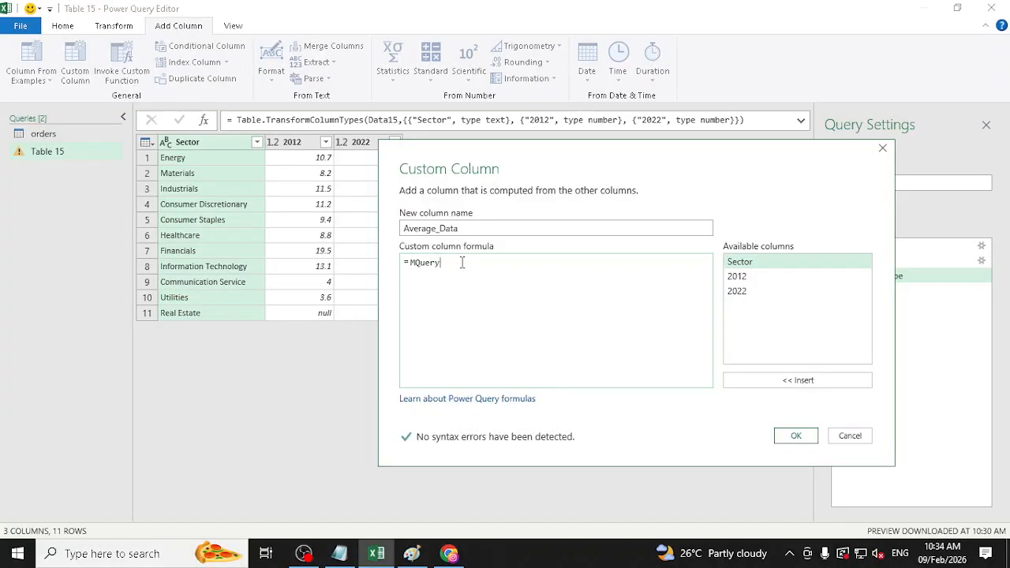
key("BackSpace")
key("BackSpace")
key("BackSpace")
key("BackSpace")
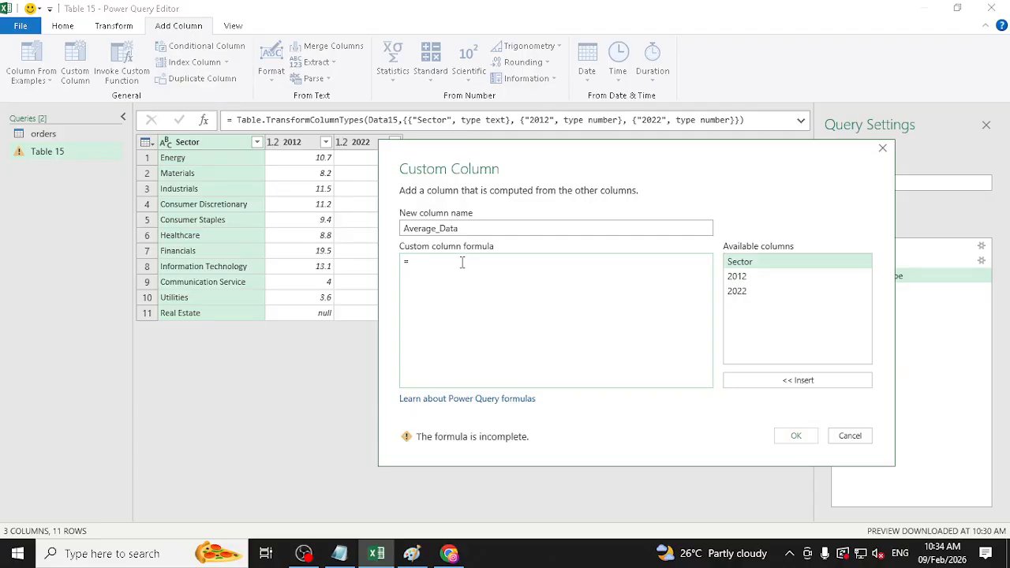
Step: Enter the formula ([2012]+[2022])/2 for the custom column and add it to the table
type("Av")
double_click(748, 281)
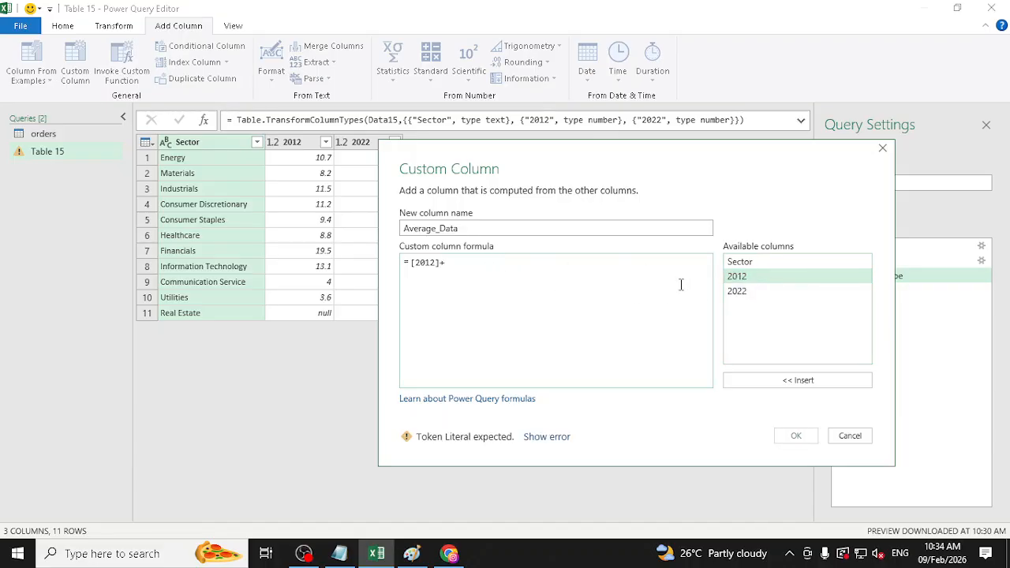
double_click(738, 291)
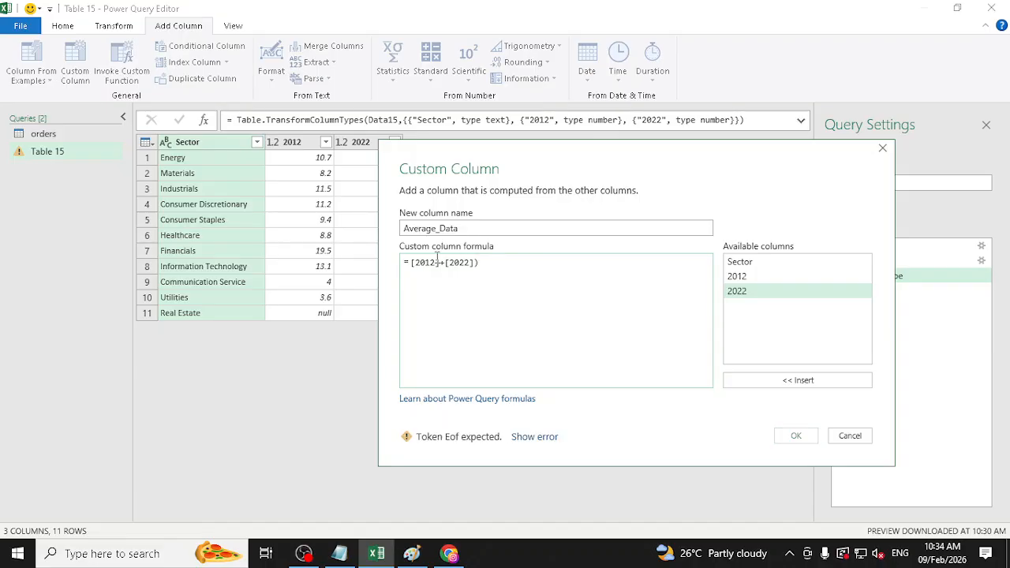
type("(")
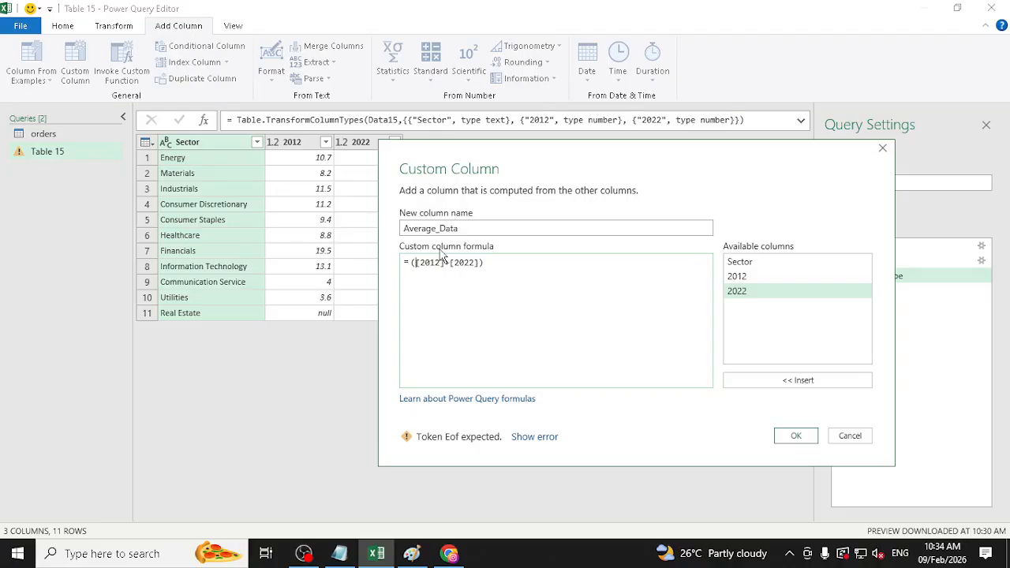
left_click(502, 265)
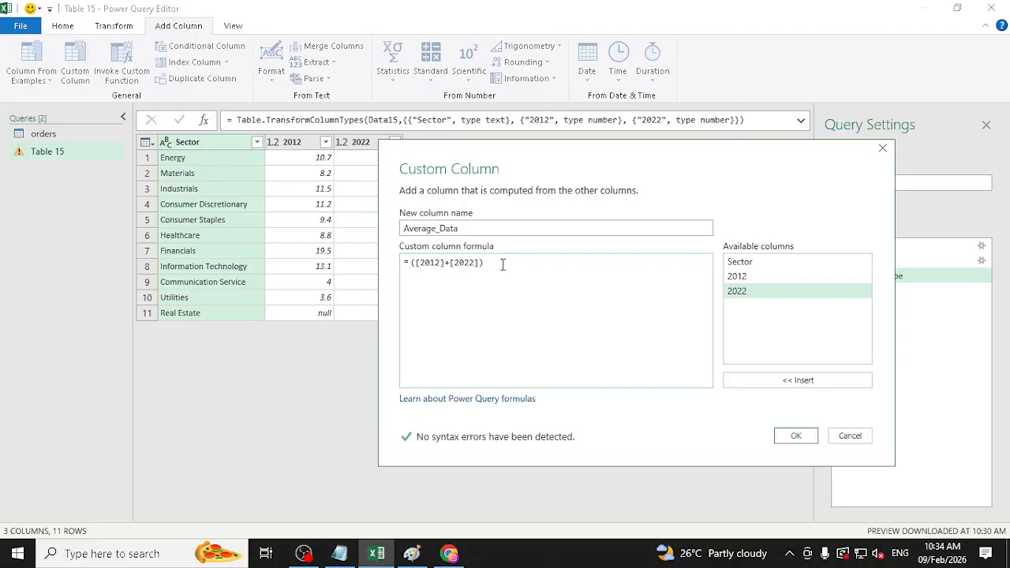
type("/2")
left_click_drag(716, 162, 674, 204)
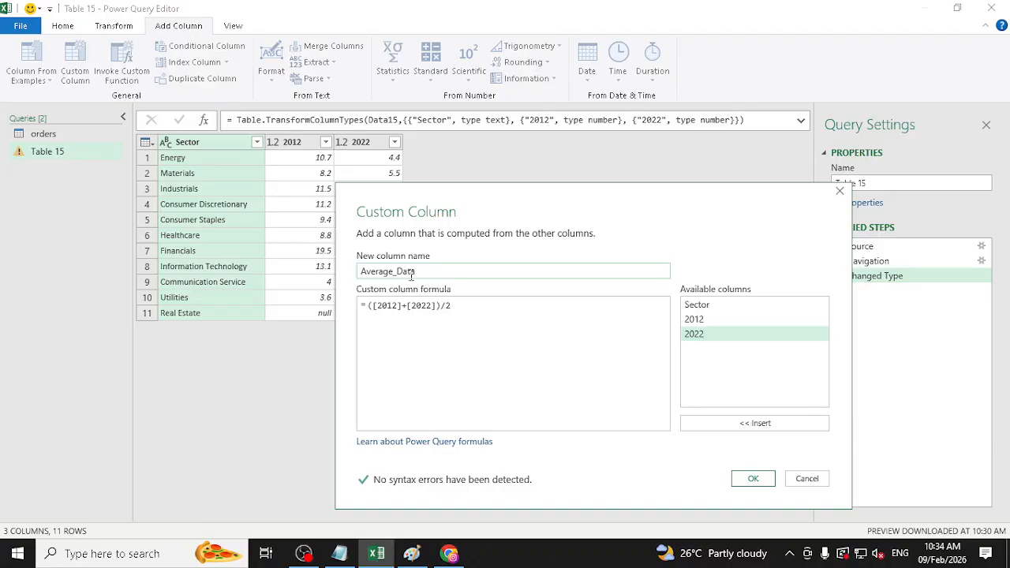
left_click(754, 479)
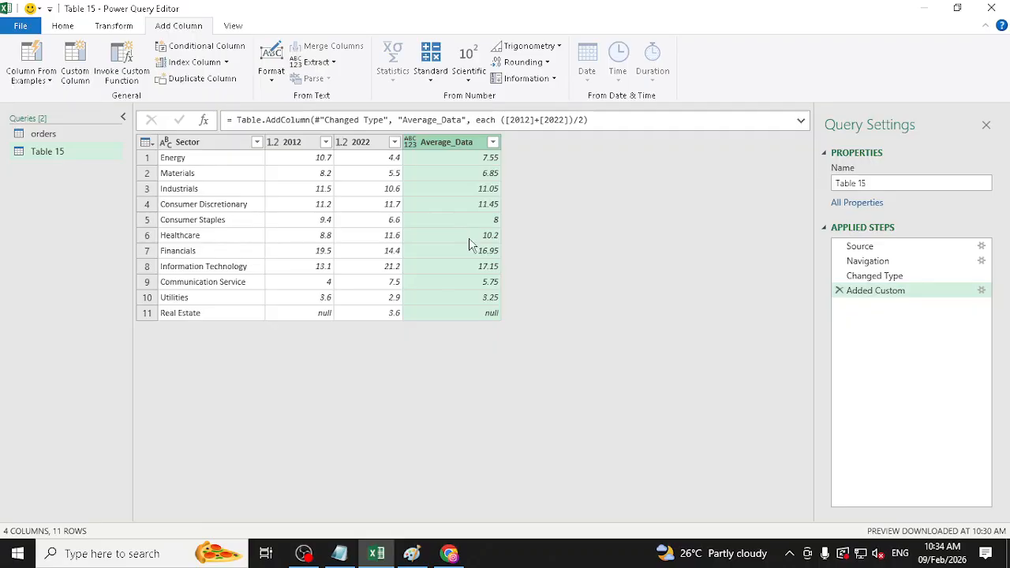
Step: Select the 2012 column for a value replacement
left_click(304, 144)
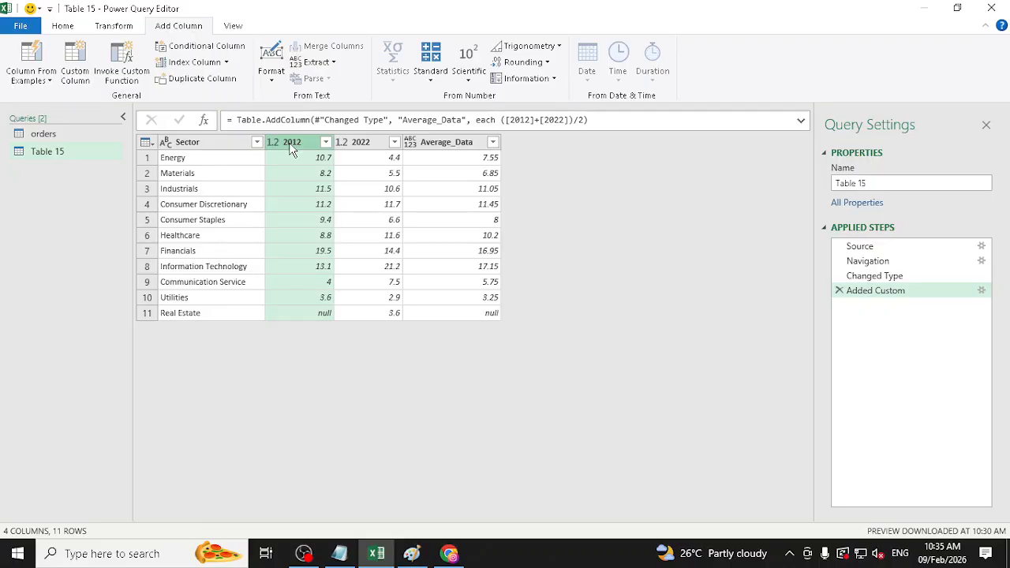
left_click(62, 25)
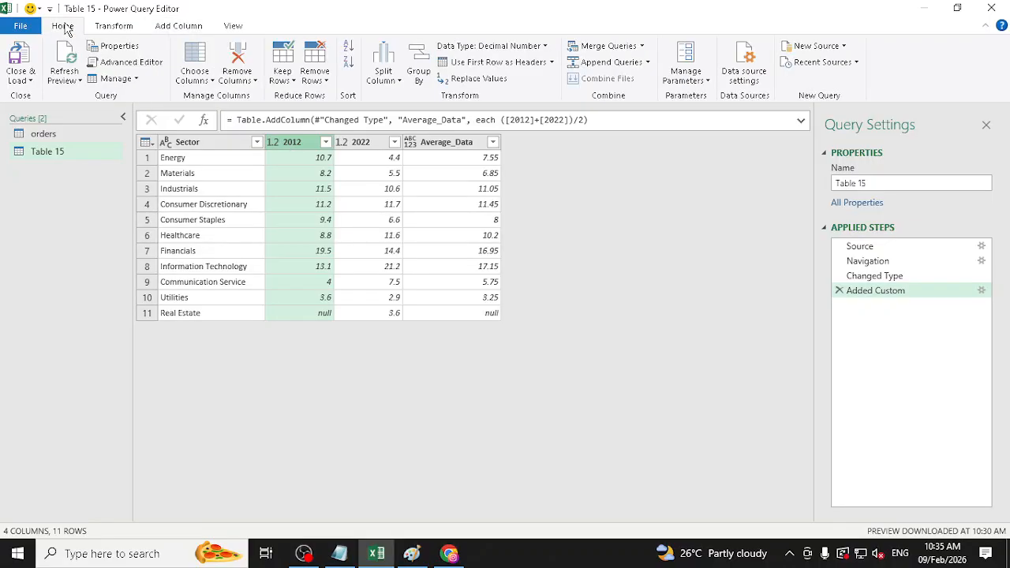
left_click(466, 81)
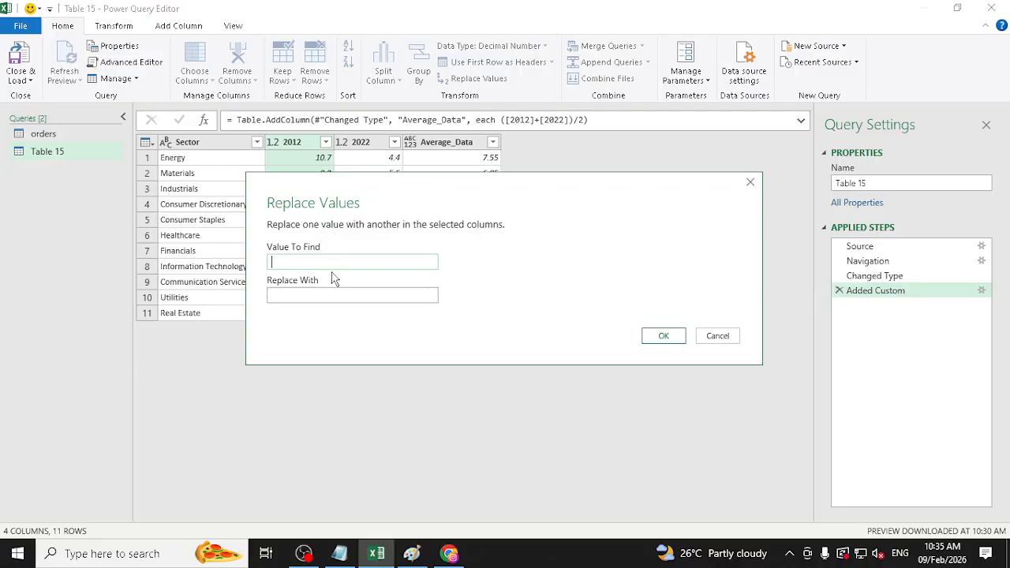
type("null")
left_click_drag(429, 192, 595, 206)
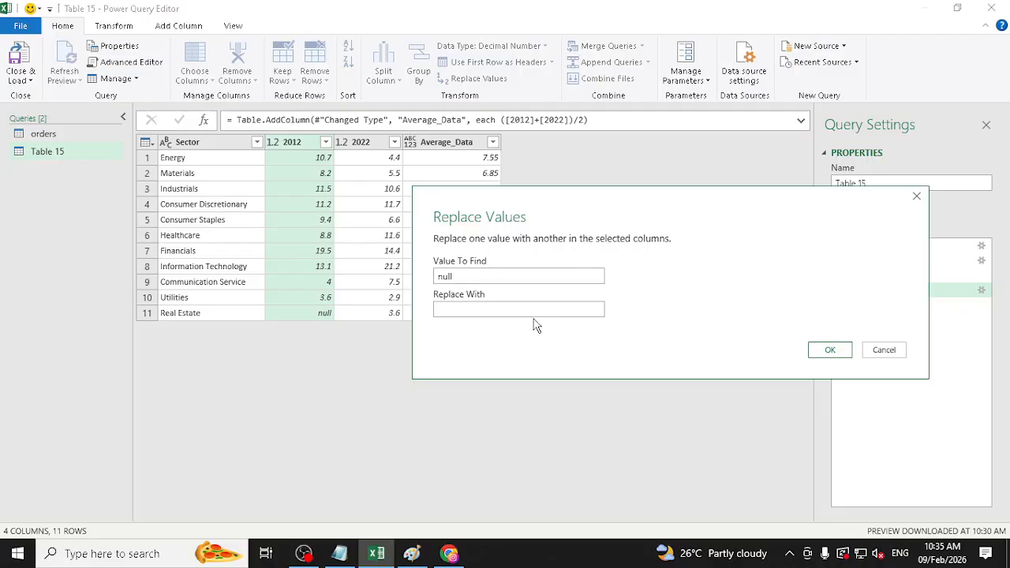
left_click(884, 351)
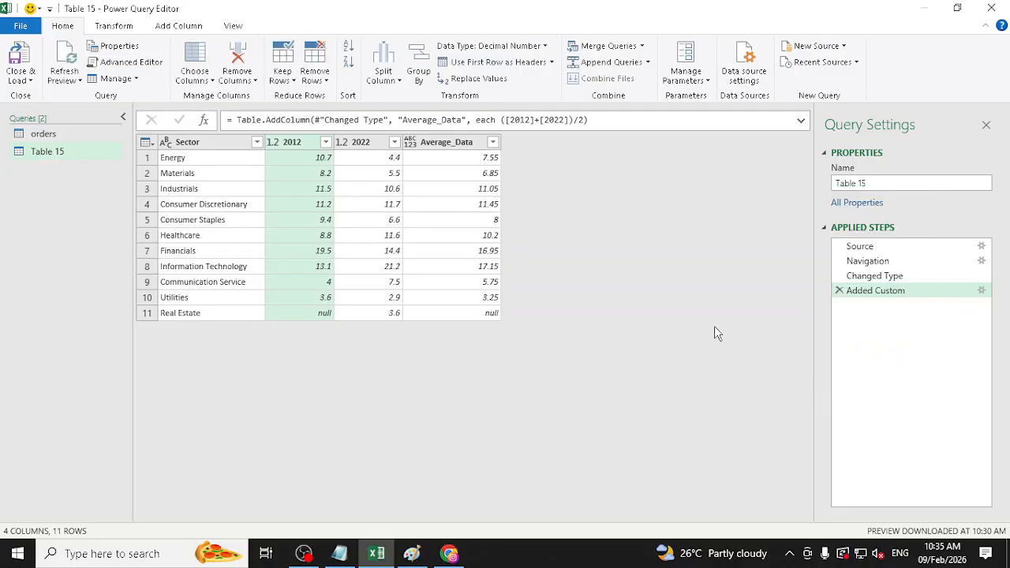
Step: Replace null values in the 2012 column with 3.5
left_click(476, 79)
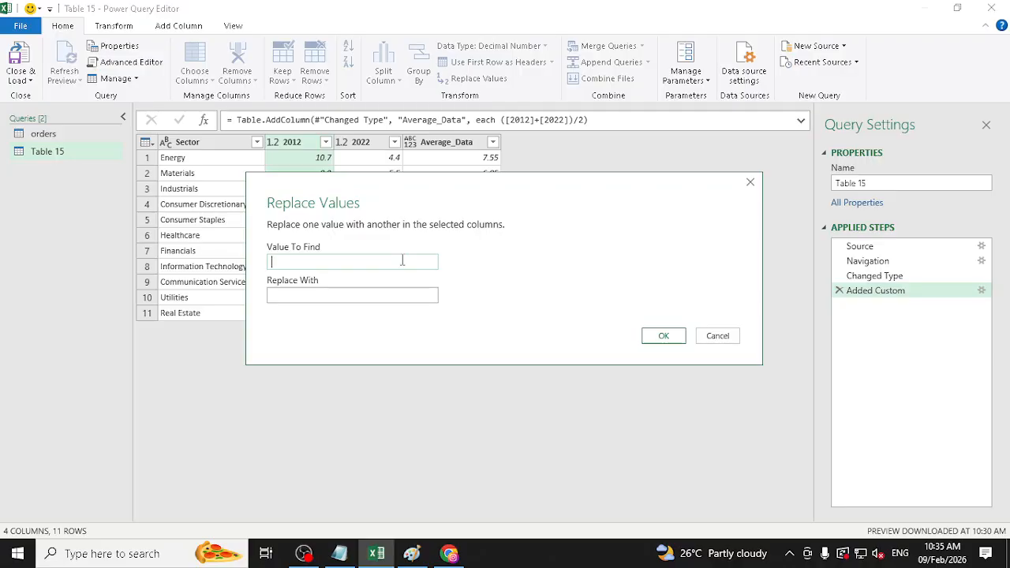
type("null")
key("Tab")
left_click_drag(444, 194, 539, 288)
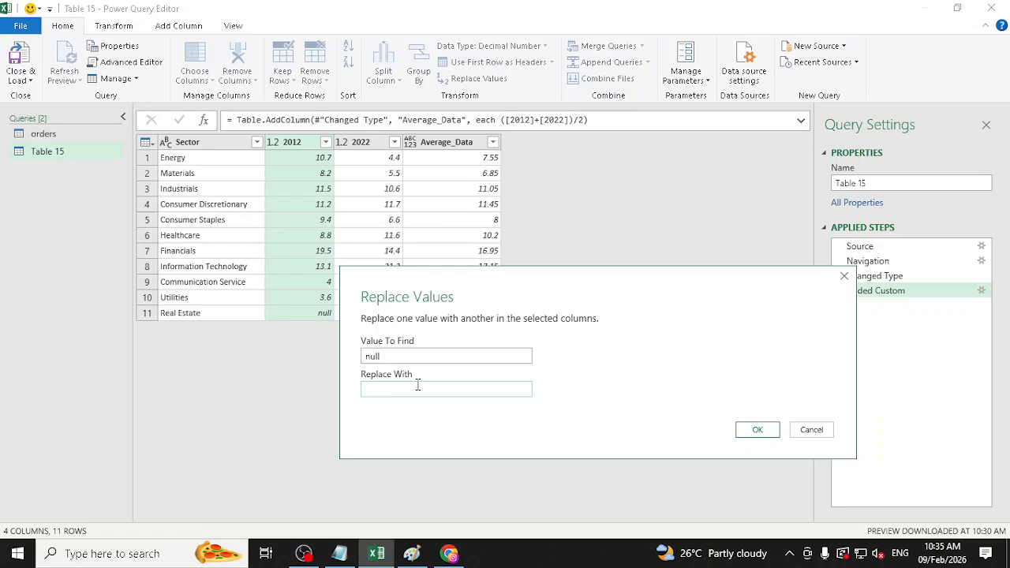
left_click_drag(451, 278, 510, 266)
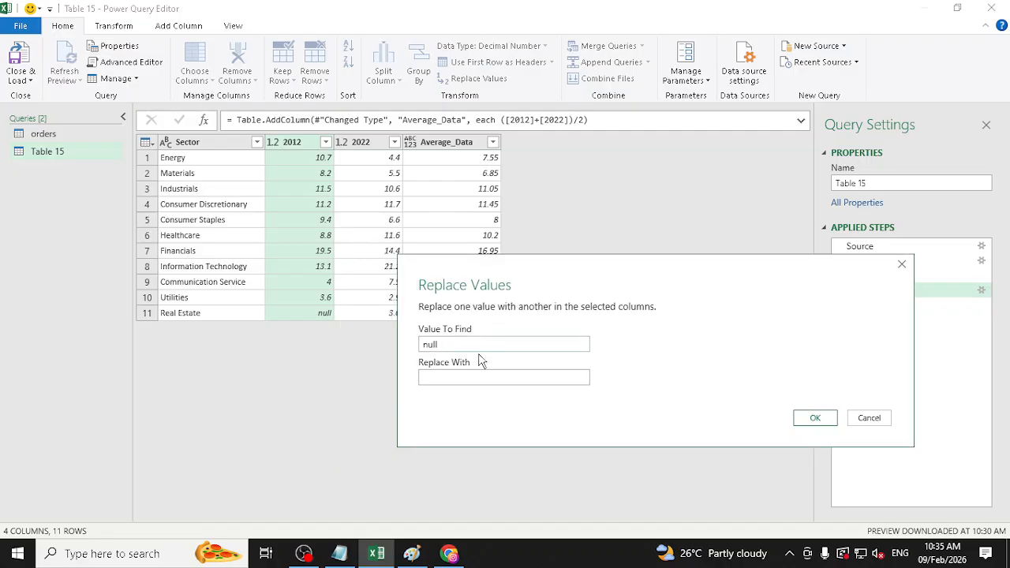
left_click(476, 380)
type("3.5")
left_click(815, 417)
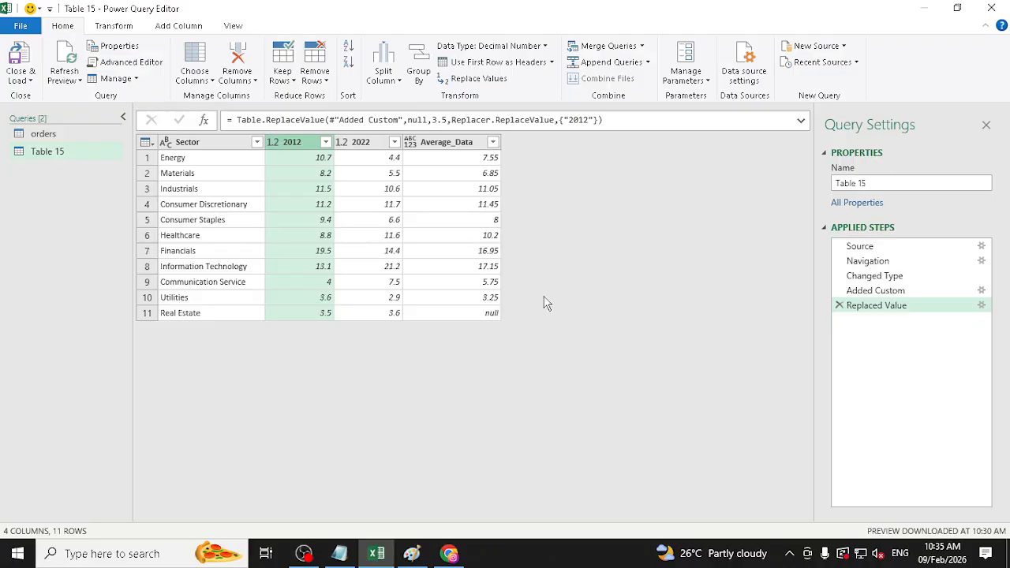
Step: Review the Average_Data formula in the Added Custom step's settings and close them without changes
left_click(878, 291)
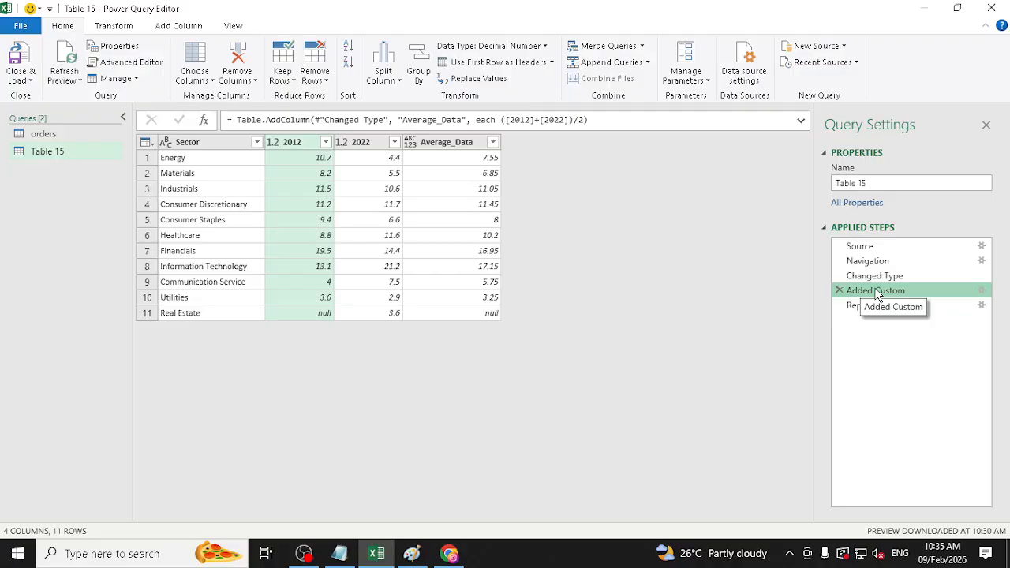
double_click(876, 292)
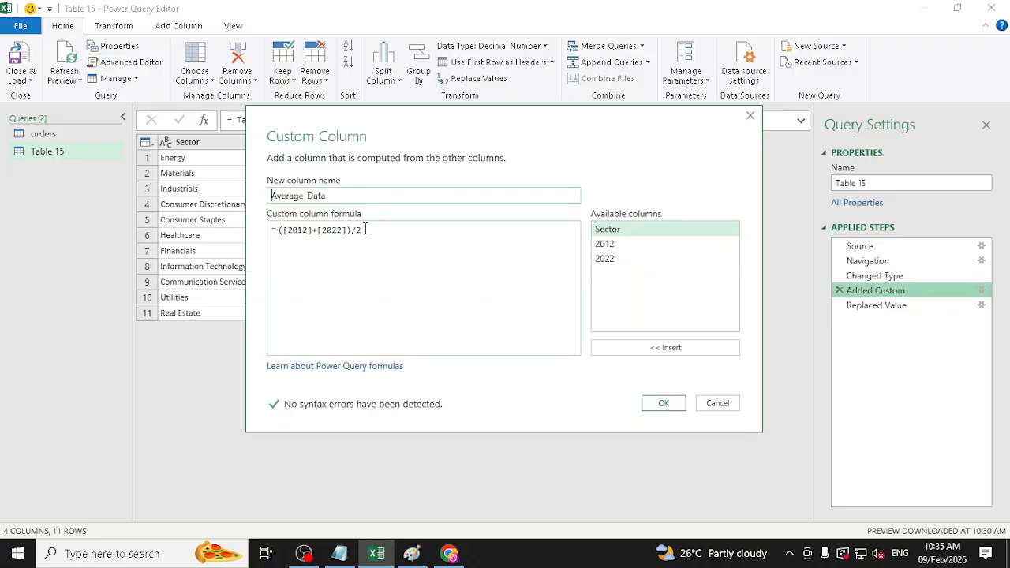
left_click(679, 406)
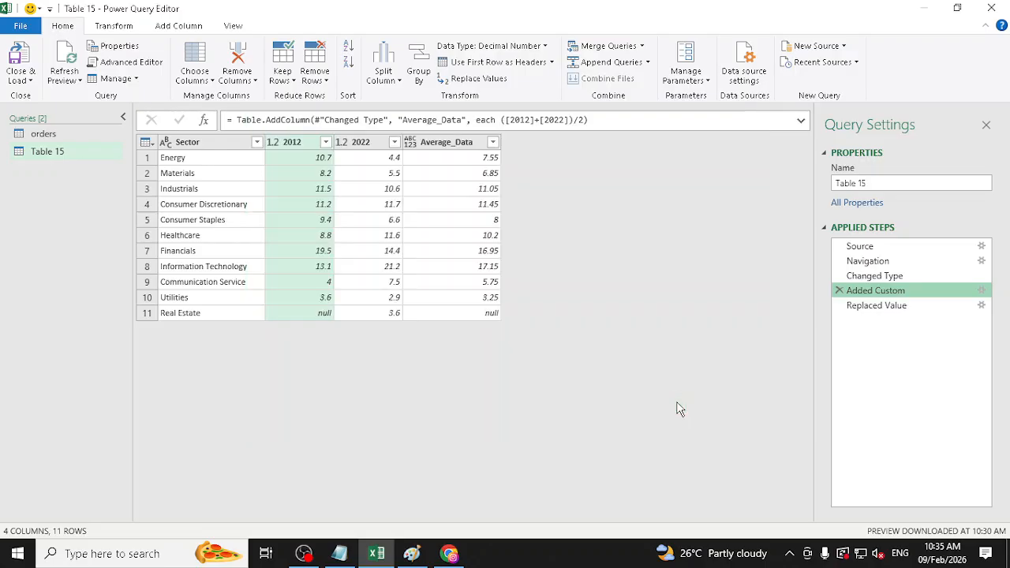
Step: Reorder the applied steps so that Added Custom comes after Replaced Value
left_click_drag(884, 299, 884, 326)
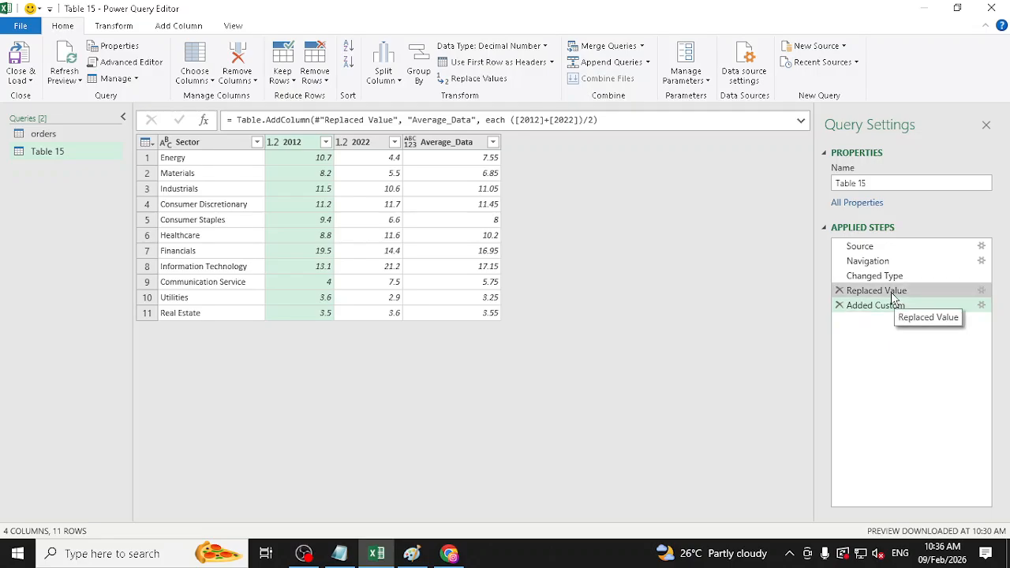
left_click_drag(894, 292, 895, 320)
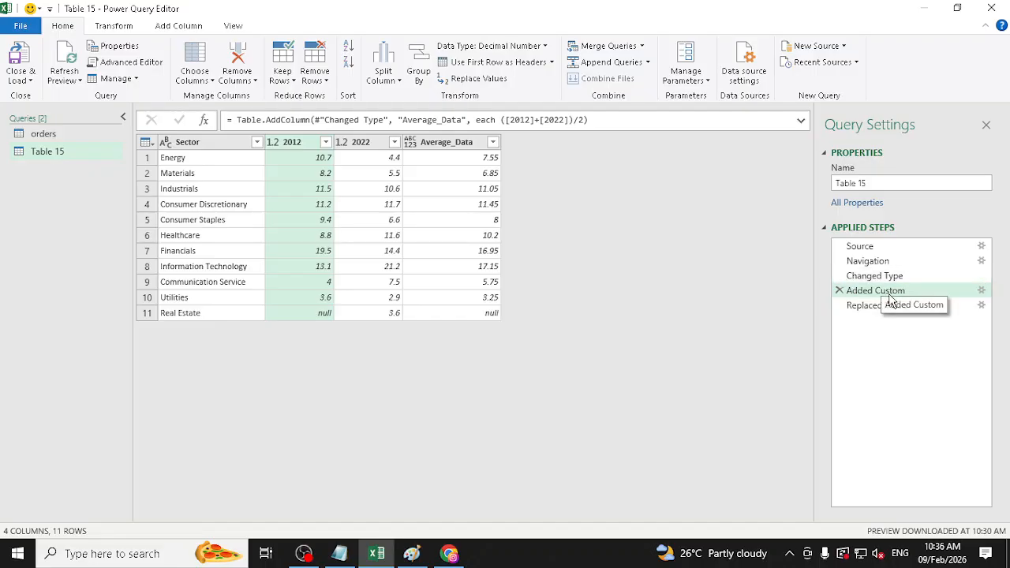
left_click_drag(889, 310, 892, 332)
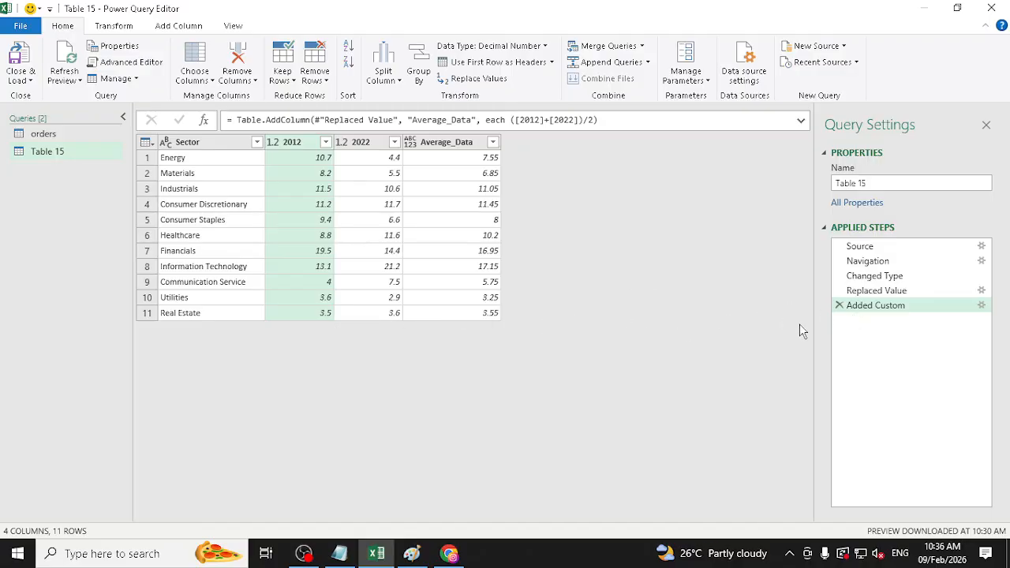
Step: Close and load the Table 15 query to the worksheet, reopen it in Power Query Editor, and load it again
left_click(20, 78)
left_click(52, 97)
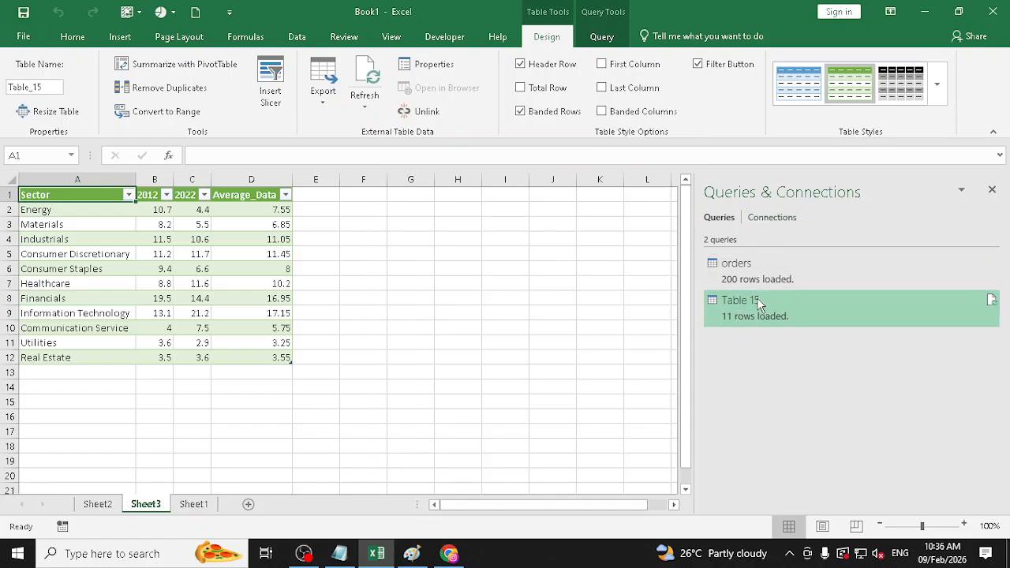
left_click(757, 300)
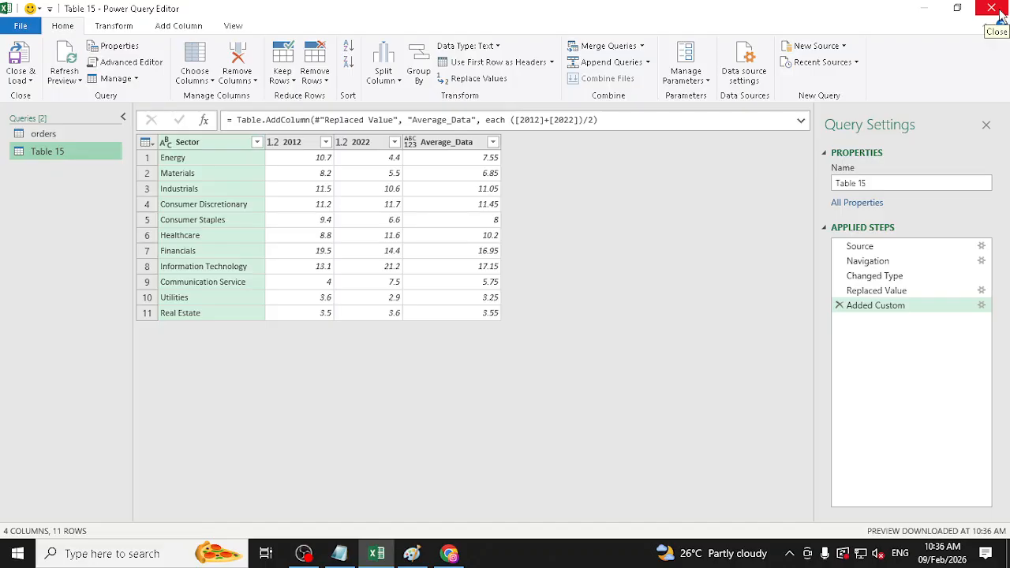
left_click(21, 79)
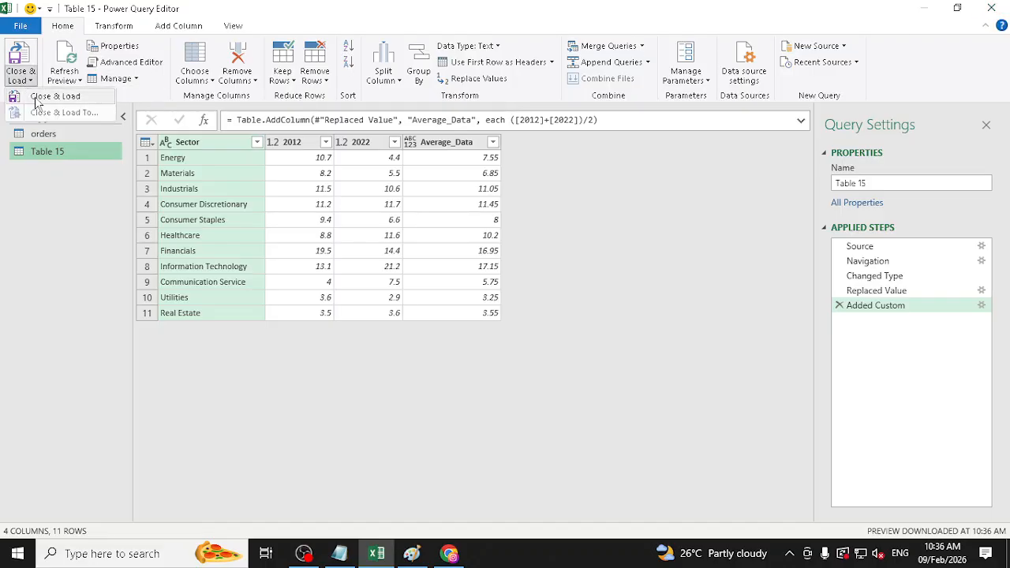
left_click(43, 99)
Step: Review the workbook's connections and queries, previewing Table 15 and viewing the loaded orders and Table 15 sheets
left_click(785, 224)
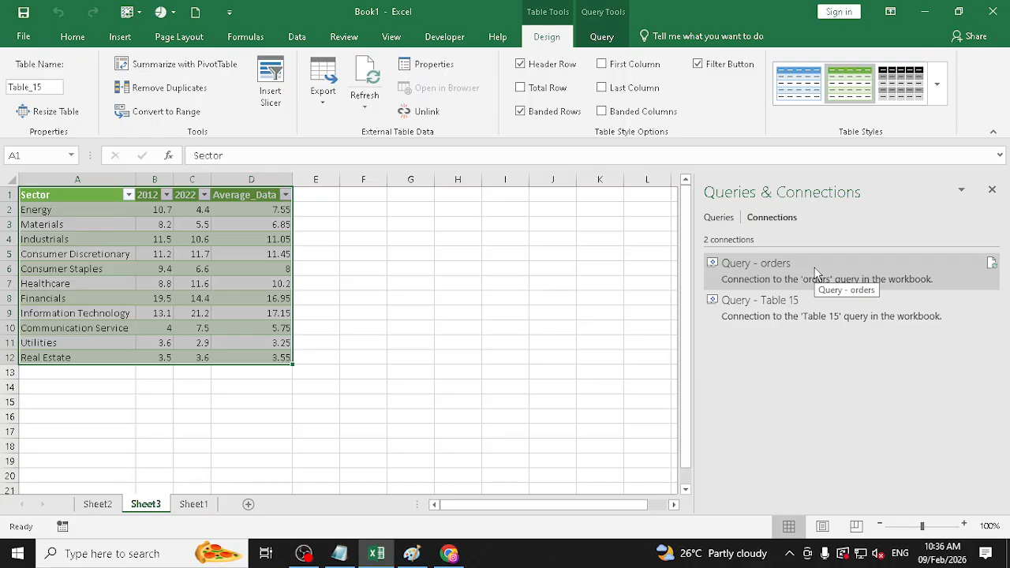
left_click(789, 300)
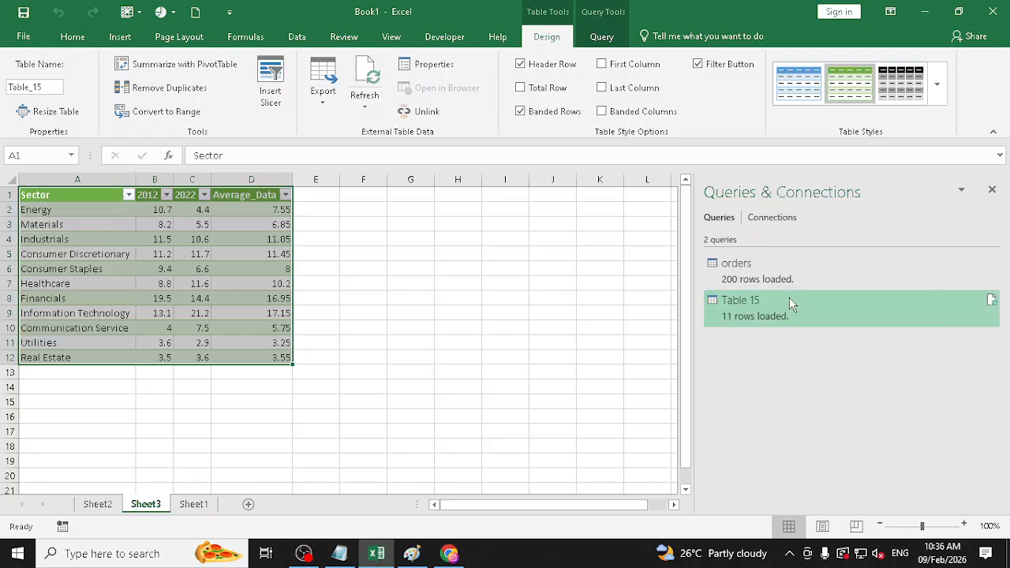
mouse_move(789, 304)
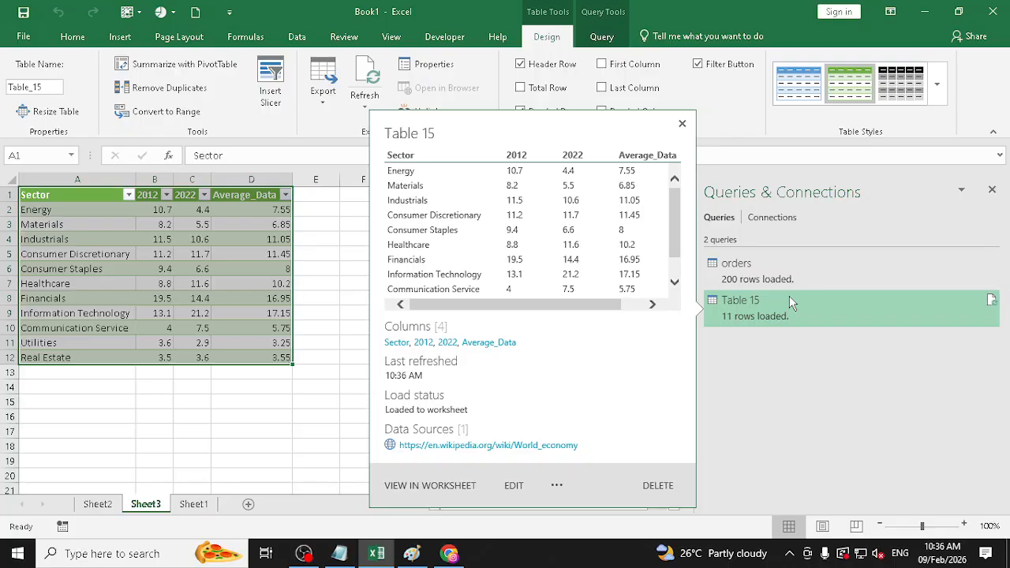
left_click(771, 221)
left_click(756, 273)
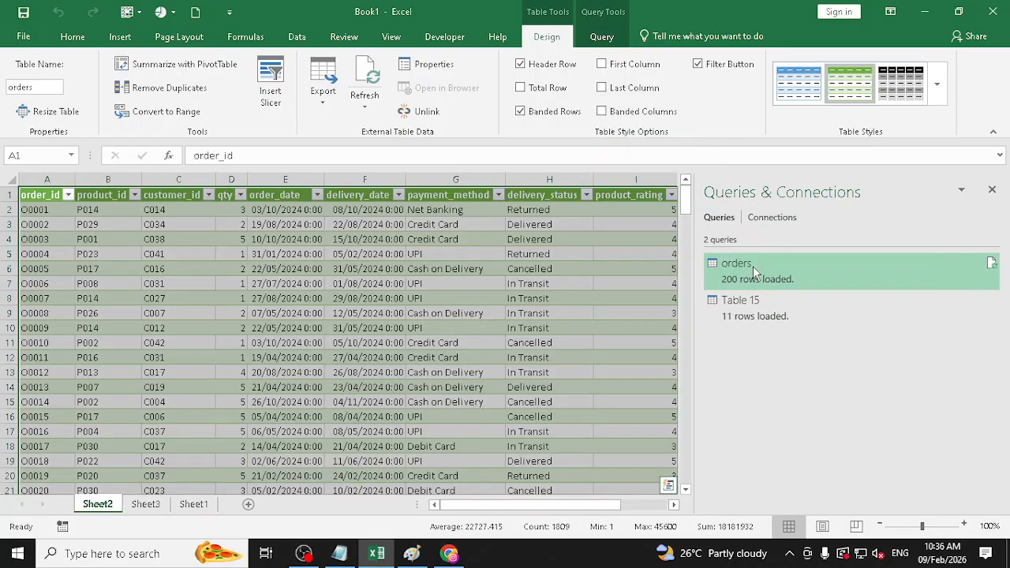
left_click(749, 309)
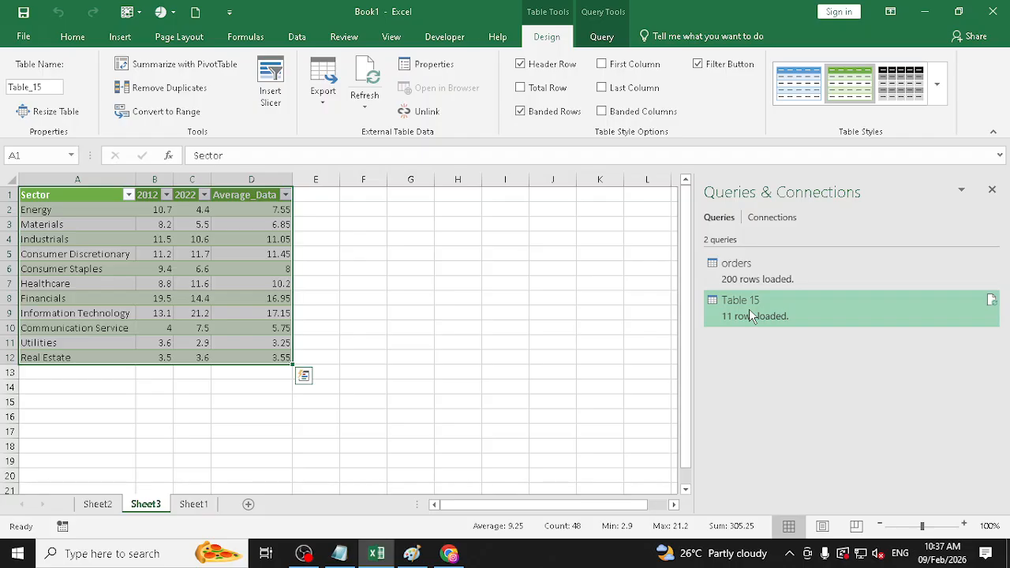
Step: Reopen the Table 15 query in the editor and review its applied steps from Replaced Value back to Source
double_click(751, 314)
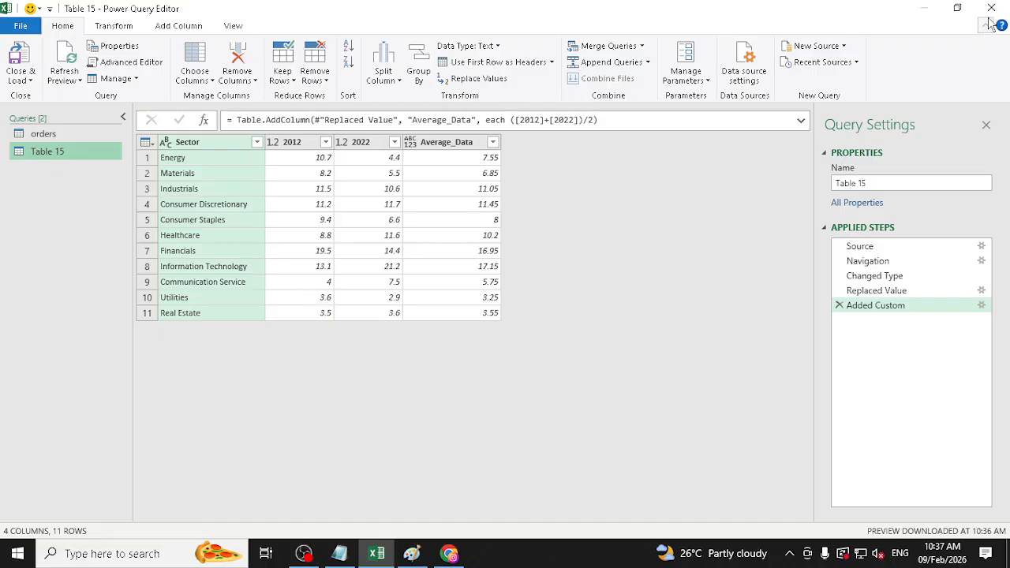
left_click(878, 291)
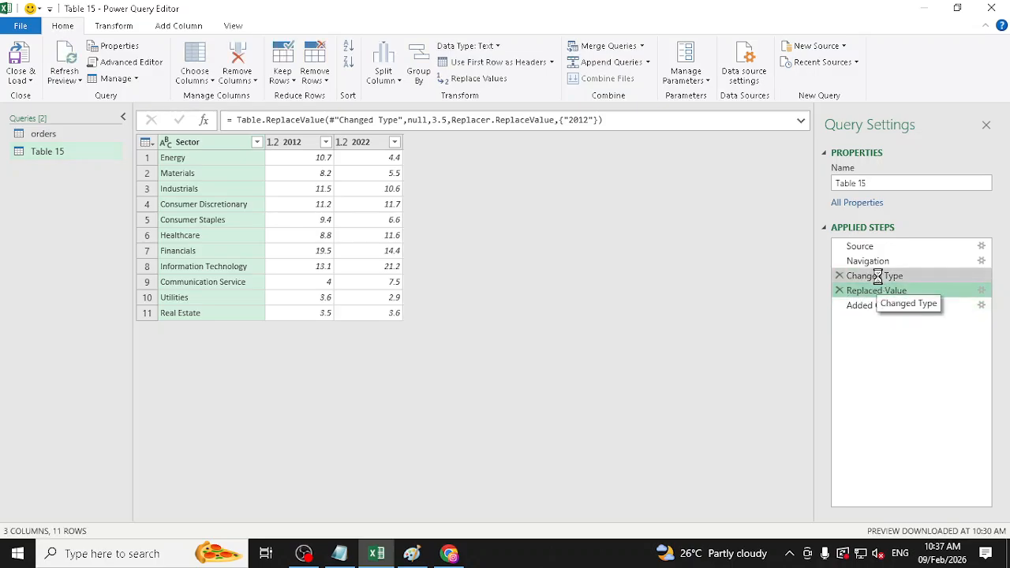
left_click(875, 275)
left_click(870, 260)
left_click(872, 251)
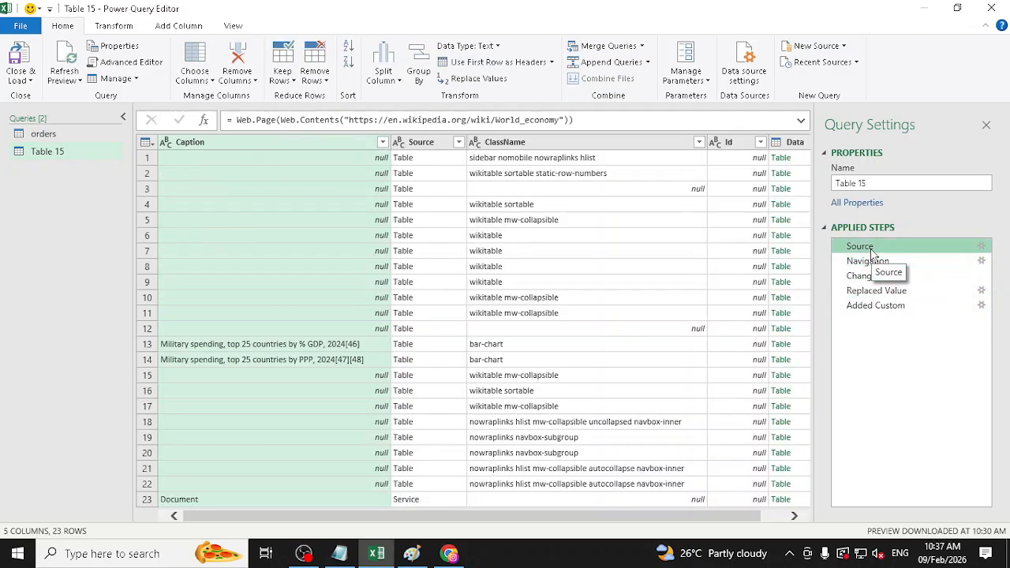
Step: Expand all columns of the Data column at the Source step with the original name as prefix, inserting it as an intermediate step
scroll(527, 520, "right", 1)
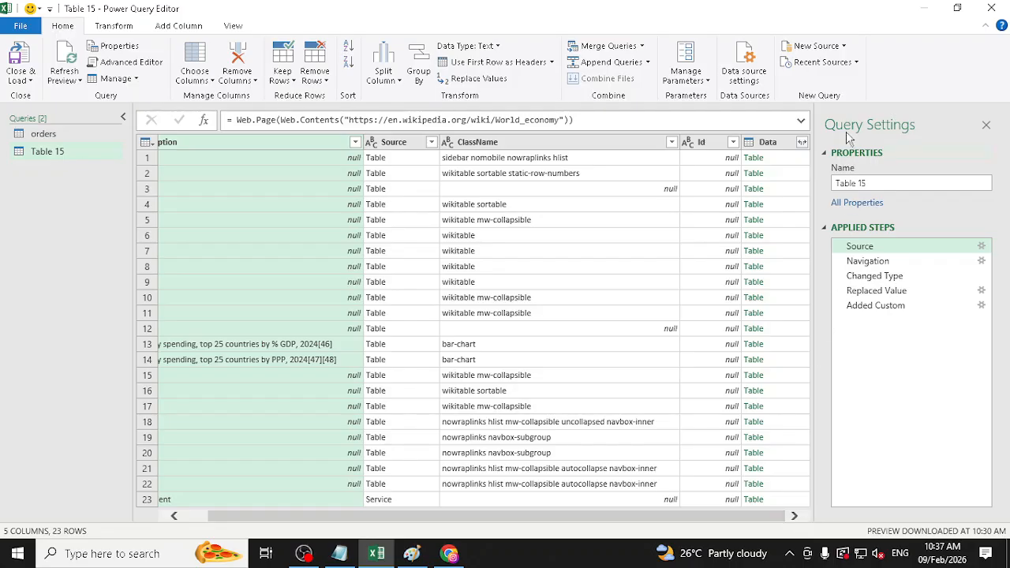
left_click(802, 143)
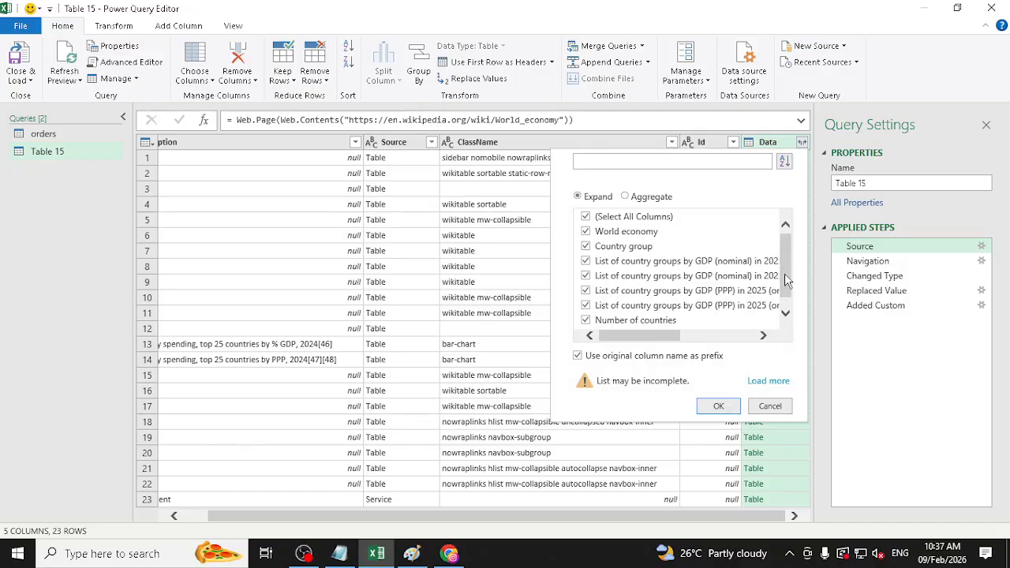
left_click_drag(784, 273, 795, 253)
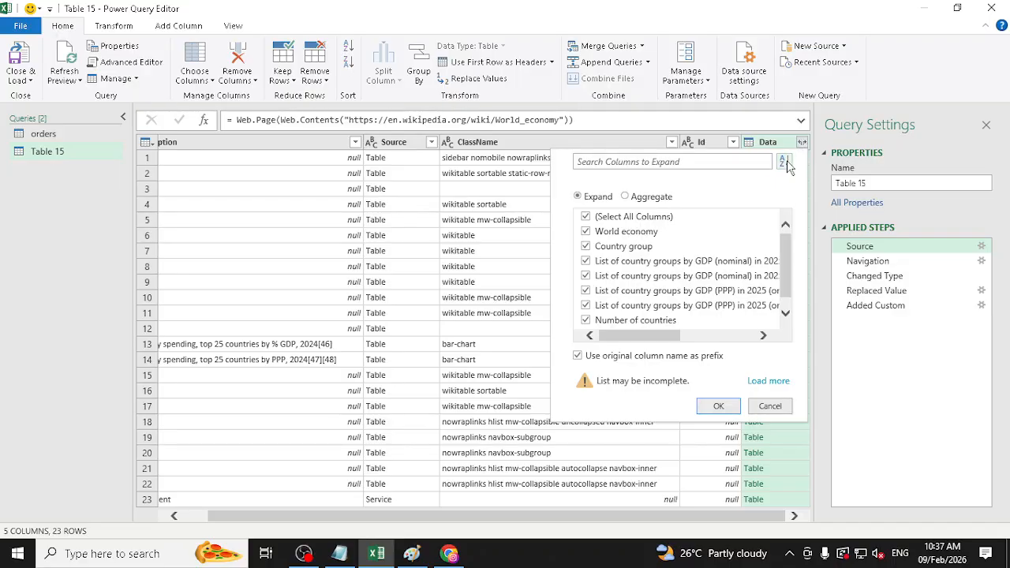
left_click(728, 410)
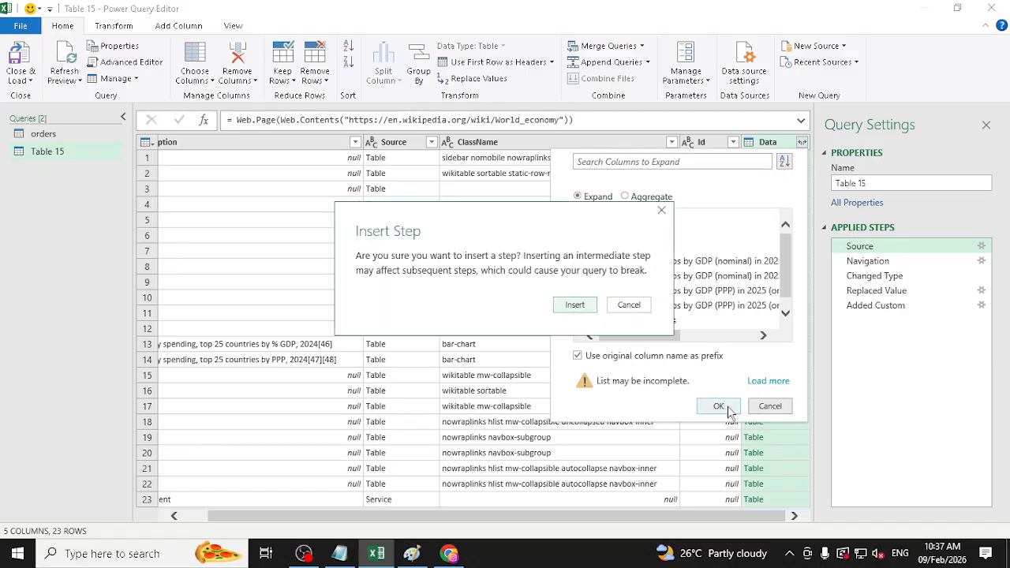
left_click(577, 307)
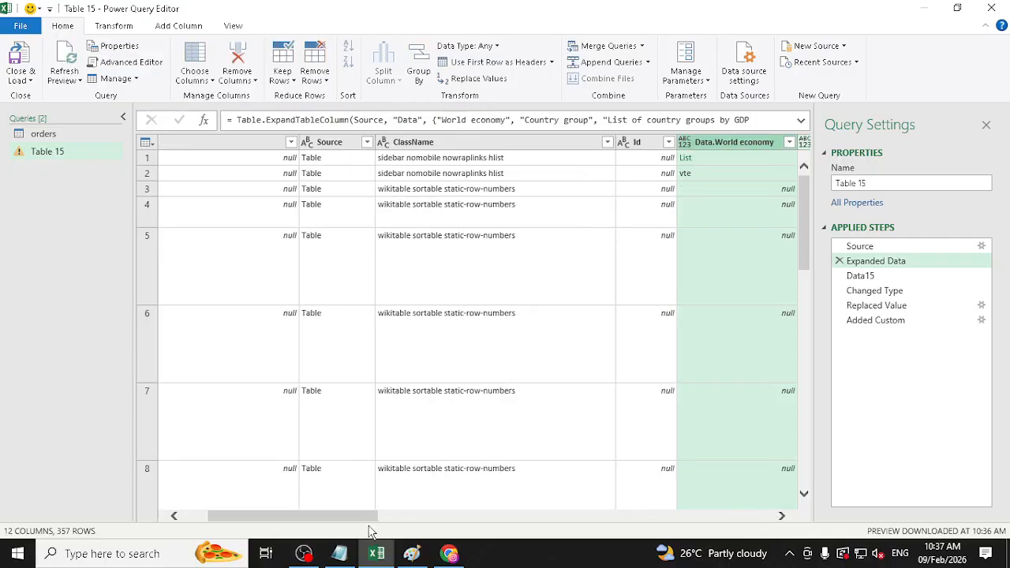
Step: Look through the expanded columns and delete the Expanded Data step from the query
left_click_drag(367, 524, 312, 544)
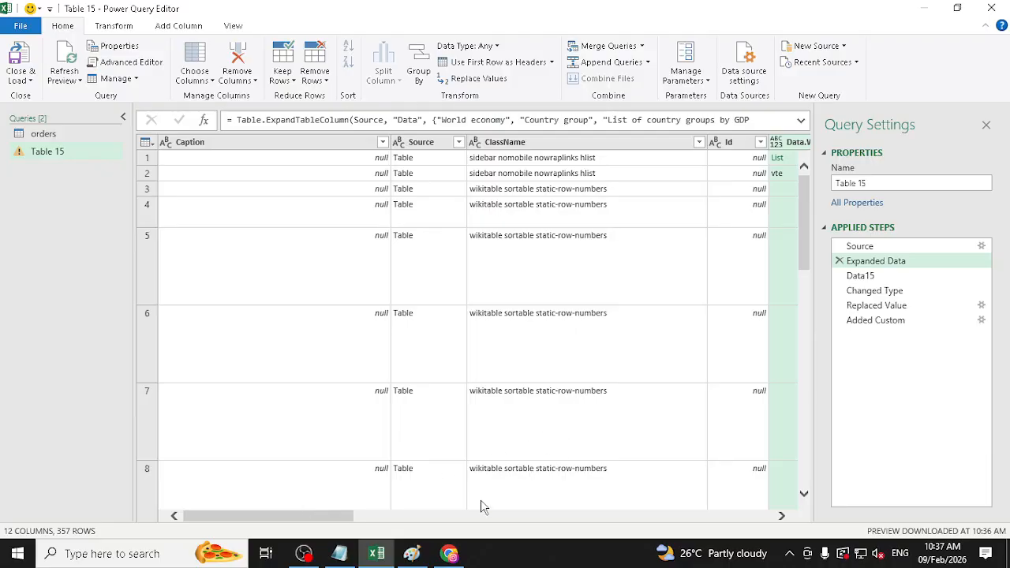
left_click_drag(345, 519, 398, 516)
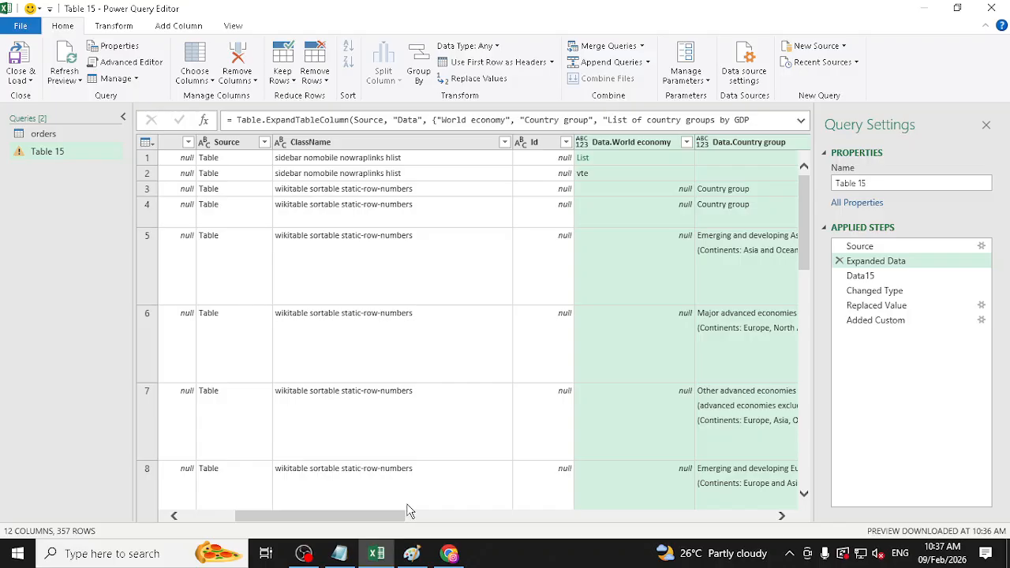
left_click(839, 262)
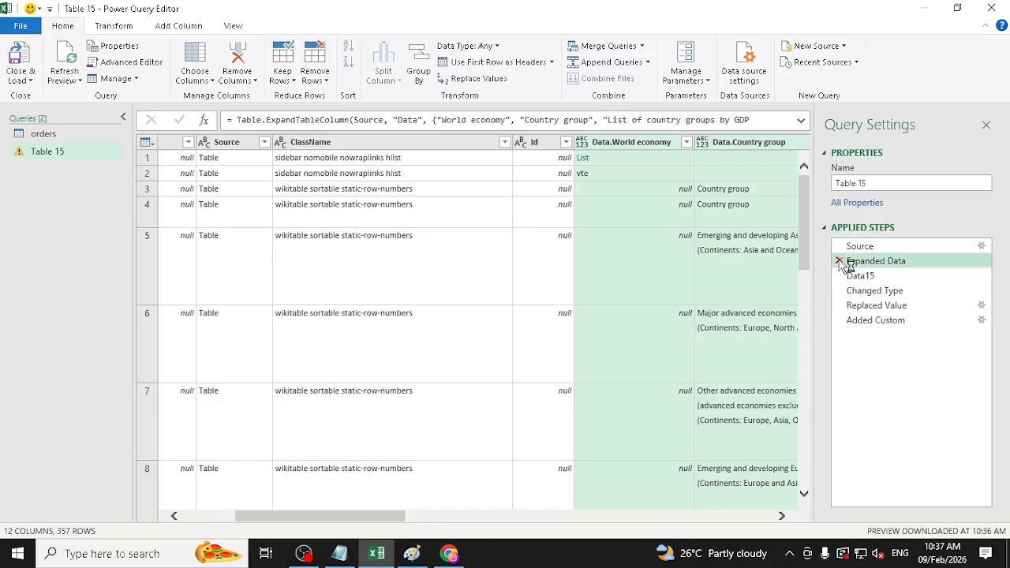
left_click(574, 306)
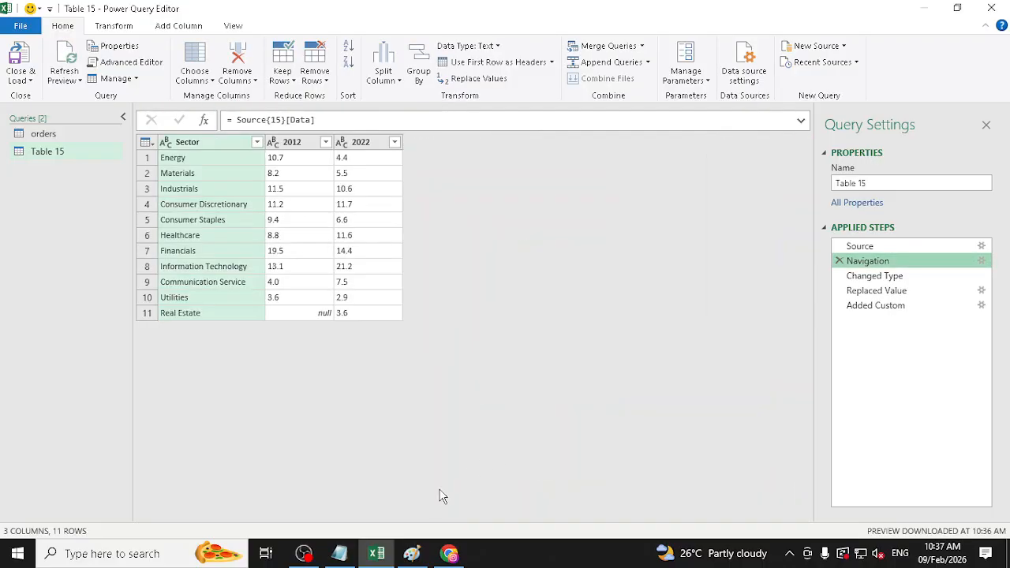
Step: Examine the Source step's list of web page tables across all its columns
left_click(864, 248)
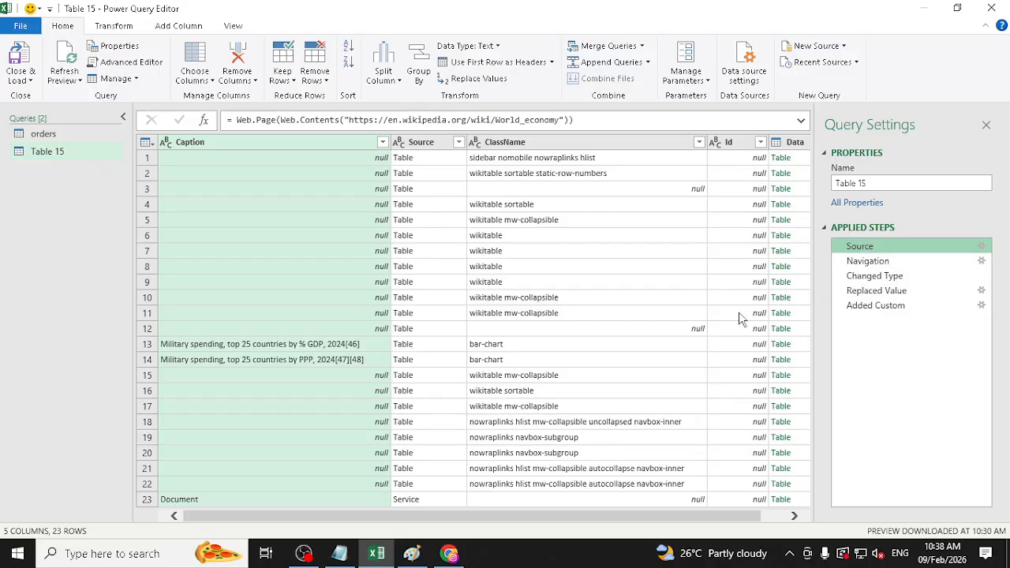
left_click_drag(674, 517, 760, 517)
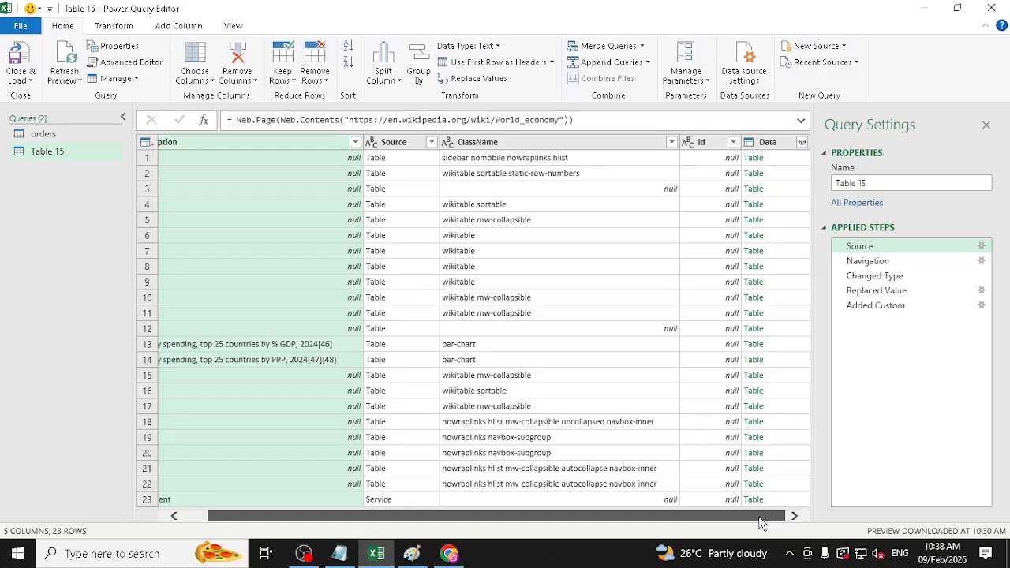
left_click_drag(760, 523, 552, 517)
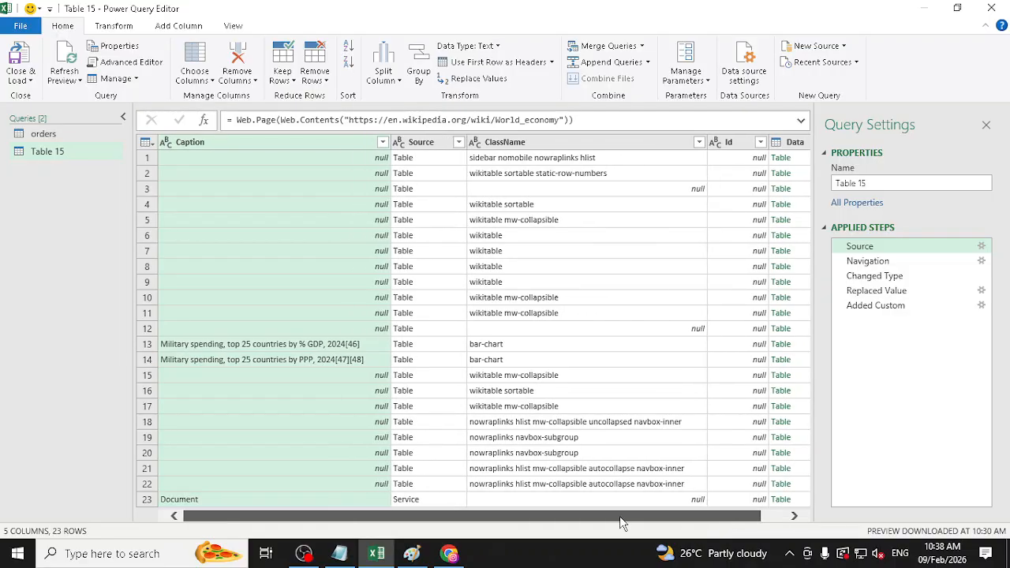
Step: Switch to Chrome, skim the Filling station article and return to the "petrol prices data" search results
left_click(450, 556)
scroll(1008, 433, "down", 5)
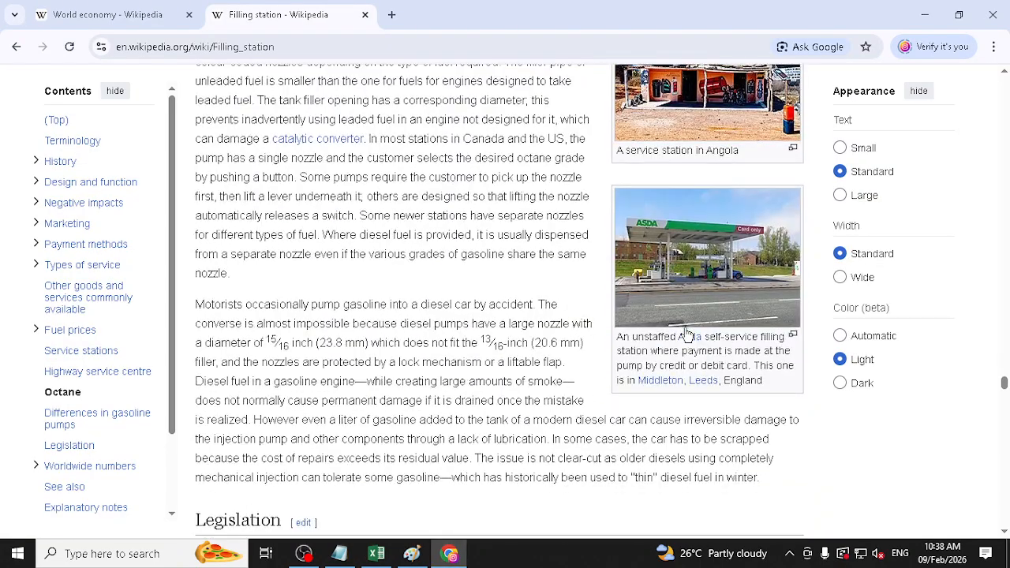
left_click_drag(1008, 394, 1008, 470)
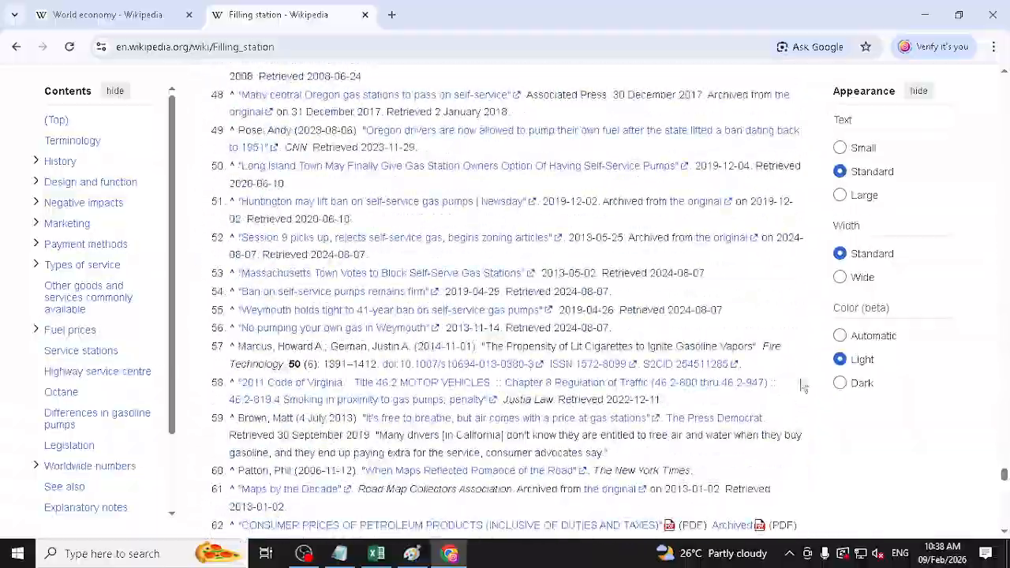
left_click(18, 49)
left_click(16, 47)
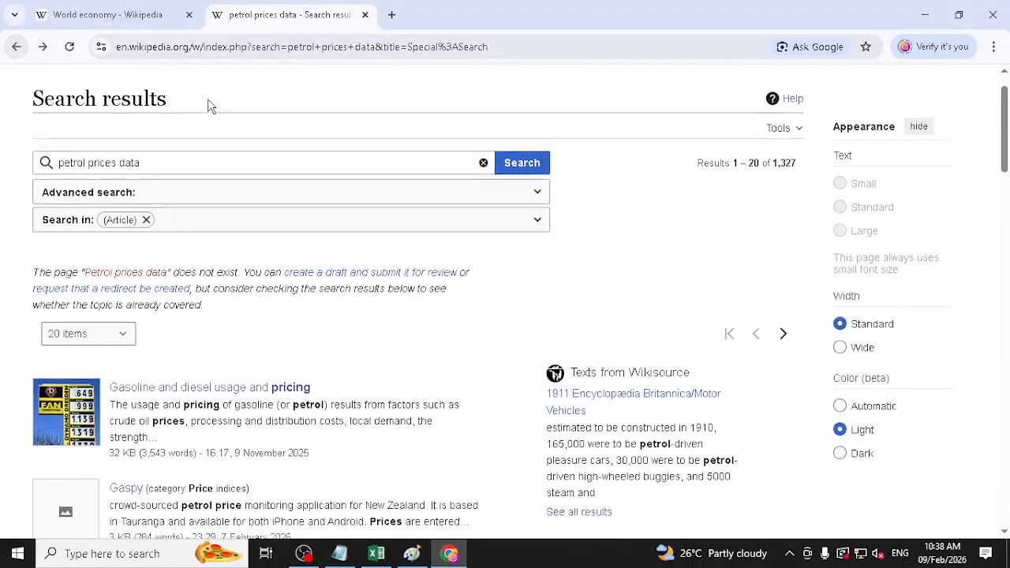
Step: Search Wikipedia for "litracy rate data india"
scroll(349, 140, "up", 1)
left_click(347, 88)
type("e")
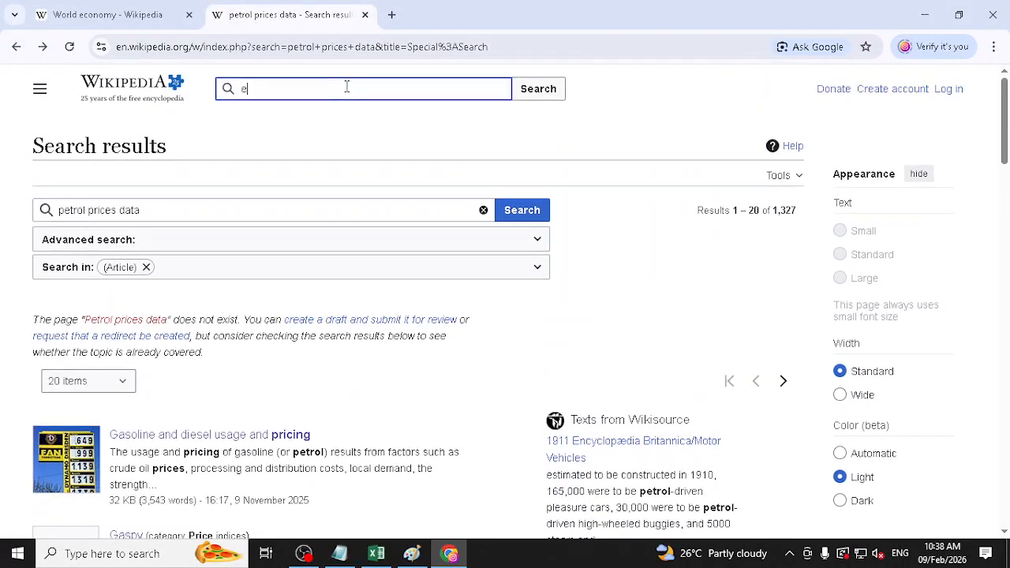
type("ducatio")
key("BackSpace")
key("BackSpace")
key("BackSpace")
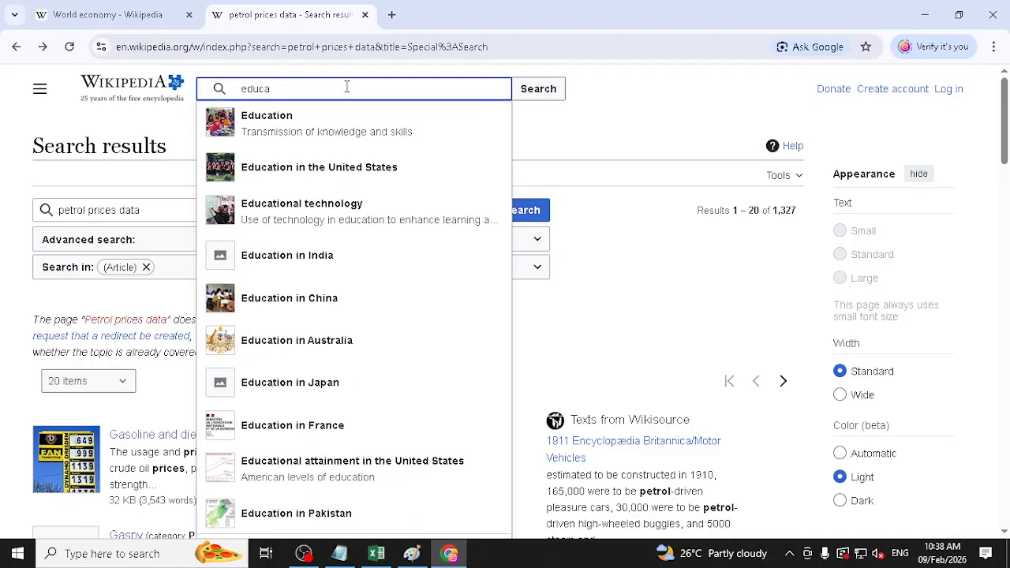
key("BackSpace")
key("BackSpace")
key("BackSpace")
type("litracy")
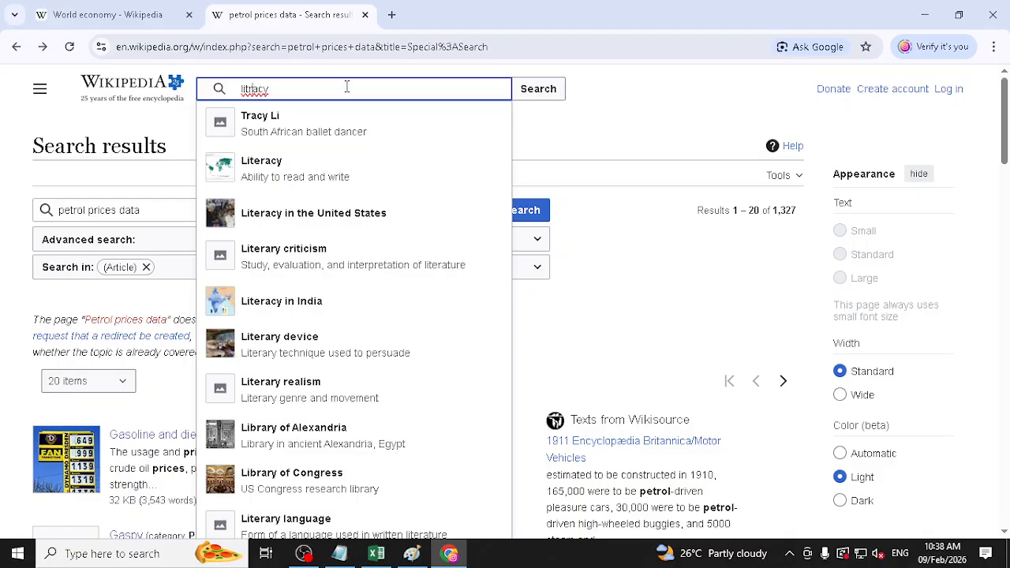
type("rate data india")
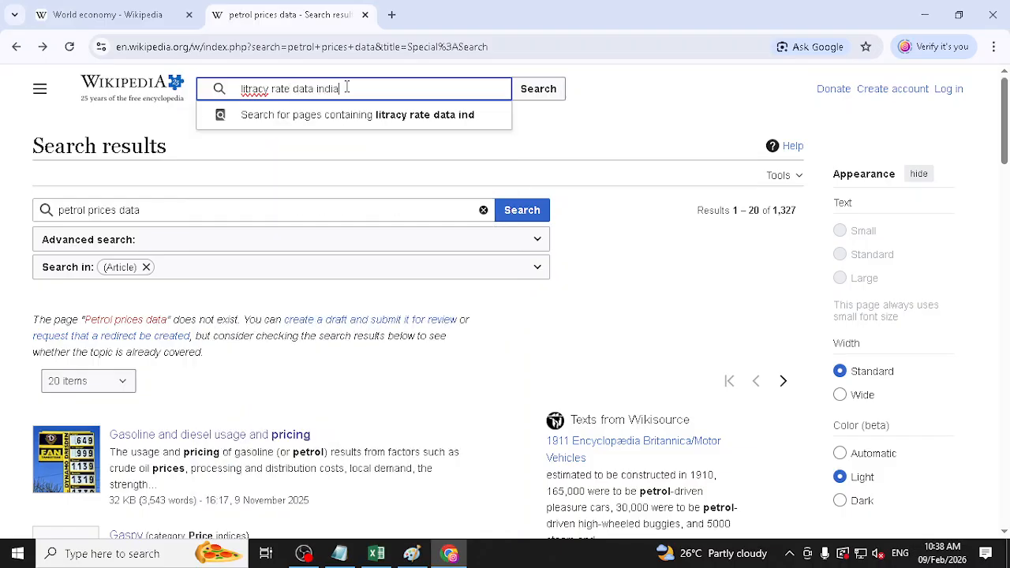
key("Return")
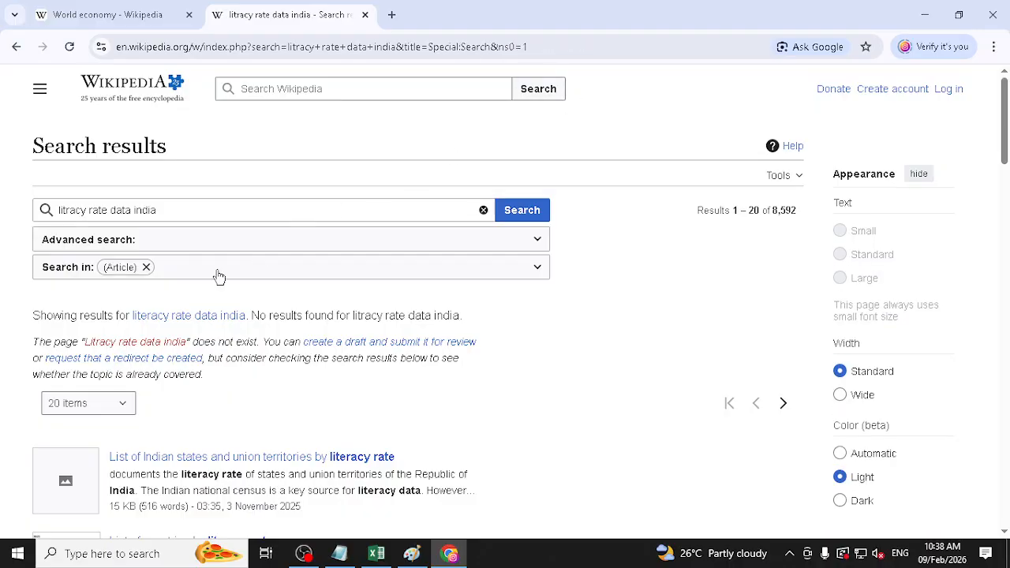
Step: Open the List of Indian states and union territories by literacy rate article and copy its web address
scroll(195, 361, "down", 1)
left_click(215, 384)
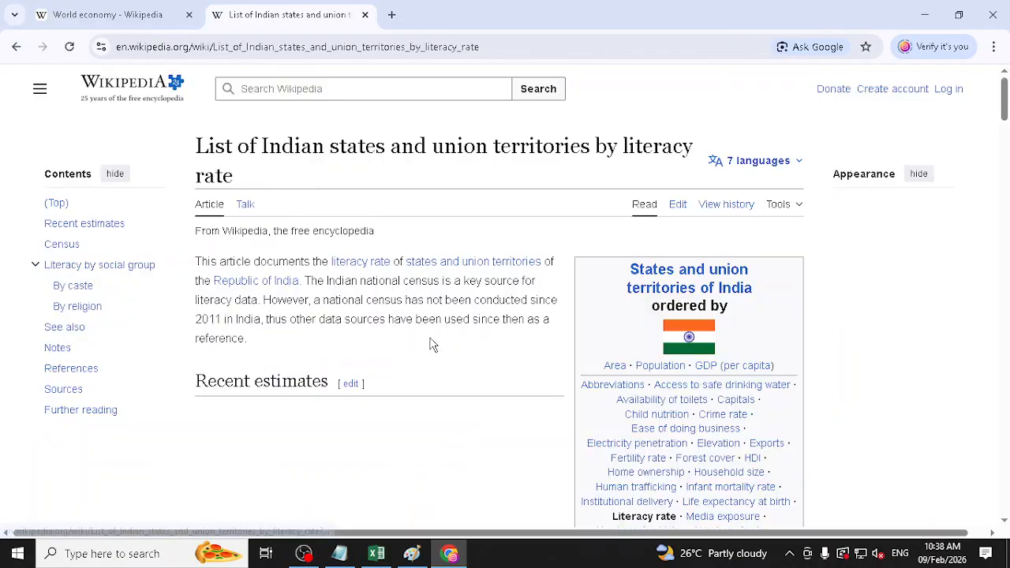
scroll(499, 314, "down", 6)
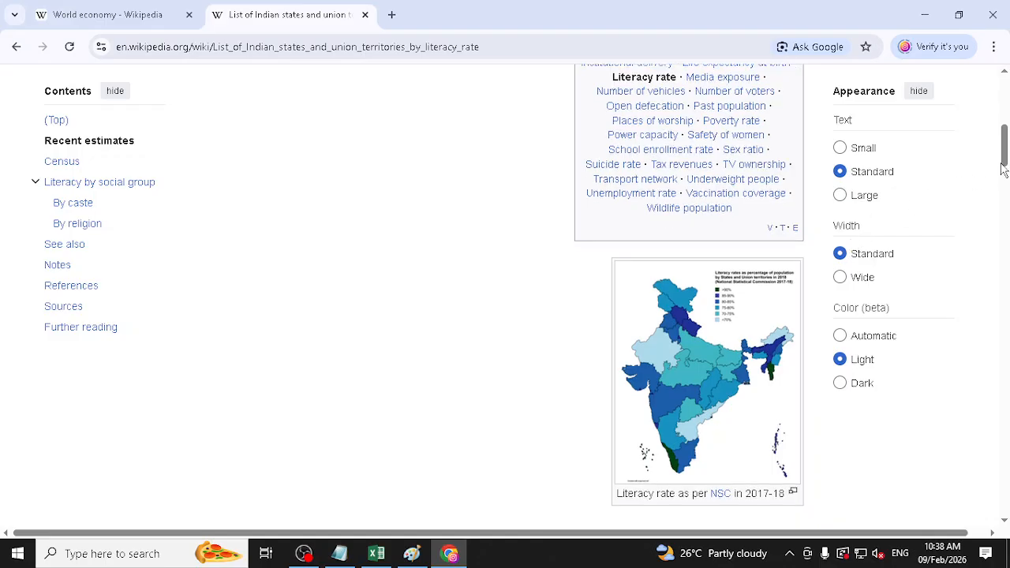
left_click_drag(1004, 164, 1006, 105)
left_click(458, 47)
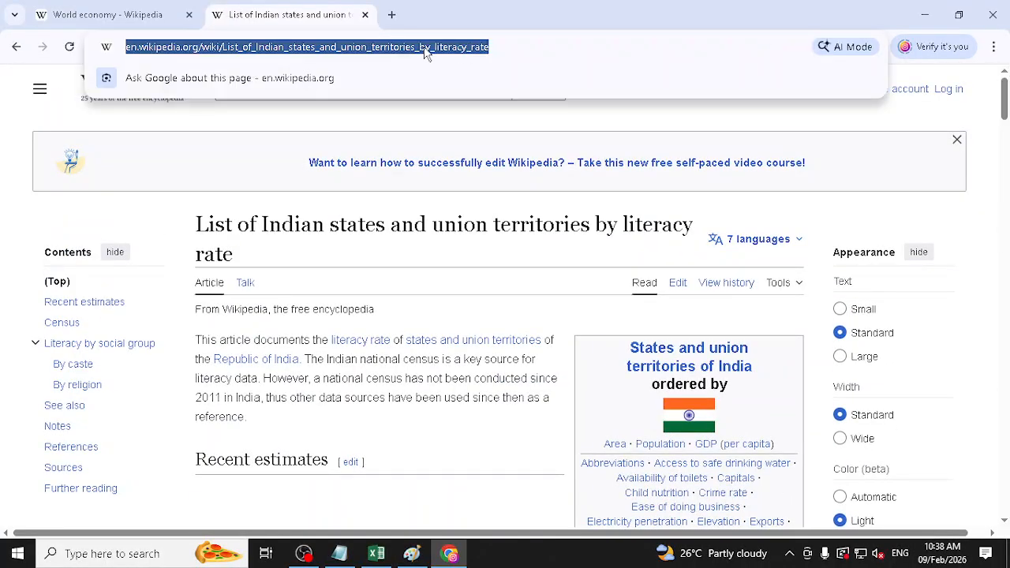
right_click(426, 47)
left_click(477, 153)
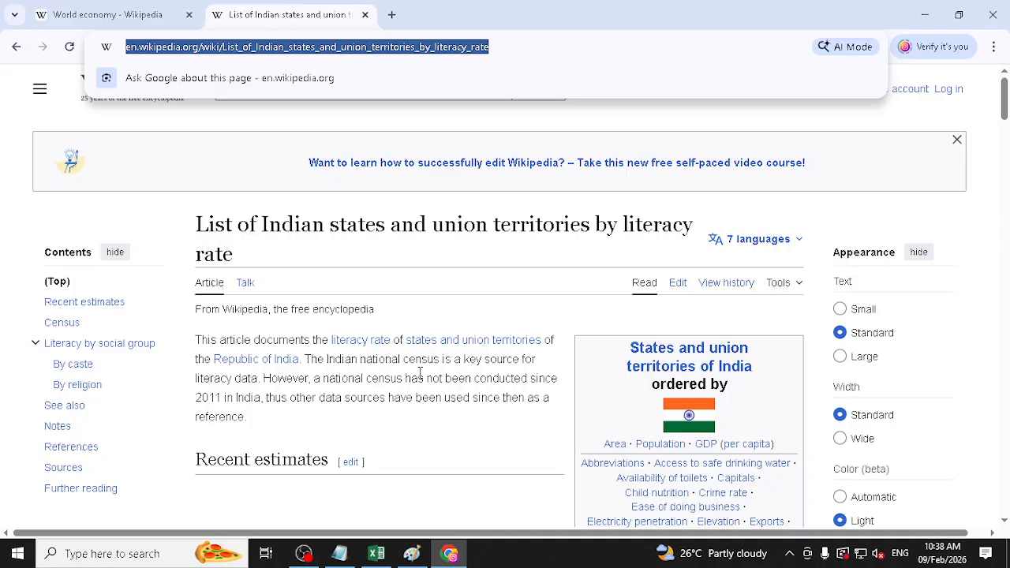
Step: Switch to the Power Query Editor and close it, loading the Table 15 query into the workbook
left_click(377, 554)
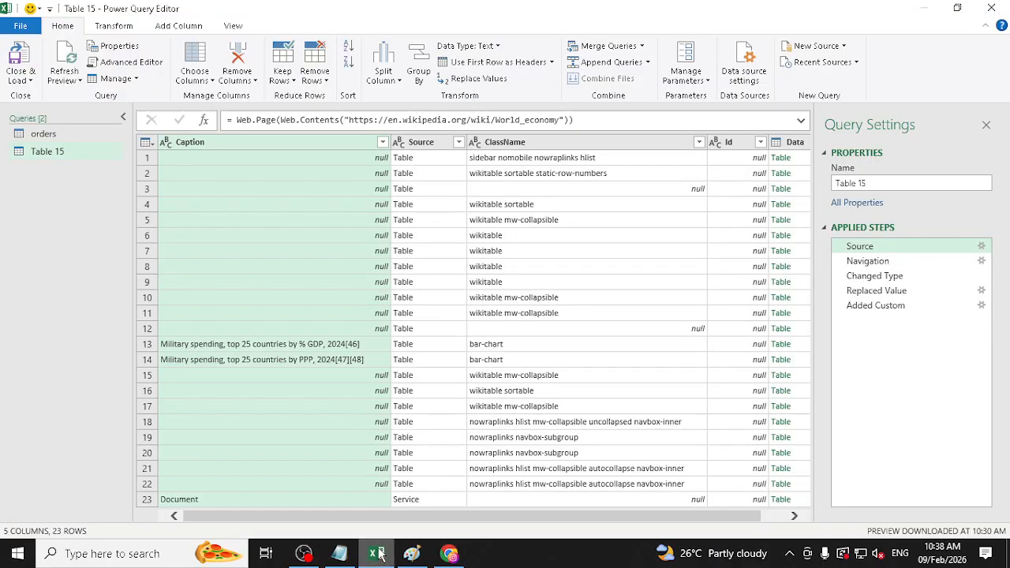
left_click(20, 76)
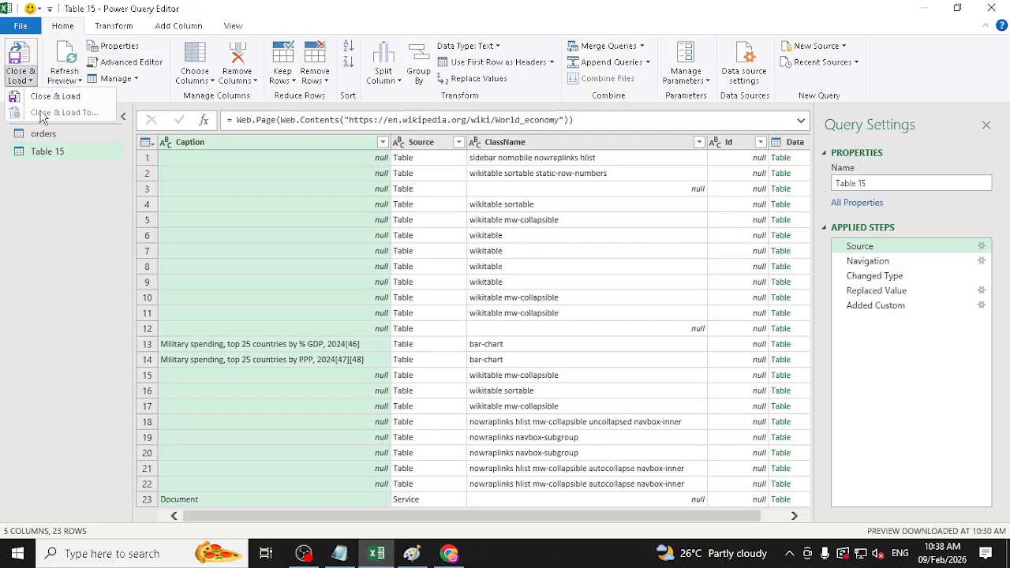
left_click(69, 101)
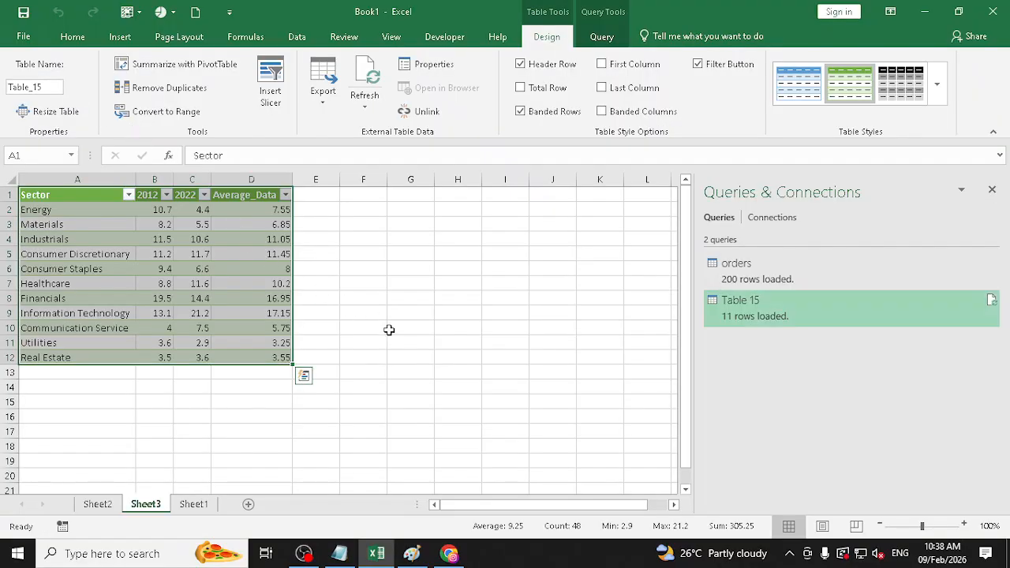
left_click(388, 385)
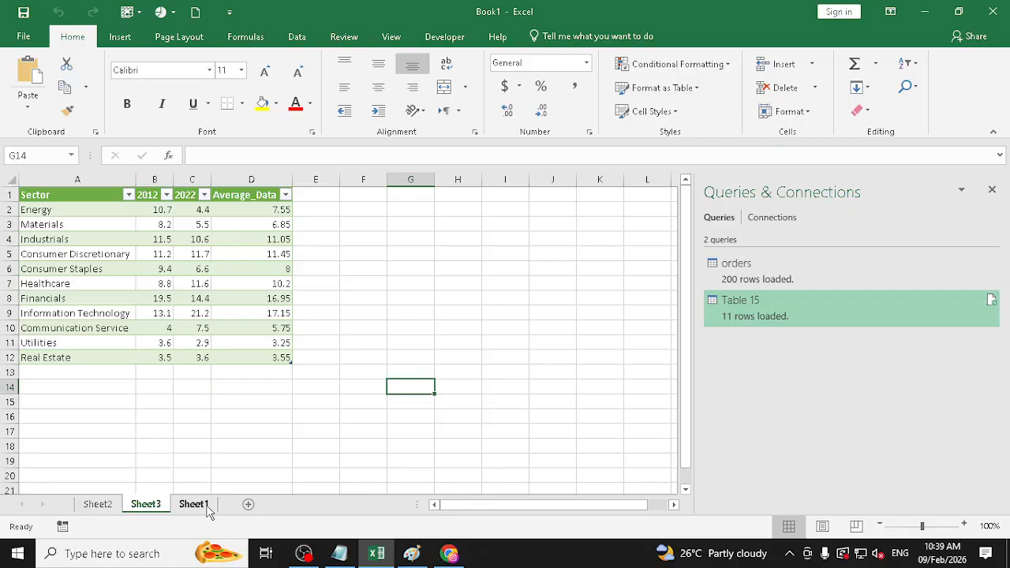
Step: On Sheet1, start a web import from the copied Wikipedia address List_of_Indian_states_and_union_territories_by_literacy_rate
left_click(193, 504)
left_click(299, 37)
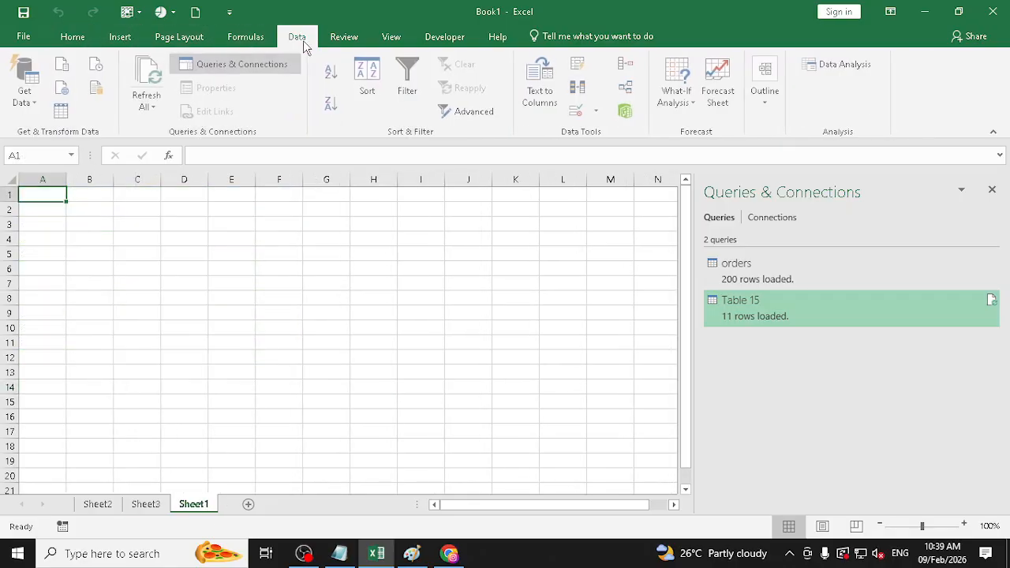
left_click(25, 99)
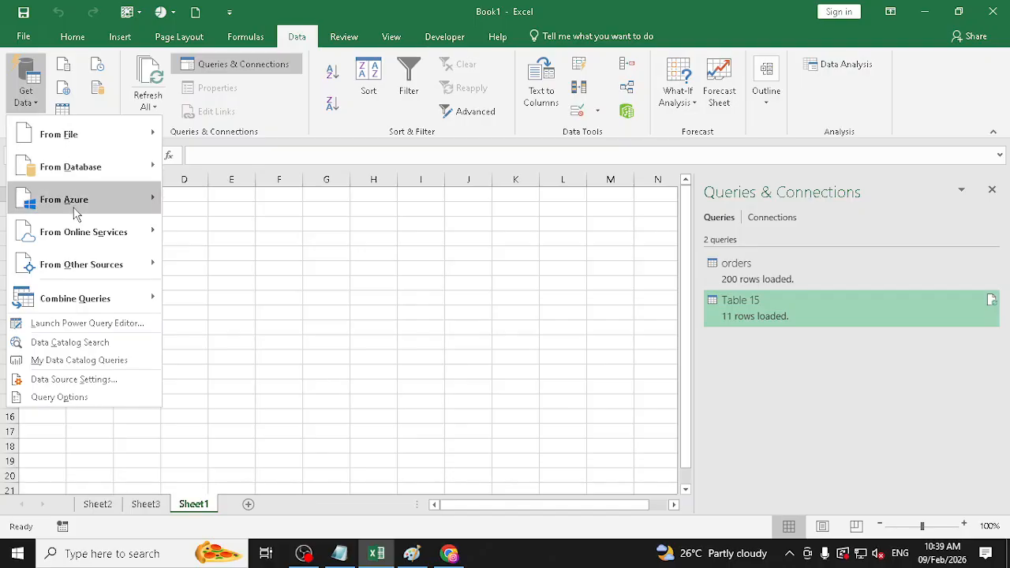
mouse_move(133, 266)
left_click(258, 270)
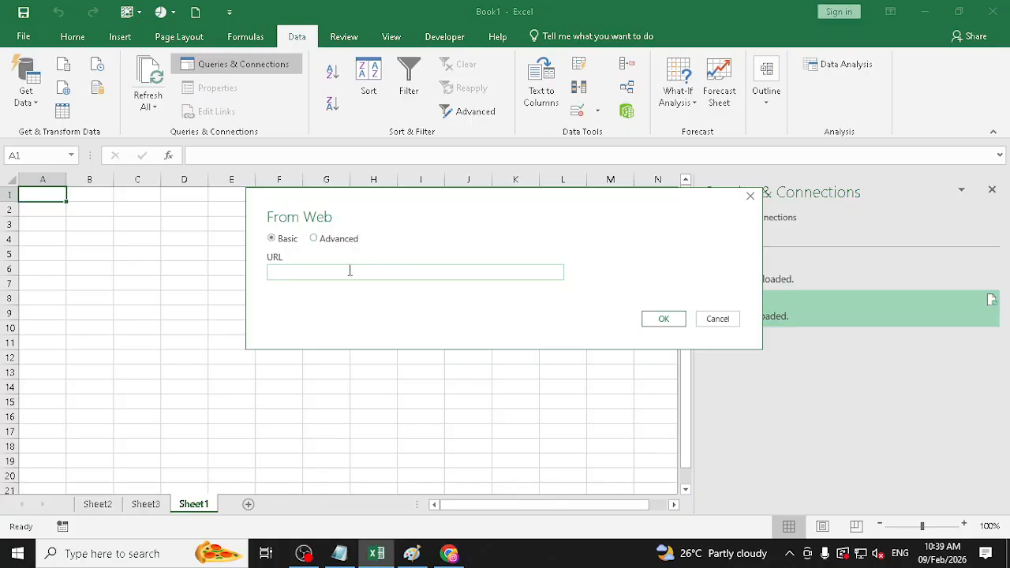
right_click(350, 272)
left_click(372, 342)
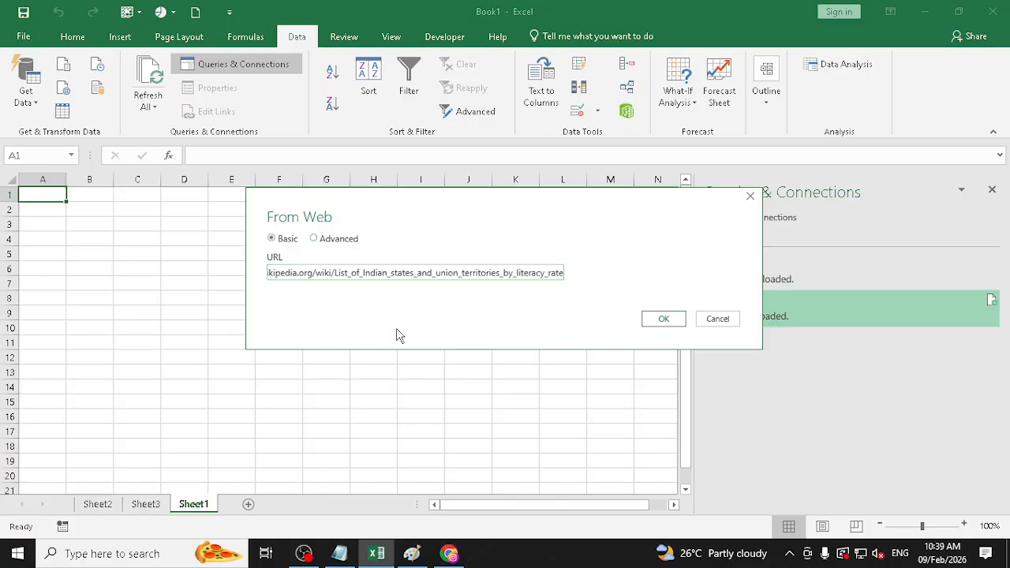
left_click(671, 324)
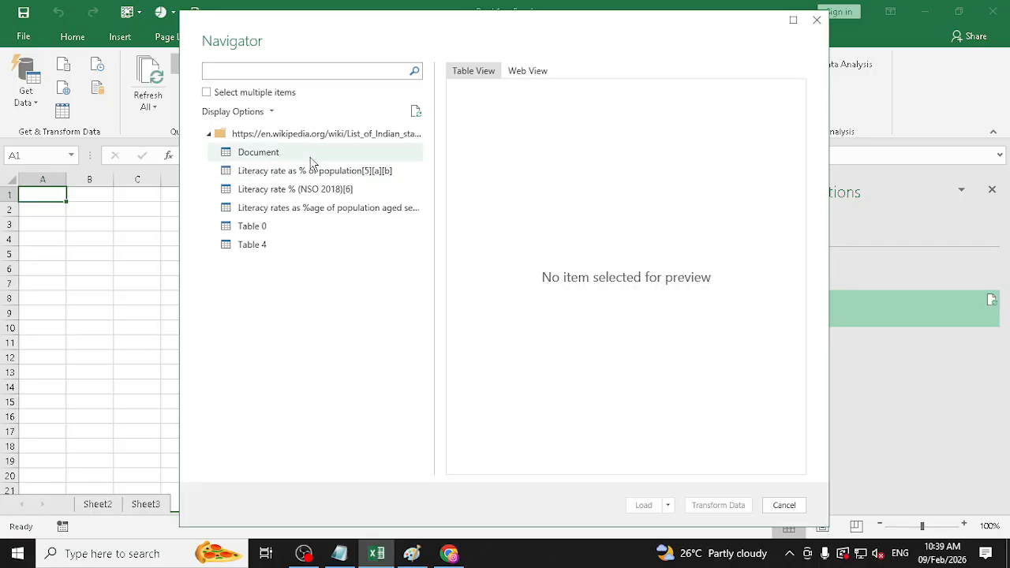
Step: Preview the tables found on the literacy rate page, checking the columns of the population and NSO 2018 tables
left_click(272, 157)
left_click(289, 172)
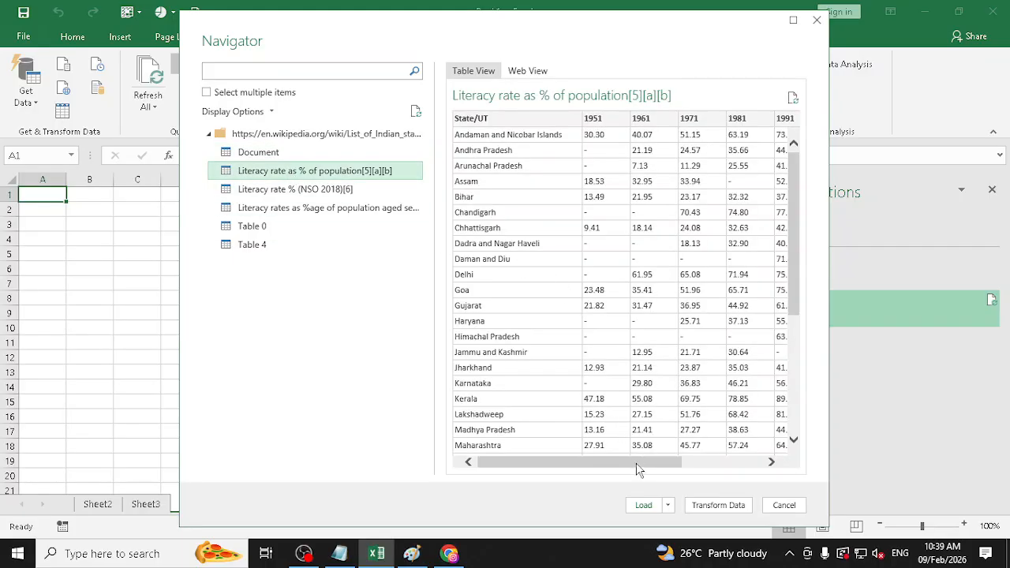
left_click_drag(637, 462, 677, 463)
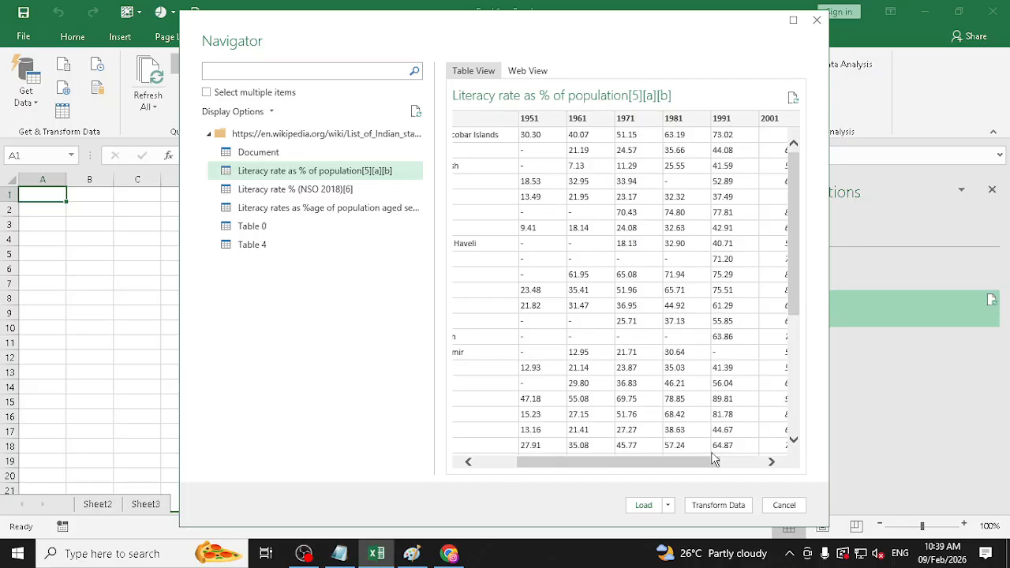
left_click_drag(713, 463, 654, 460)
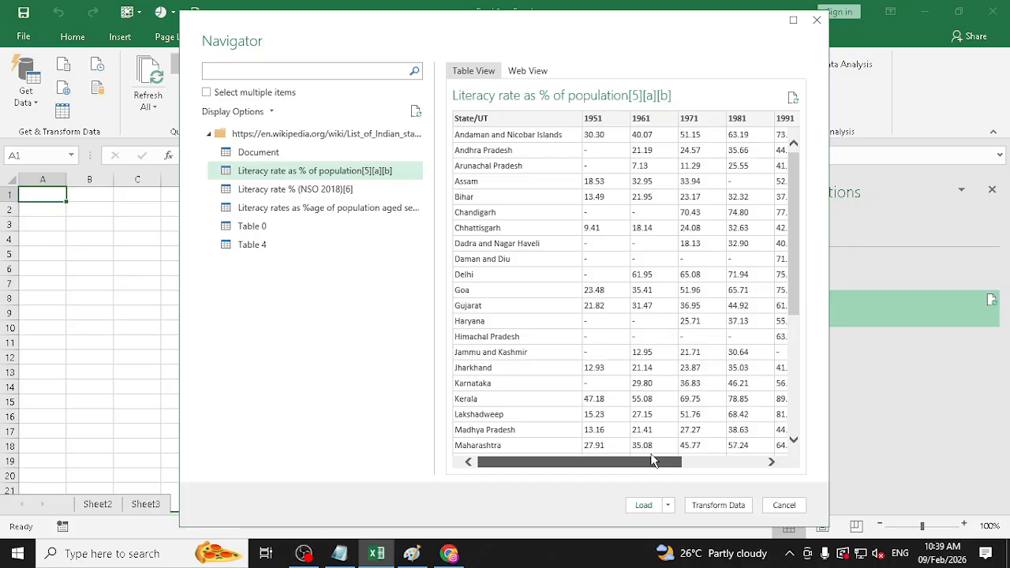
left_click(319, 187)
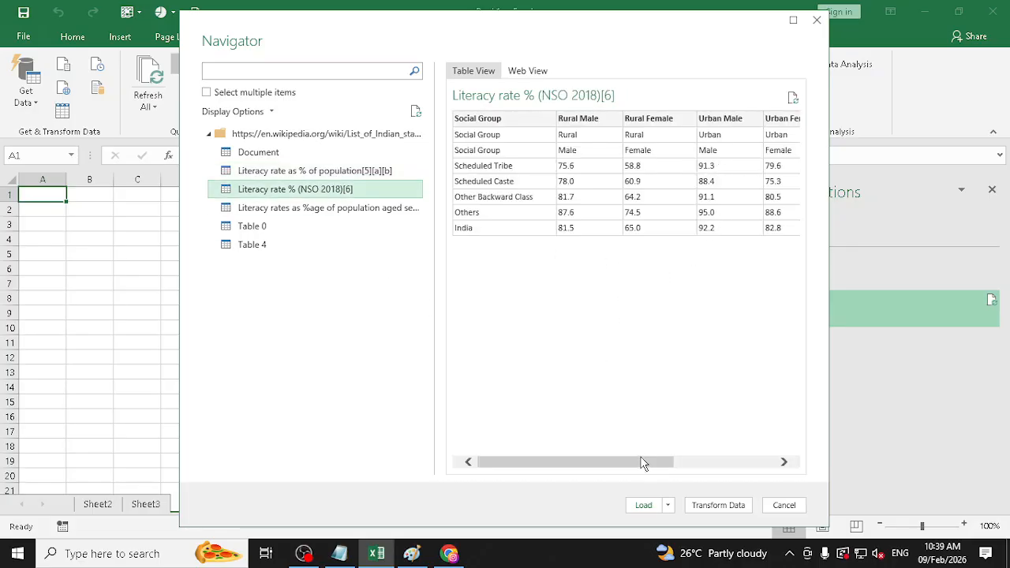
left_click_drag(643, 463, 741, 464)
left_click(273, 208)
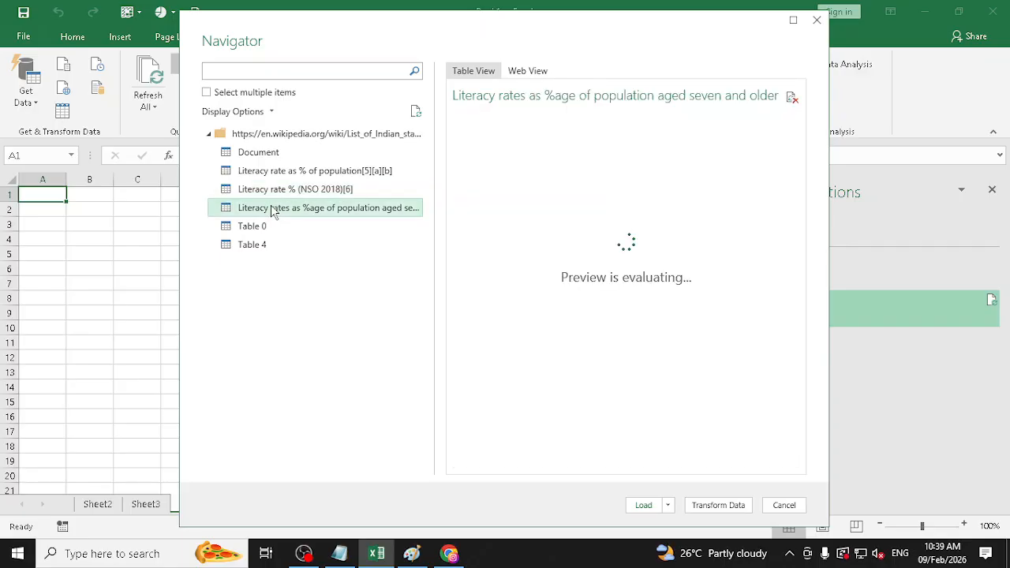
left_click(258, 227)
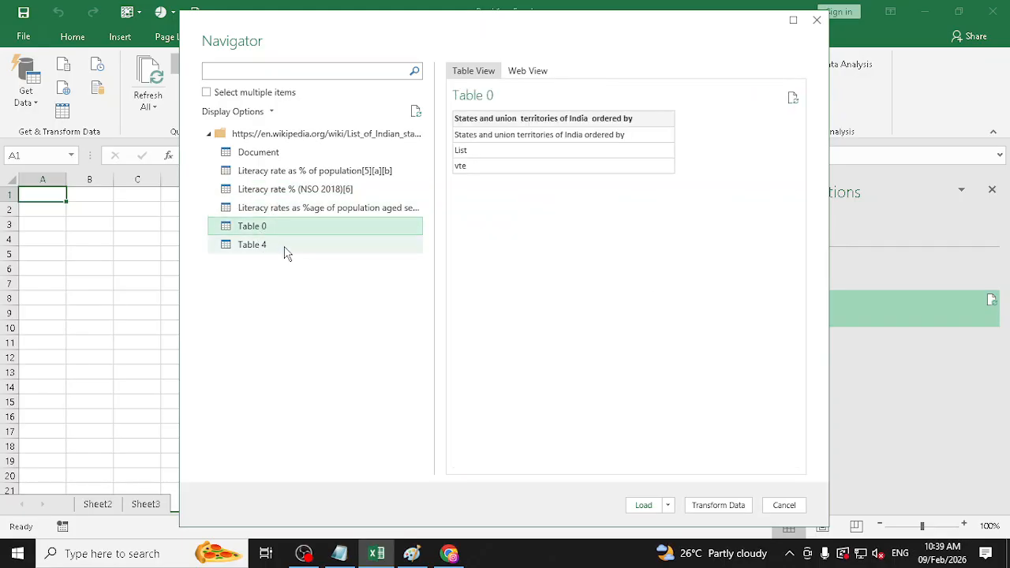
left_click(300, 208)
Step: Load the "Literacy rate as % of population[5][a][b]" table as a table on a new worksheet
left_click(294, 171)
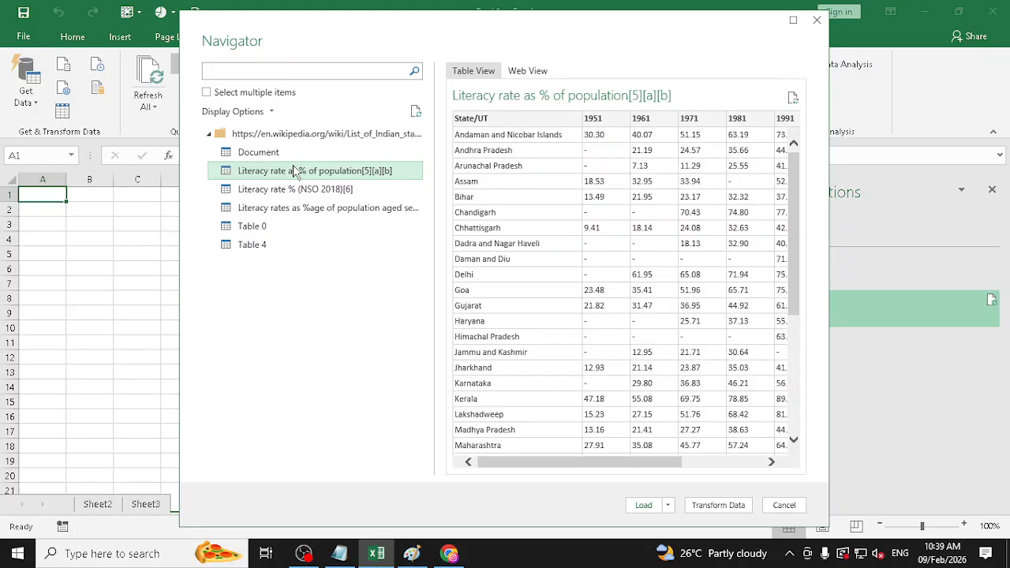
left_click(668, 505)
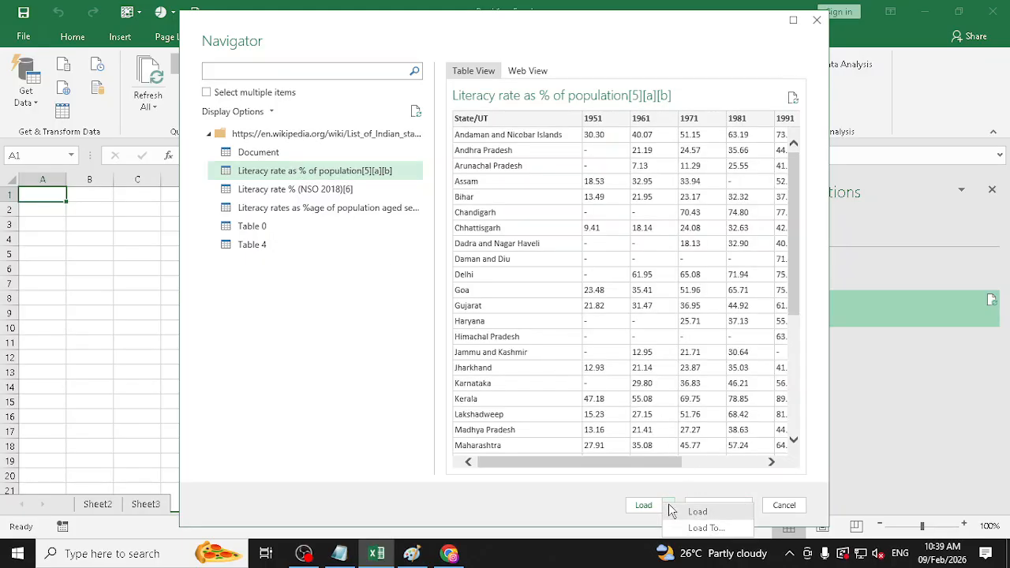
left_click(709, 532)
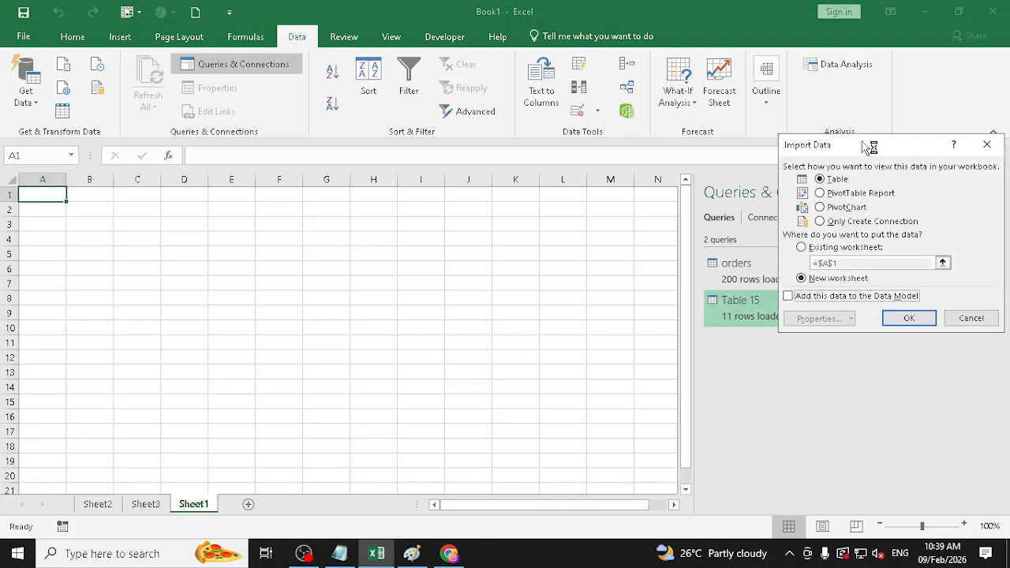
left_click_drag(871, 147, 649, 184)
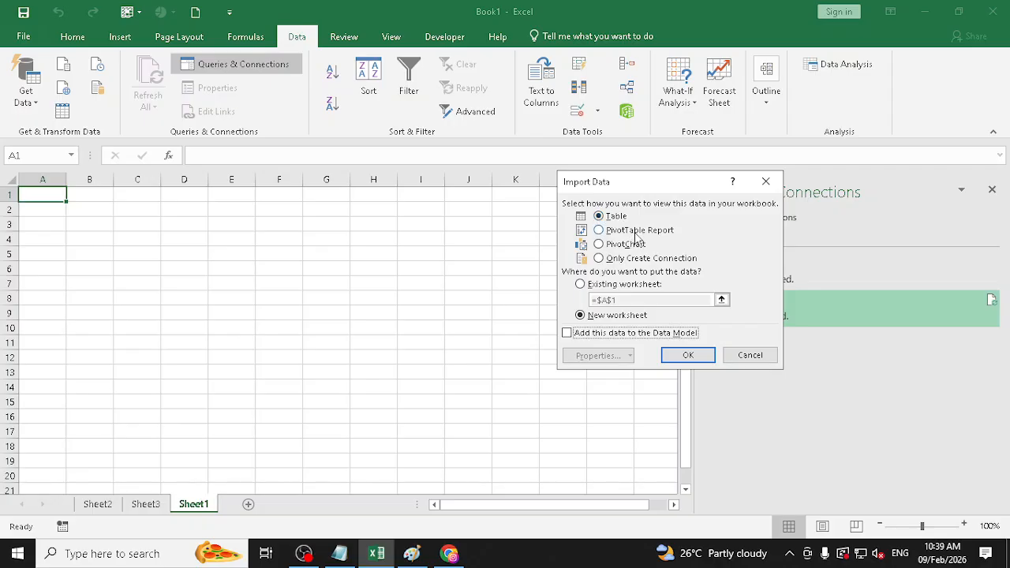
left_click(684, 355)
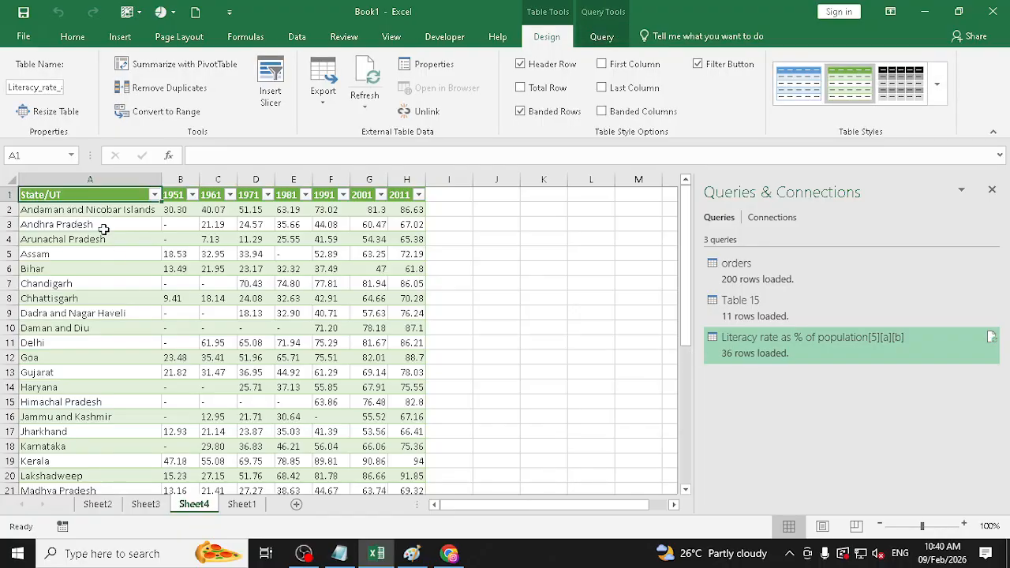
Step: Select the 1951 to 2011 columns of the loaded table and open the literacy rate query in the Power Query Editor
mouse_move(901, 354)
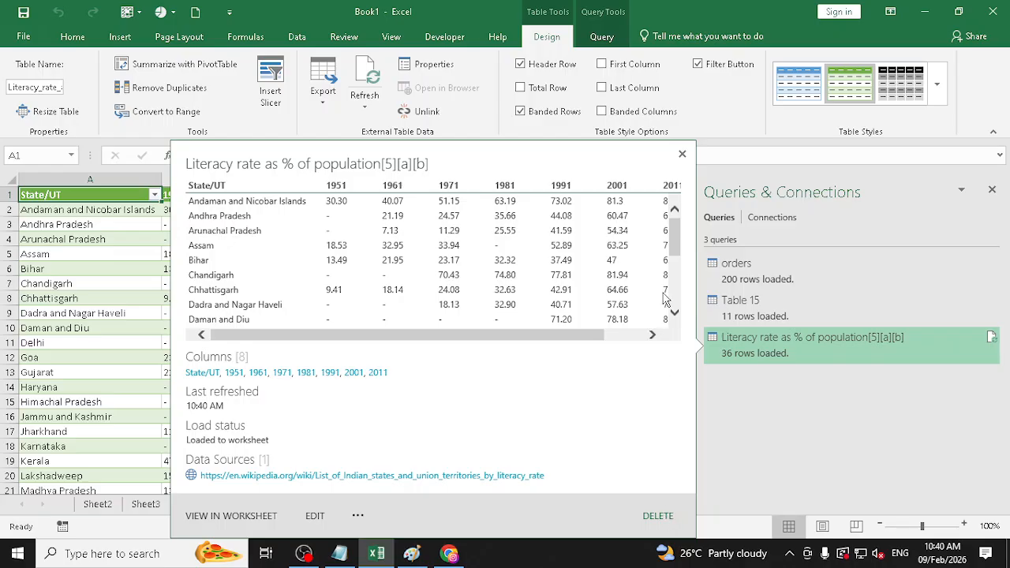
left_click(682, 154)
left_click_drag(181, 180, 406, 180)
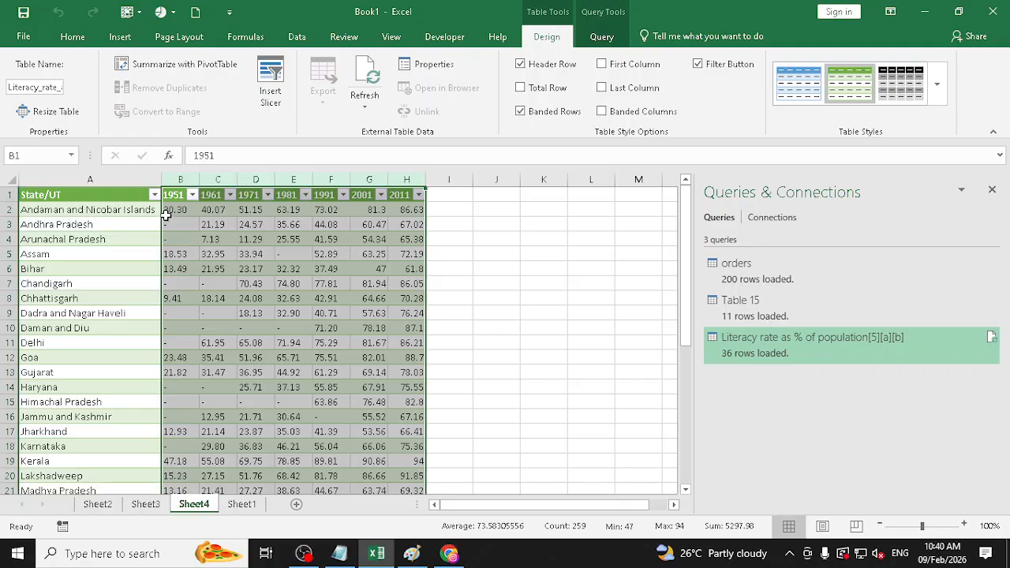
double_click(750, 345)
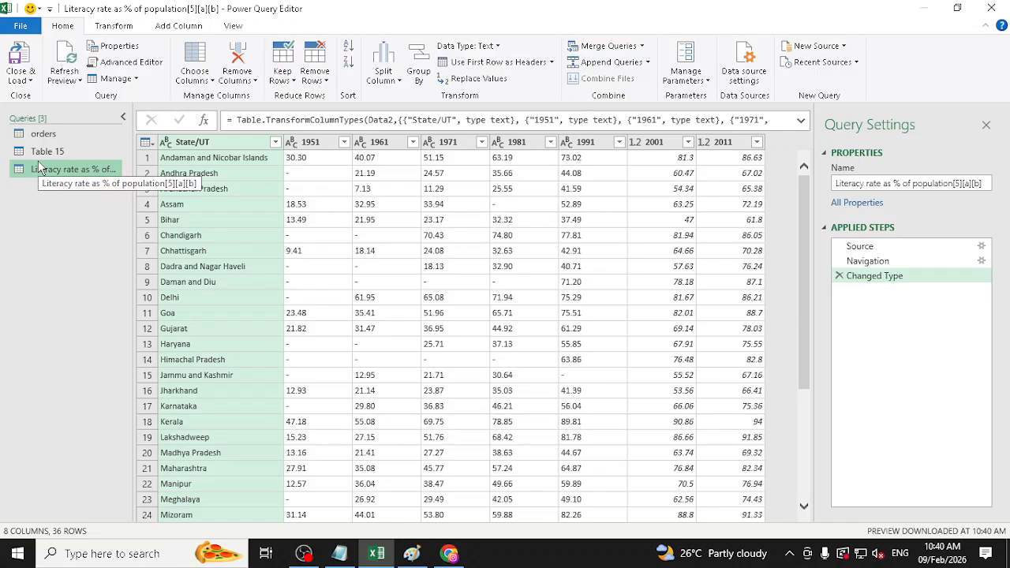
left_click(32, 78)
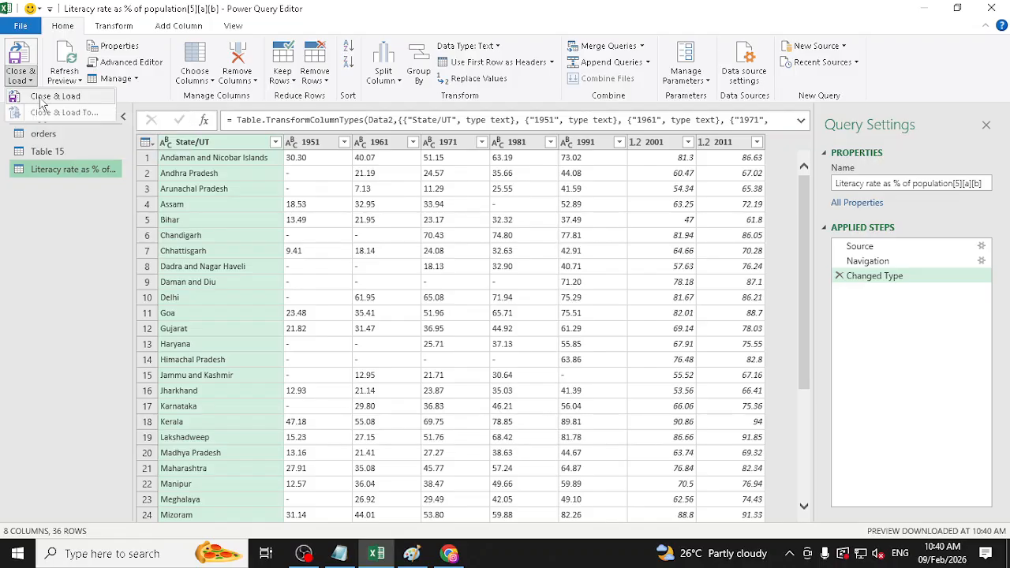
Step: From the Source step, drill into the "Literacy rate as % of population[5][a][b]" table, replacing the subsequent steps
left_click(869, 247)
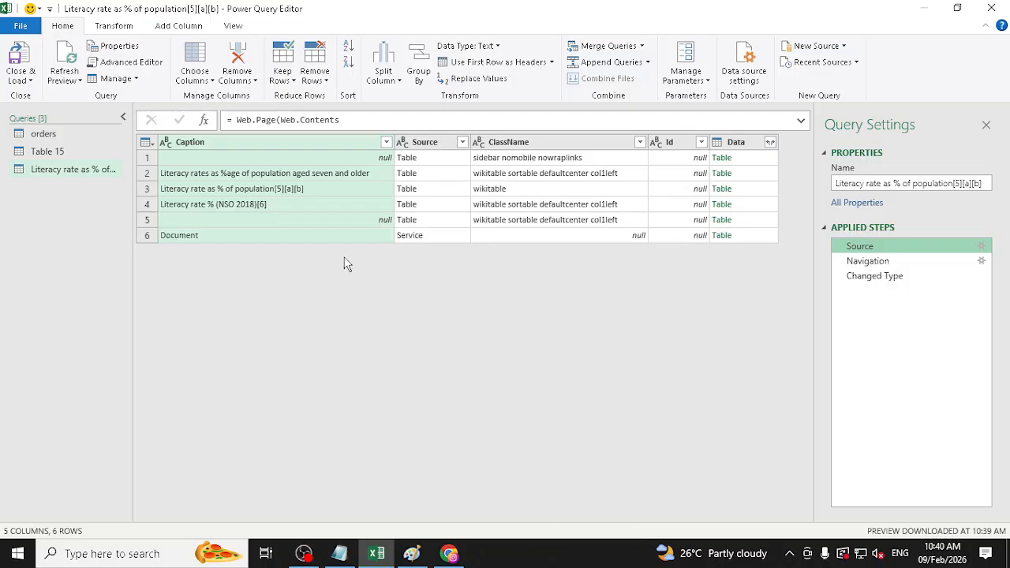
left_click(243, 178)
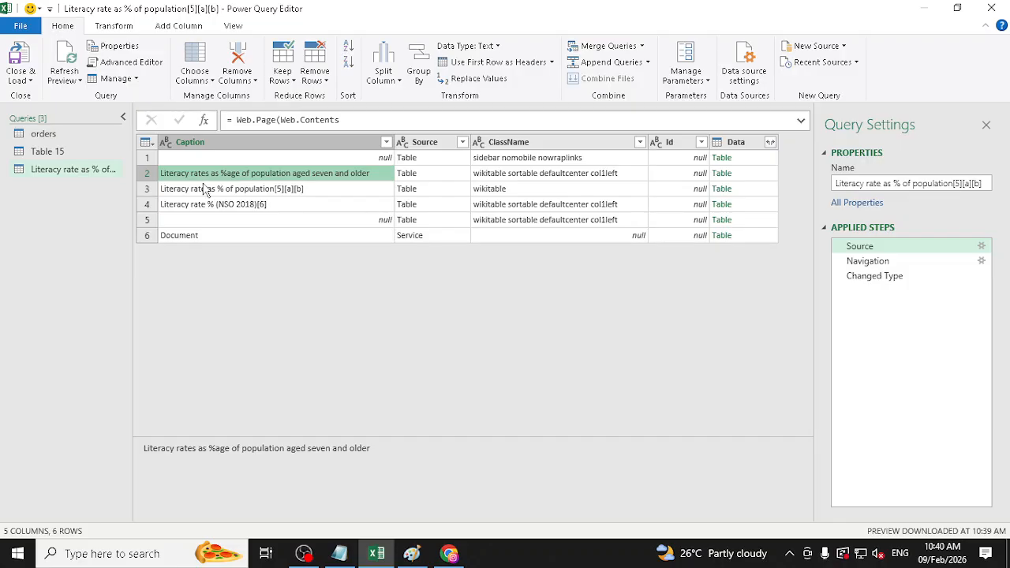
left_click(243, 192)
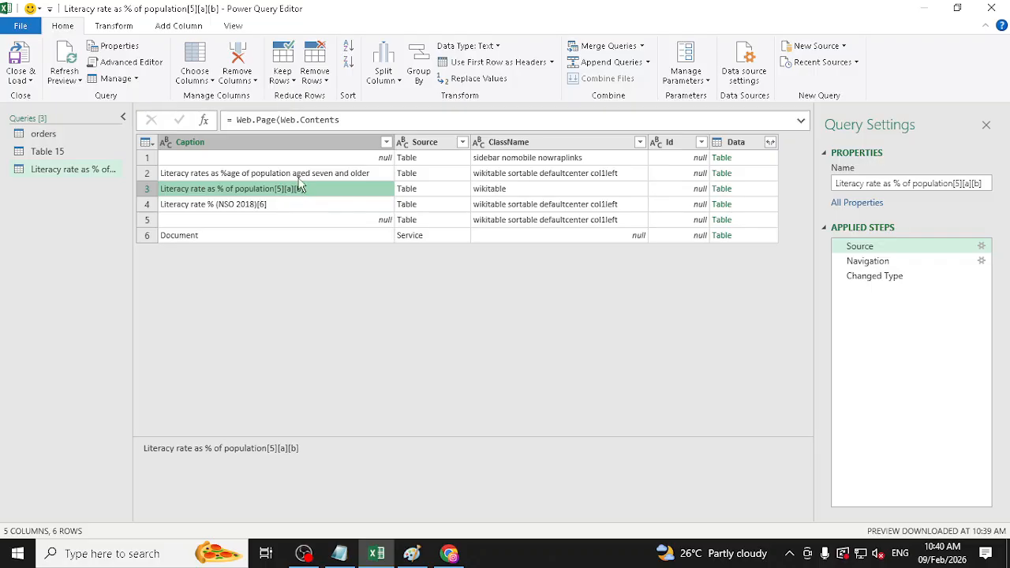
left_click(308, 176)
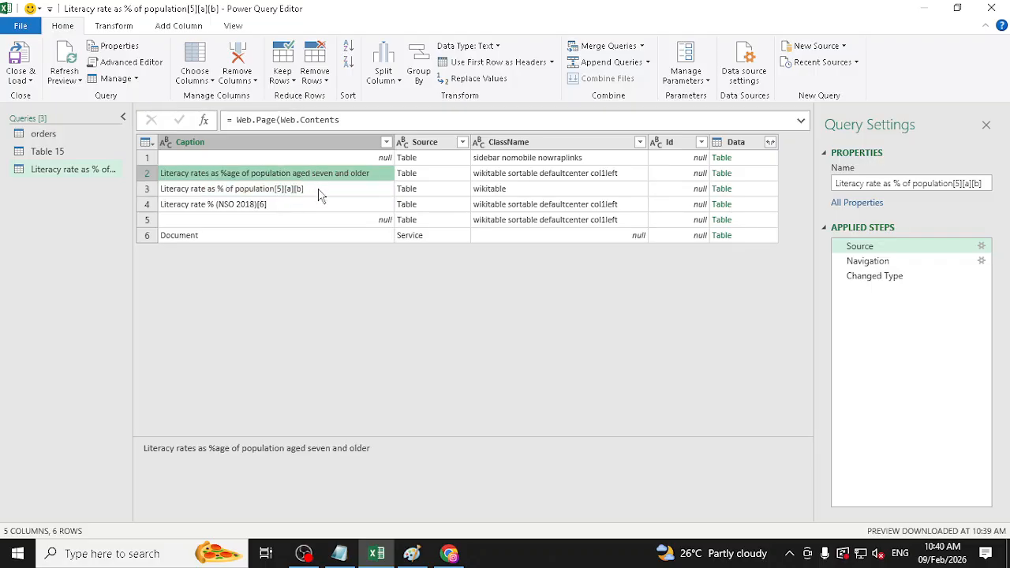
left_click(319, 195)
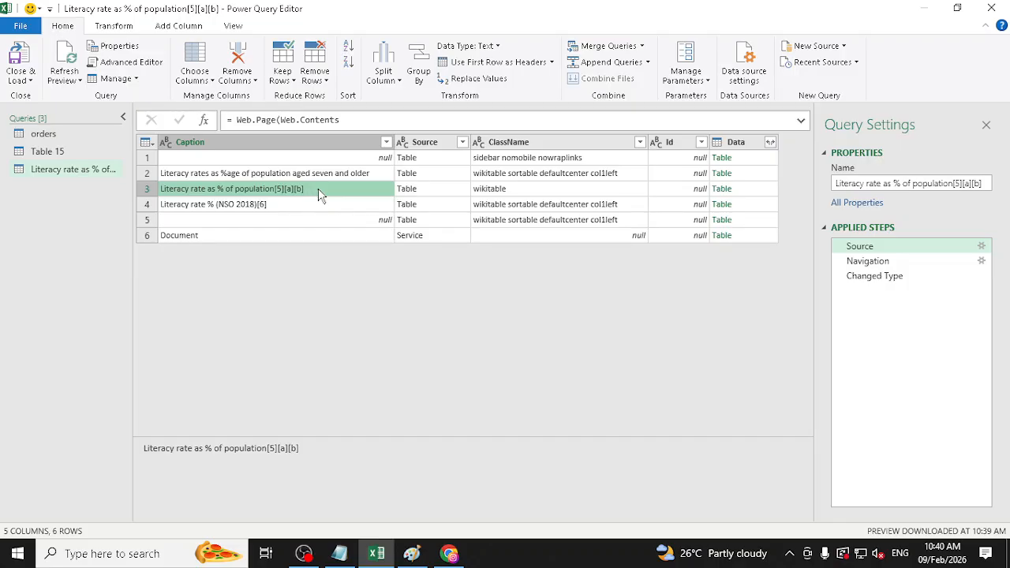
left_click(727, 192)
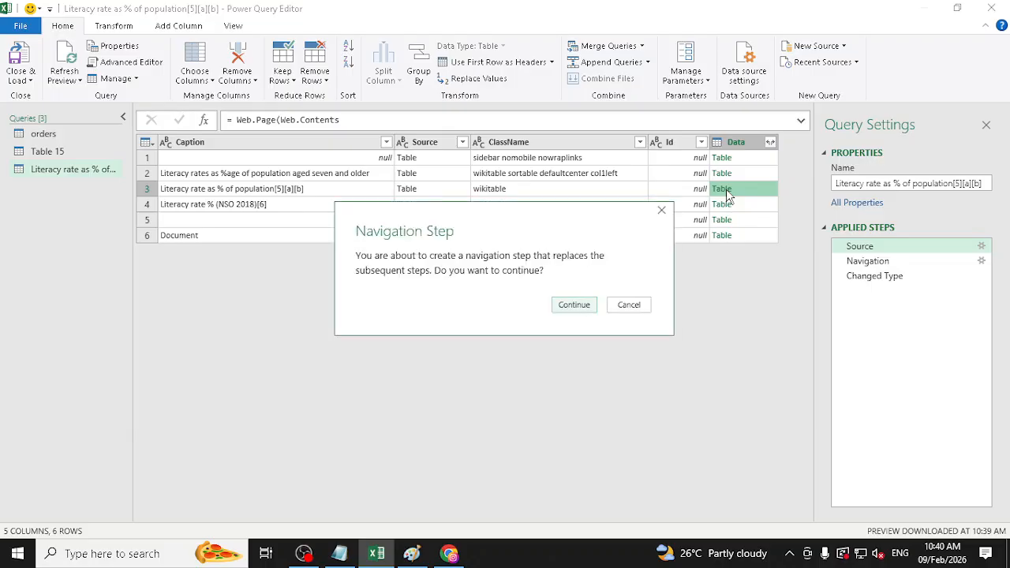
left_click(582, 307)
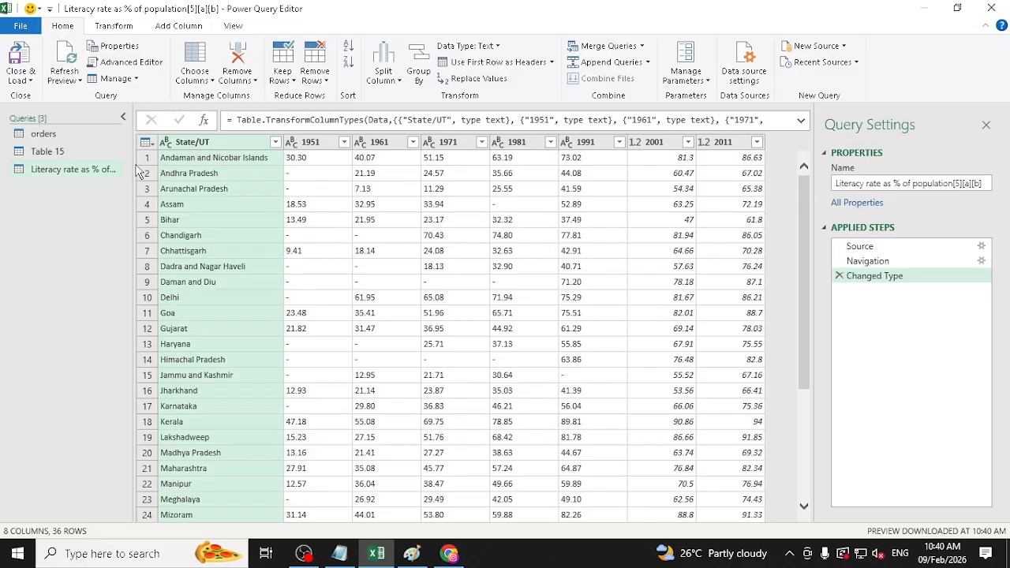
Step: Look through all rows of the literacy table, return to the Source step and widen the Queries pane to show full query names
scroll(789, 384, "down", 4)
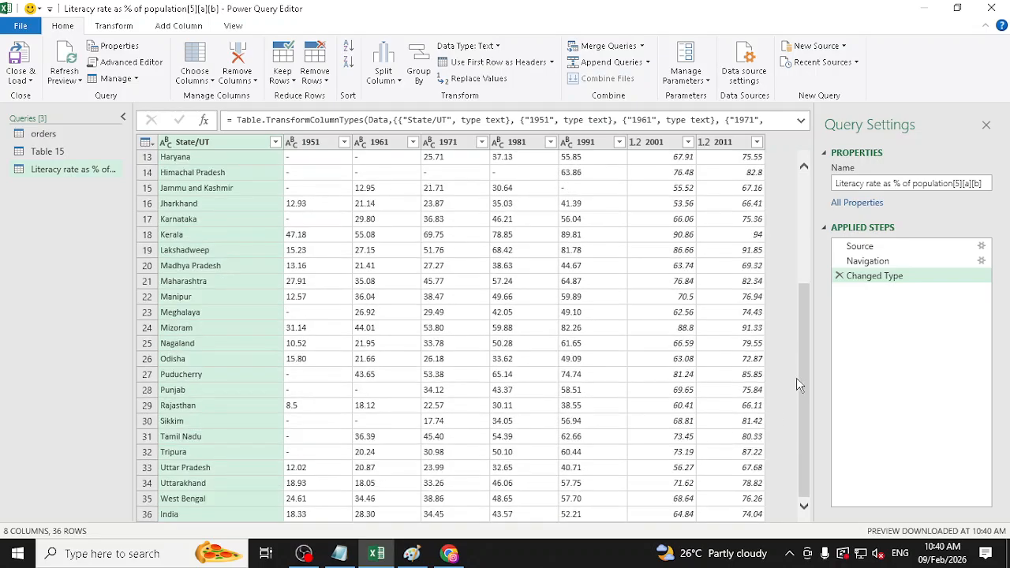
left_click_drag(807, 400, 805, 291)
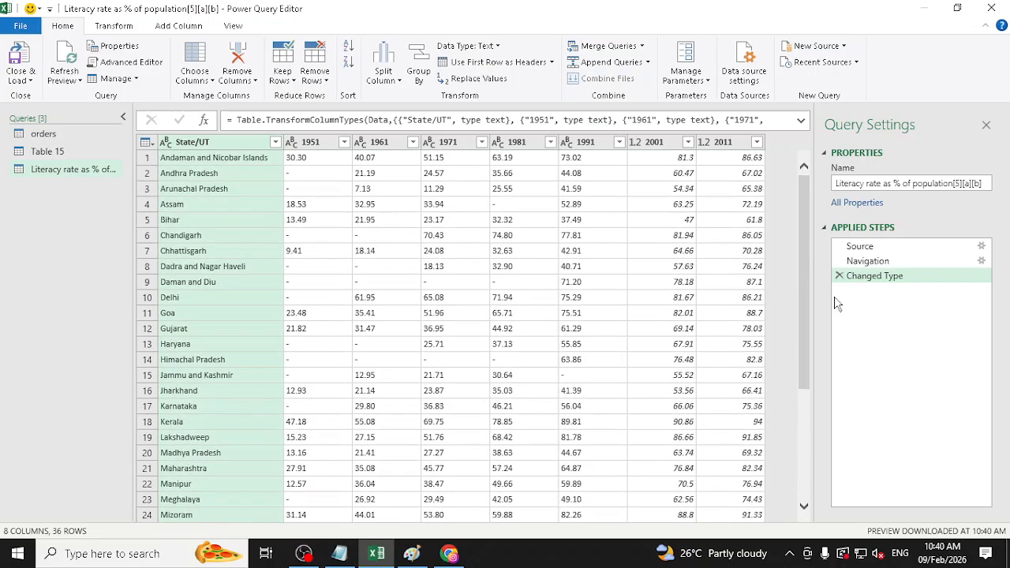
left_click(865, 250)
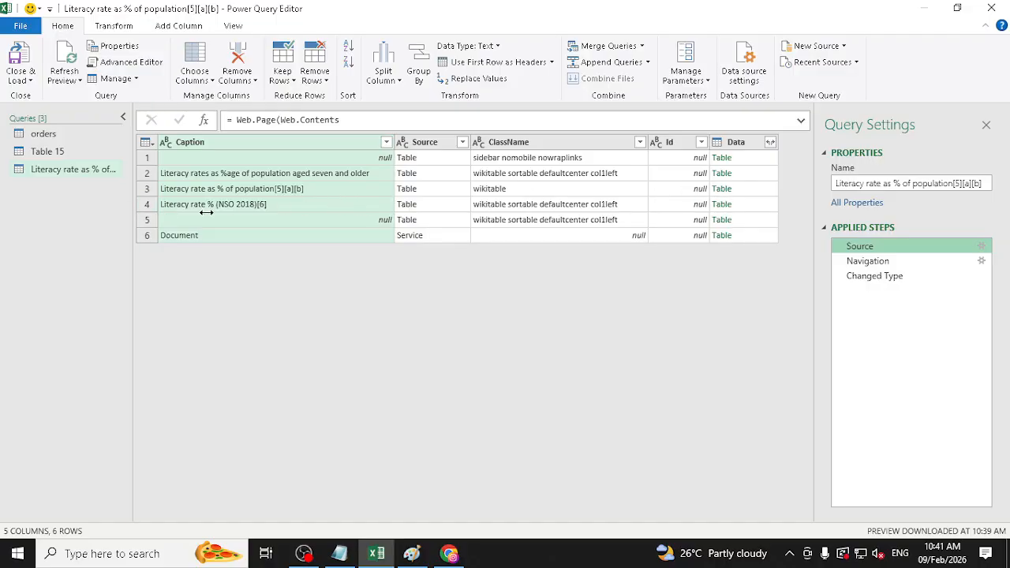
left_click_drag(206, 212, 266, 221)
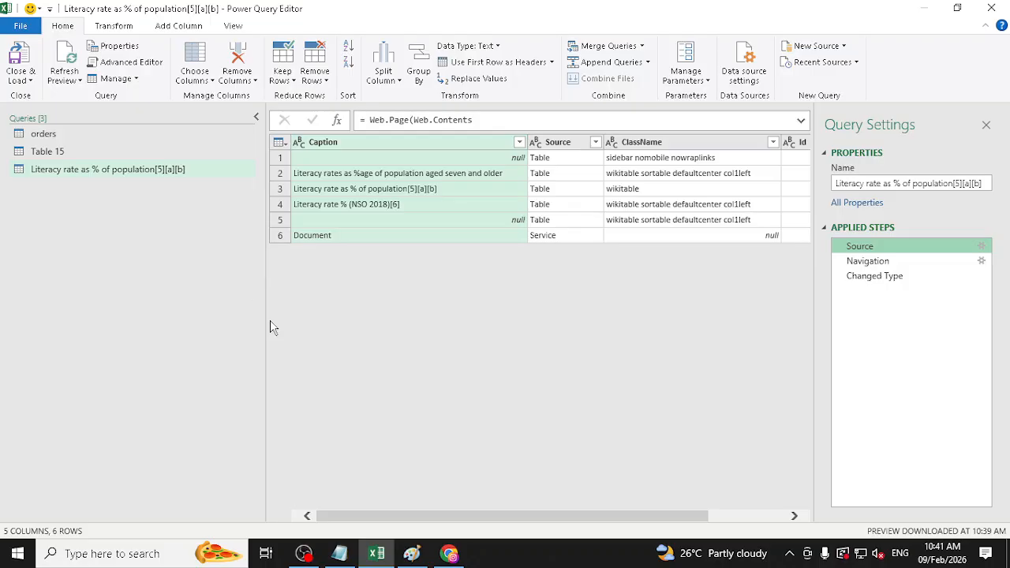
Step: From the Source step, drill into the "Literacy rates as %age of population aged seven and older" table, replacing subsequent steps, and load it to the worksheet
left_click_drag(270, 328, 231, 315)
left_click(431, 179)
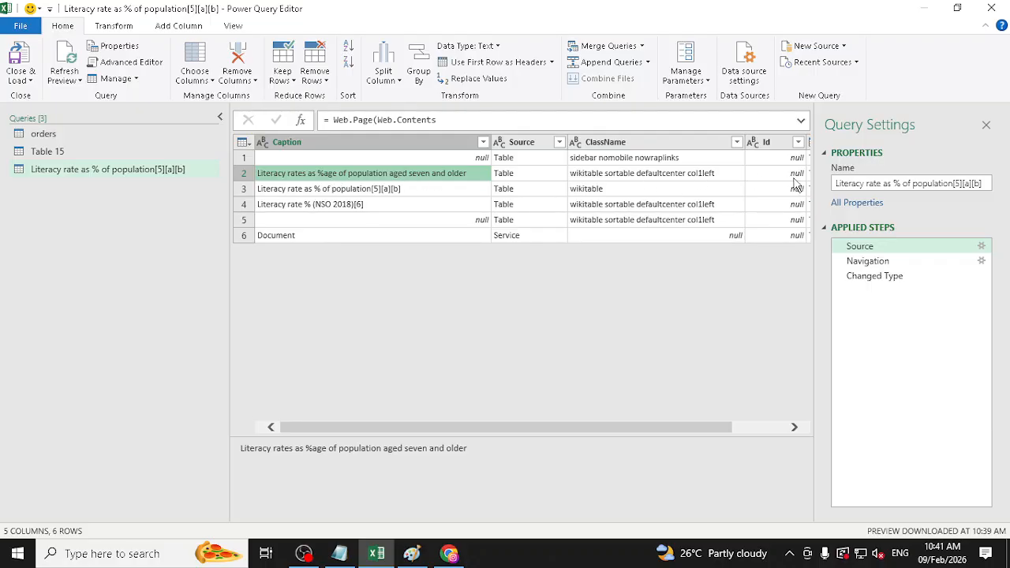
left_click_drag(696, 427, 778, 424)
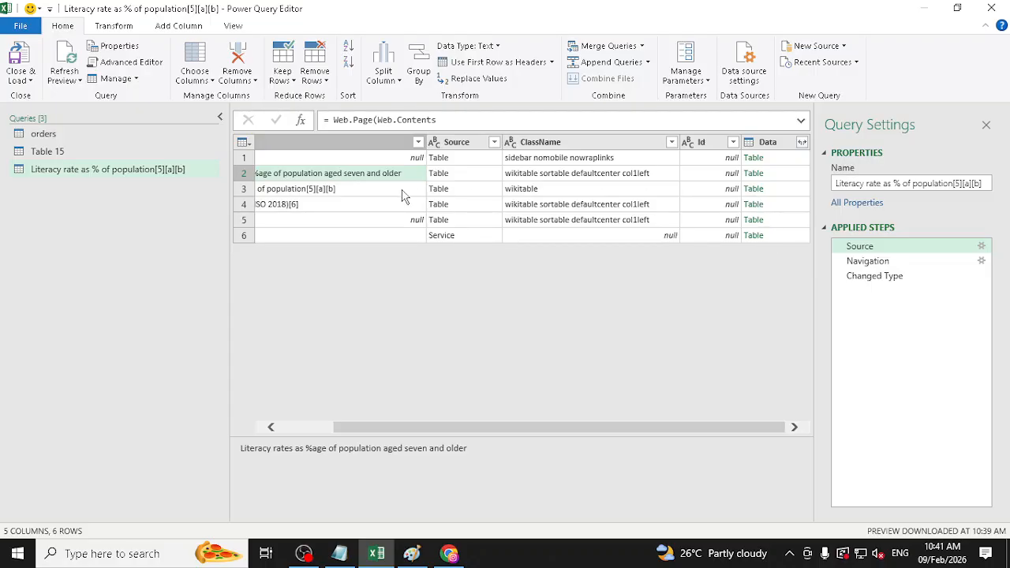
left_click(751, 173)
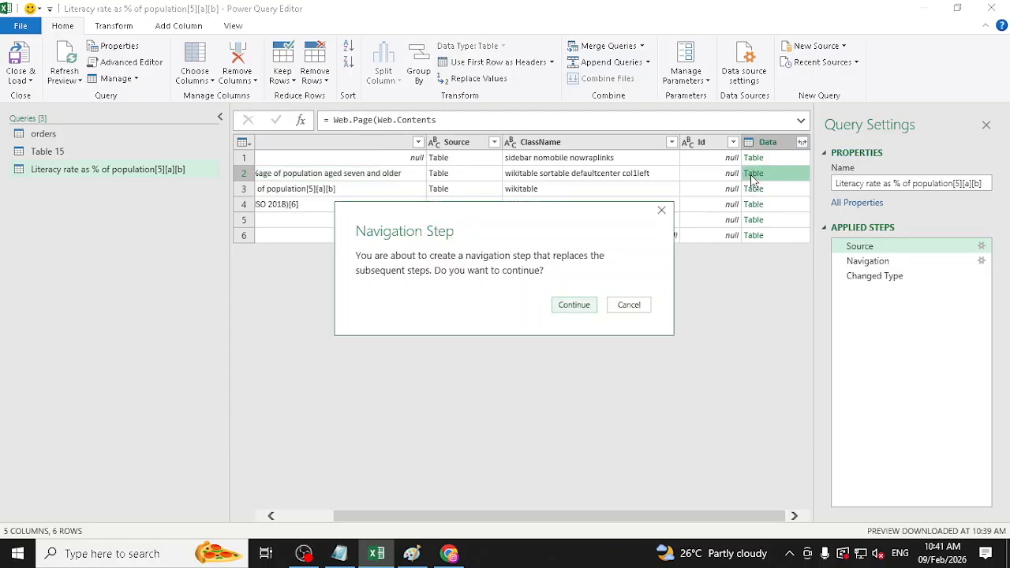
left_click(588, 304)
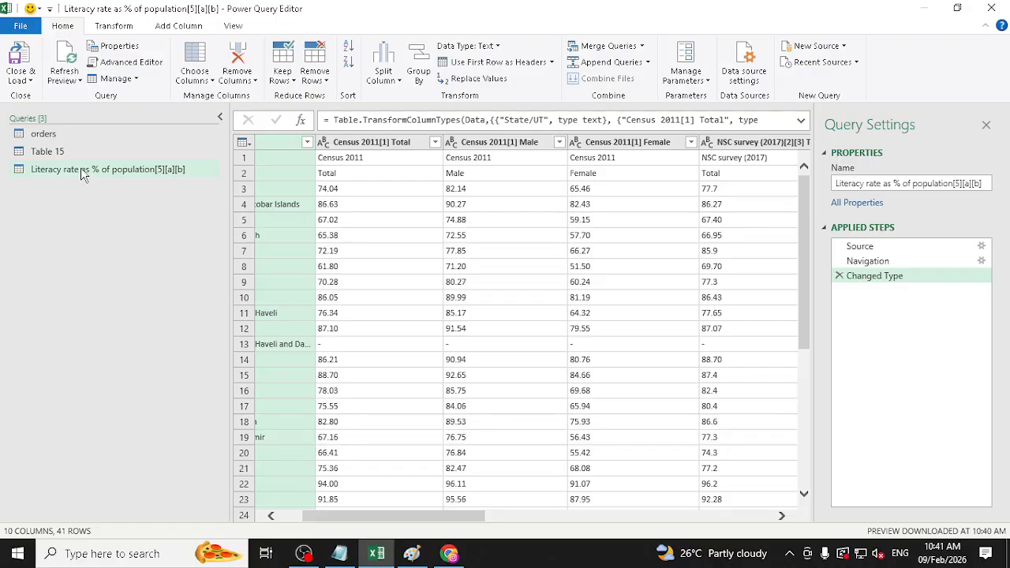
left_click(24, 87)
left_click(52, 97)
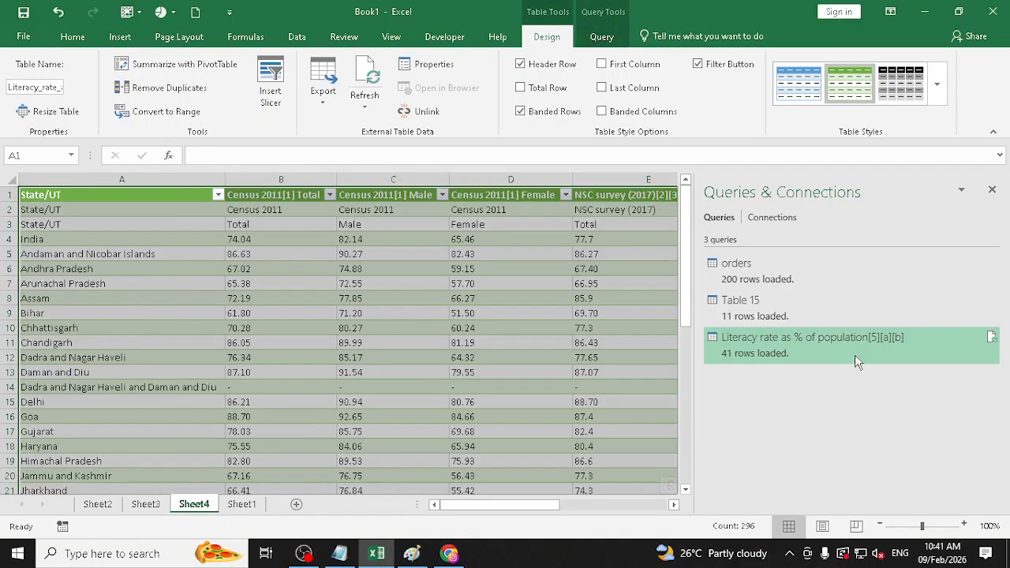
Step: Reopen the literacy rate query and, from its Source step, drill into the "Literacy rate % (NSO 2018)[6]" table, replacing the subsequent steps
mouse_move(855, 353)
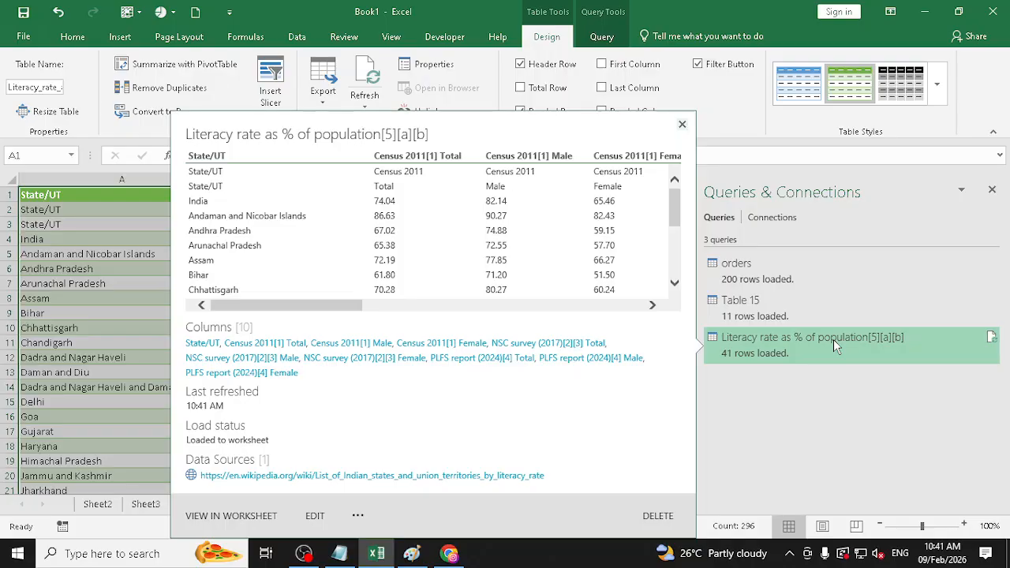
double_click(834, 340)
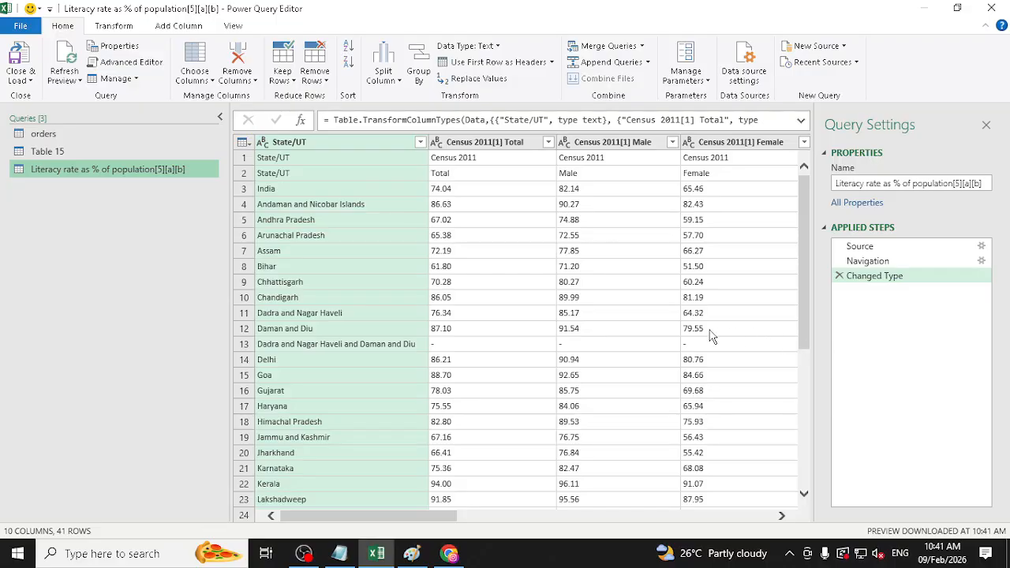
left_click(860, 249)
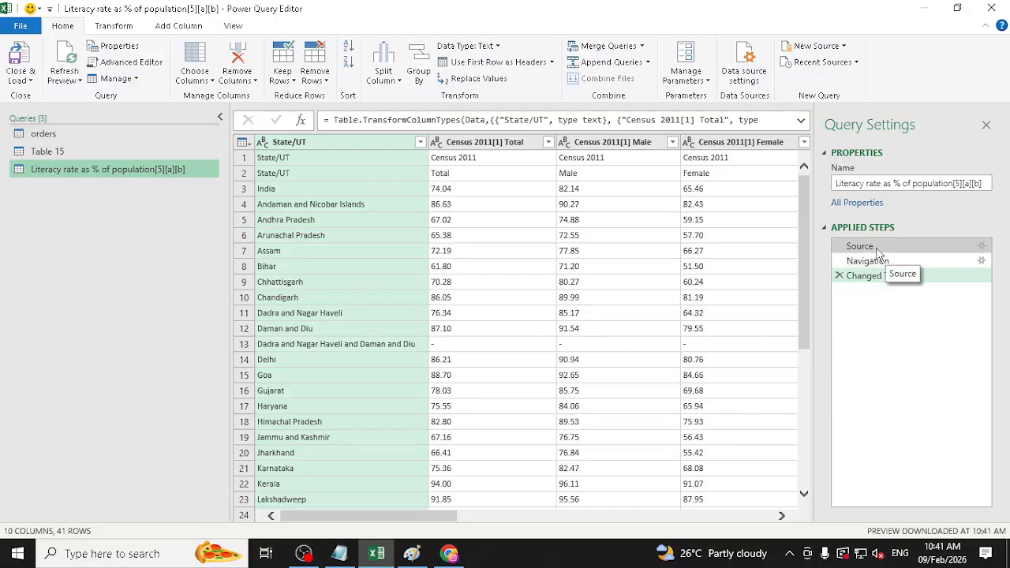
left_click_drag(686, 516, 748, 517)
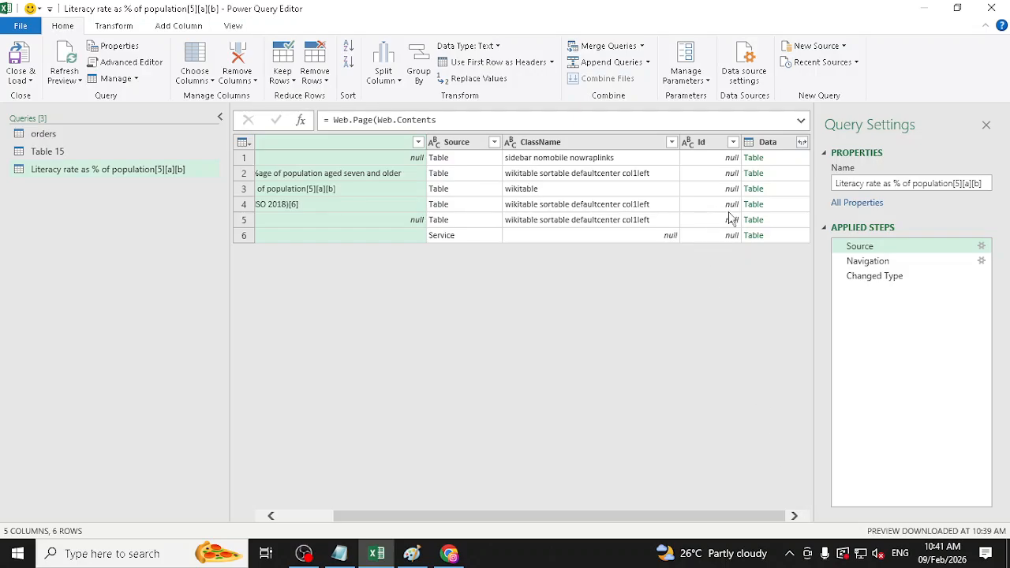
left_click_drag(537, 517, 327, 477)
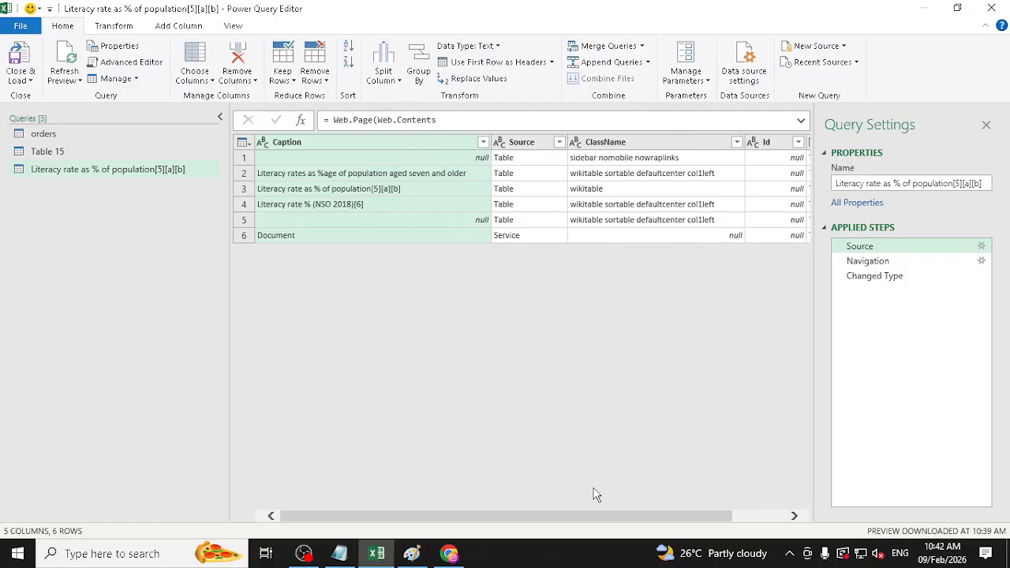
left_click_drag(645, 515, 710, 511)
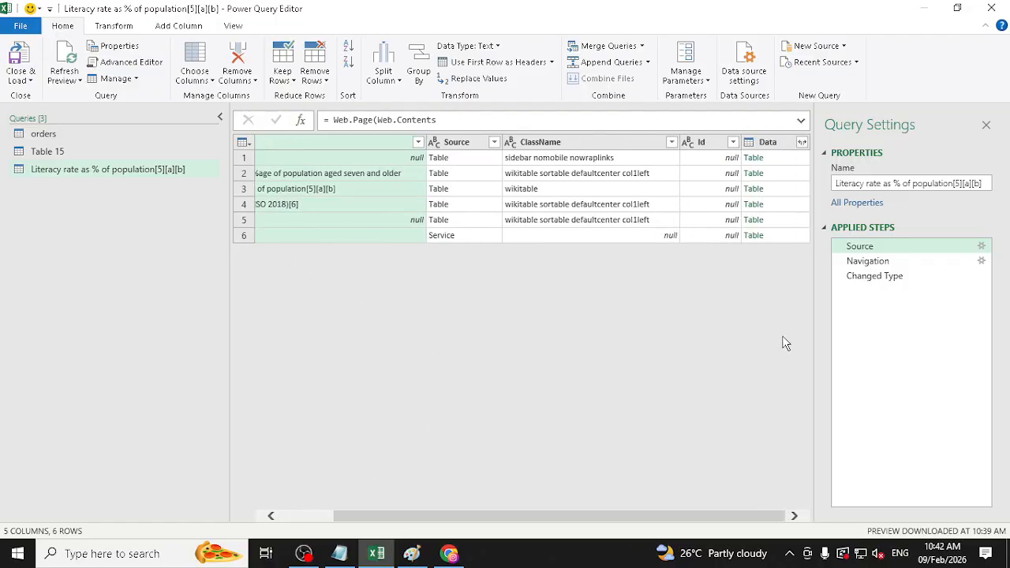
left_click(753, 207)
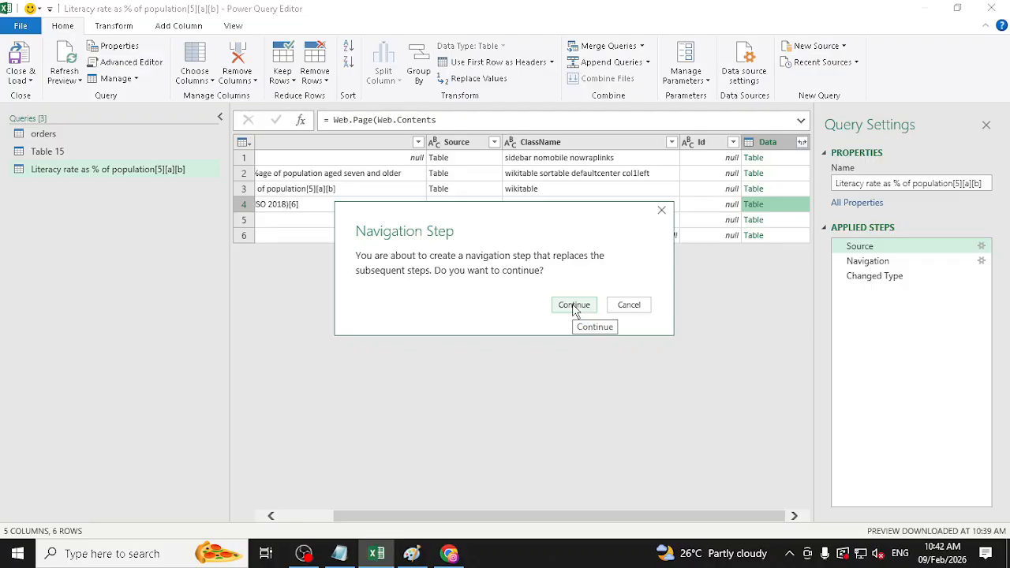
left_click(574, 307)
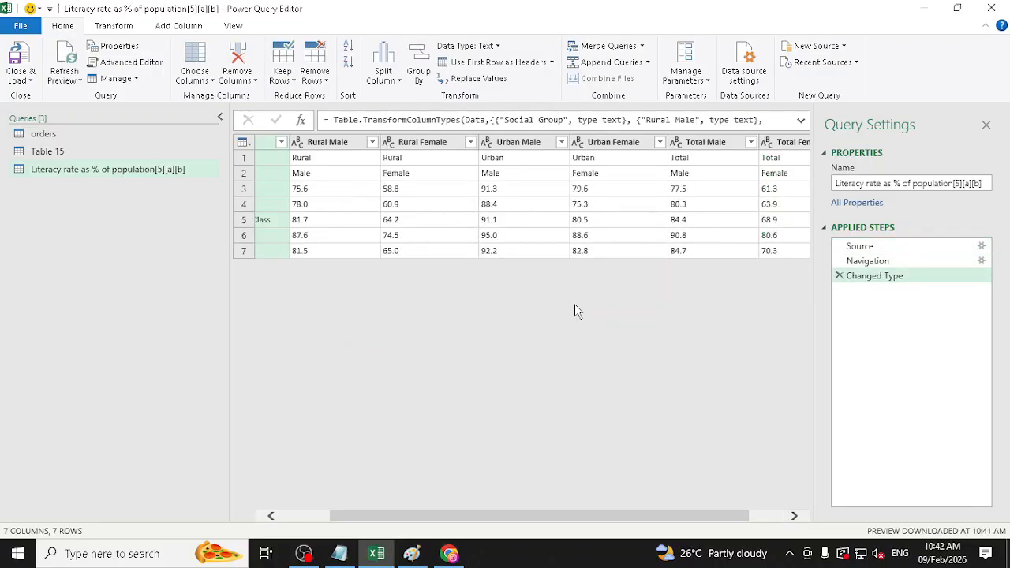
Step: Load the social group literacy data to the workbook and check the refreshed table on Sheet4
left_click(19, 80)
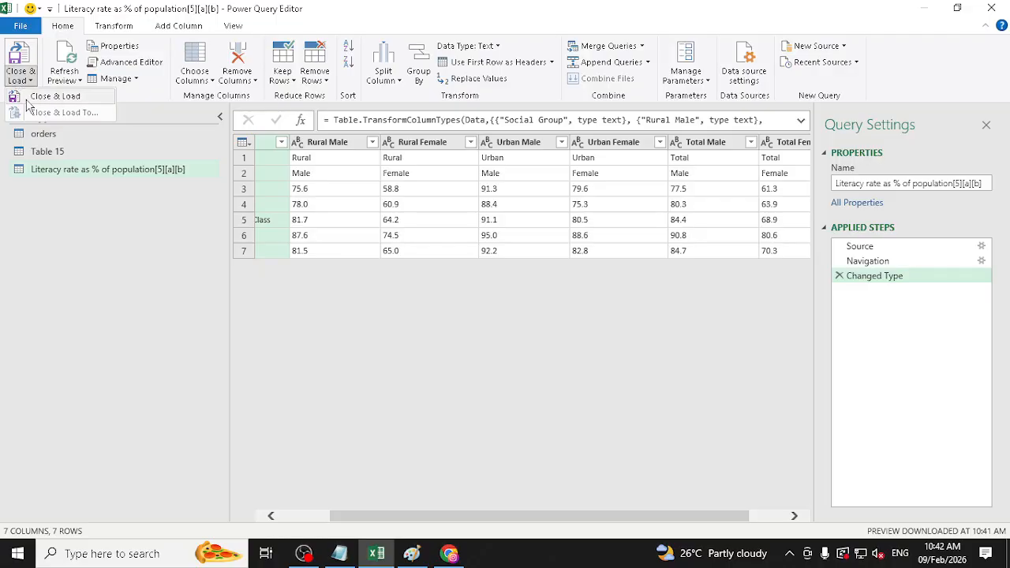
left_click(28, 97)
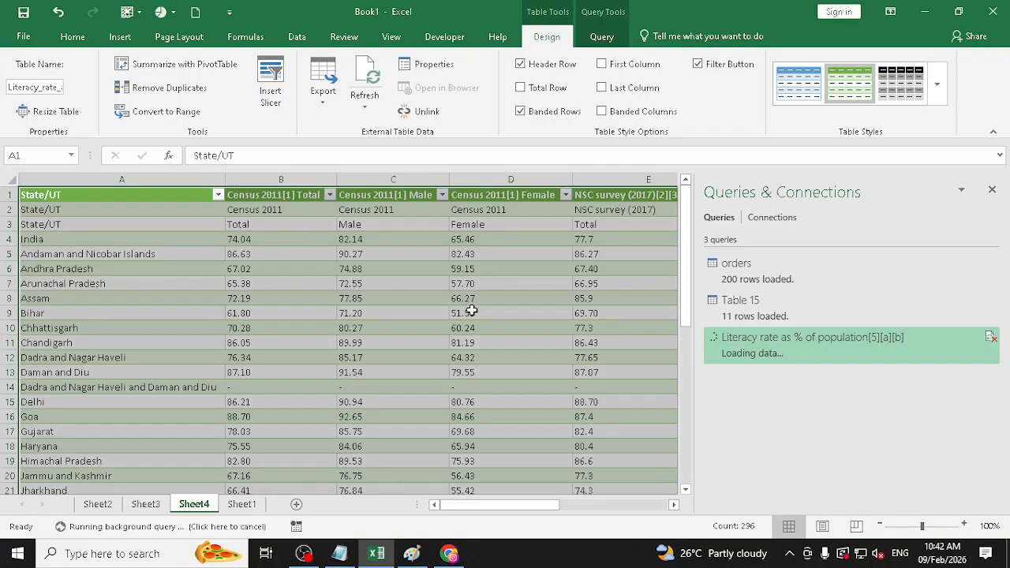
left_click(241, 504)
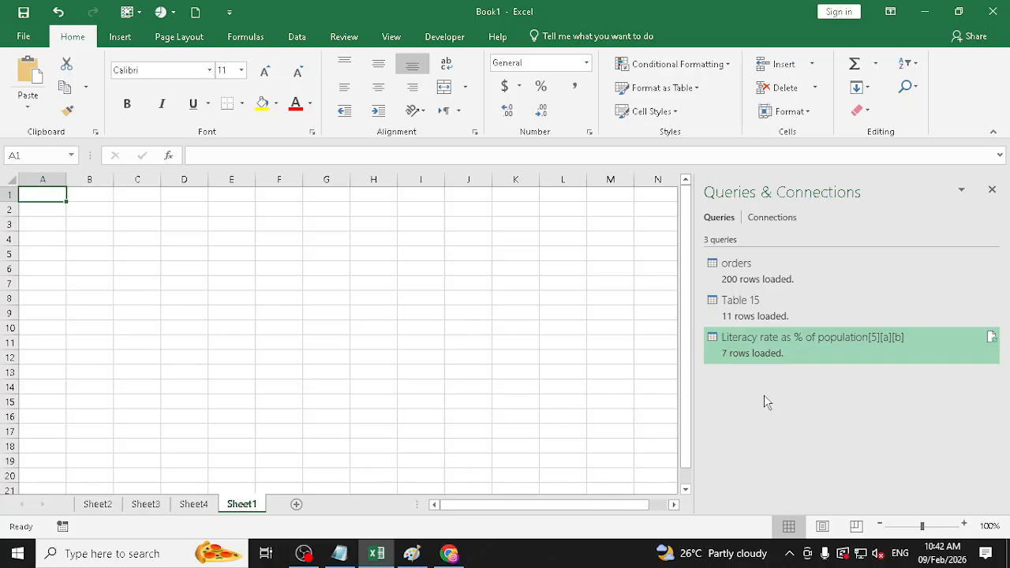
mouse_move(847, 340)
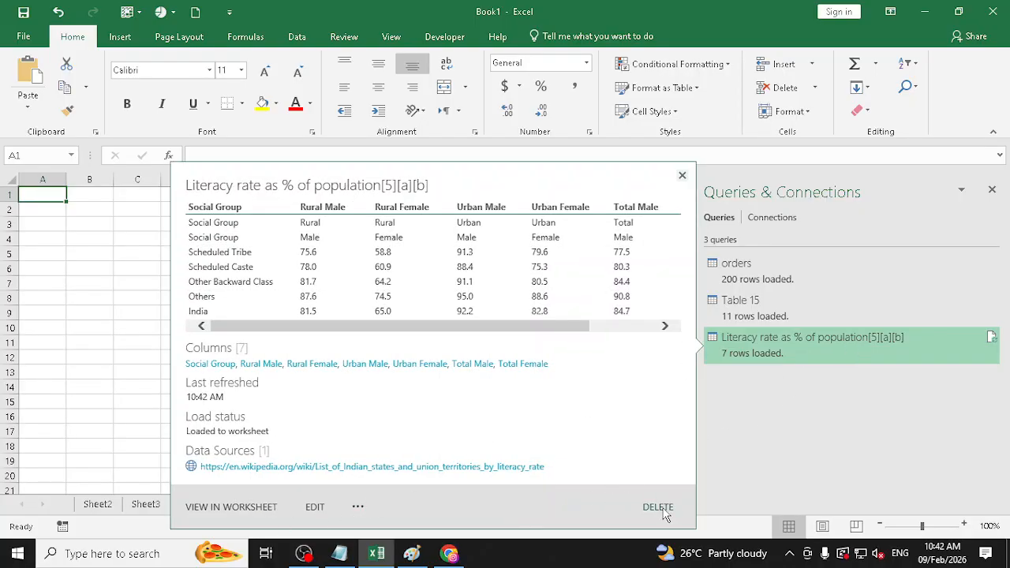
left_click(195, 504)
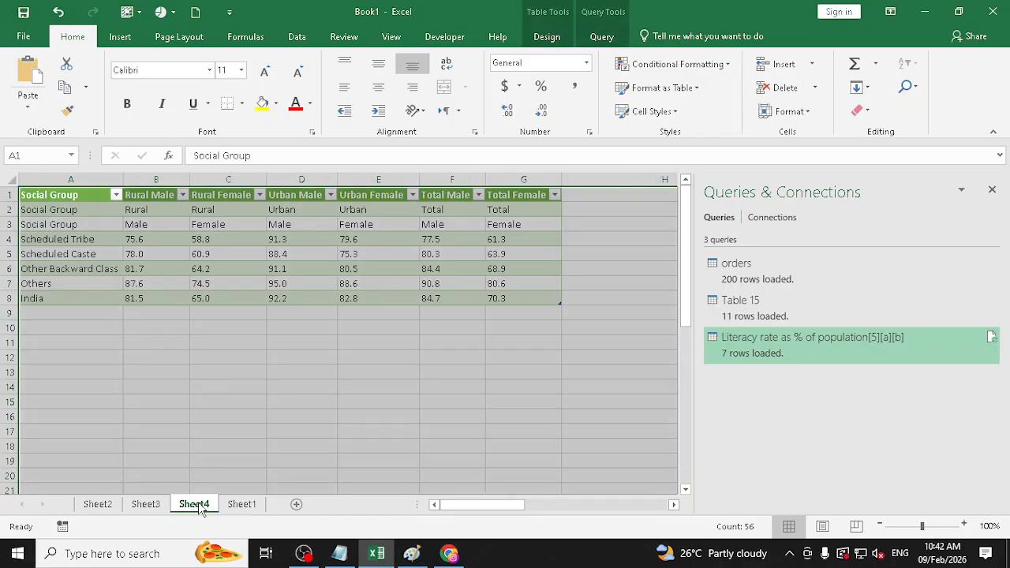
left_click(251, 505)
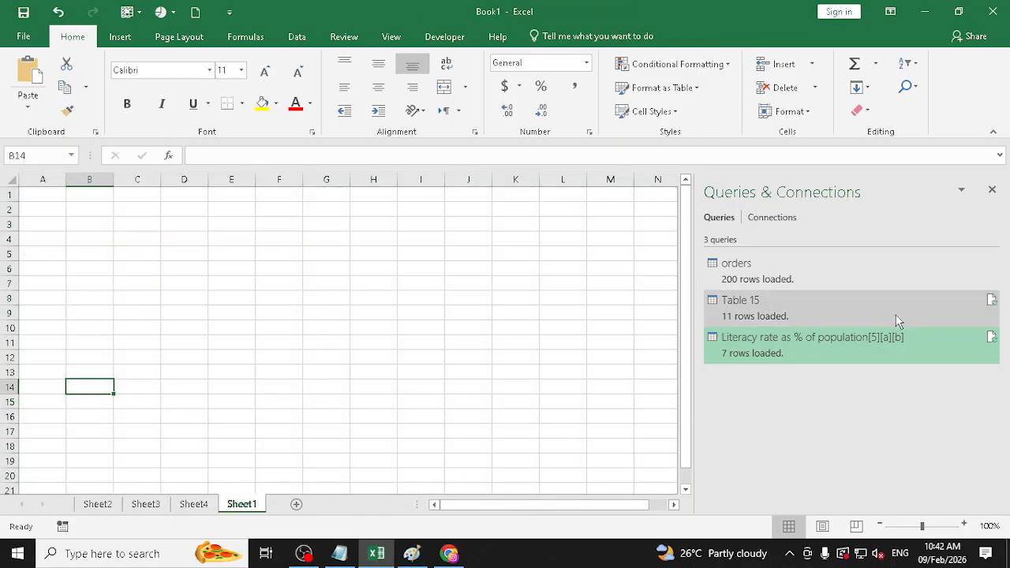
Step: Edit the literacy rate query so its navigation goes from Source back to the "Literacy rates as %age of population aged seven and older" table
double_click(847, 350)
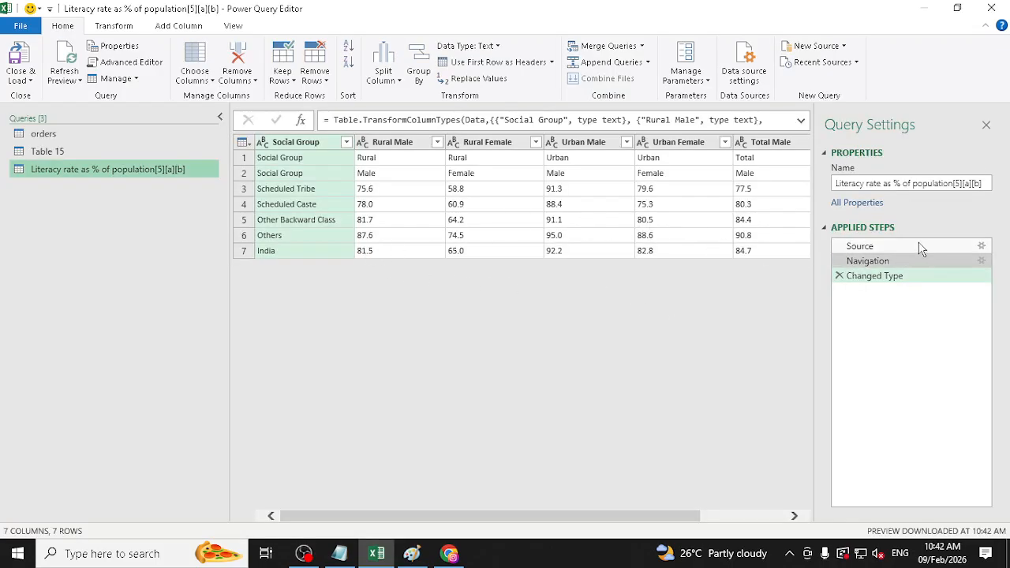
left_click(885, 248)
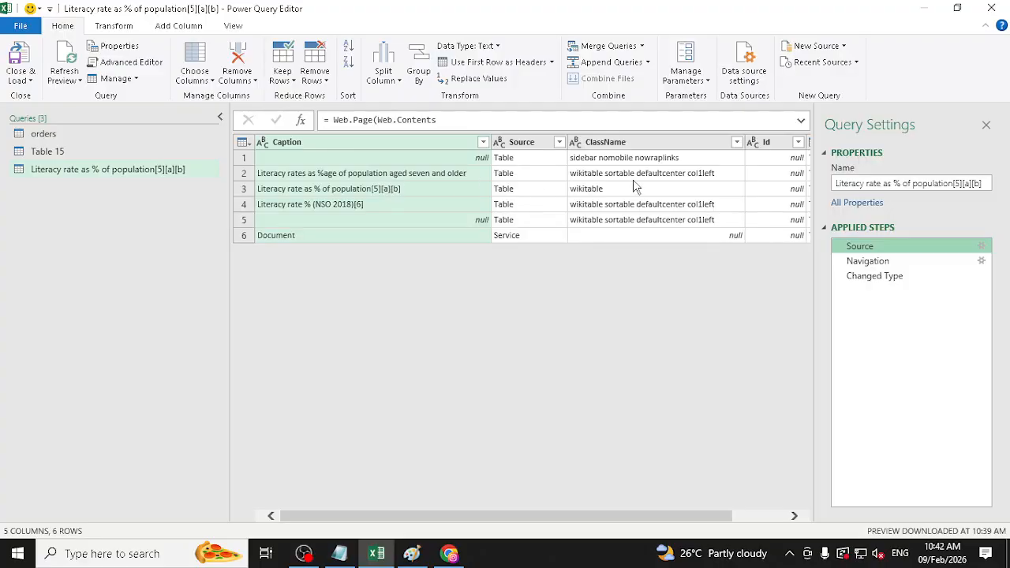
left_click(408, 173)
left_click_drag(708, 427, 794, 424)
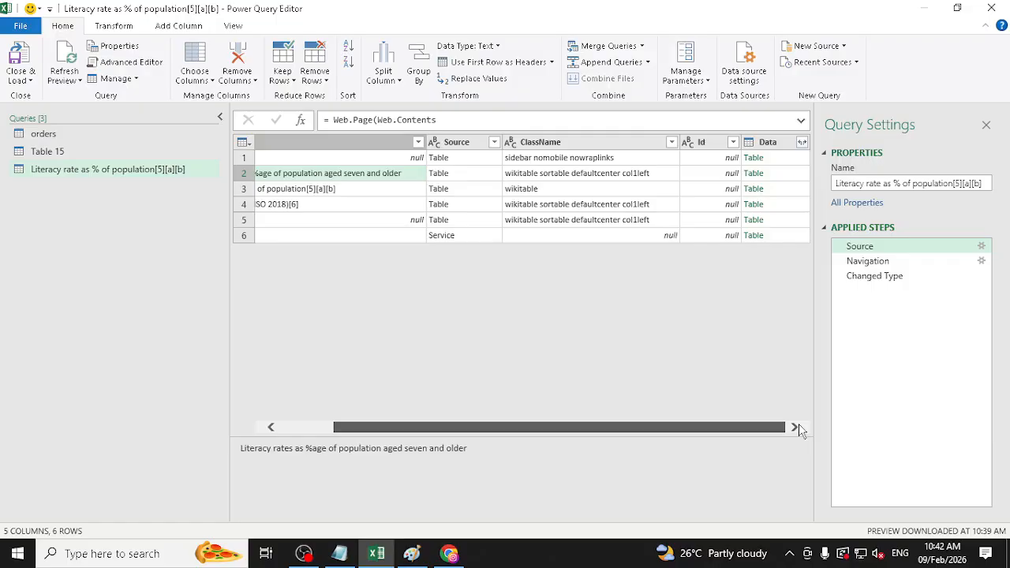
left_click(753, 176)
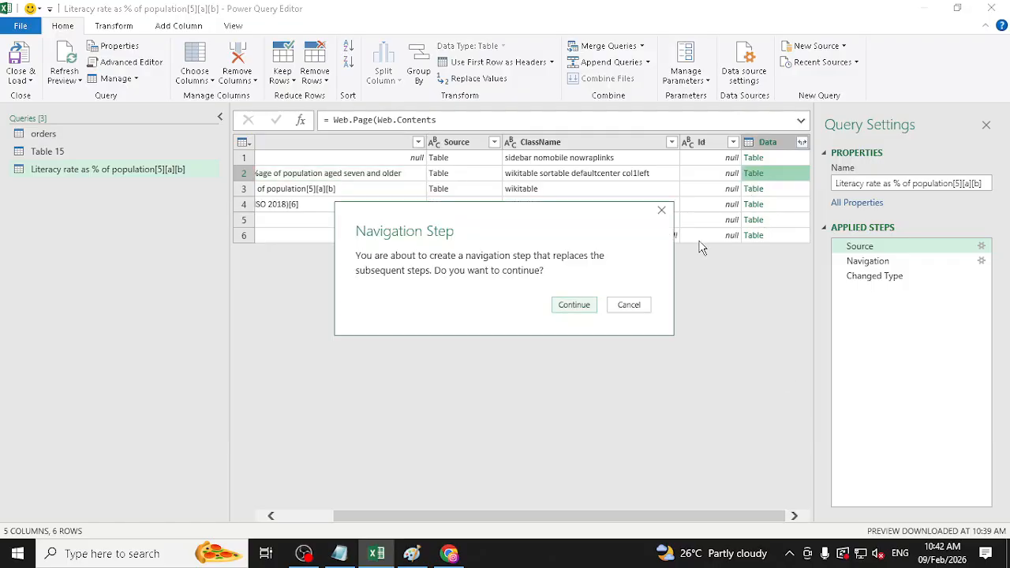
left_click(573, 305)
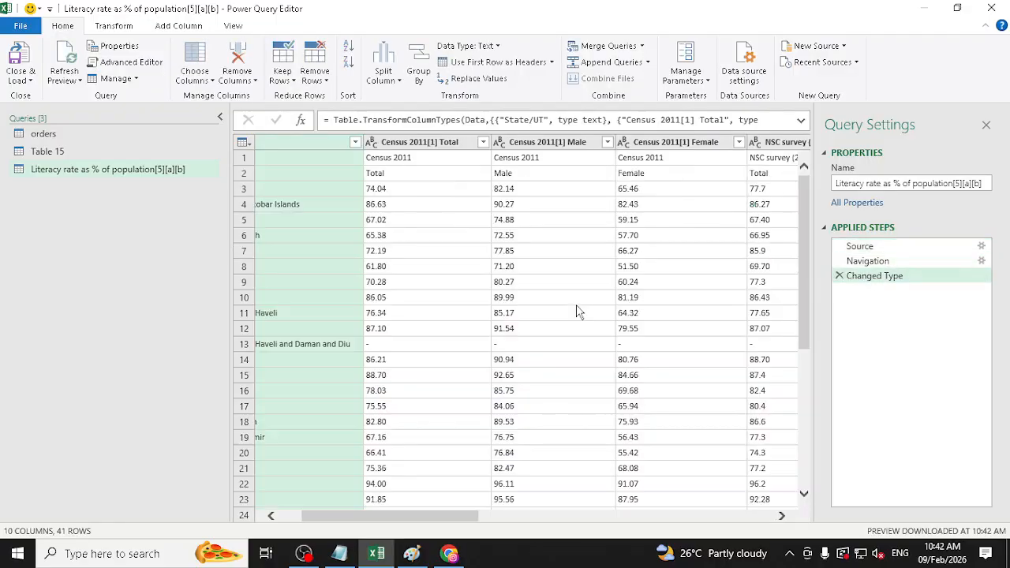
Step: Load the state-wise literacy data to the workbook and look through the refreshed table on Sheet4
left_click(22, 79)
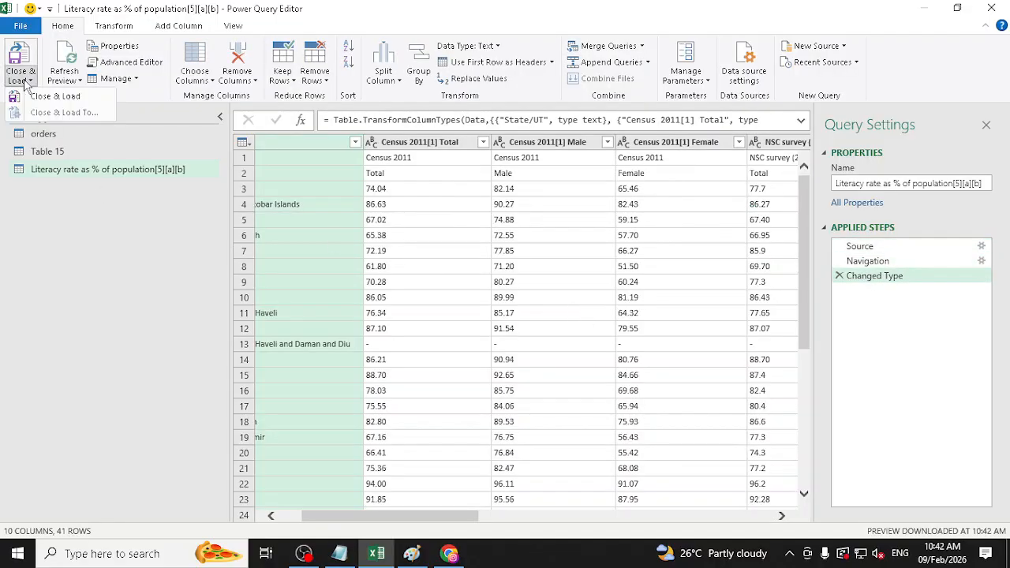
left_click(42, 99)
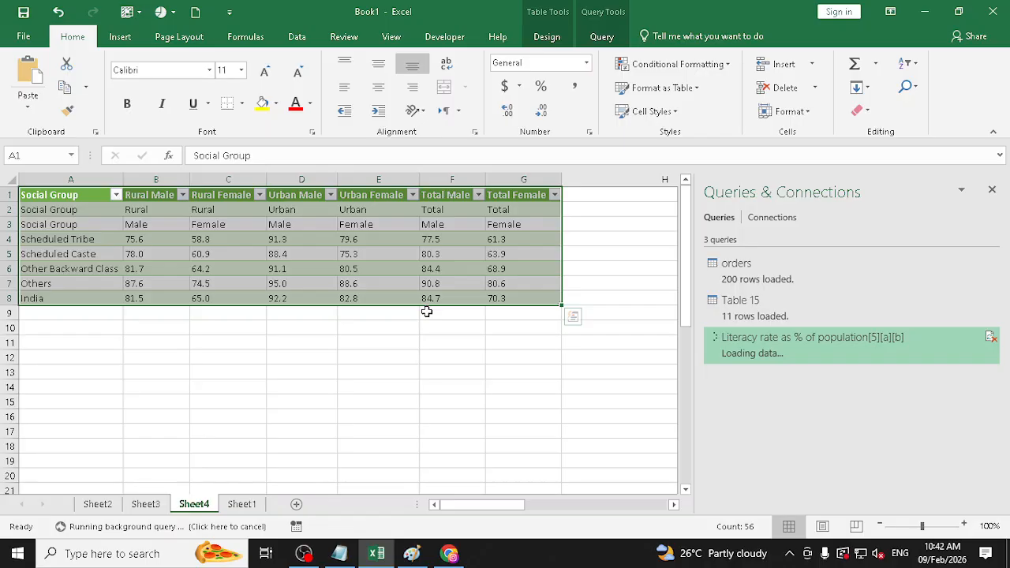
left_click(240, 503)
left_click(202, 504)
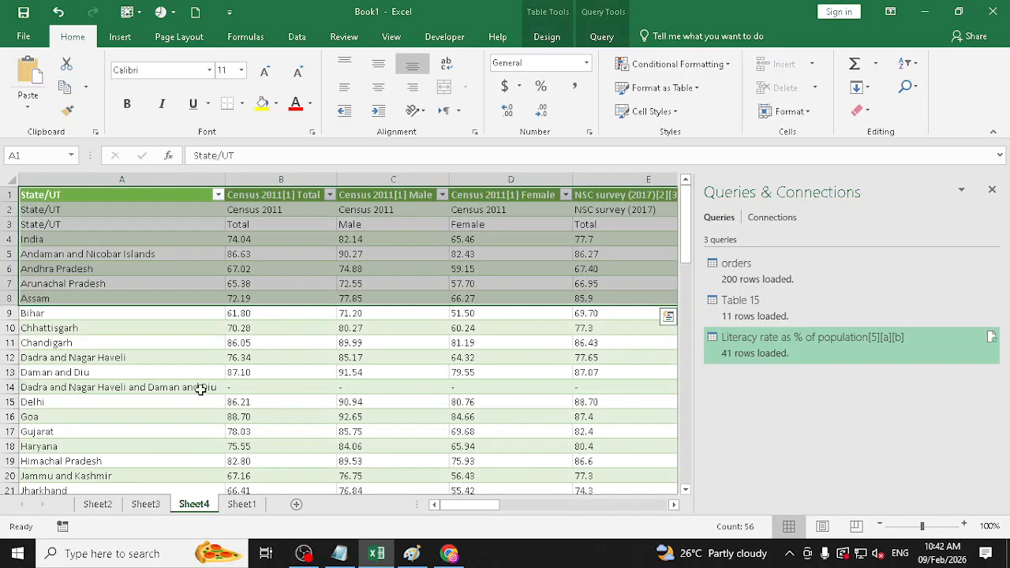
scroll(216, 348, "down", 3)
scroll(216, 349, "down", 3)
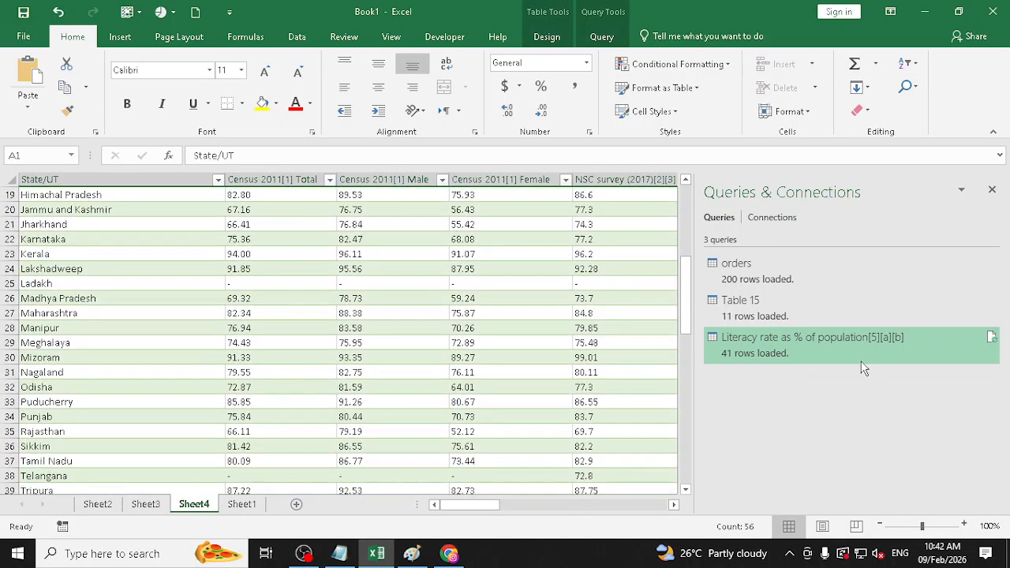
Step: View the properties of the literacy rate query's connection, leaving them without changes
left_click(773, 216)
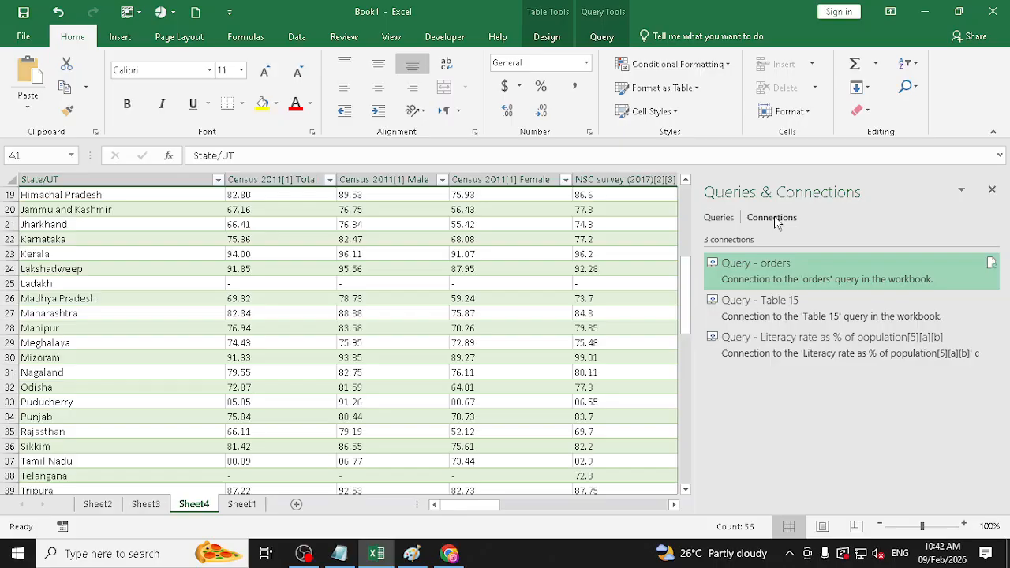
left_click(805, 345)
mouse_move(820, 352)
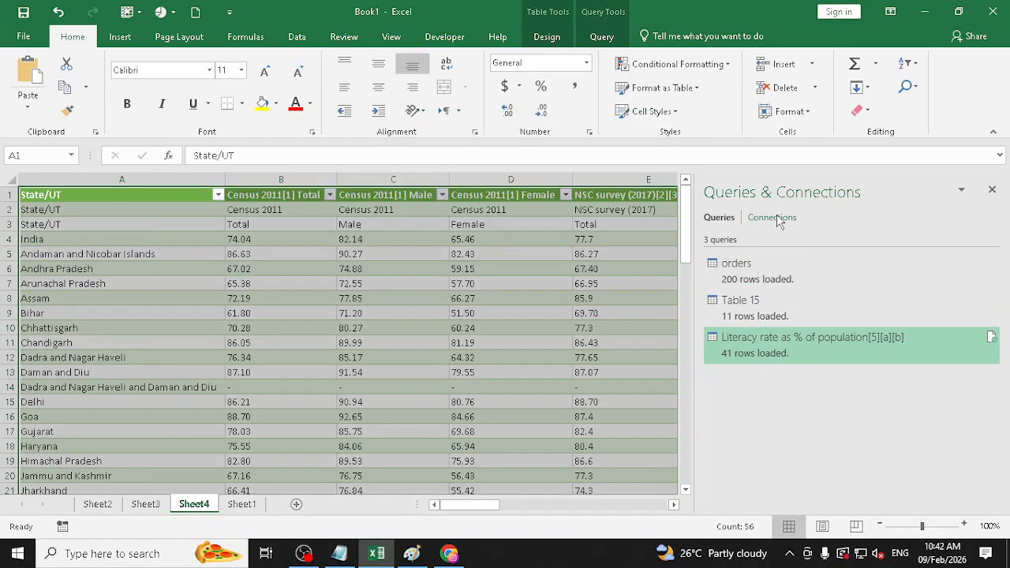
left_click(772, 218)
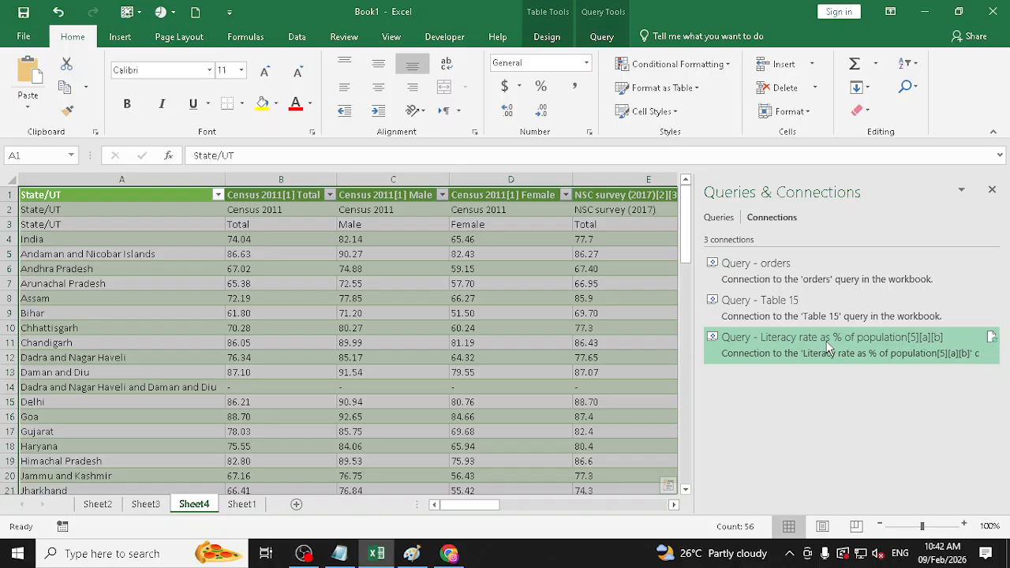
right_click(996, 343)
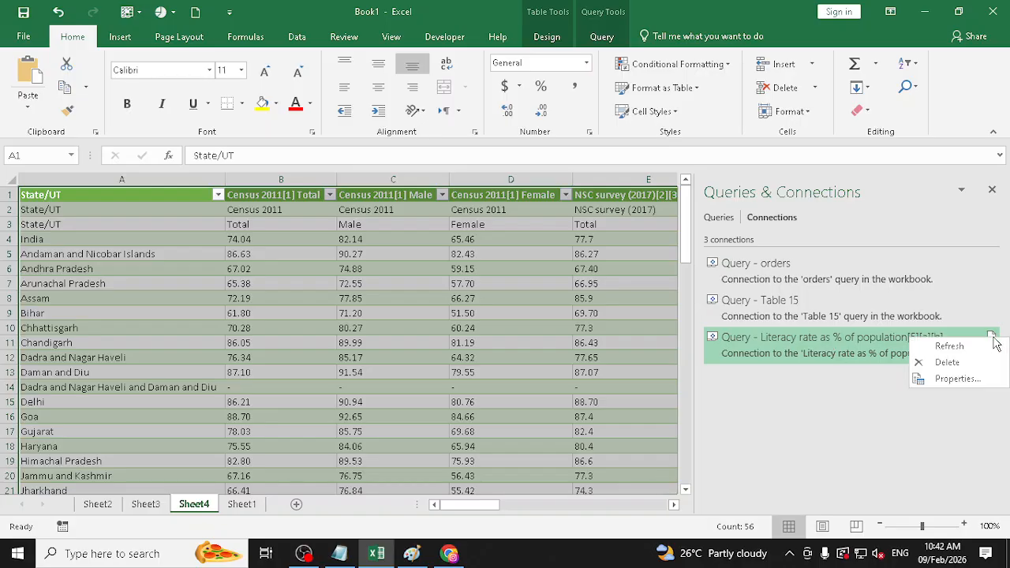
left_click(957, 379)
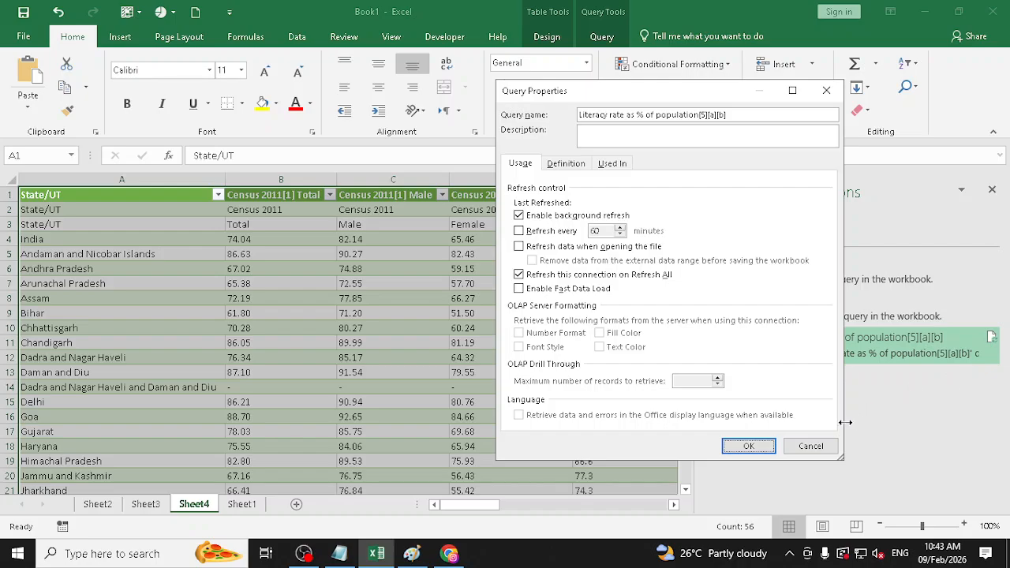
left_click(810, 446)
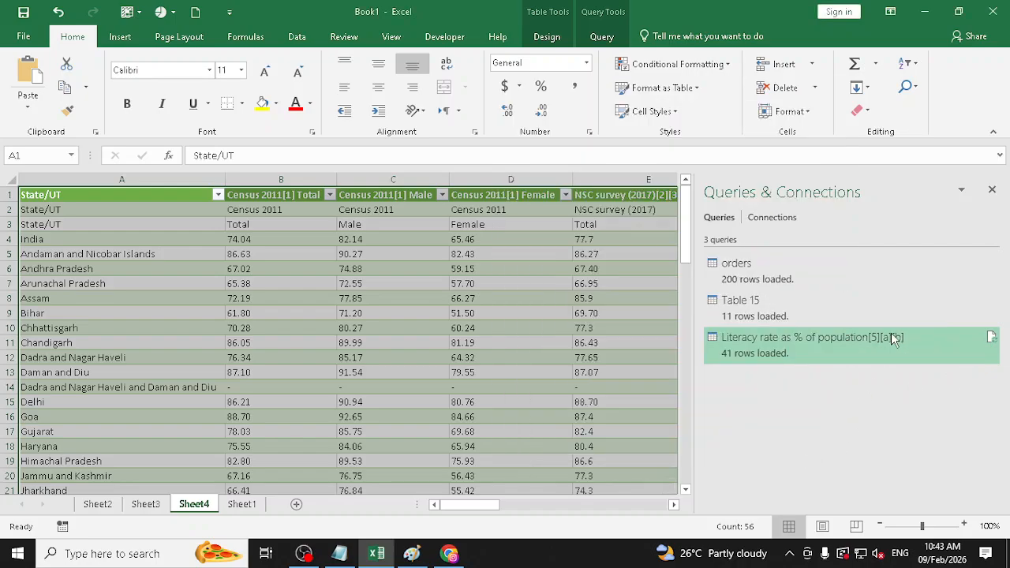
Step: Open the literacy rate query in the Power Query Editor and inspect its Navigation and Source steps
double_click(891, 339)
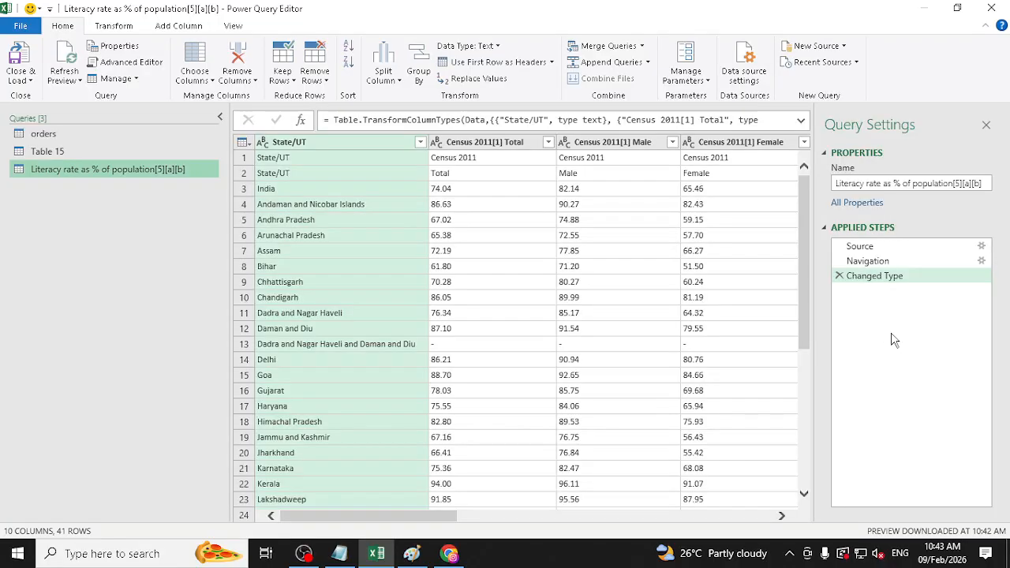
left_click(866, 246)
left_click(868, 263)
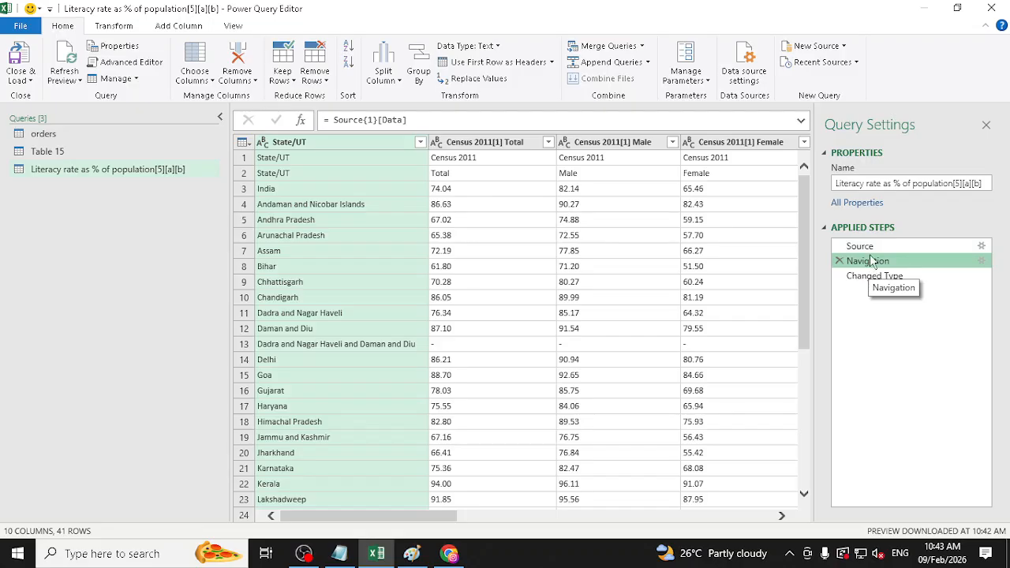
left_click(865, 247)
left_click_drag(580, 517, 784, 502)
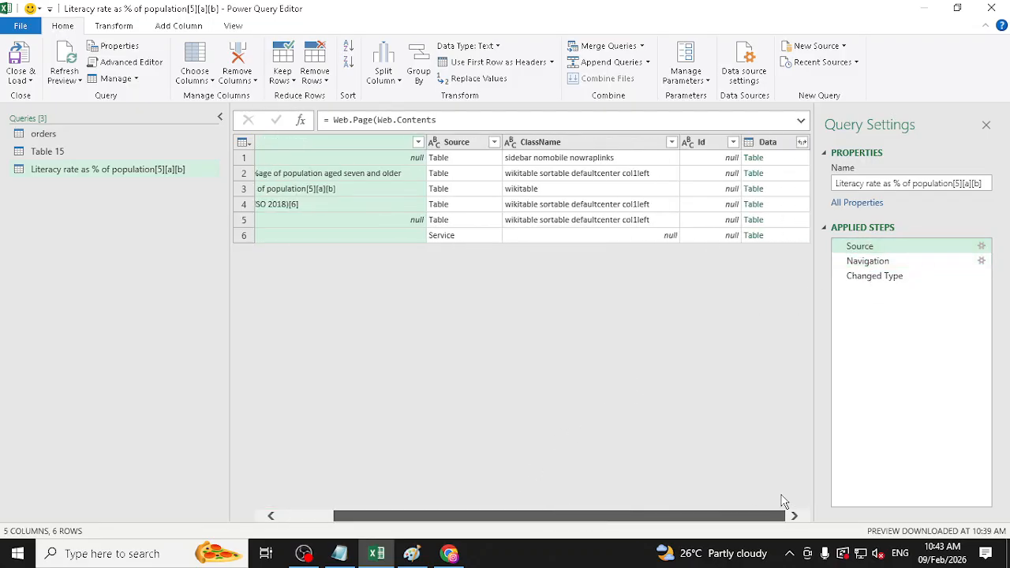
left_click(754, 175)
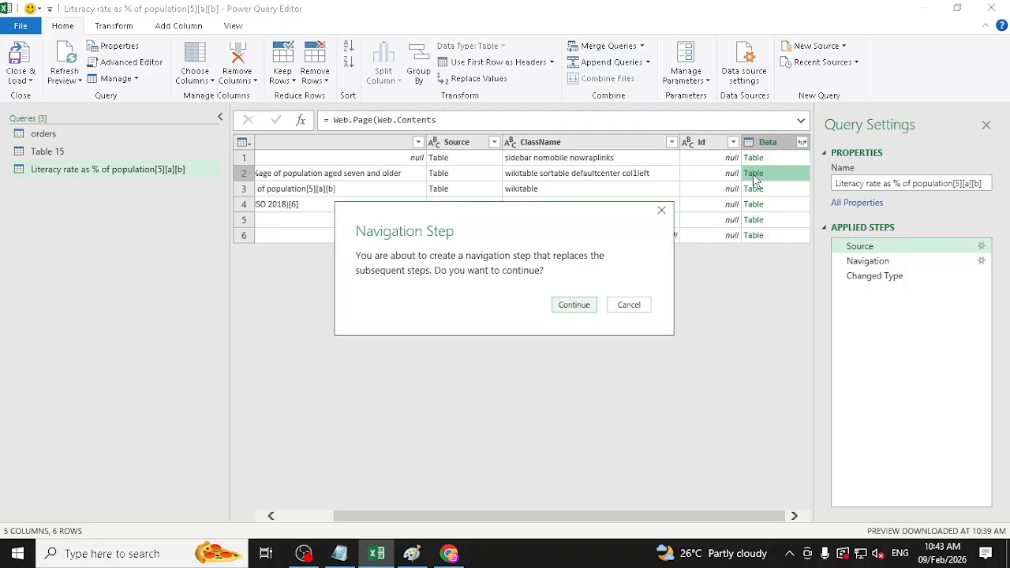
left_click(641, 306)
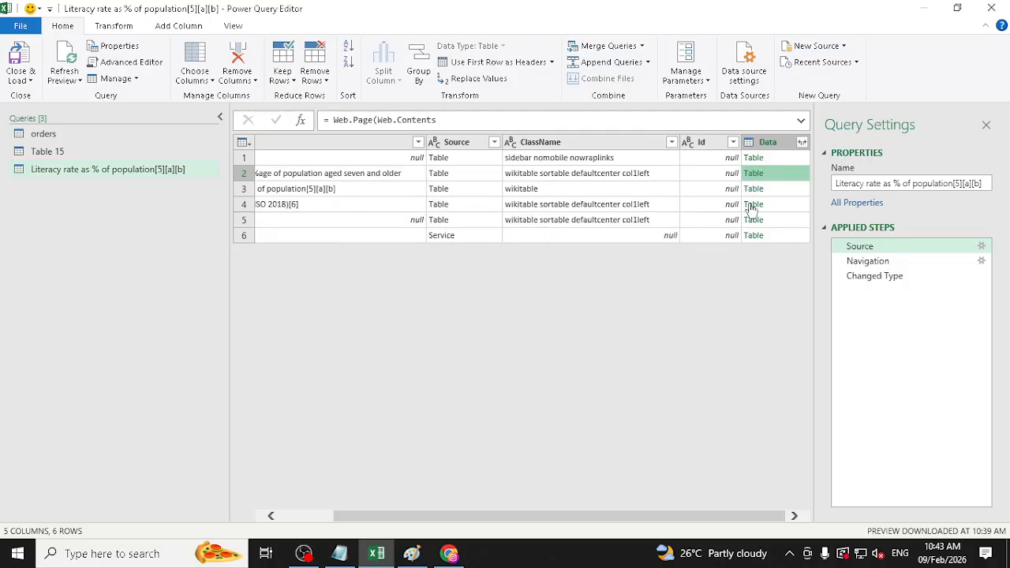
left_click(752, 207)
left_click(629, 308)
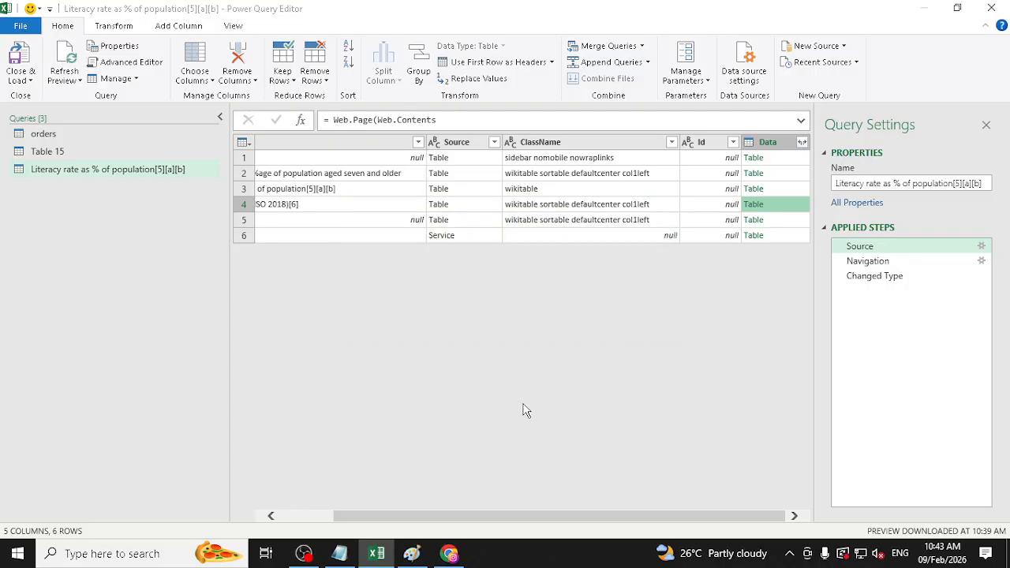
Step: Switch to Chrome and search Google for "load multiple tables from a source into power query editor"
left_click(449, 553)
left_click(390, 15)
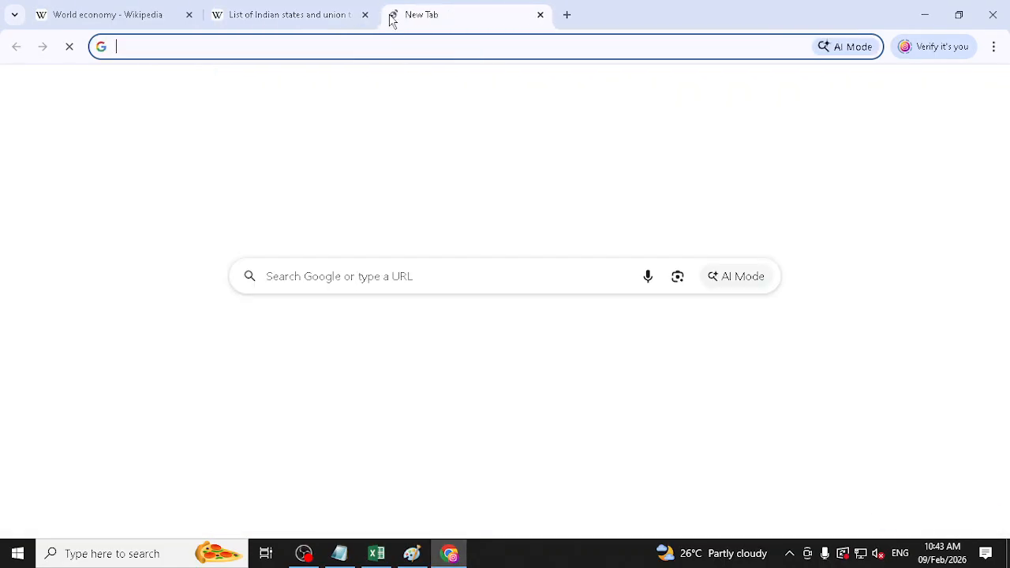
left_click(402, 46)
type("load m")
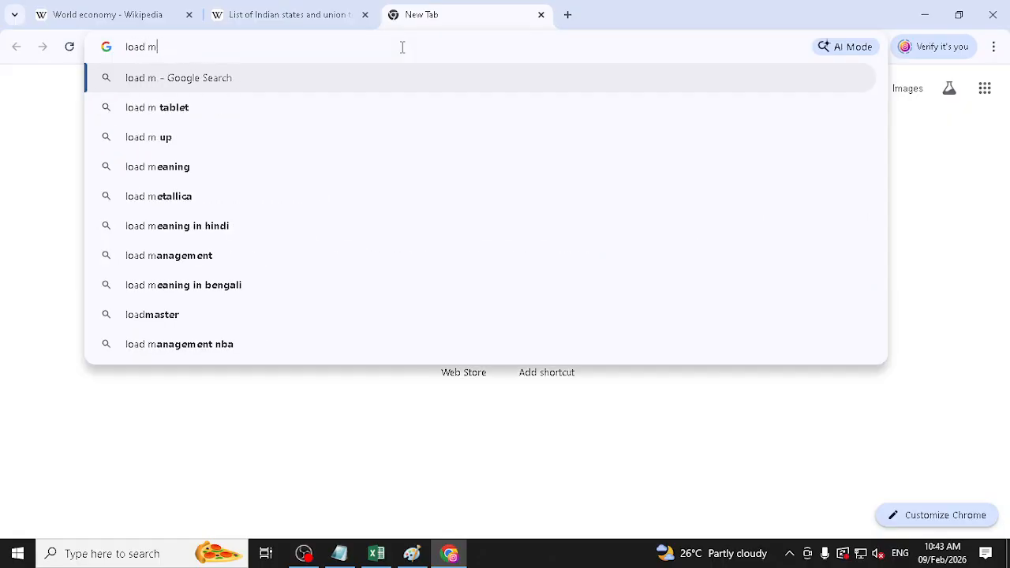
key("BackSpace")
type("m")
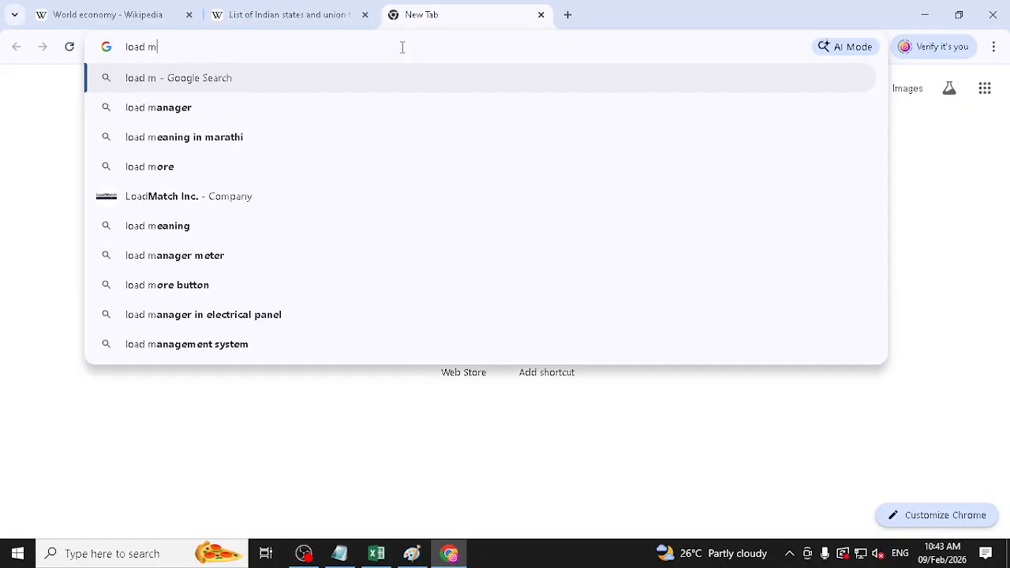
type("ultiple ta")
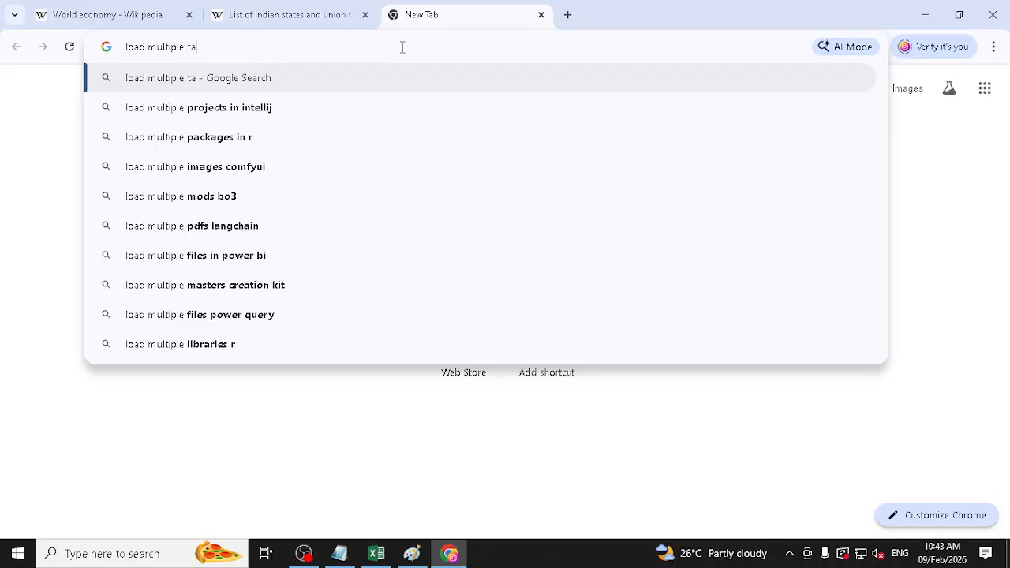
type("bles from a ")
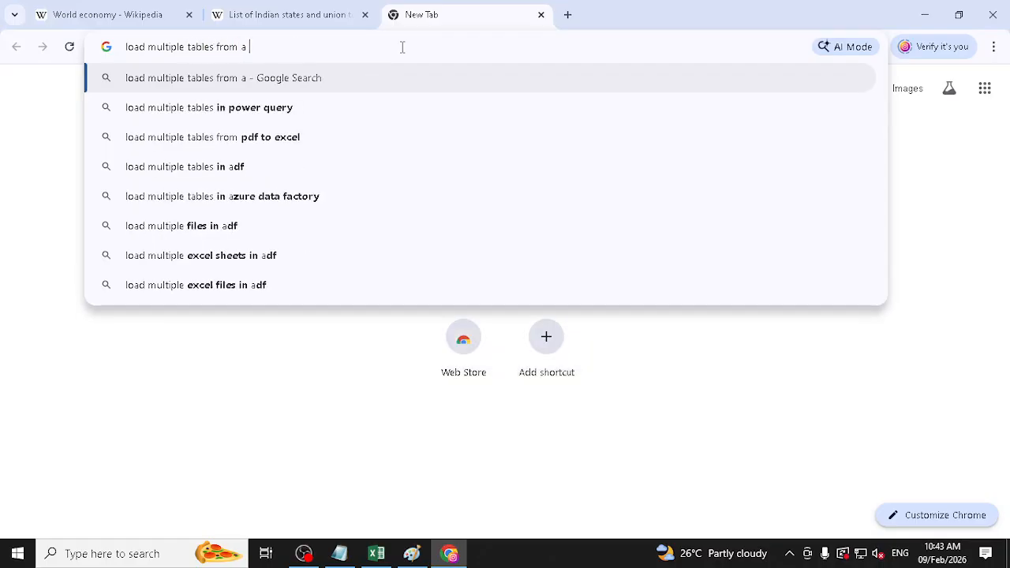
type("source in")
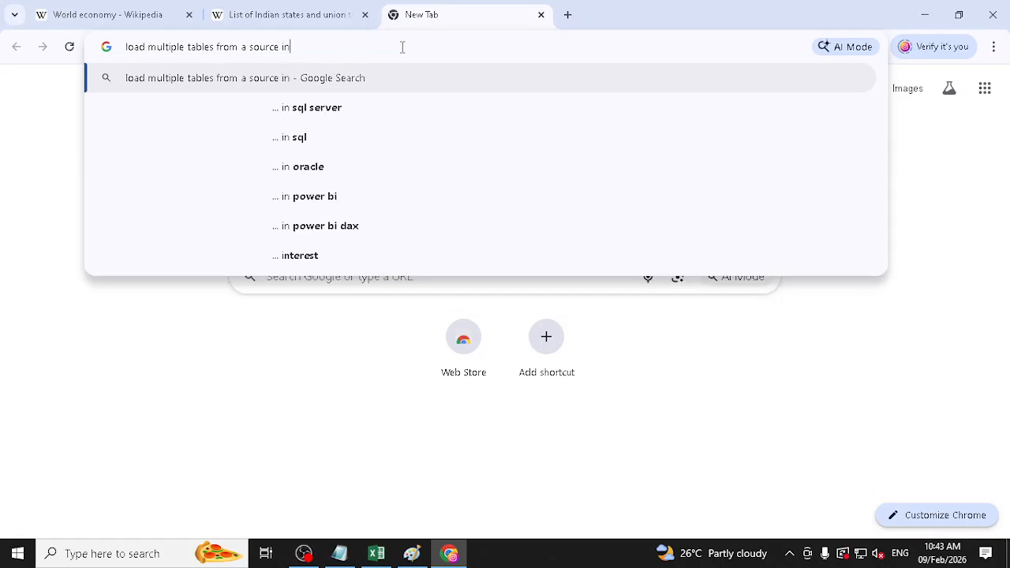
type("to power q")
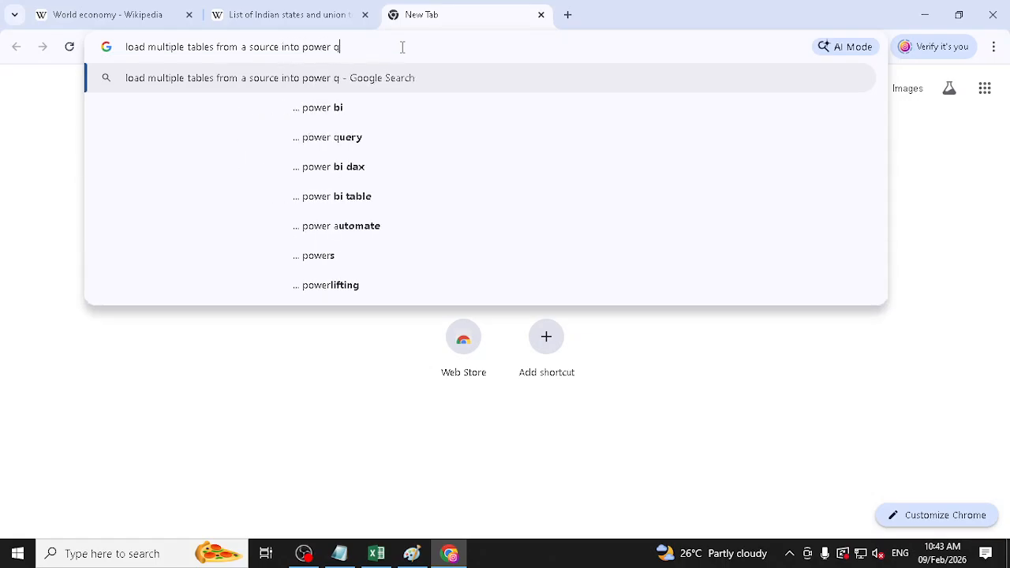
key("Down")
key("Down")
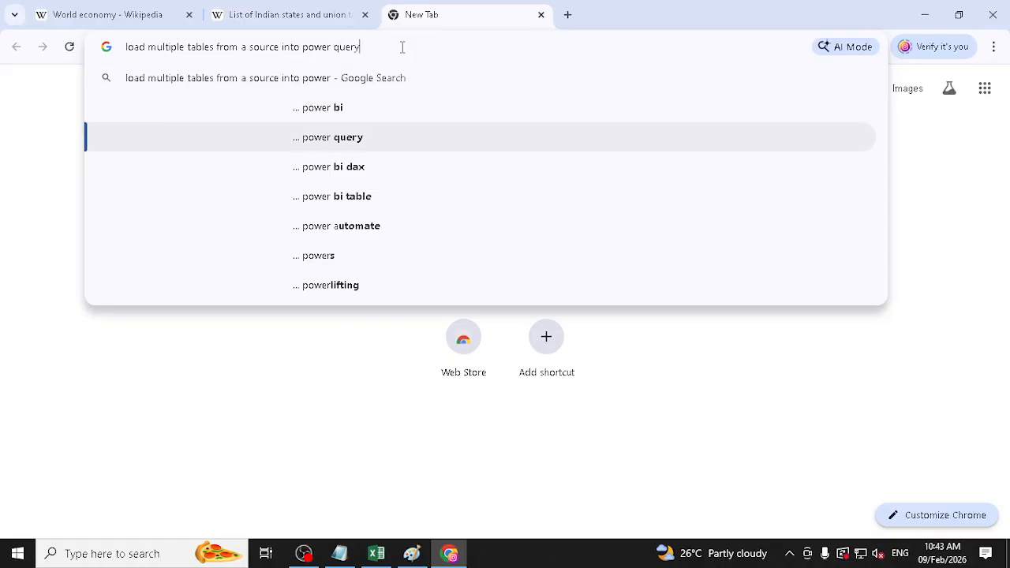
type("ed")
key("Down")
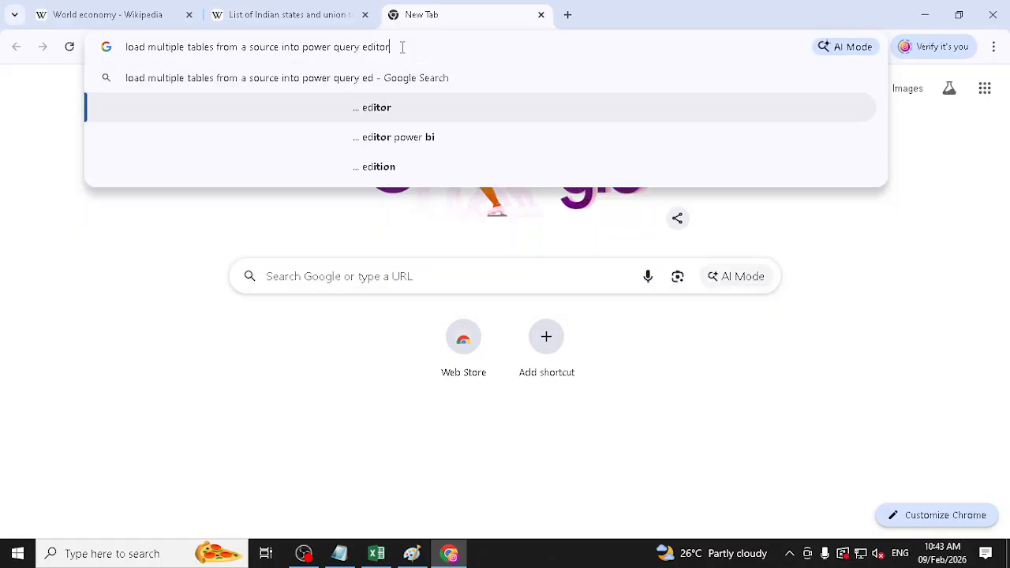
key("Return")
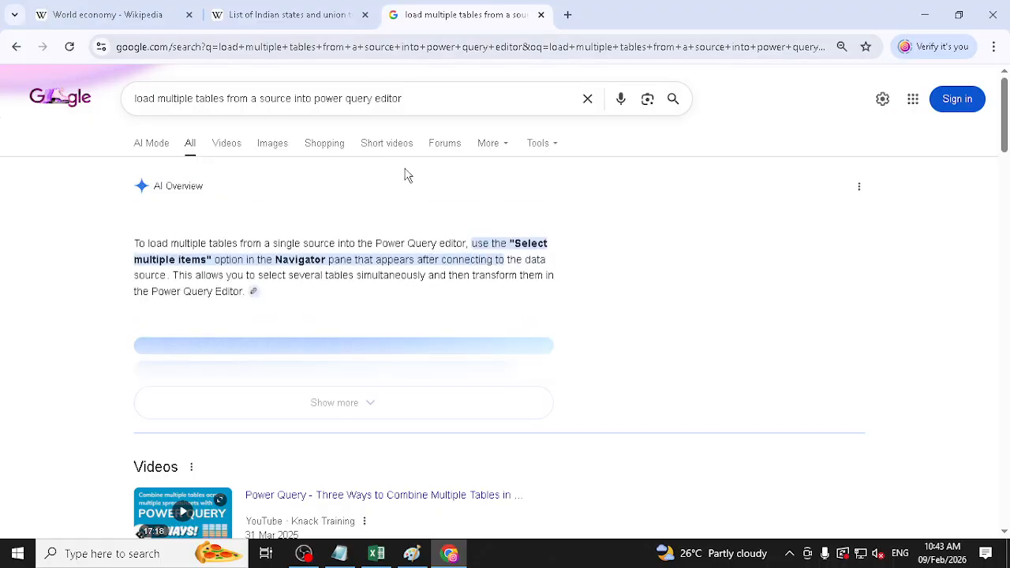
Step: Expand the AI Overview and read its step-by-step guide on connecting, using the Navigator and enabling multiple selection
scroll(395, 221, "down", 1)
left_click(345, 327)
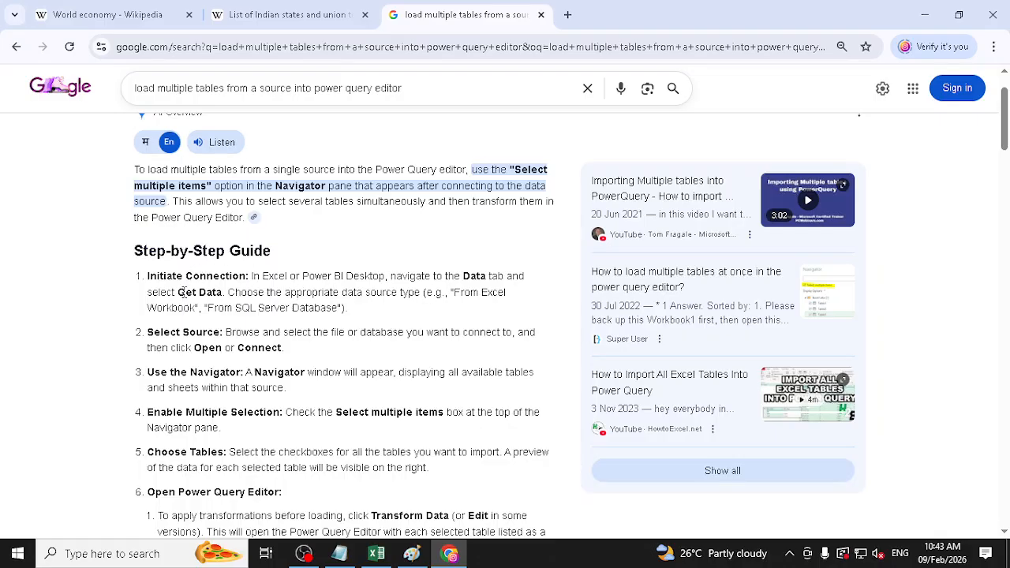
left_click_drag(184, 292, 253, 293)
left_click_drag(226, 331, 279, 331)
scroll(253, 332, "down", 2)
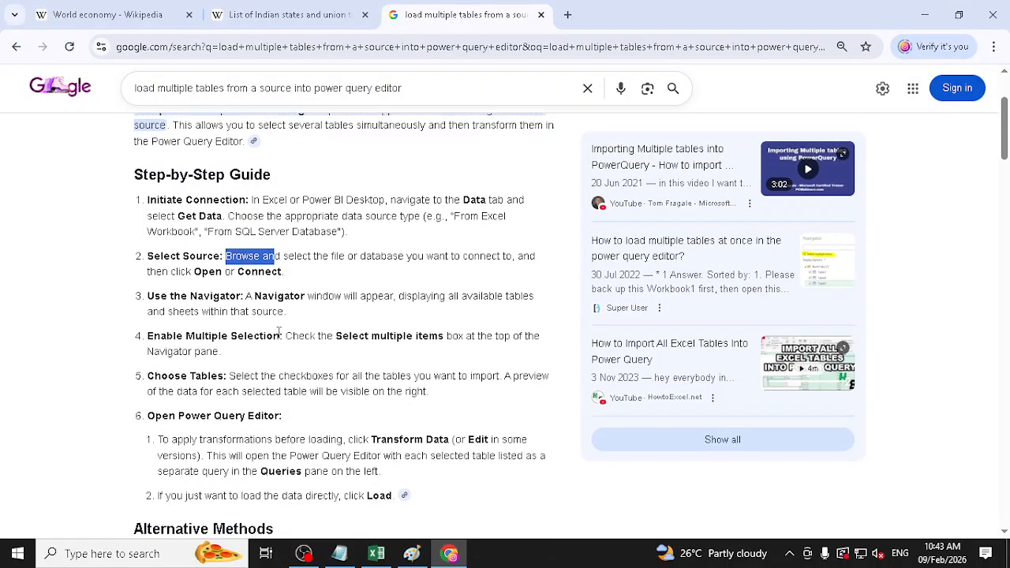
left_click_drag(161, 224, 253, 230)
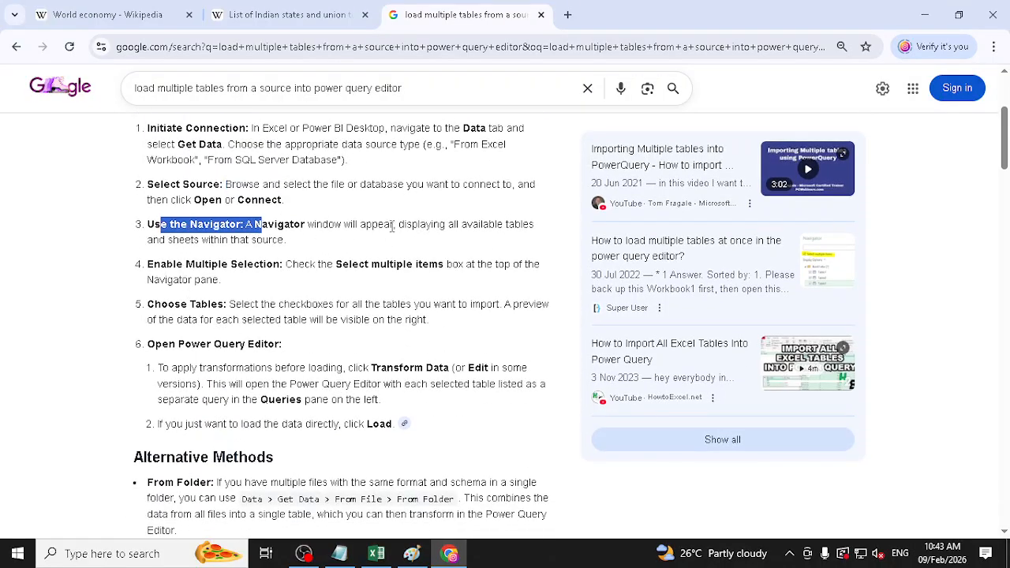
left_click_drag(393, 224, 444, 225)
left_click_drag(165, 265, 288, 266)
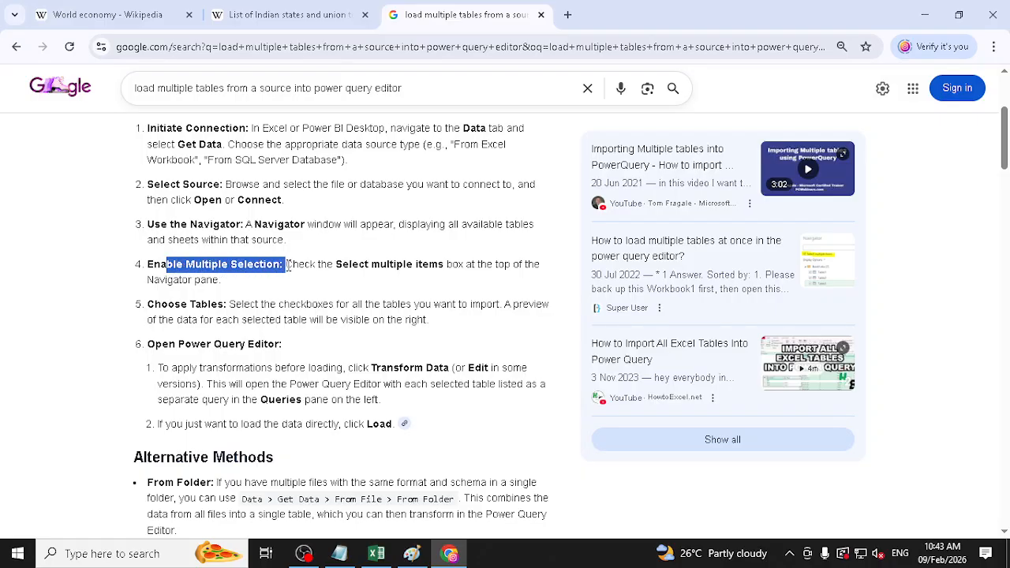
Step: Switch back to the Power Query Editor, then close it and load the query to return to the workbook
left_click(376, 553)
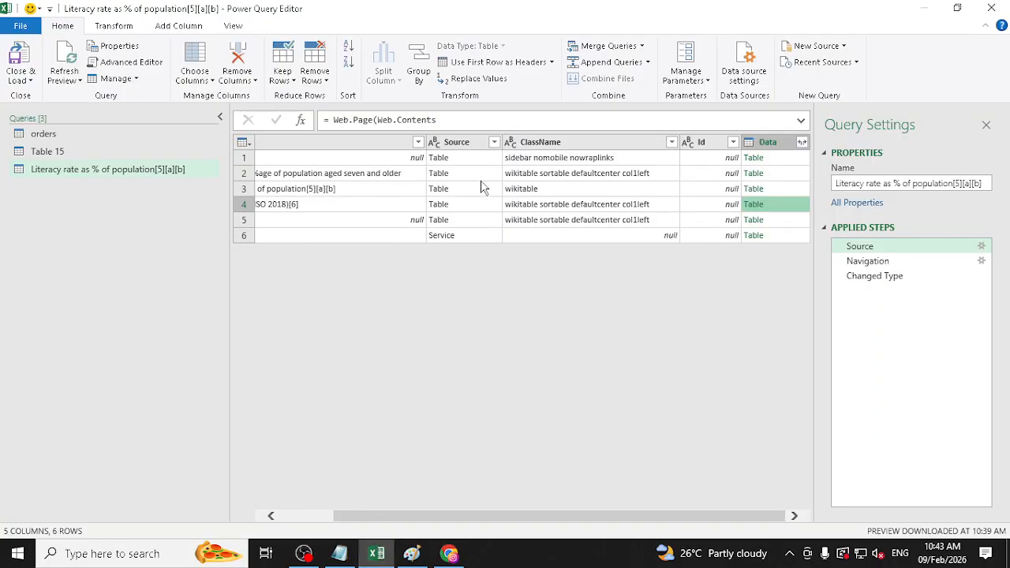
left_click(20, 78)
left_click(39, 96)
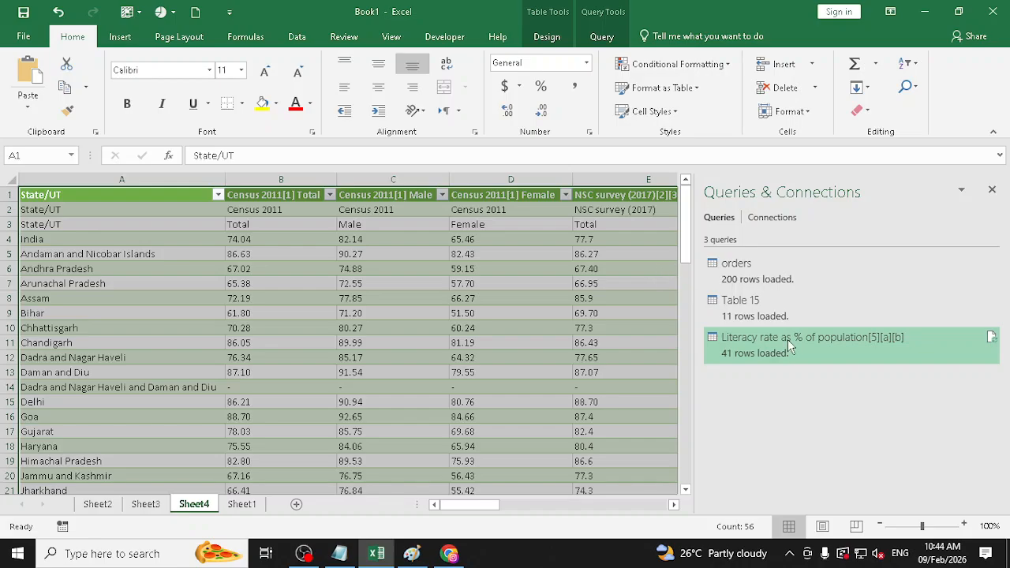
mouse_move(765, 342)
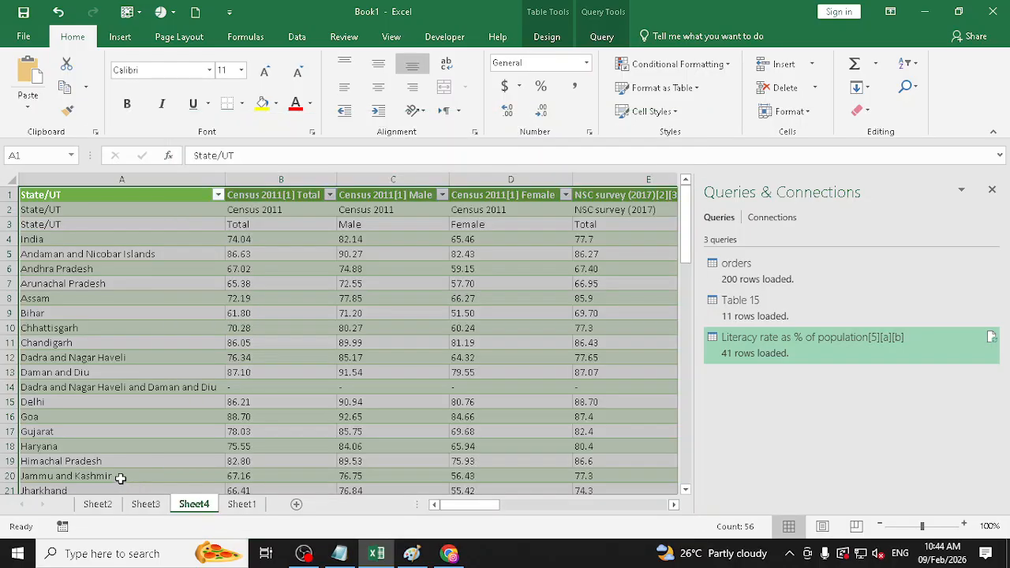
left_click(120, 464)
left_click(247, 506)
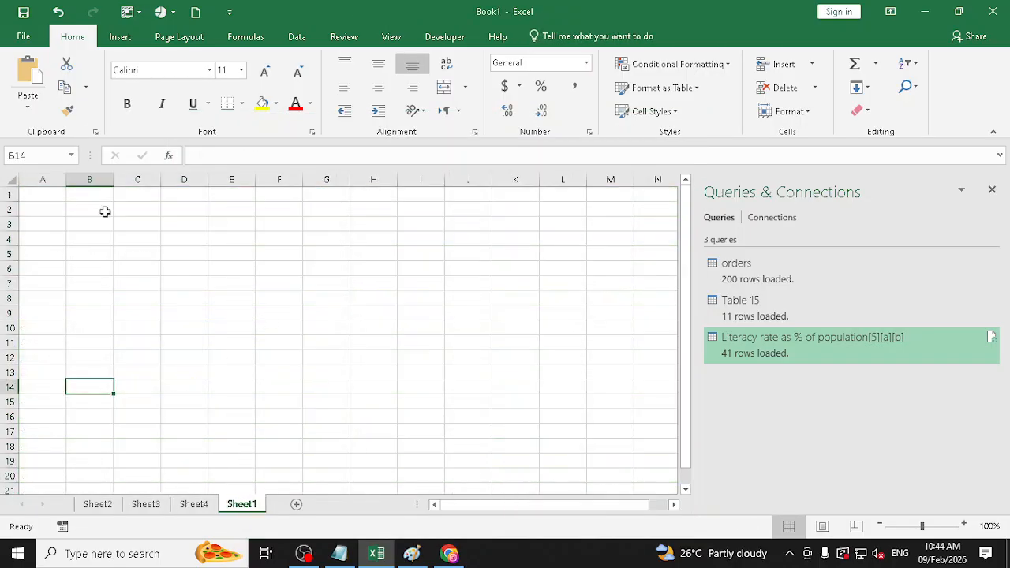
left_click(297, 37)
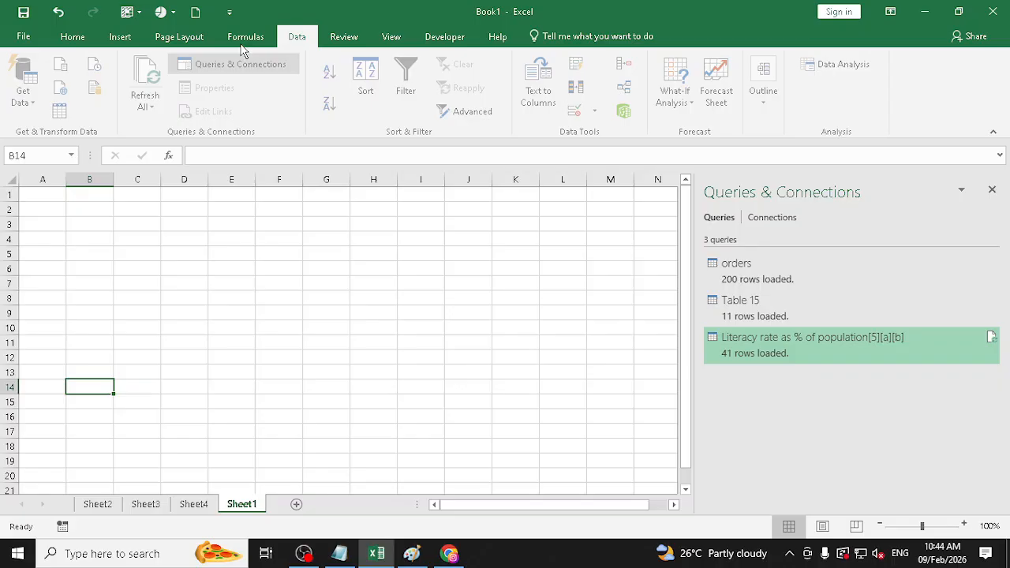
left_click(26, 93)
mouse_move(89, 266)
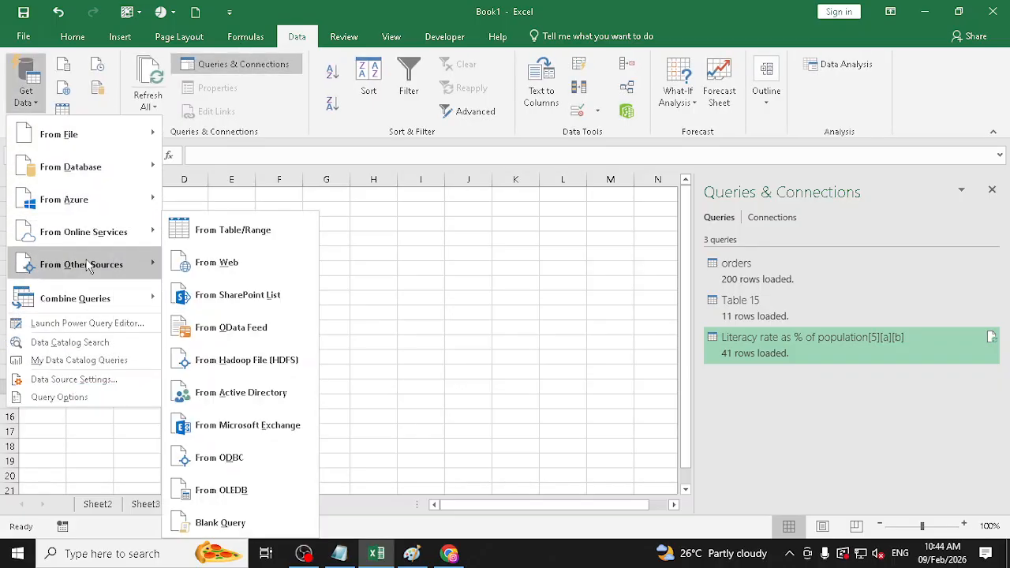
left_click(225, 263)
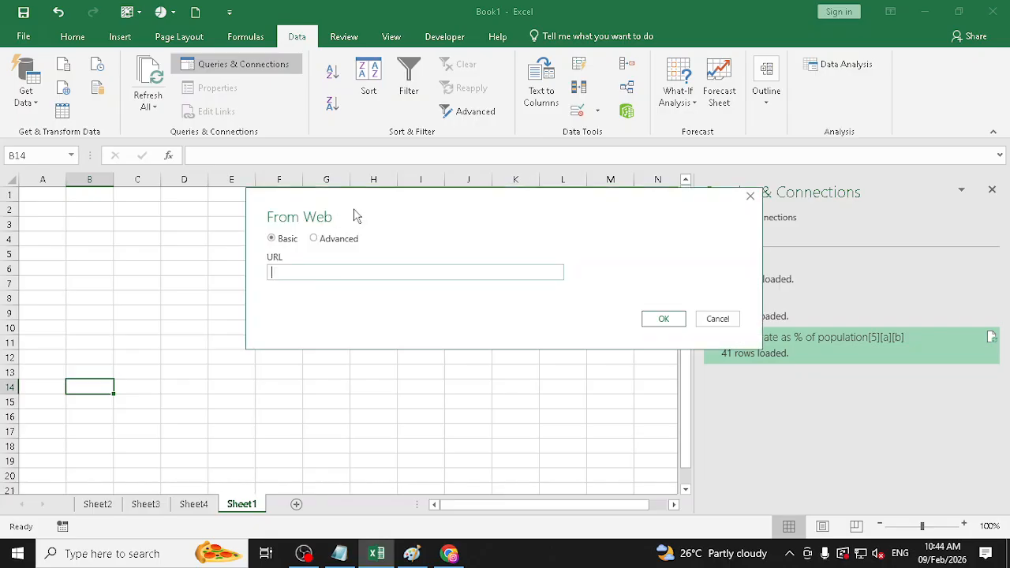
type("https://en.wikipedia.org/wiki/List_of_Indian_states_and_union_territories_by_literacy_rate")
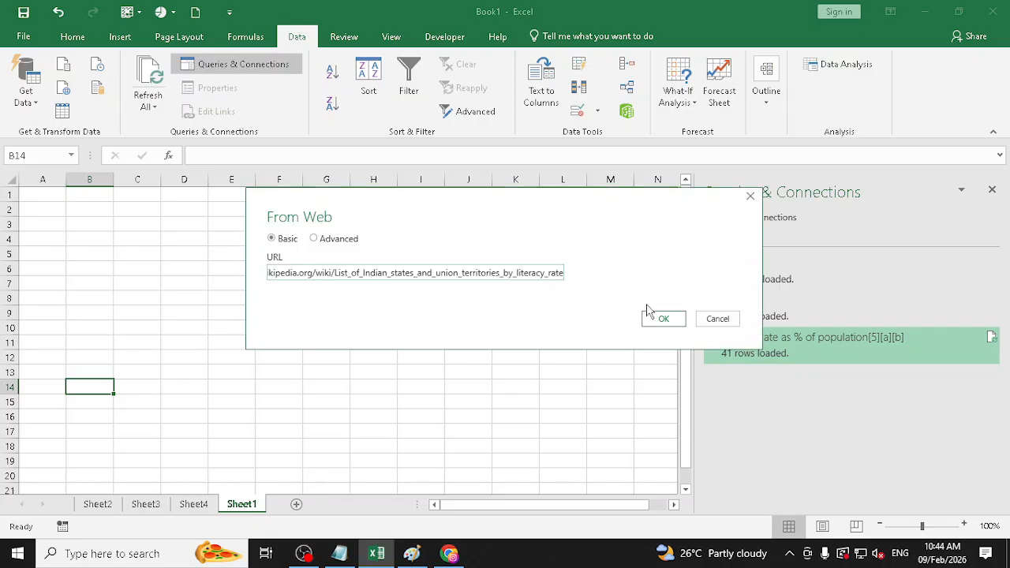
left_click(316, 240)
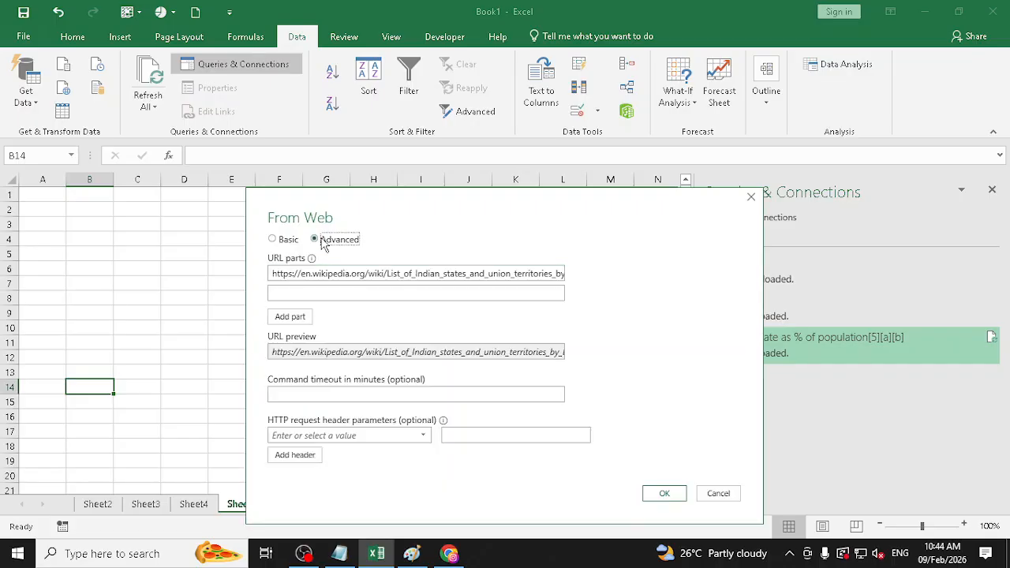
left_click(273, 239)
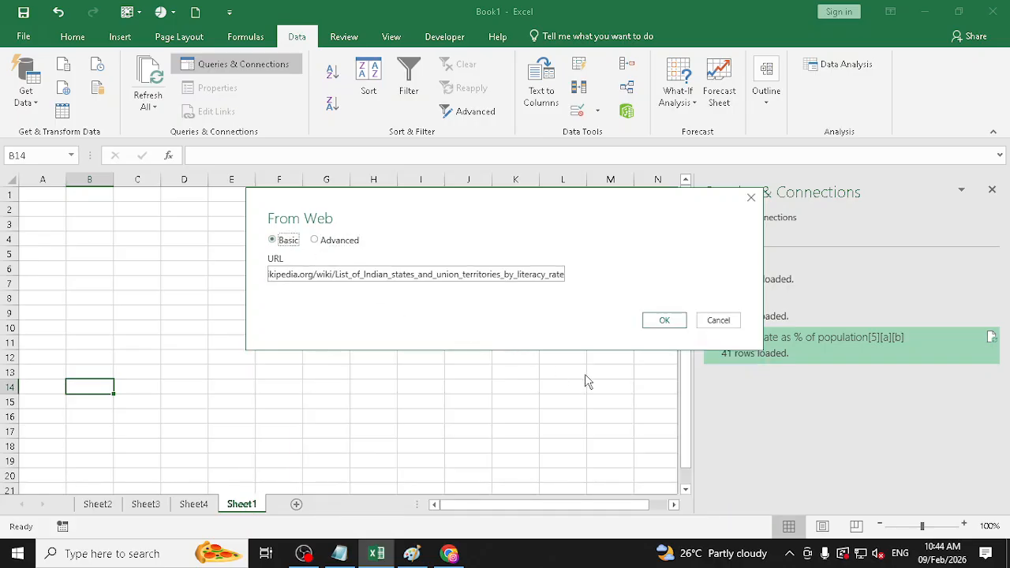
left_click(665, 321)
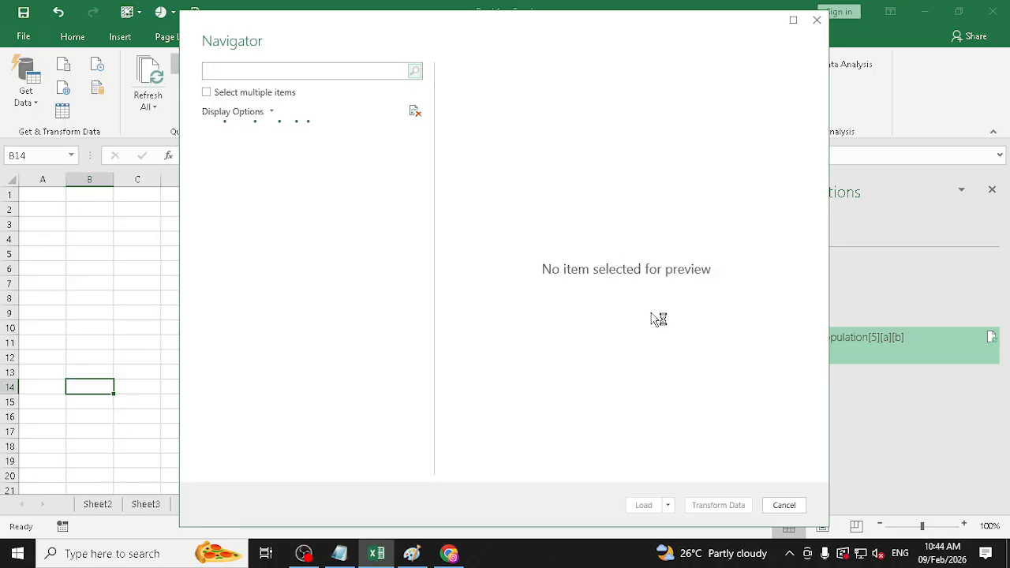
Step: Enable multiple selection, choose the "Literacy rate as % of population", "Literacy rate % (NSO 2018)" and "Literacy rates as %age" tables, and open them for transformation
left_click(207, 93)
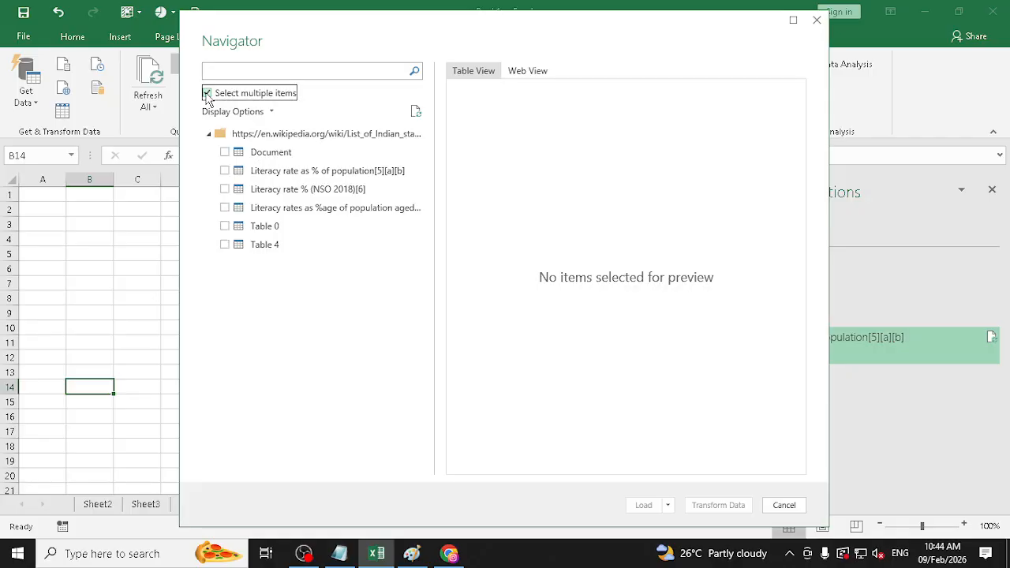
left_click(234, 171)
left_click(225, 170)
left_click(225, 190)
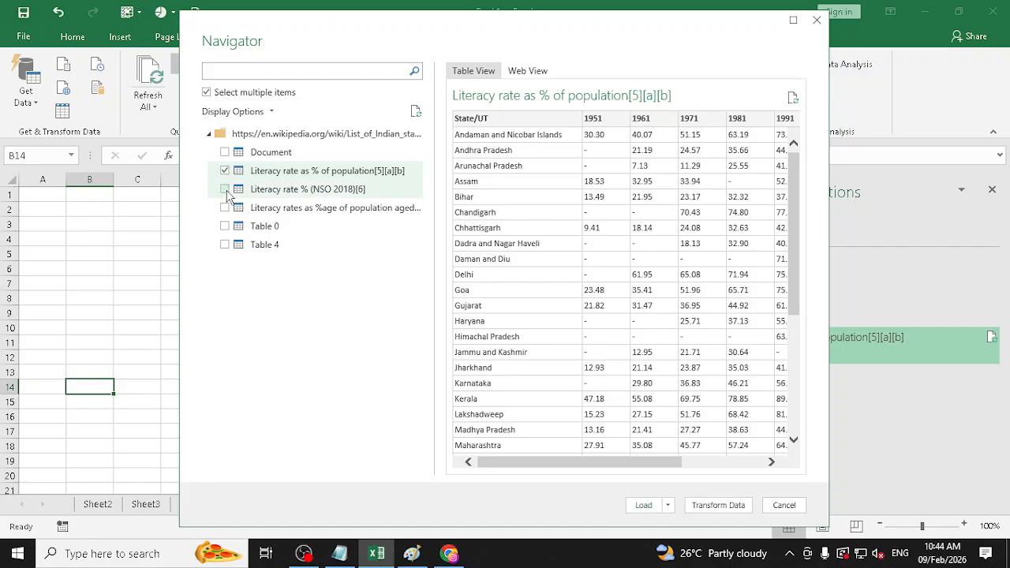
left_click(225, 207)
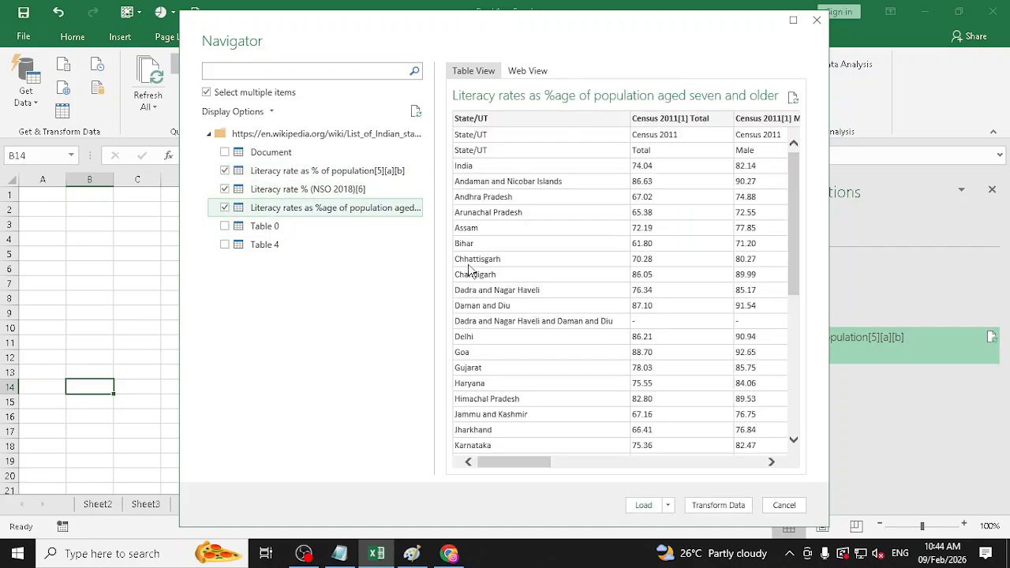
left_click(699, 509)
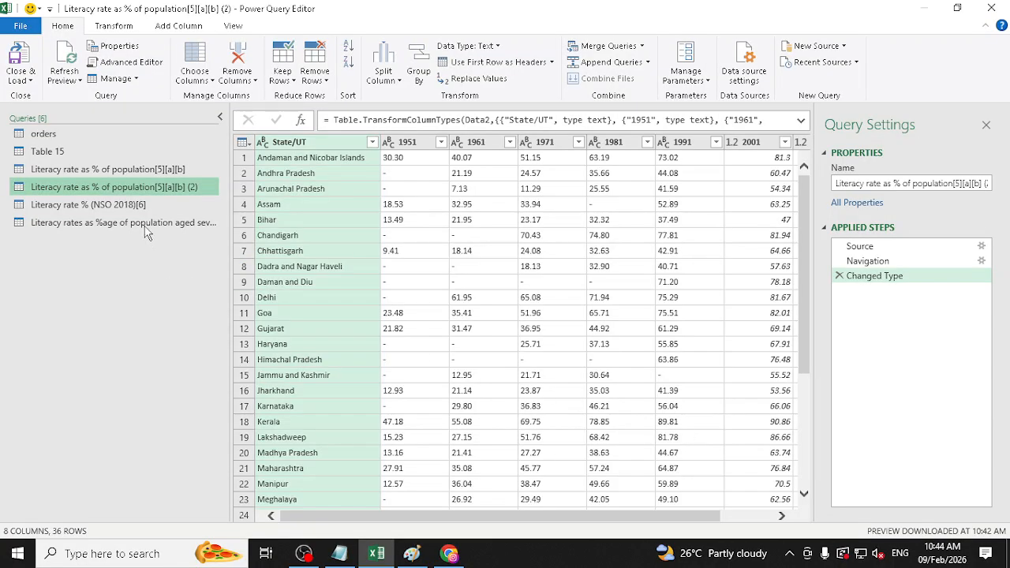
Step: Preview each of the imported literacy queries, then close the Power Query Editor and load them all into the workbook
left_click(123, 169)
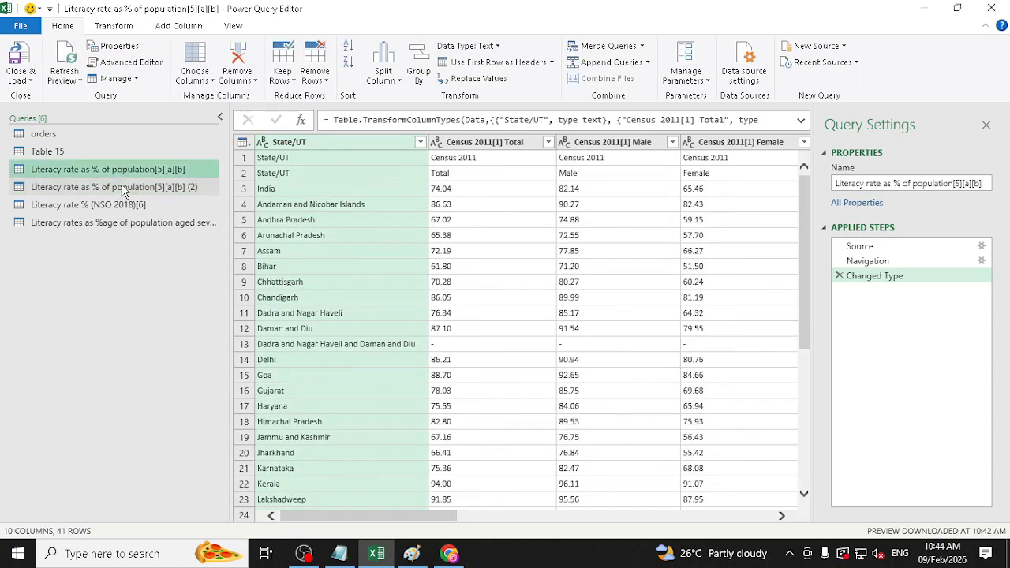
left_click(118, 187)
left_click(118, 207)
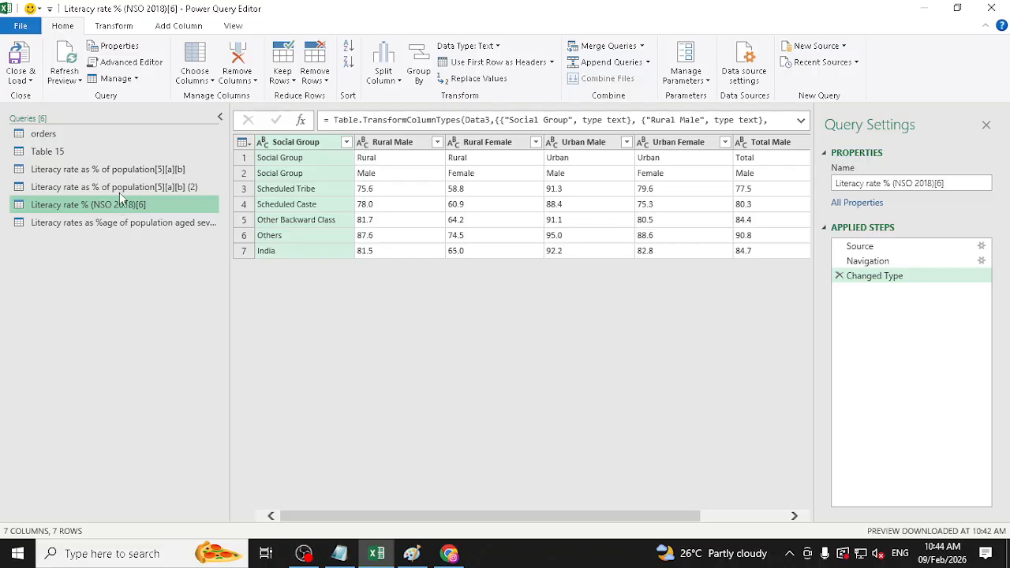
left_click(121, 187)
left_click(126, 169)
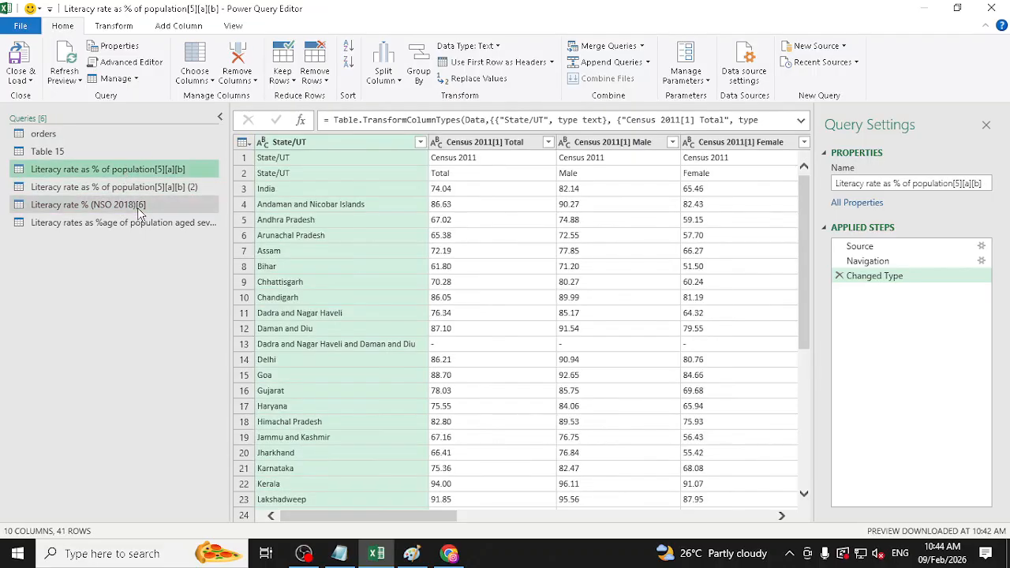
left_click(139, 206)
left_click(148, 224)
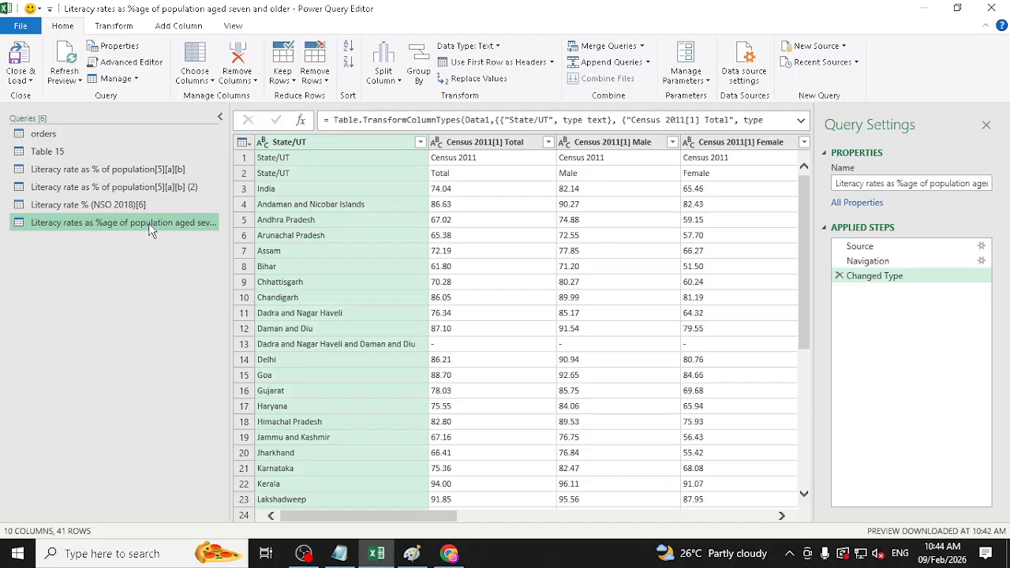
left_click(20, 80)
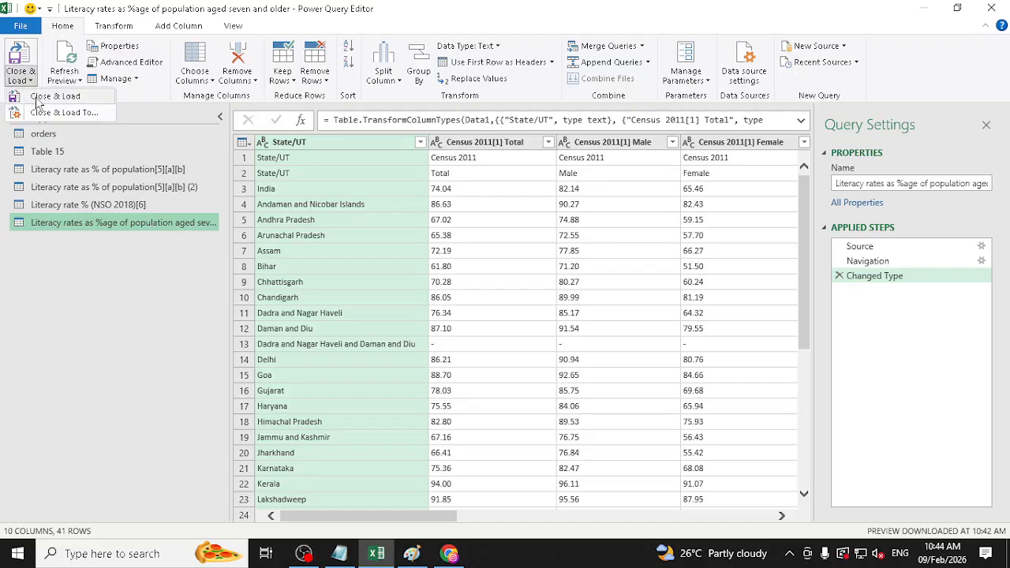
left_click(47, 97)
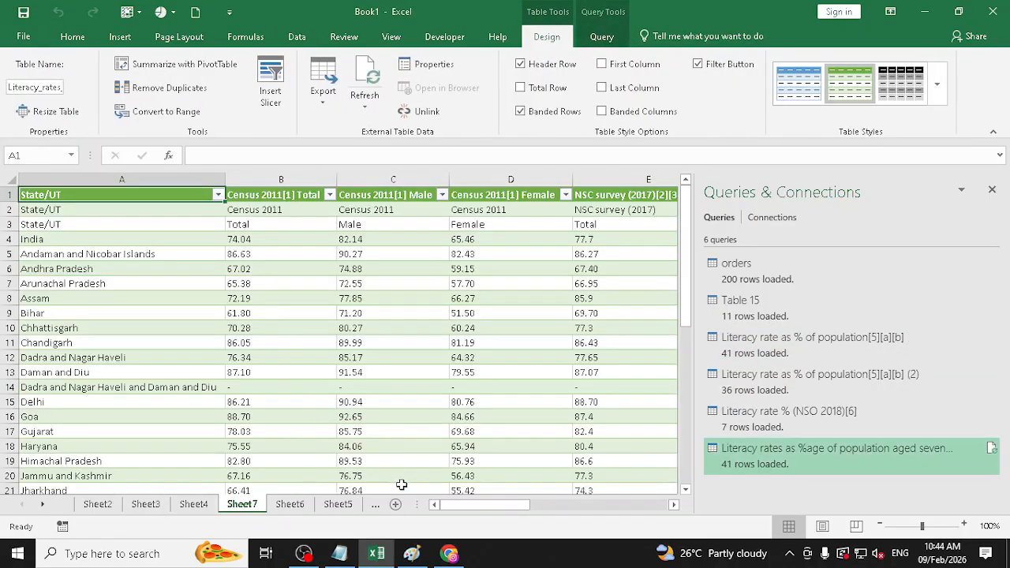
Step: Examine the loaded literacy tables on Sheet4, Sheet7, Sheet6 and Sheet5
left_click(290, 504)
left_click(341, 505)
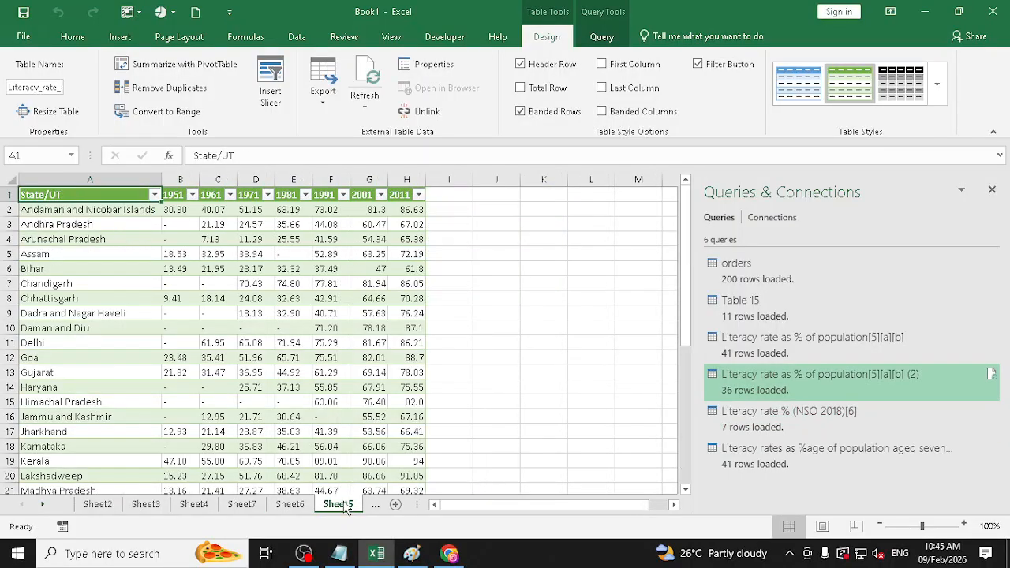
left_click(290, 505)
left_click(242, 504)
left_click(194, 504)
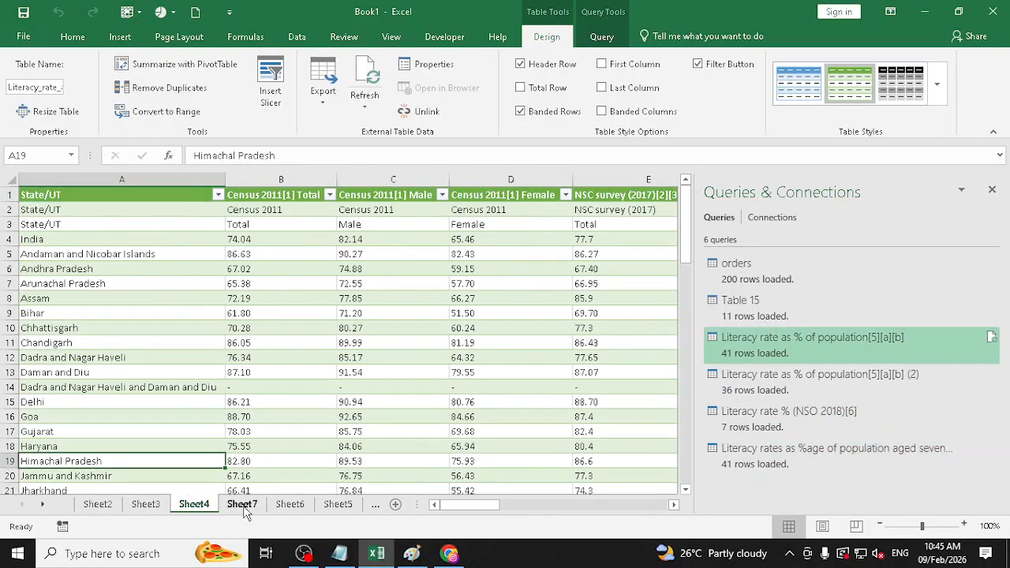
left_click(242, 505)
left_click(289, 506)
left_click(340, 506)
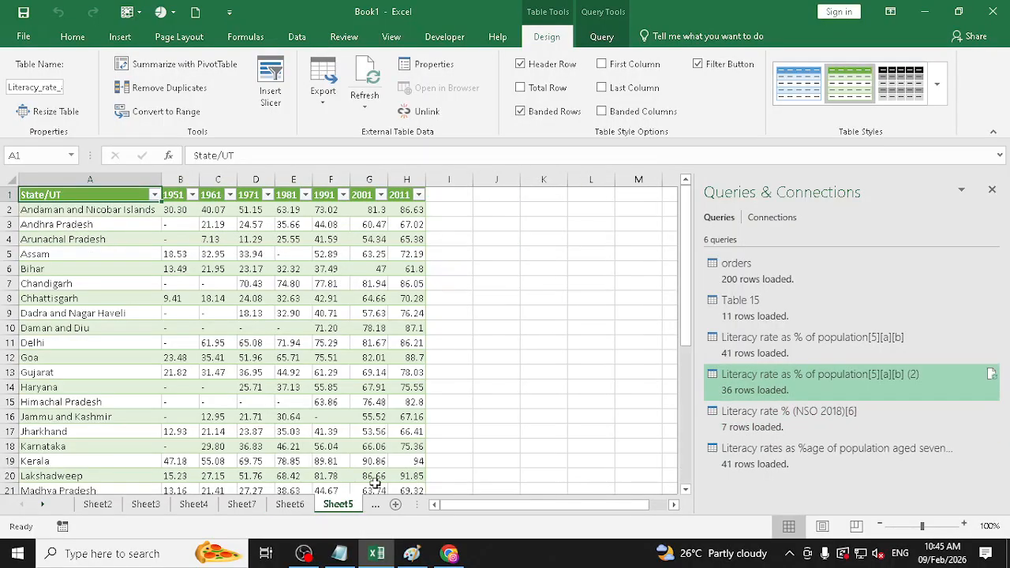
Step: Switch to Chrome to view the Wikipedia literacy rate article used as the source, and return to the Excel workbook
left_click(454, 556)
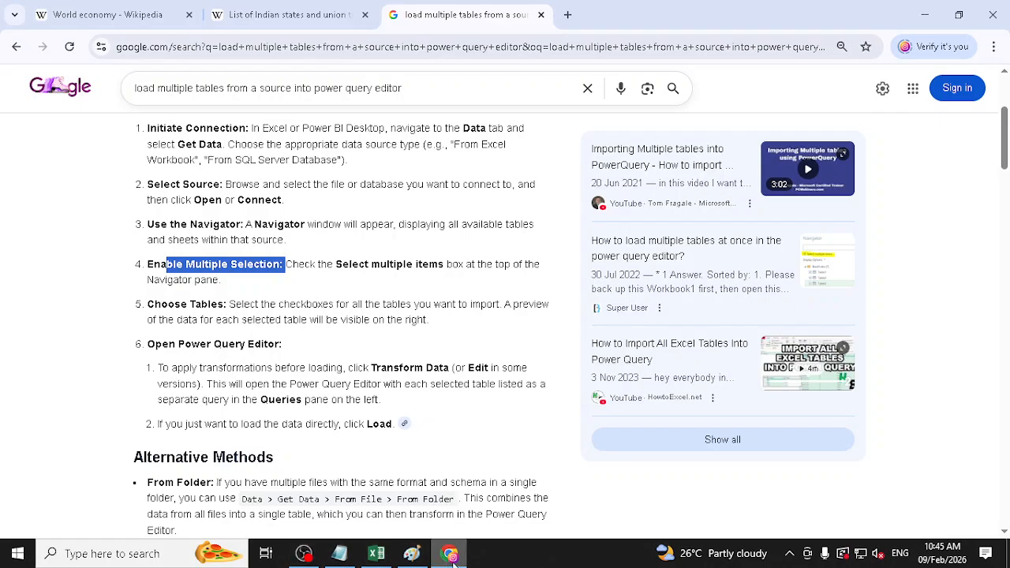
key("ctrl+shift+Tab")
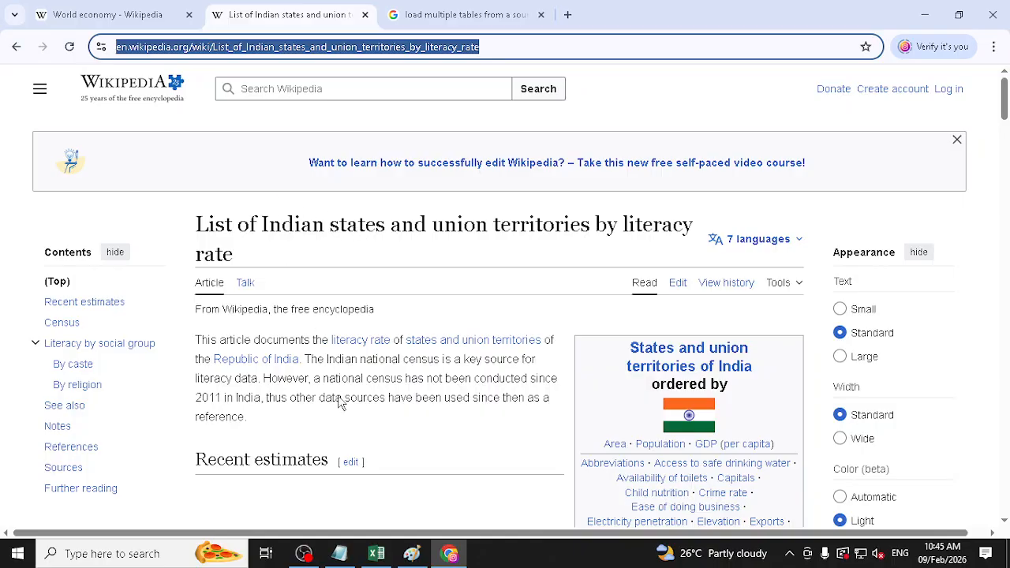
left_click(376, 553)
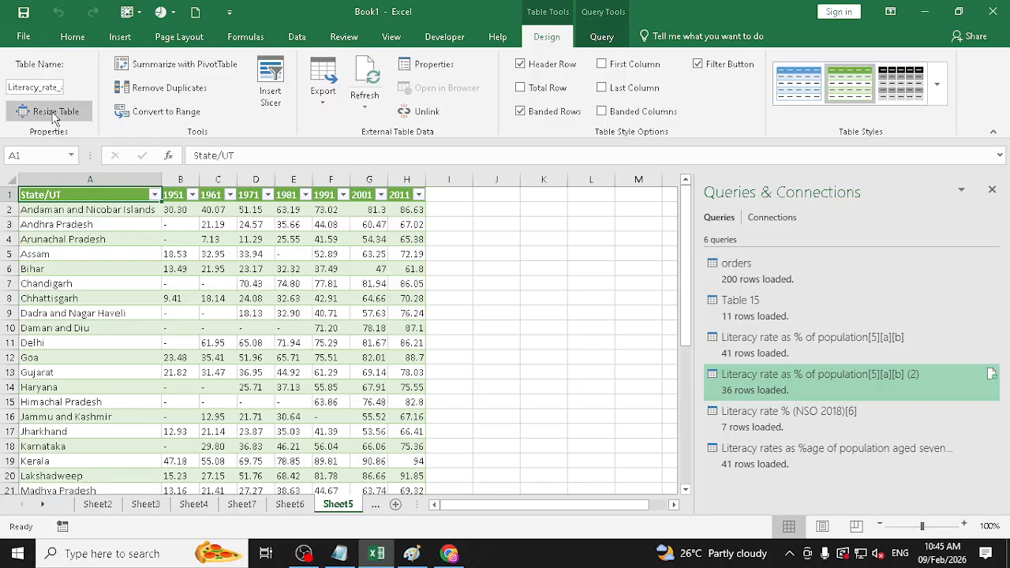
Step: Review the available Get Data sources, covering files, databases, Azure, online services and the options for combining queries
left_click(523, 286)
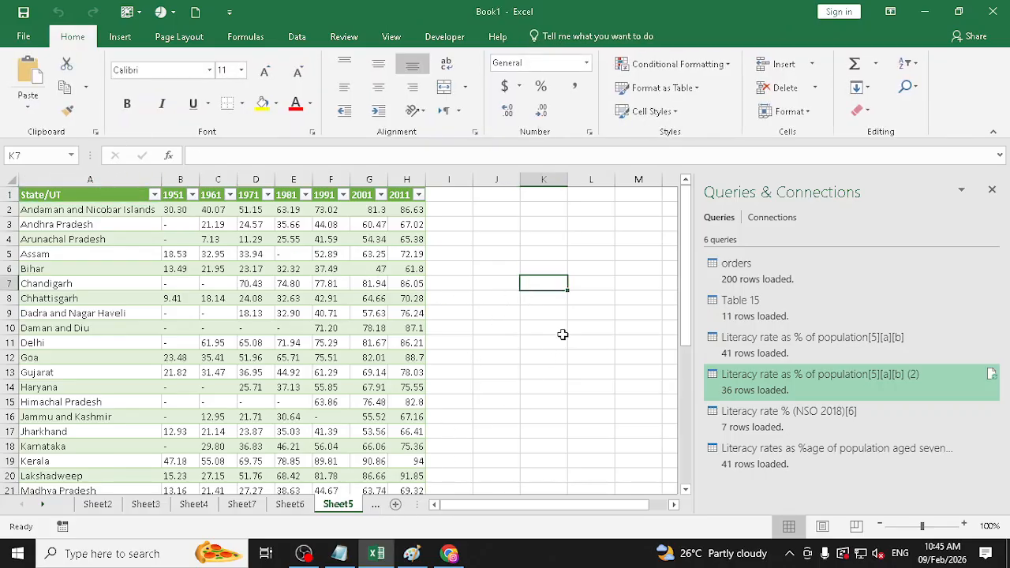
left_click(297, 37)
left_click(27, 93)
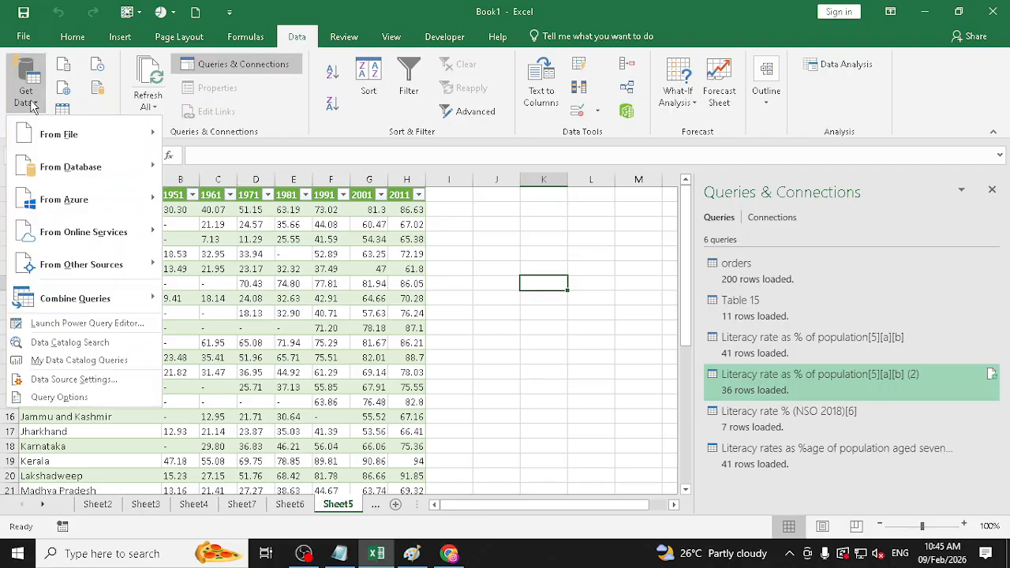
mouse_move(87, 212)
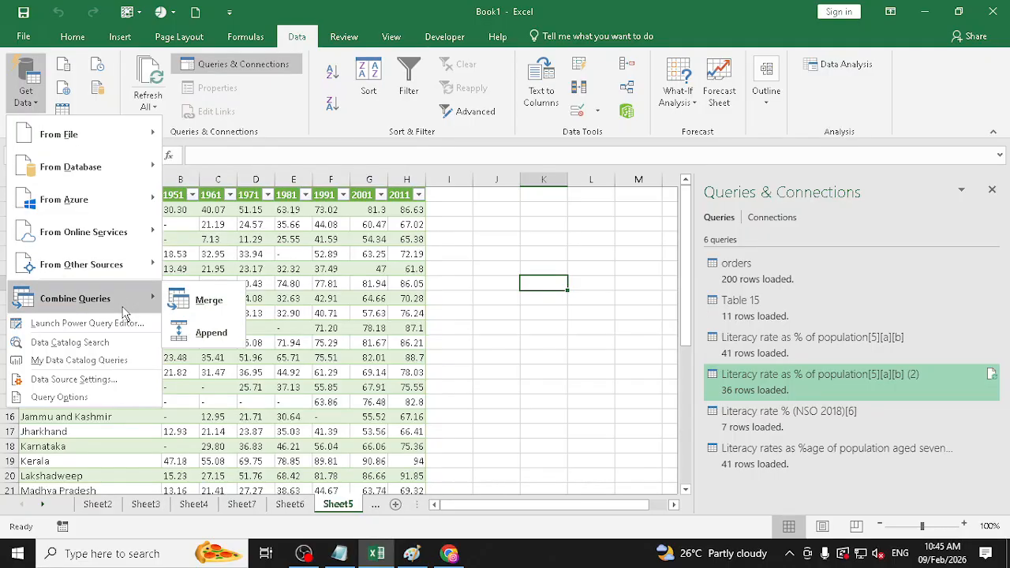
mouse_move(135, 272)
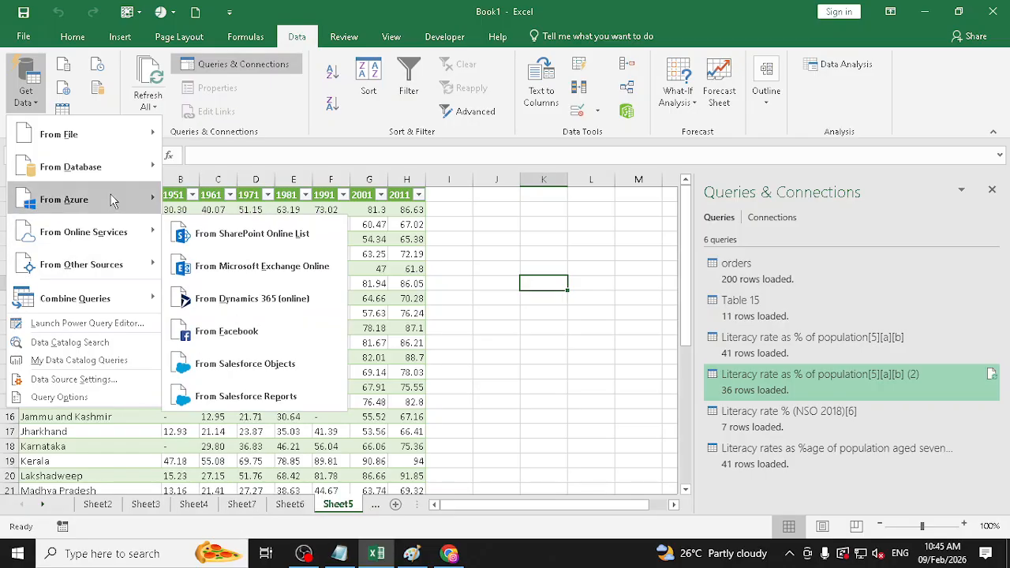
mouse_move(113, 201)
mouse_move(112, 173)
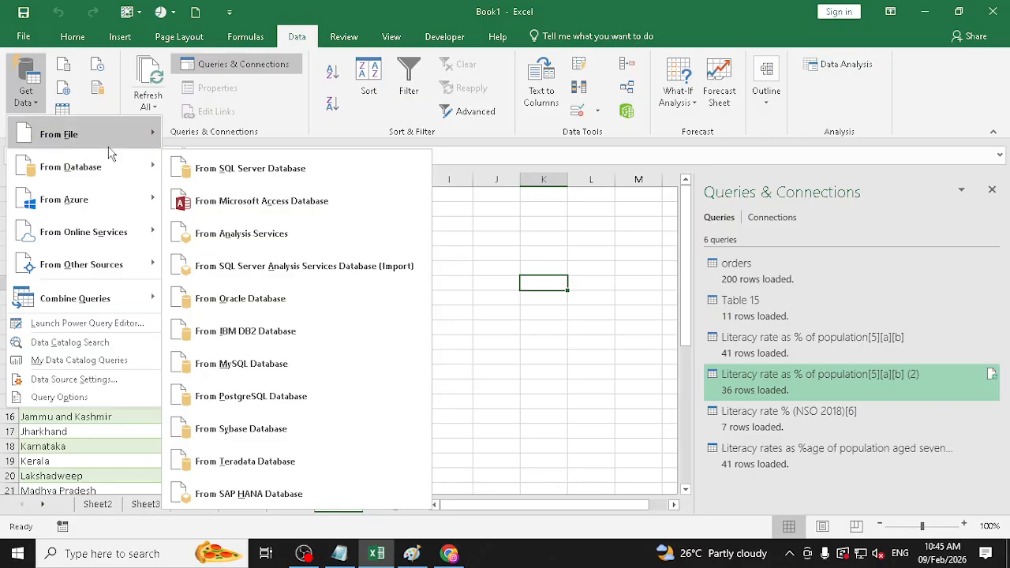
mouse_move(111, 153)
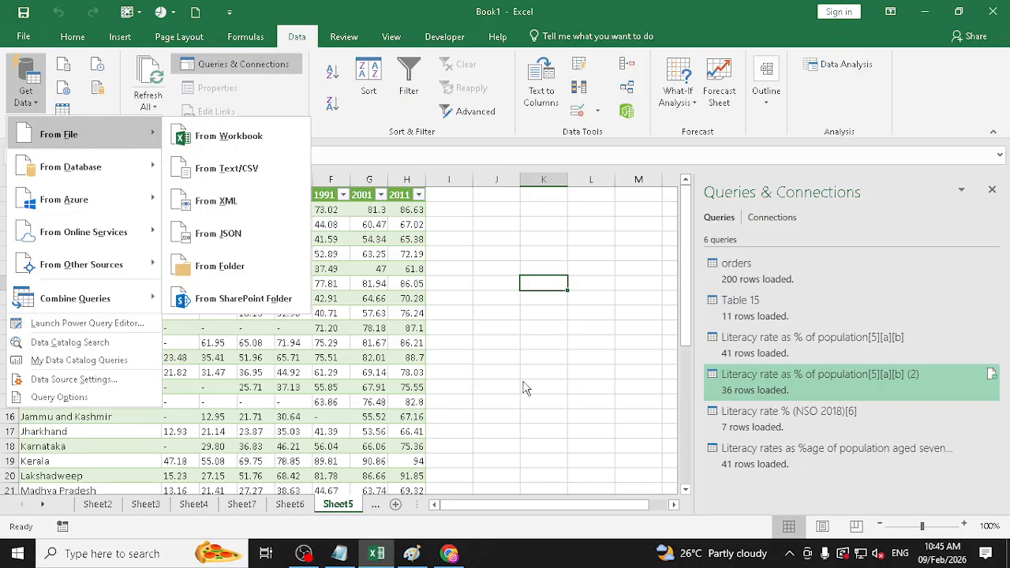
left_click(92, 511)
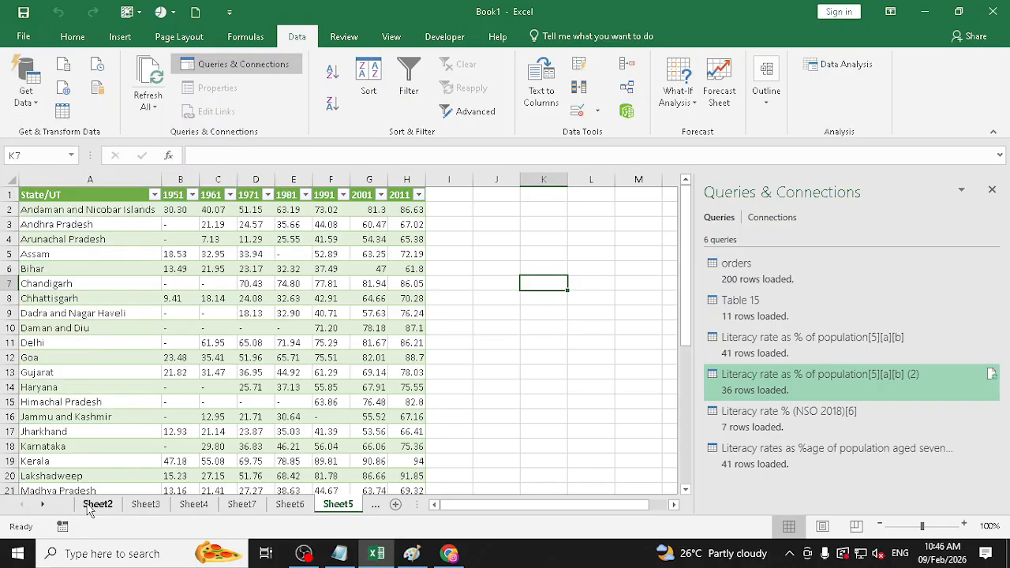
Step: Examine the orders table on Sheet2, highlighting the delivery_status column and its Cancelled entries in rows 6, 11 and 15
left_click(98, 506)
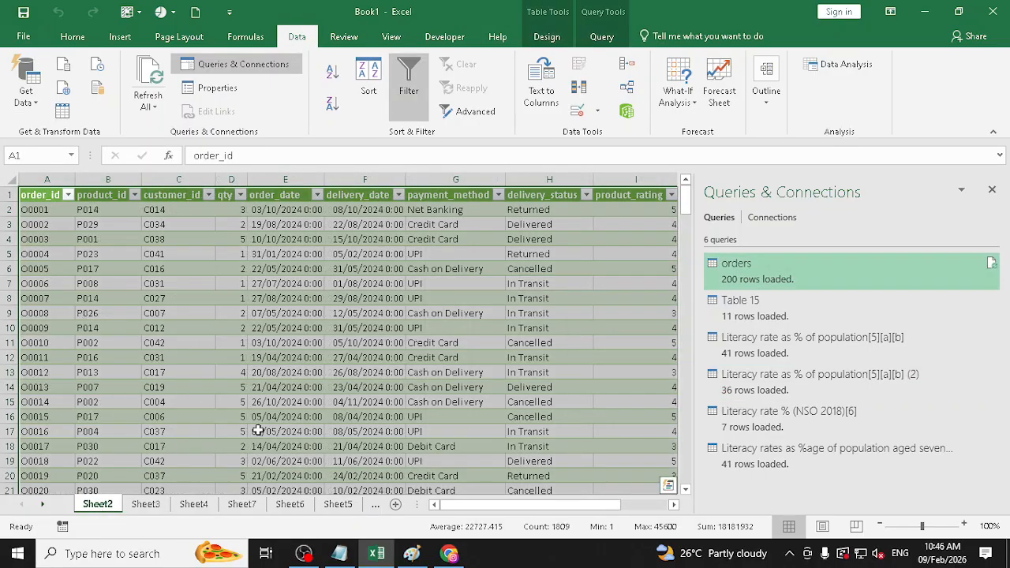
scroll(411, 307, "down", 7)
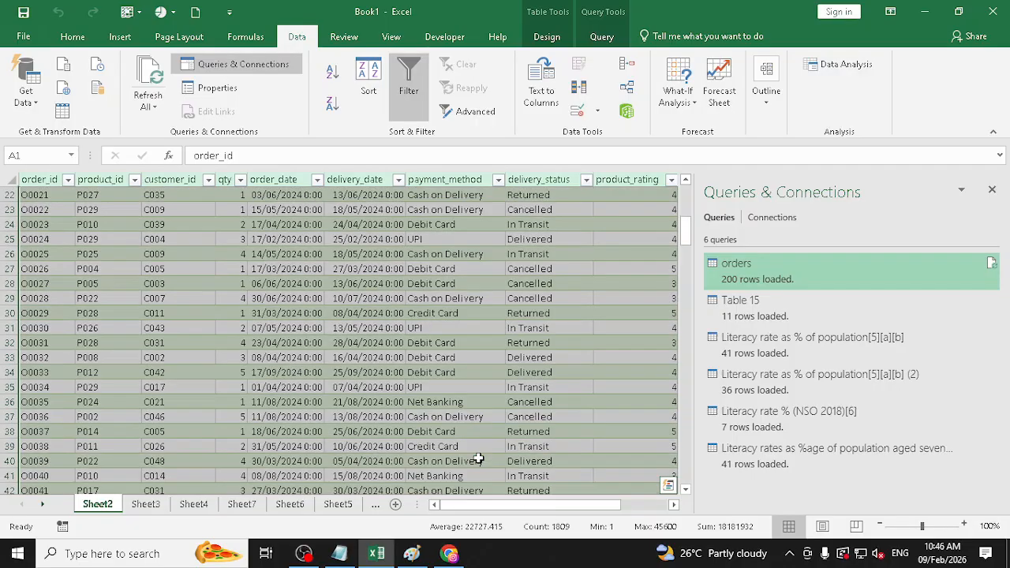
scroll(479, 459, "up", 5)
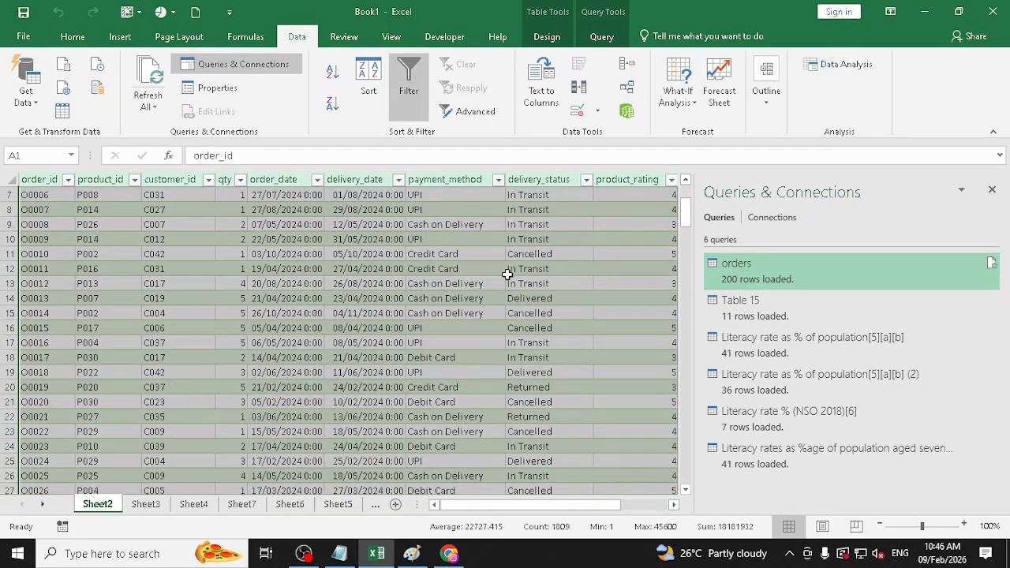
scroll(507, 274, "up", 2)
left_click(549, 180)
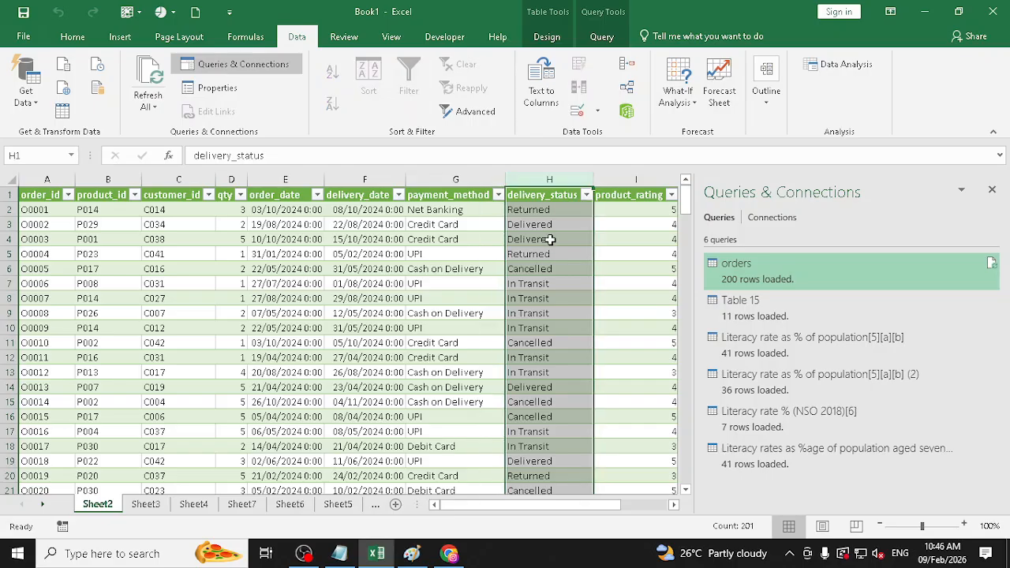
left_click(553, 269)
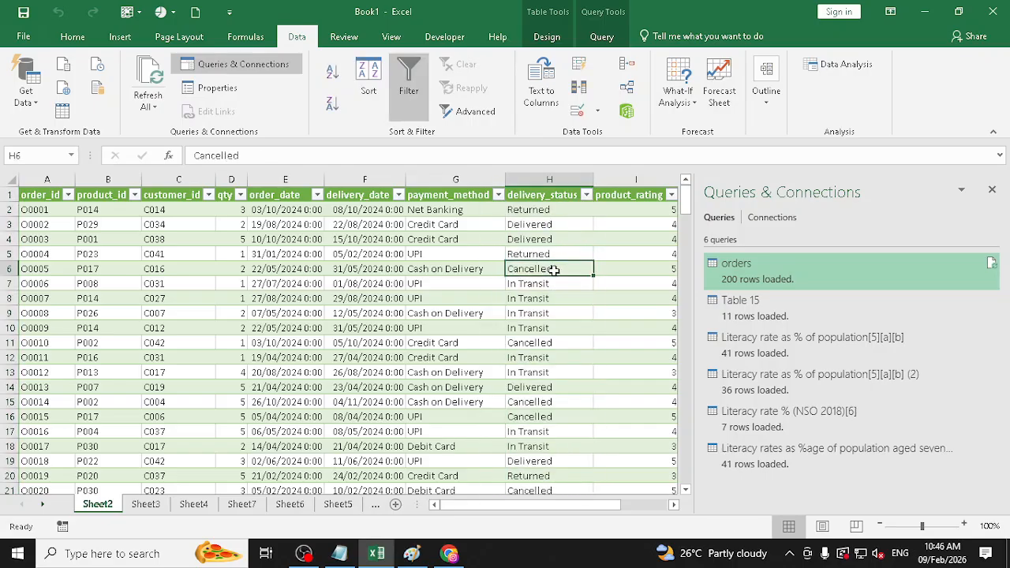
left_click(557, 341, "ctrl")
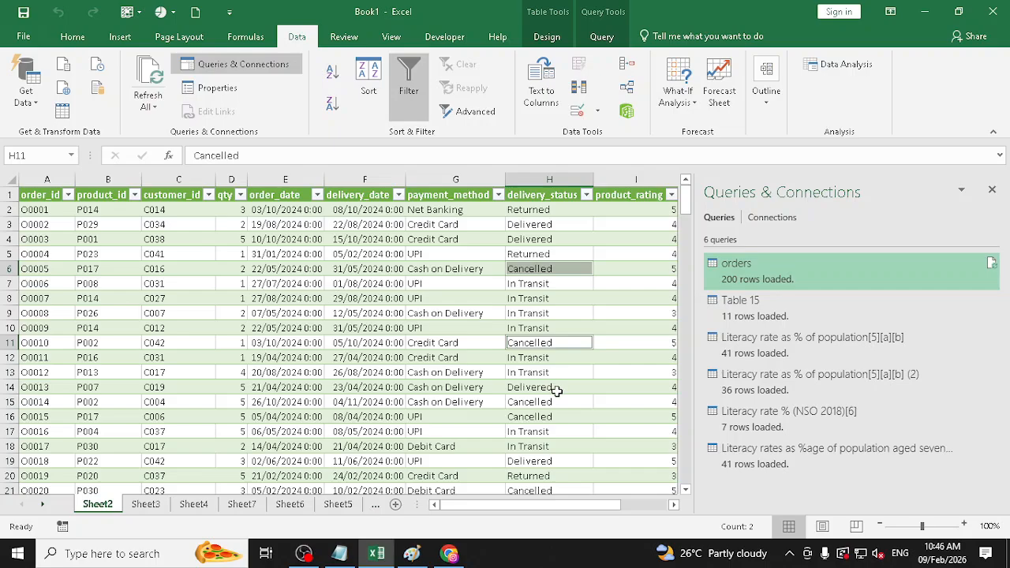
left_click(557, 402, "ctrl")
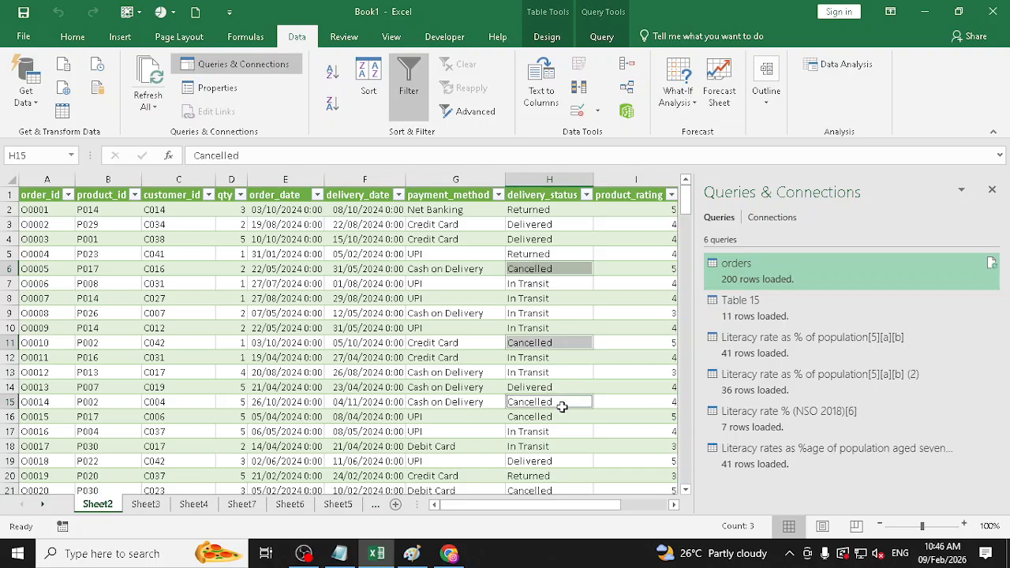
scroll(560, 327, "down", 1)
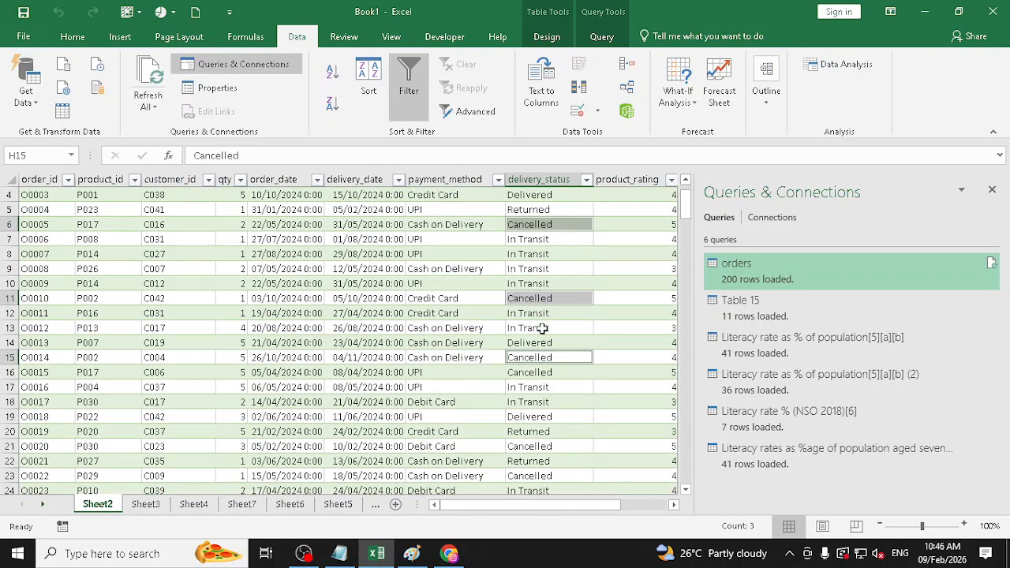
scroll(553, 307, "up", 1)
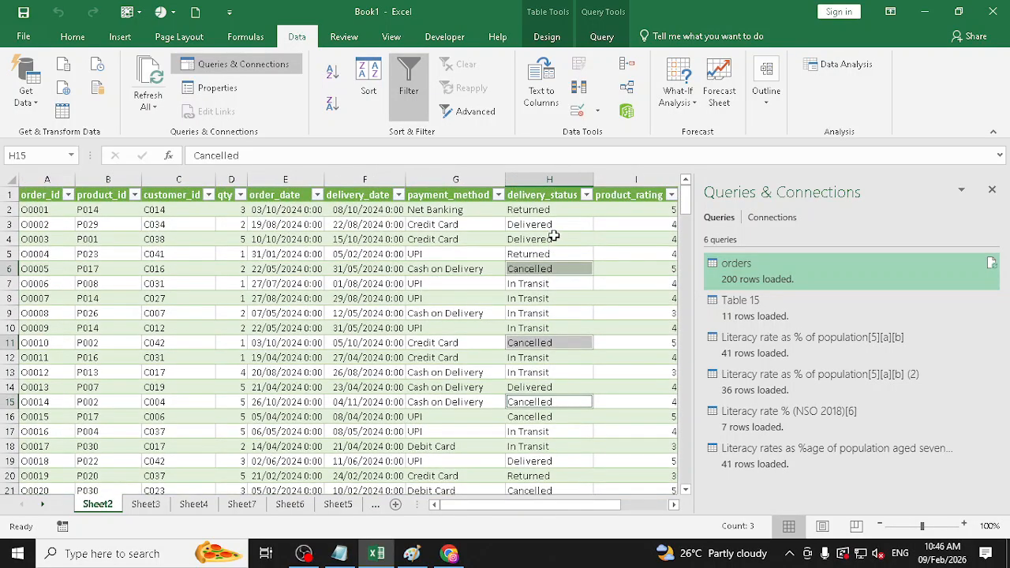
Step: Minimize the open windows and open orders.csv from the desktop's Data Modelling folder, inside the ecomemrce subfolder
left_click(924, 11)
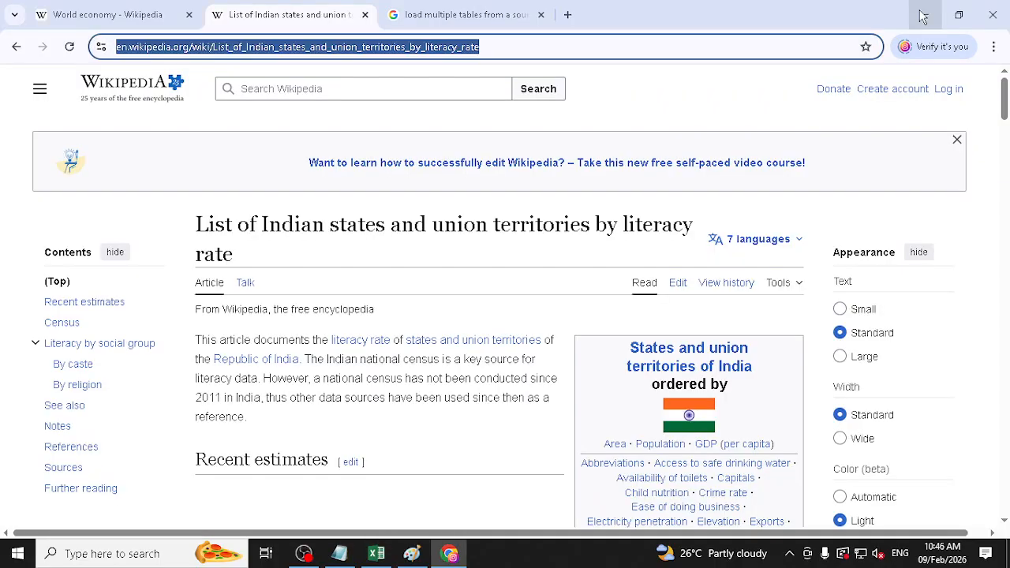
left_click(922, 9)
left_click(924, 12)
left_click(922, 9)
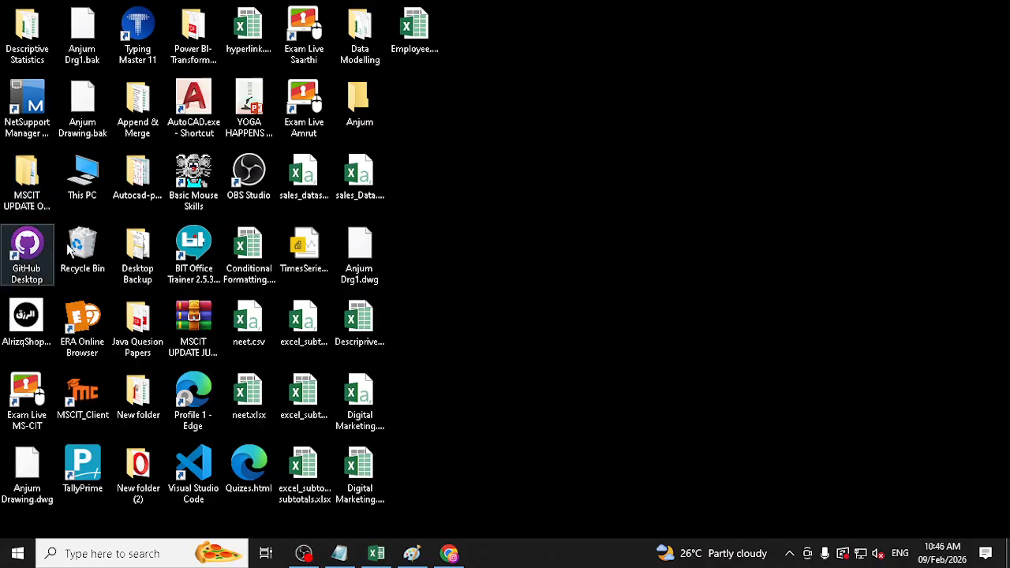
left_click(142, 118)
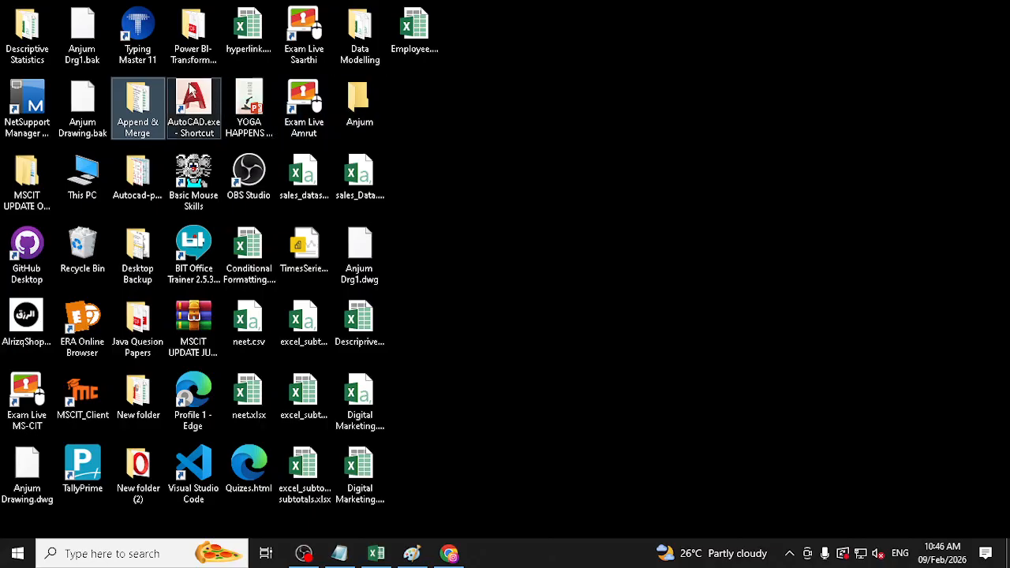
left_click(193, 32)
double_click(369, 33)
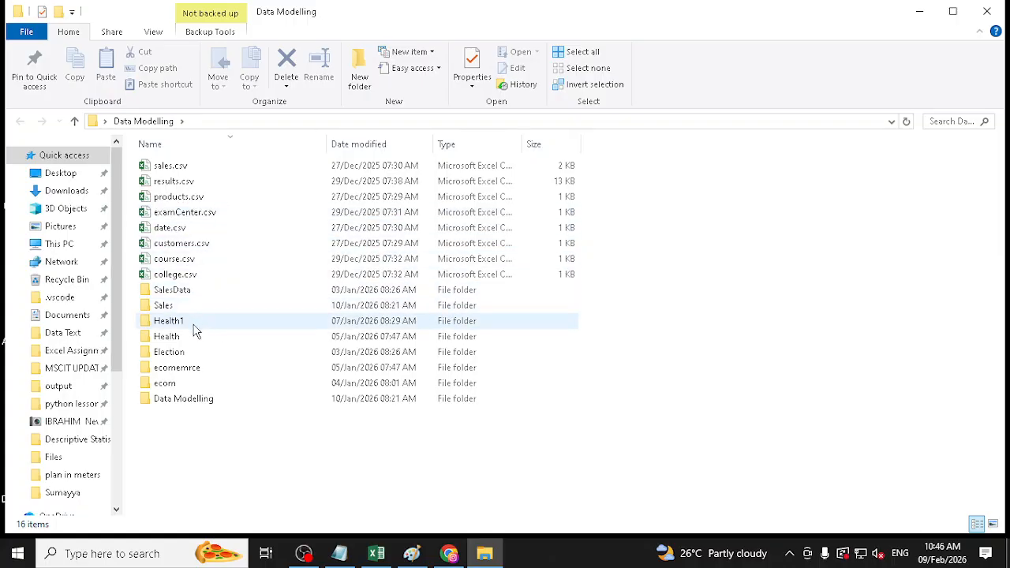
double_click(189, 368)
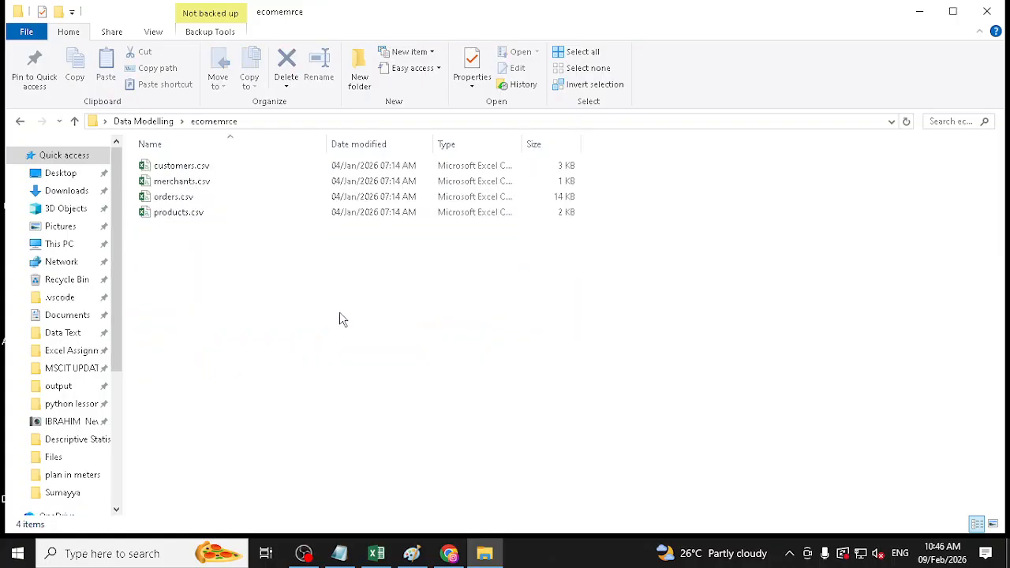
double_click(173, 198)
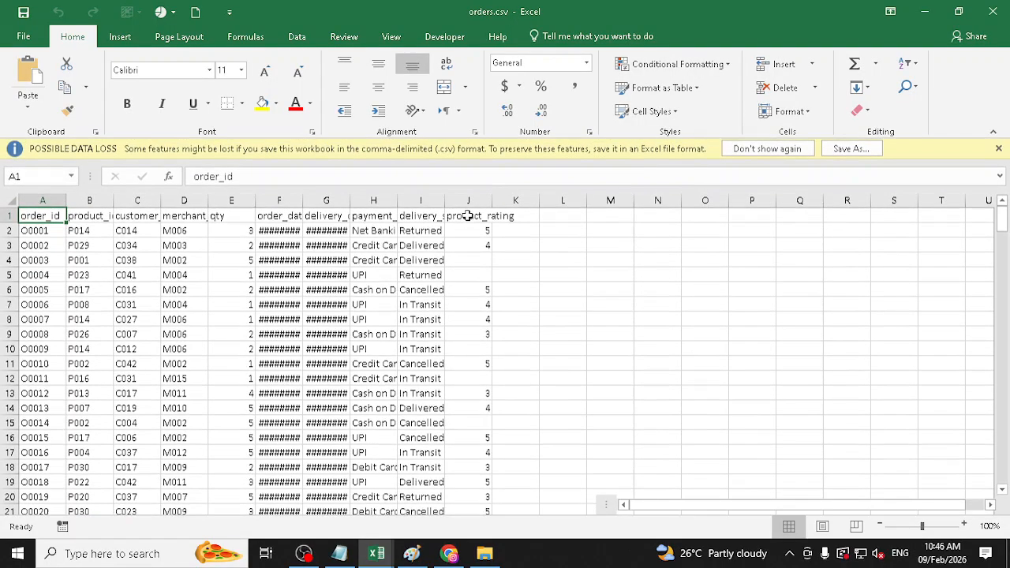
Step: Autofit the delivery_date, payment_method and delivery_status columns in orders.csv so their contents show fully
double_click(351, 207)
double_click(419, 207)
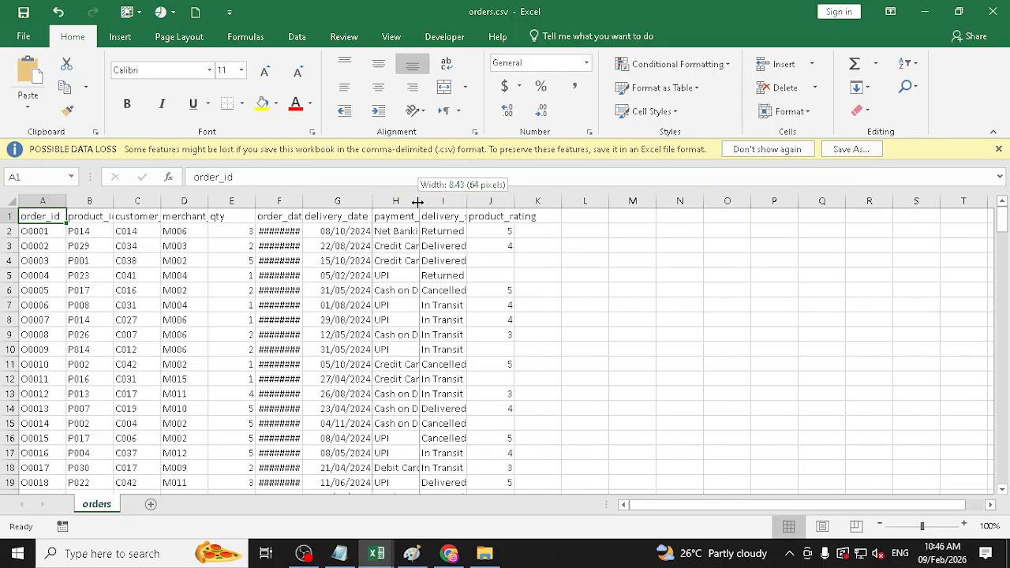
left_click(406, 231)
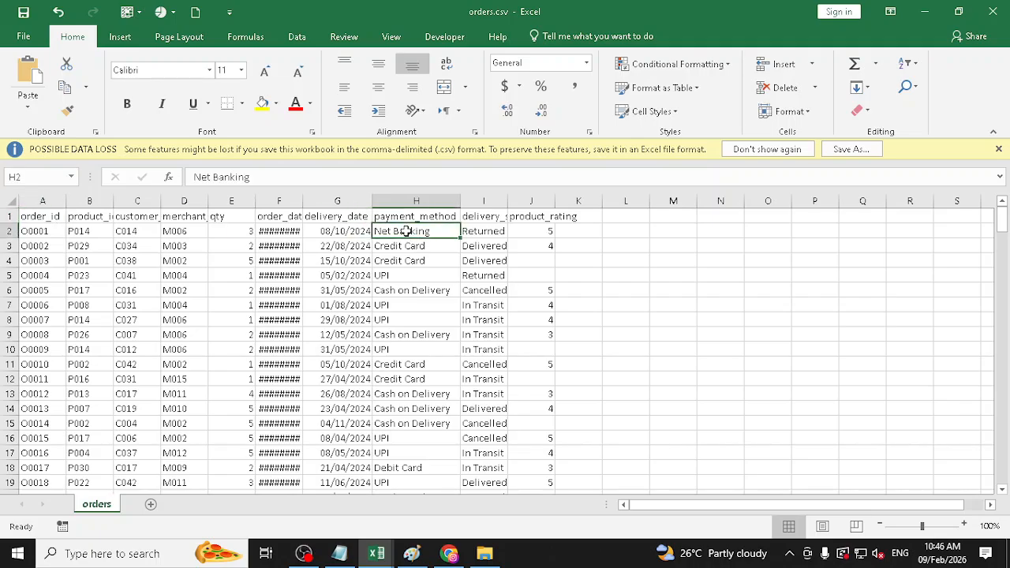
double_click(507, 201)
left_click(502, 261)
Step: Replace every Cancelled entry in orders.csv with Delivered using Find and Replace, and close the dialog
key("ctrl+f")
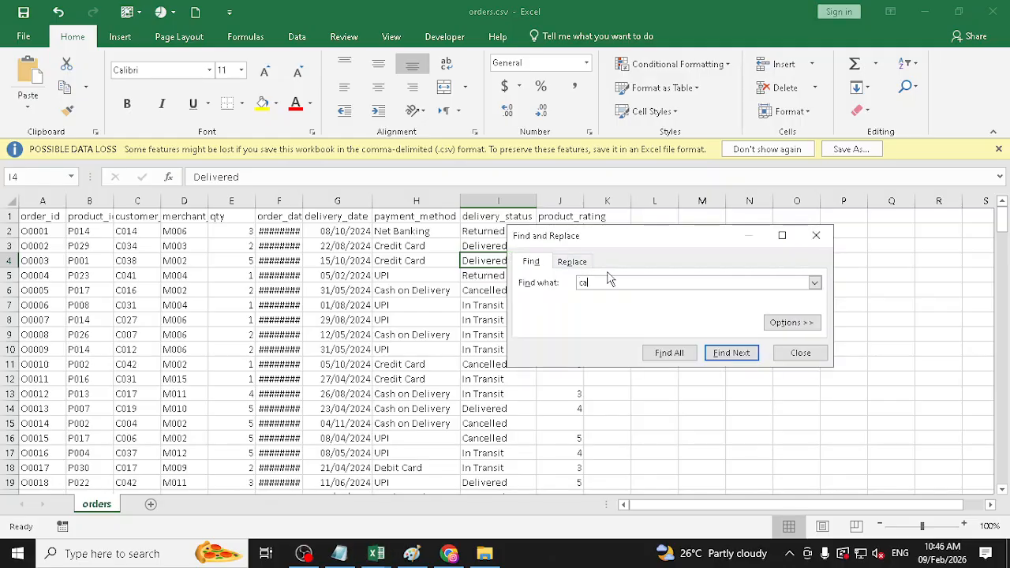
type("cancelled")
left_click(572, 261)
left_click(613, 299)
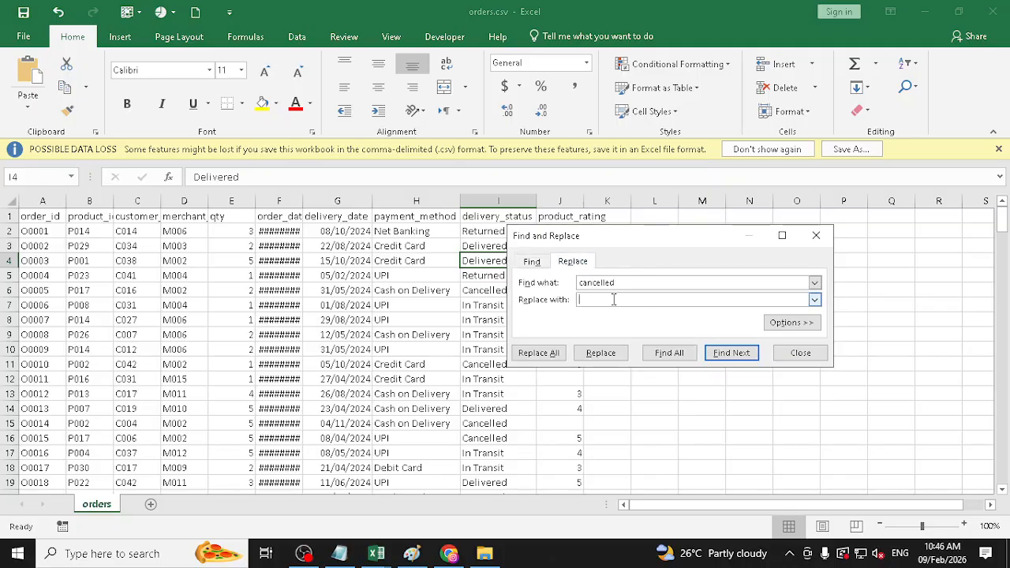
type("del")
key("shift+Tab")
key("End")
key("Home")
key("Delete")
type("C")
left_click(614, 300)
type("Delivered")
left_click(541, 353)
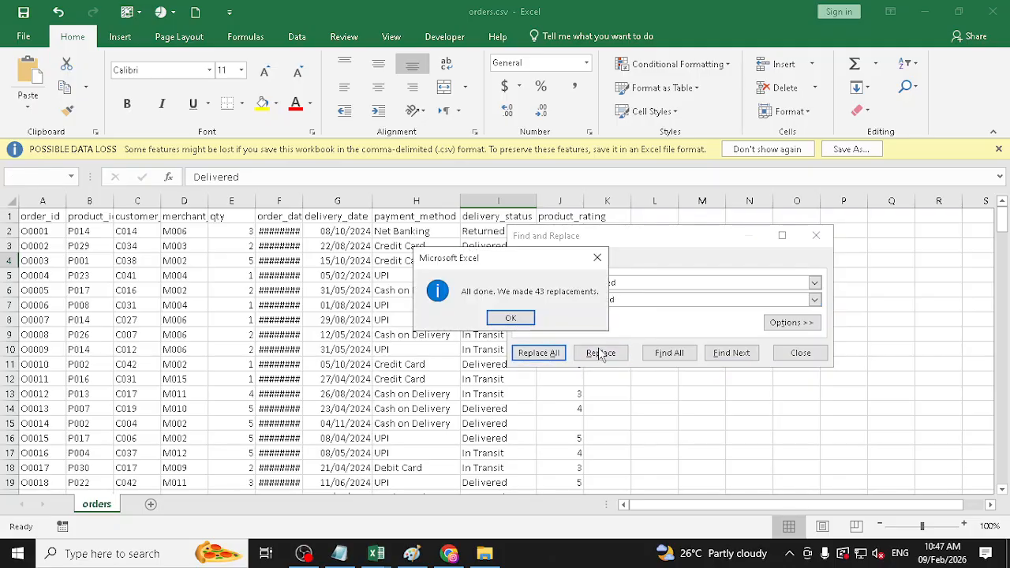
left_click(501, 319)
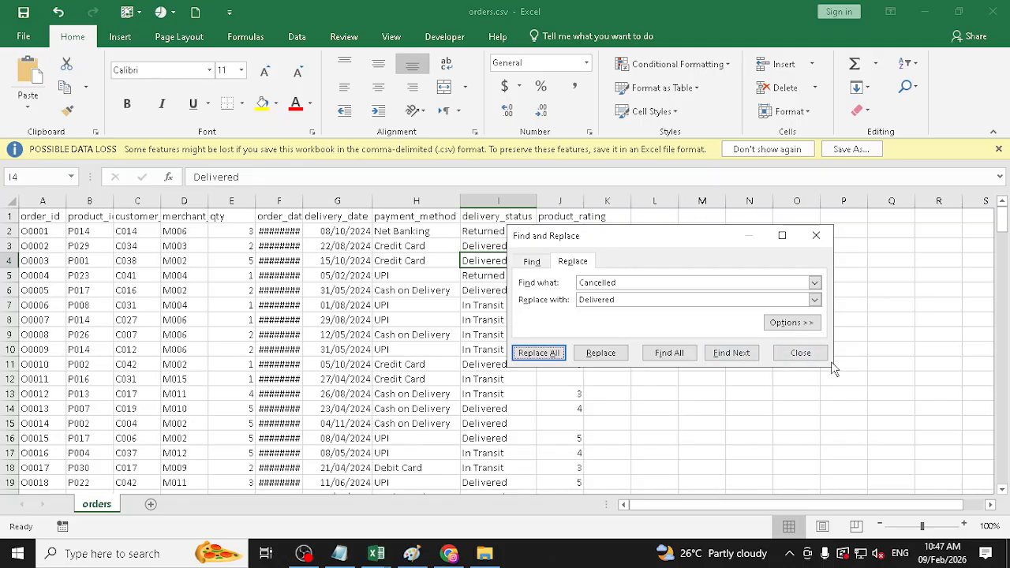
left_click(793, 352)
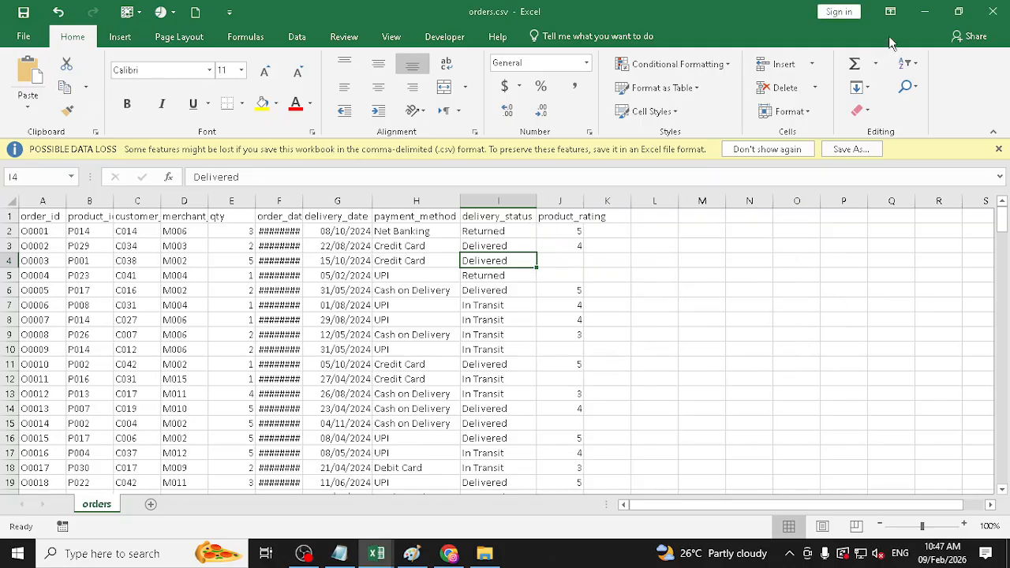
Step: Close orders.csv and save its changes
left_click(991, 16)
left_click(447, 293)
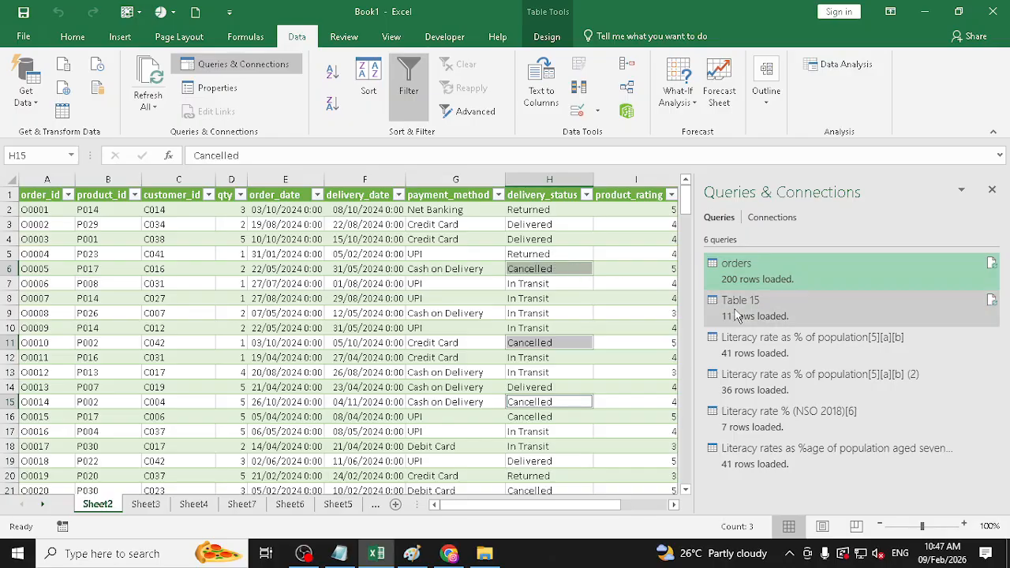
Step: Open the orders query in the Power Query Editor and refresh all query previews
double_click(748, 260)
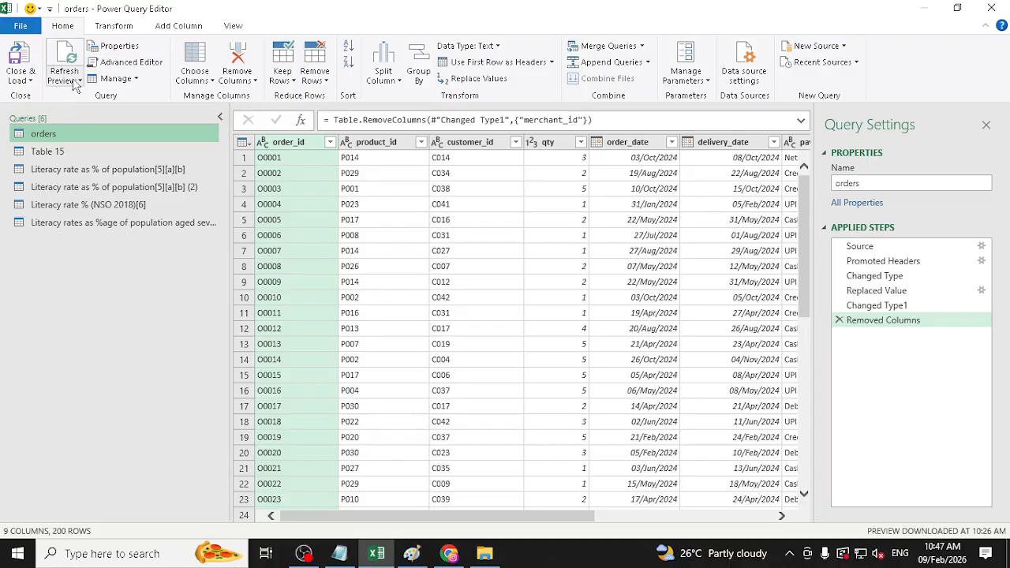
left_click(77, 81)
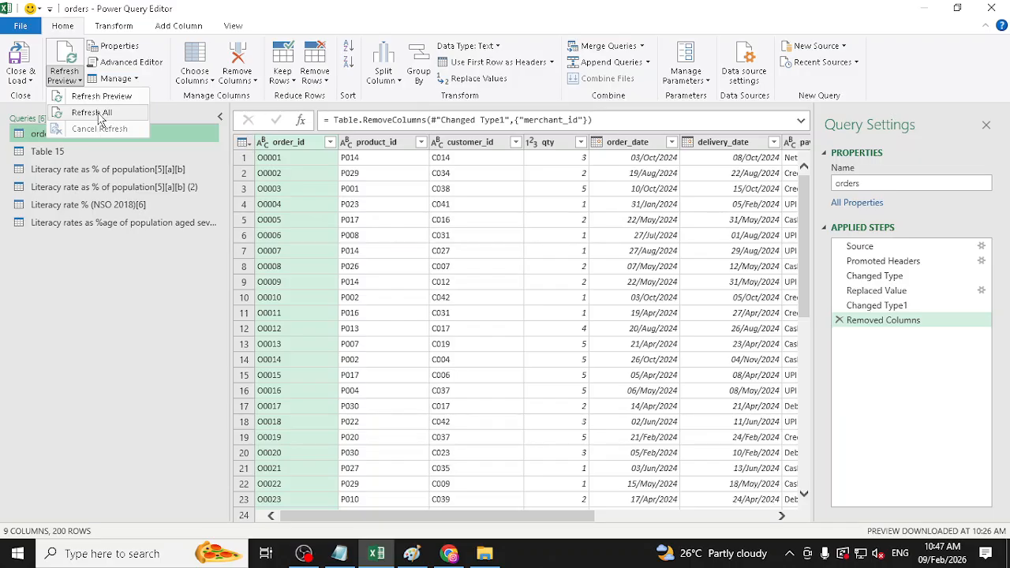
left_click(101, 115)
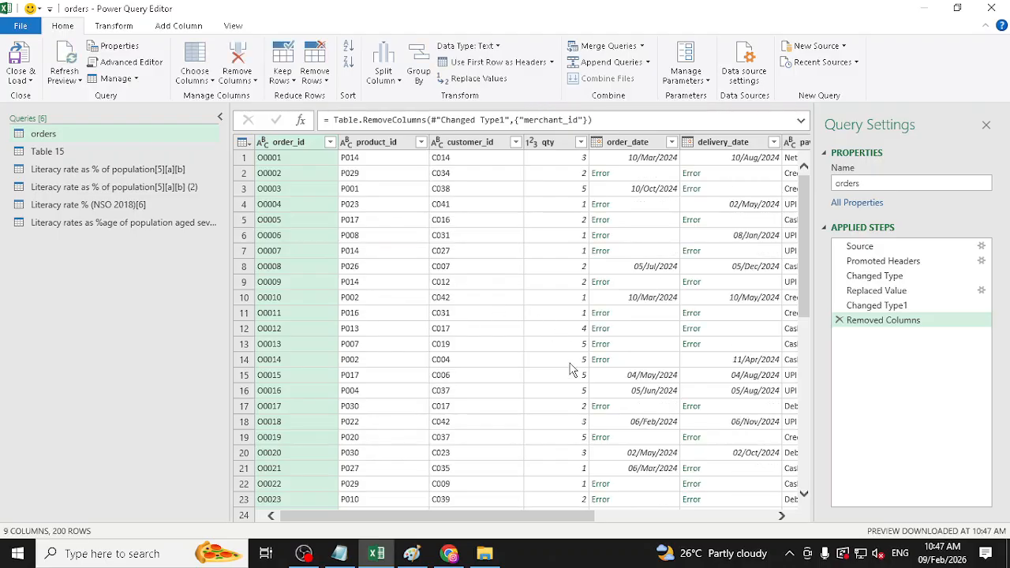
Step: Examine the delivery_status column in the refreshed orders preview for the replaced values, including the rows further down
left_click_drag(588, 517, 760, 515)
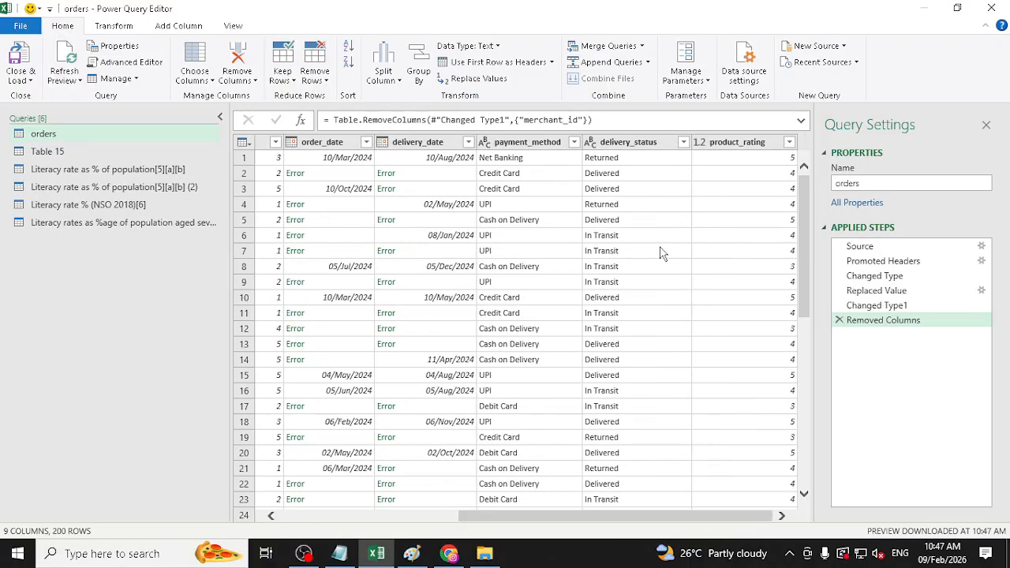
left_click(622, 357)
left_click(623, 376)
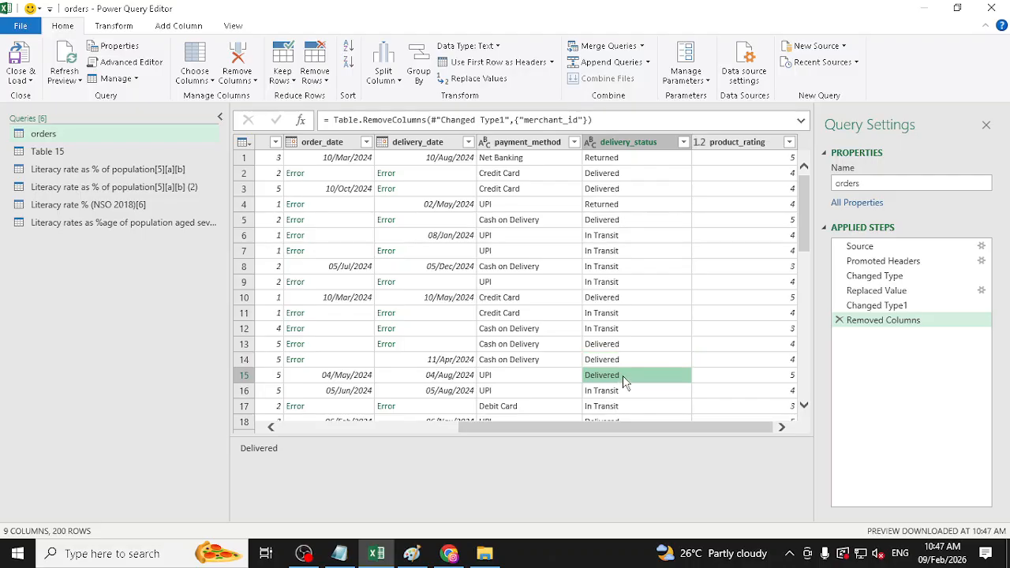
left_click(630, 391)
left_click(625, 362)
left_click(619, 329)
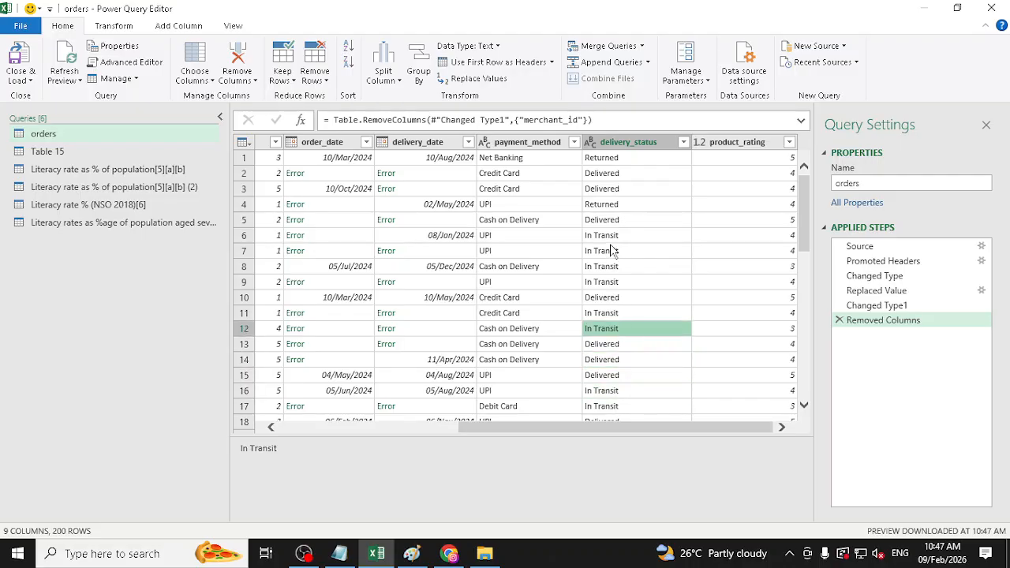
scroll(618, 251, "down", 10)
scroll(634, 348, "down", 5)
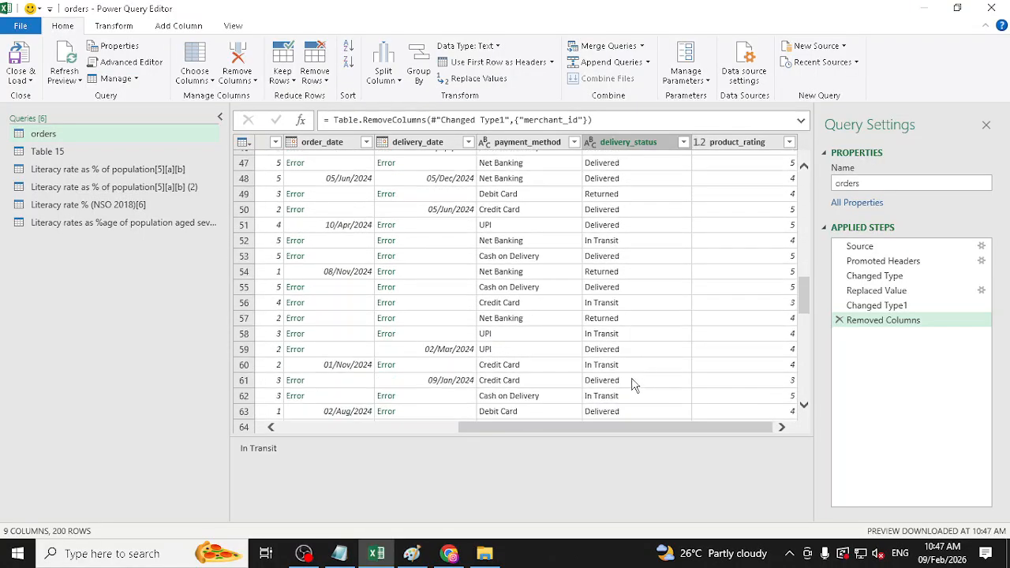
scroll(636, 379, "up", 8)
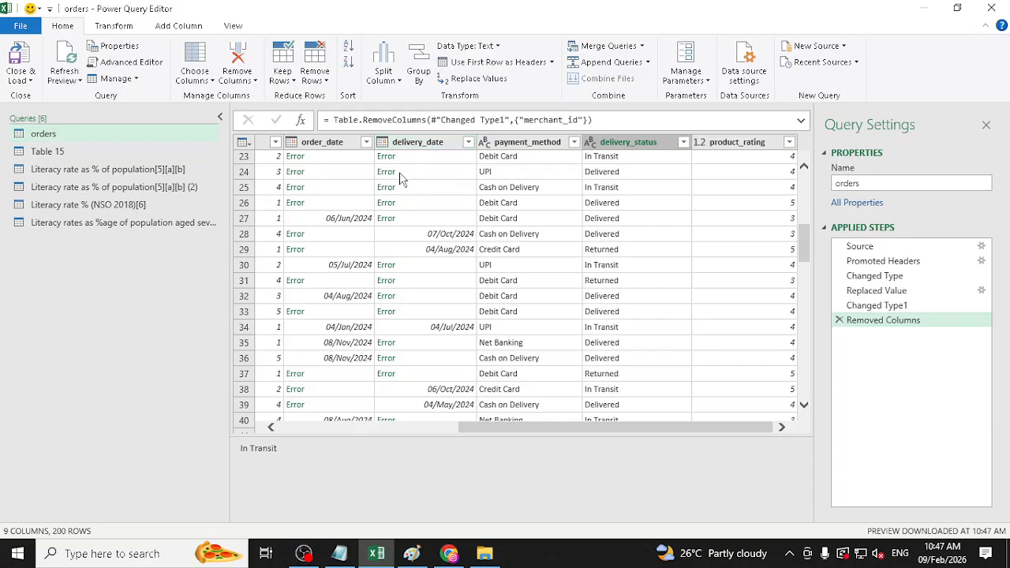
scroll(400, 158, "up", 7)
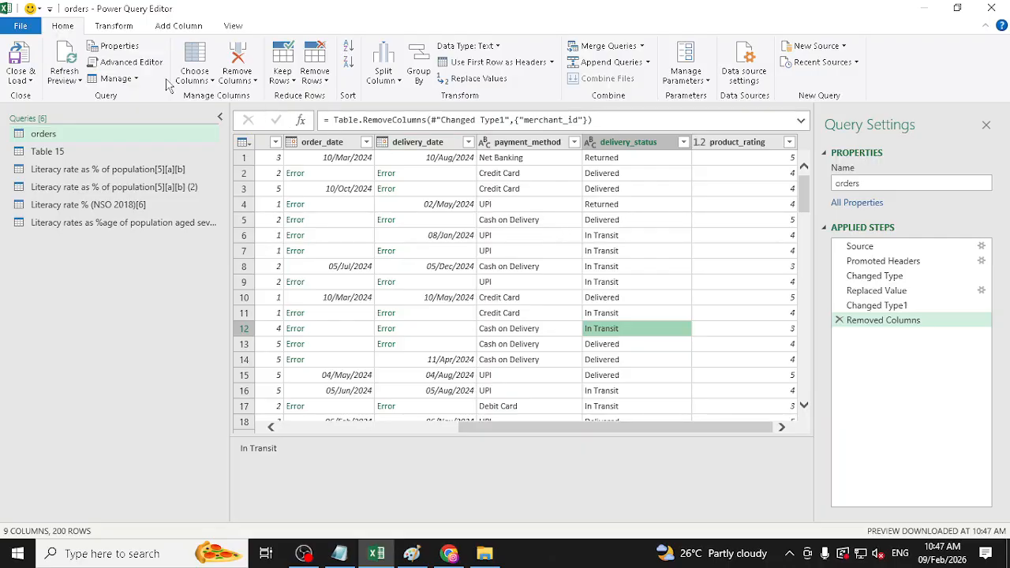
Step: Close the Power Query Editor with Close & Load and check the delivery_status values in the orders table on Sheet2
left_click(22, 76)
left_click(34, 95)
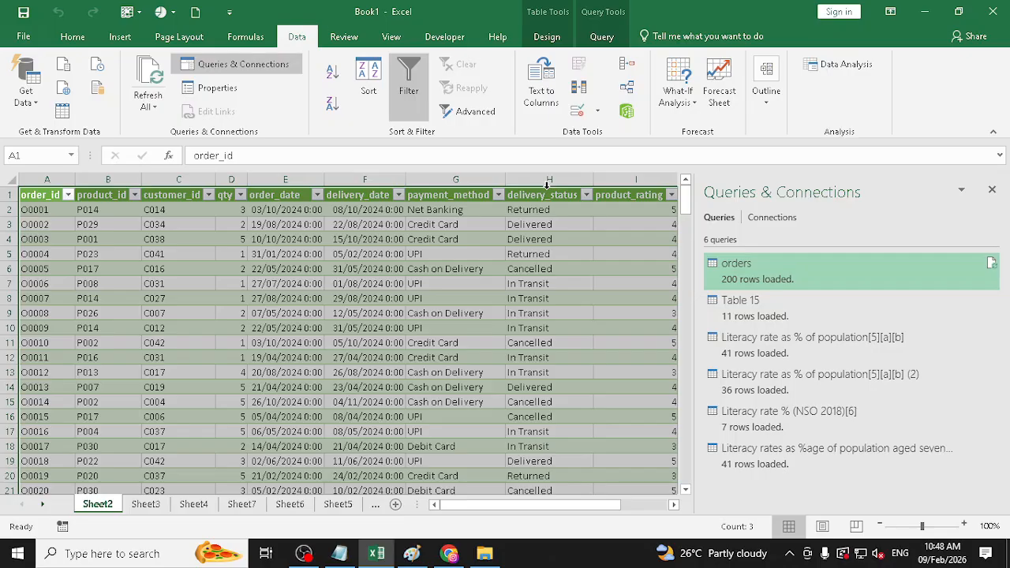
scroll(600, 253, "down", 1)
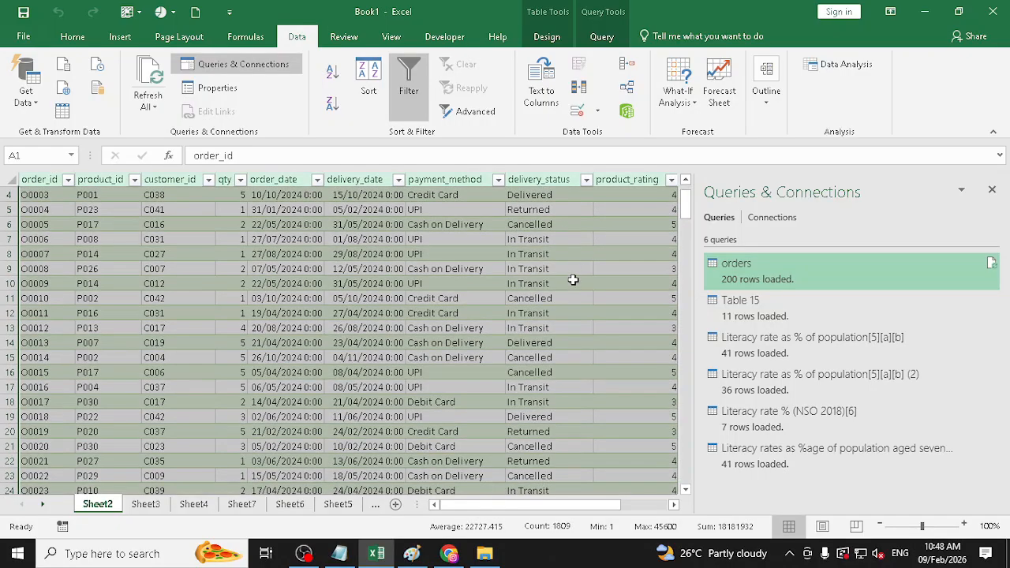
scroll(565, 287, "up", 1)
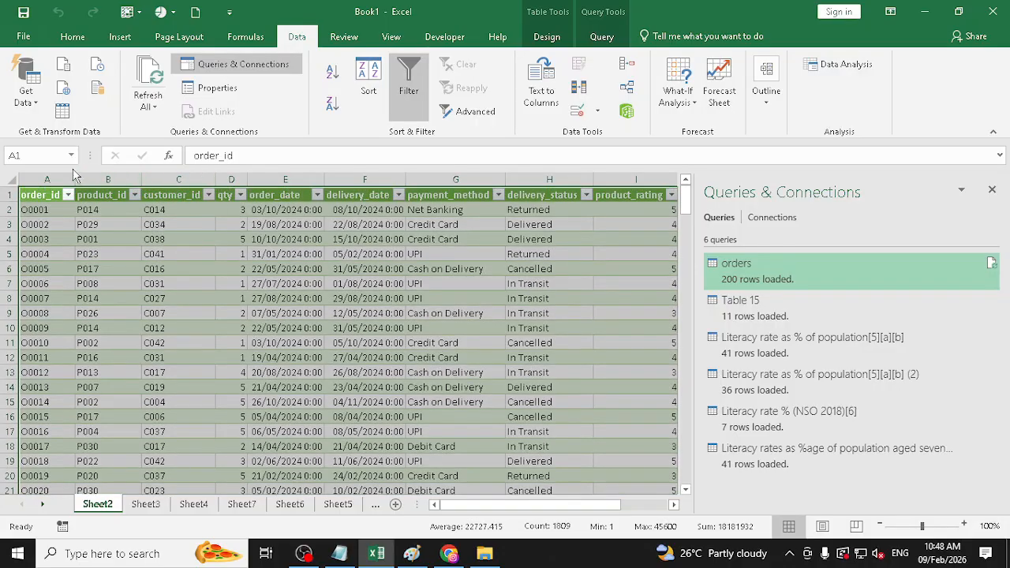
scroll(72, 175, "down", 1)
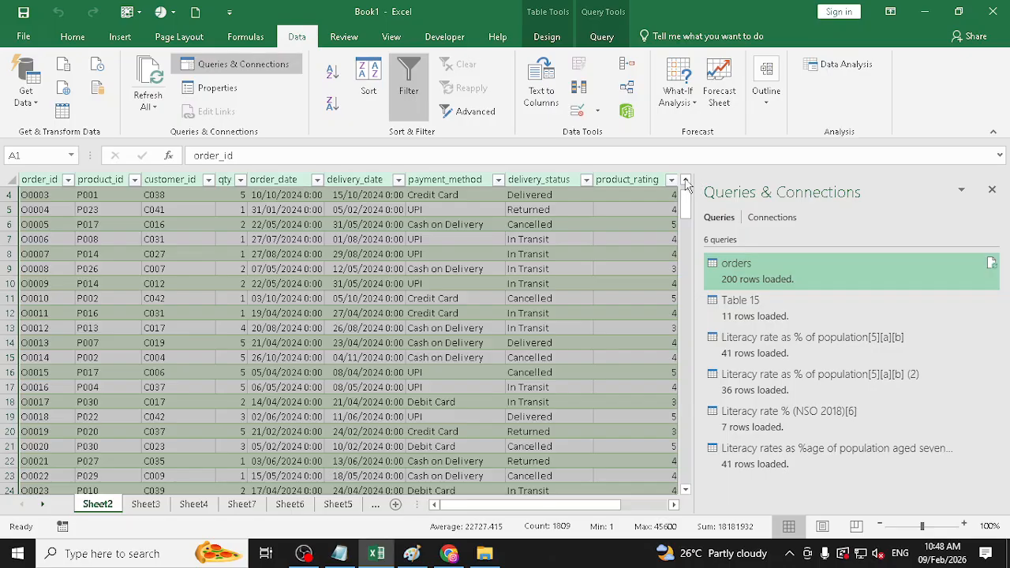
Step: Refresh all queries in the workbook and select the delivery_status column of the orders table on Sheet2
left_click(149, 103)
left_click(171, 133)
left_click(548, 175)
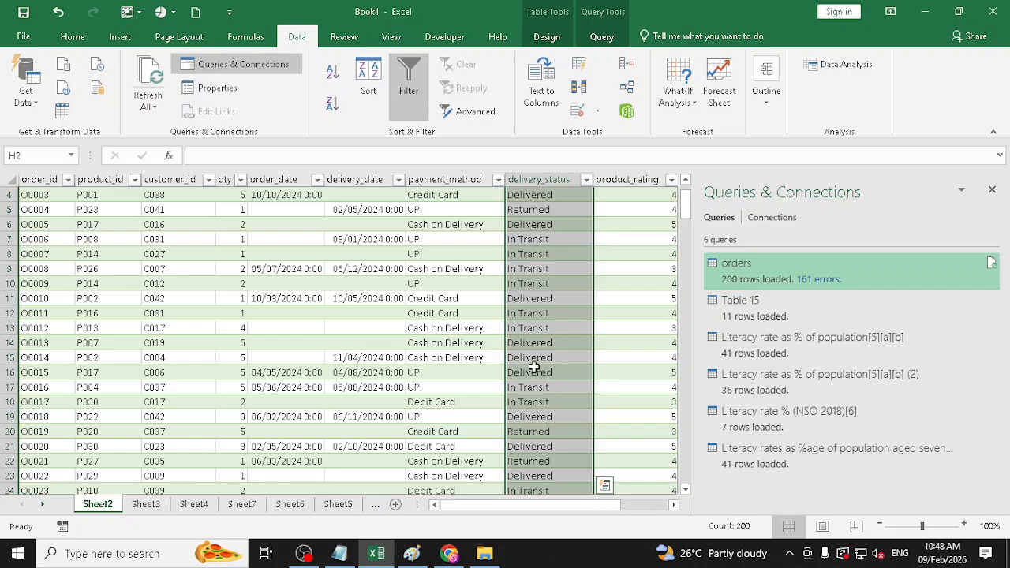
Step: View the literacy rate table on Sheet5, highlighting the values in B6:G17
left_click(339, 506)
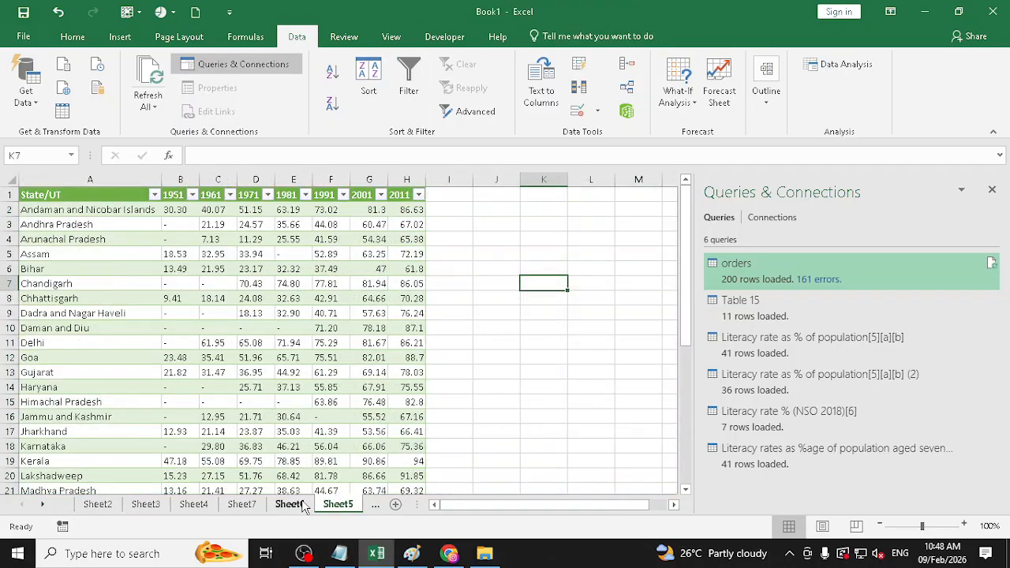
left_click_drag(180, 269, 353, 439)
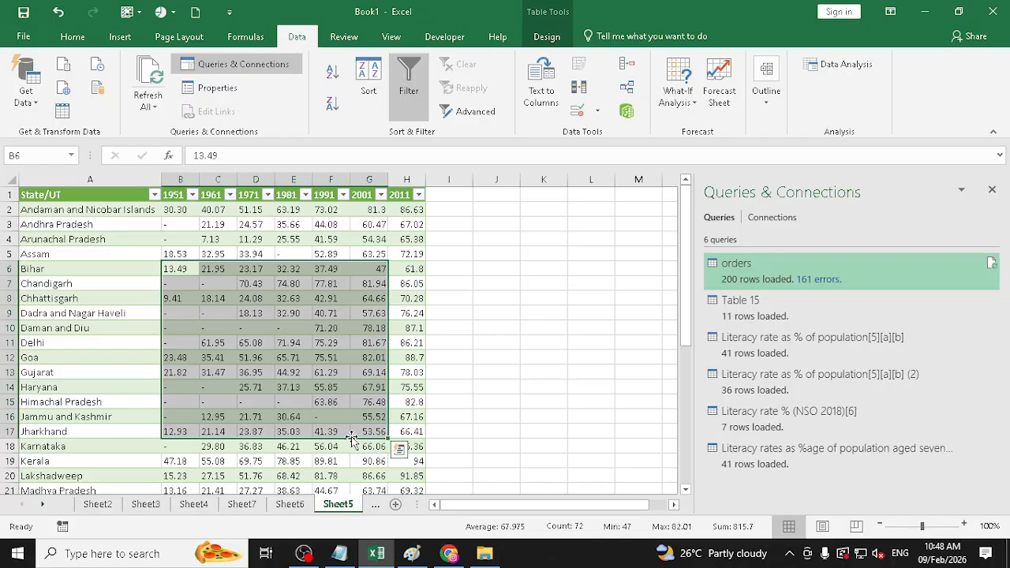
left_click(643, 342)
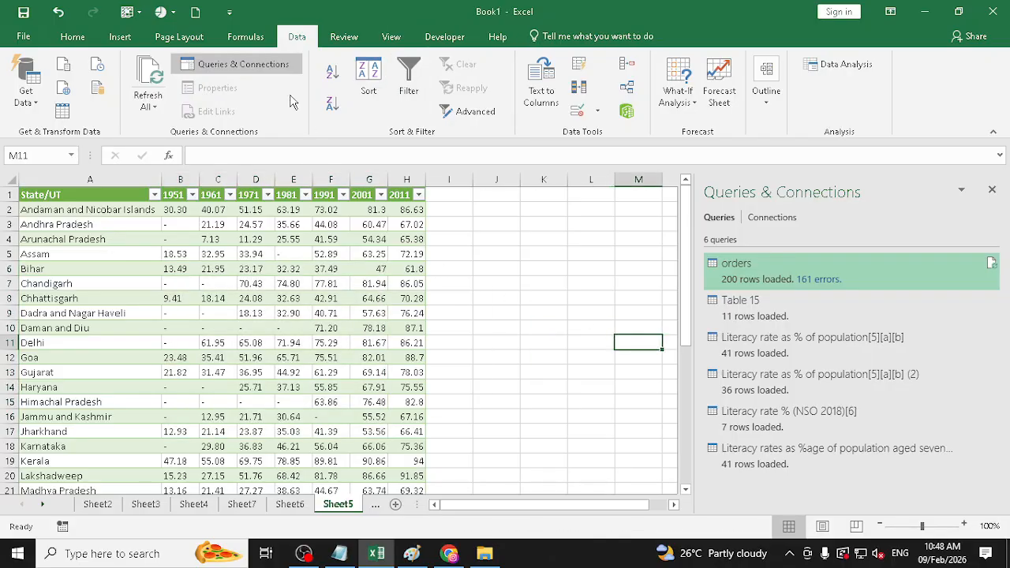
Step: Review the file sources available under Get Data, such as workbook, Text/CSV, XML, JSON and folder
left_click(30, 99)
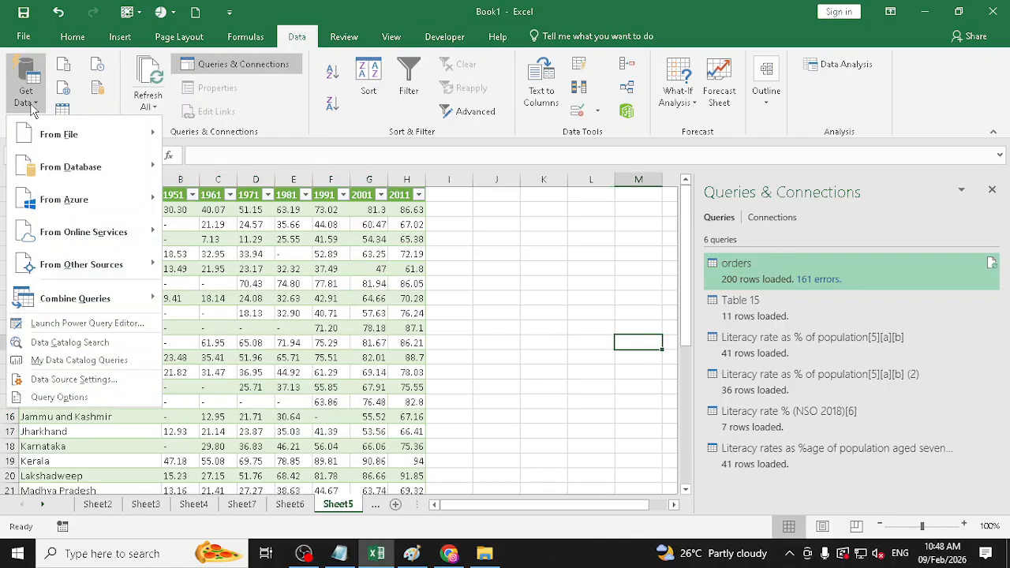
mouse_move(150, 144)
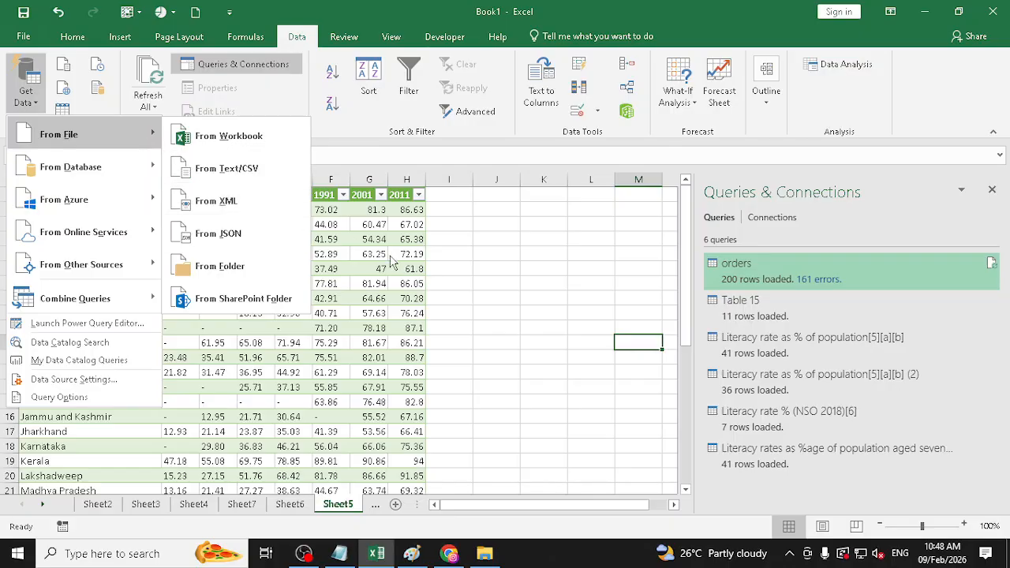
left_click(528, 277)
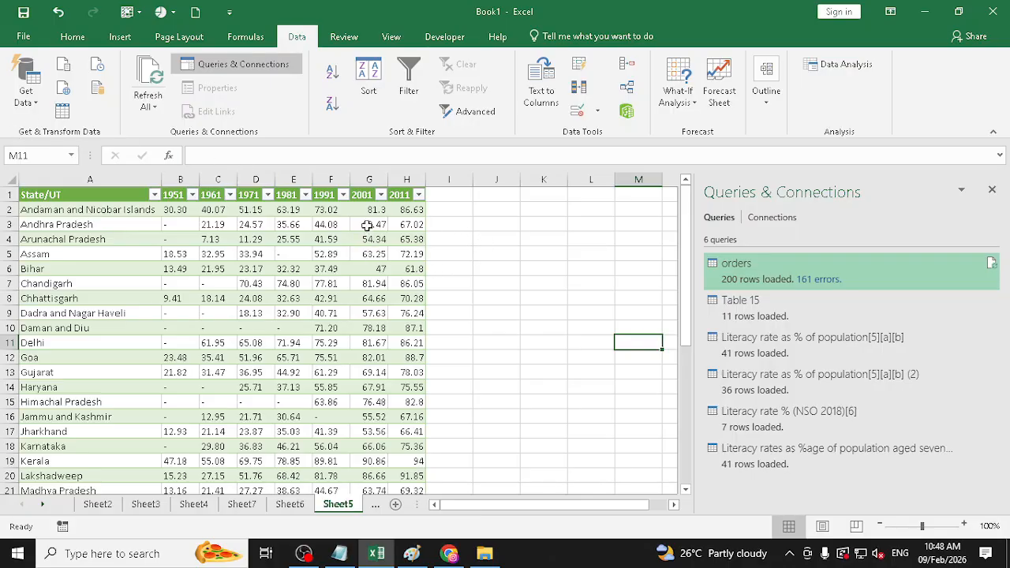
Step: Highlight the values in E3:G12 of the Sheet5 literacy table, and switch to OBS Studio
left_click_drag(368, 224, 300, 358)
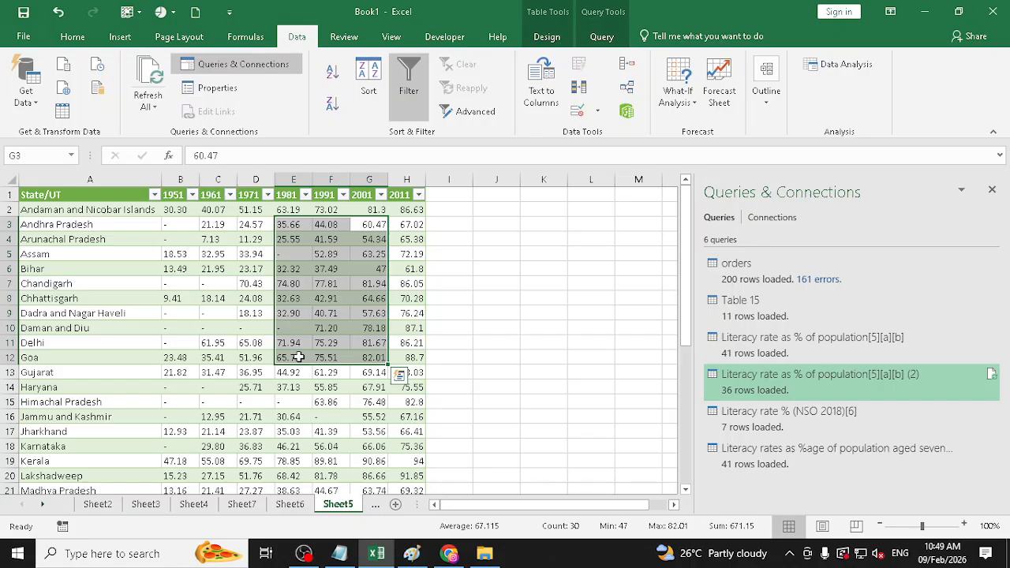
left_click(312, 556)
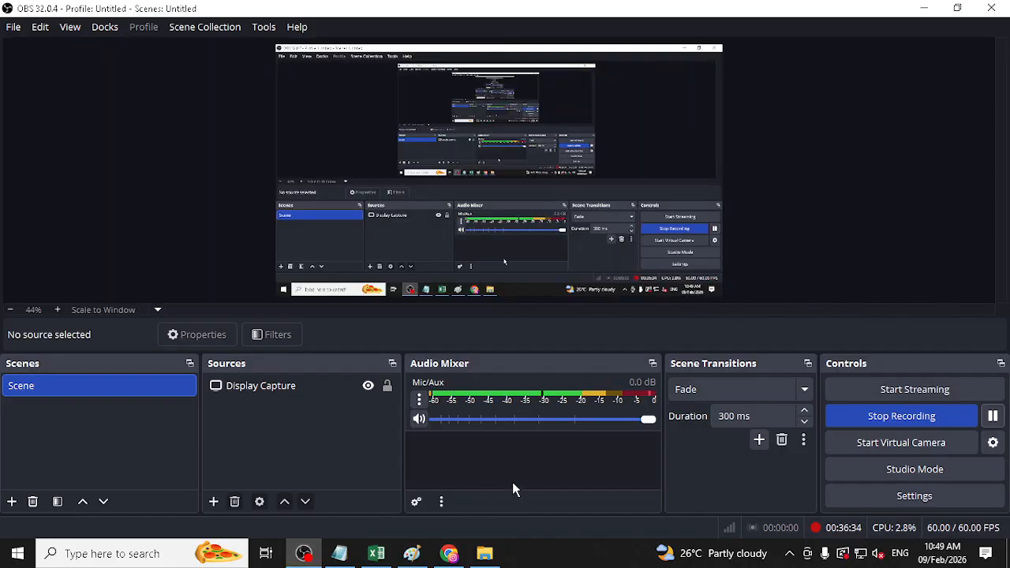